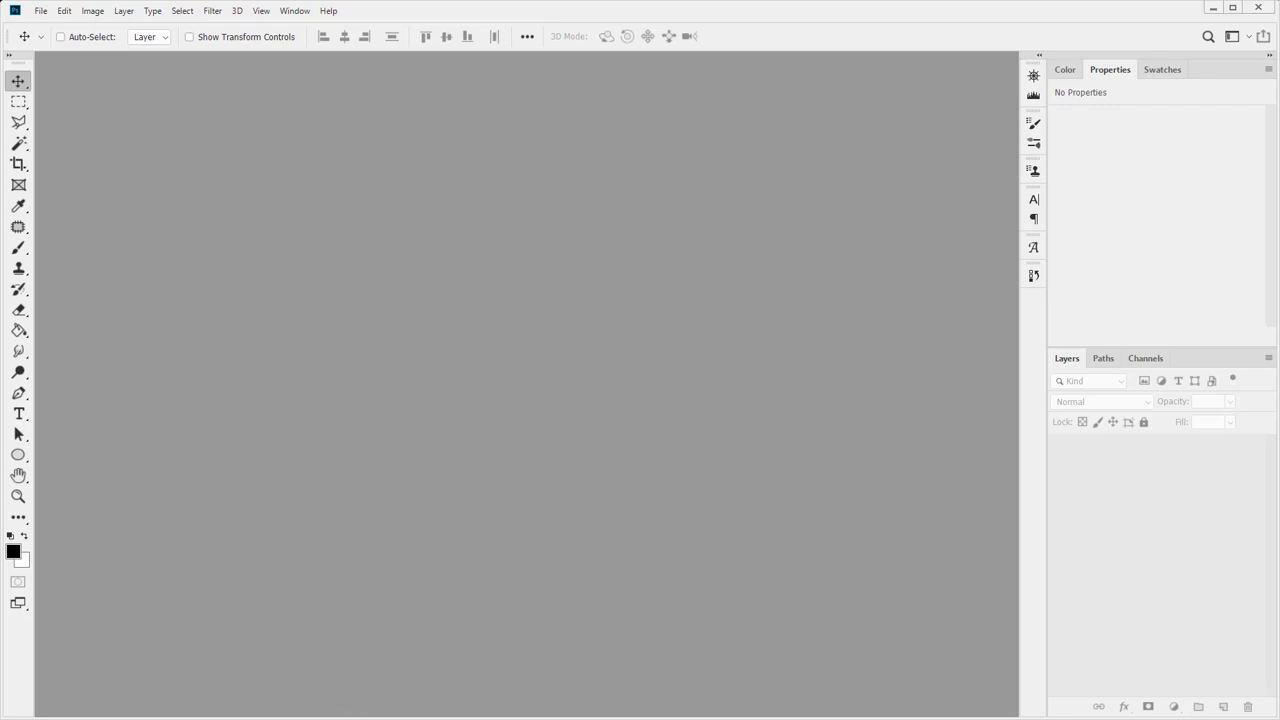
Switch from the empty Photoshop workspace to File Explorer on the Week 14 Assignment folder
key(alt+Tab)
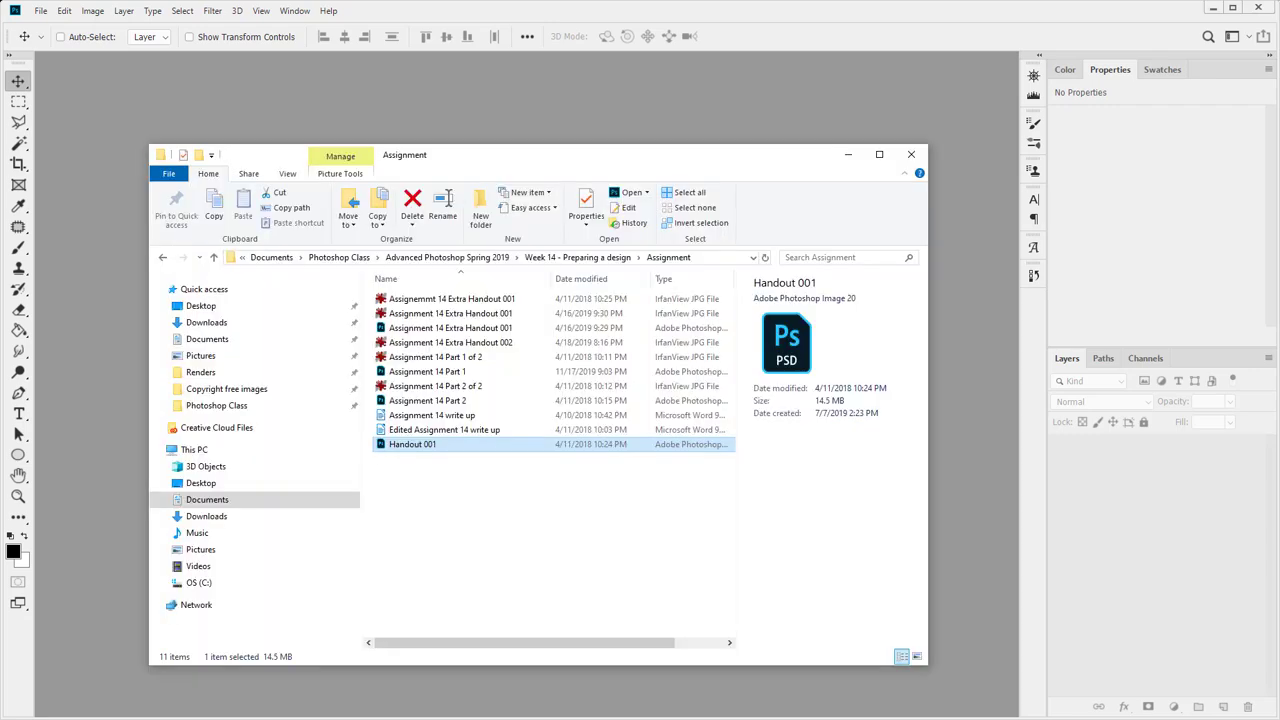
Open the Week 13 Demo folder and view Thumbnails.jpg in IrfanView
key(alt+Tab)
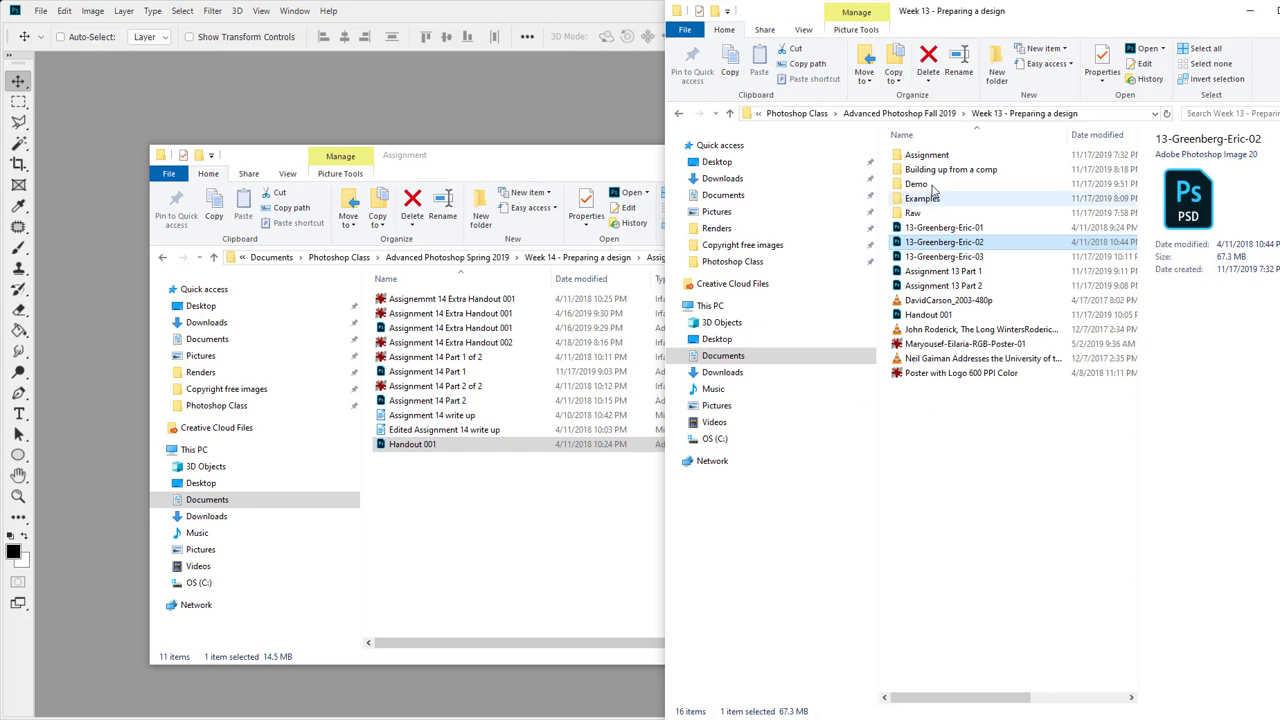
double_click(925, 184)
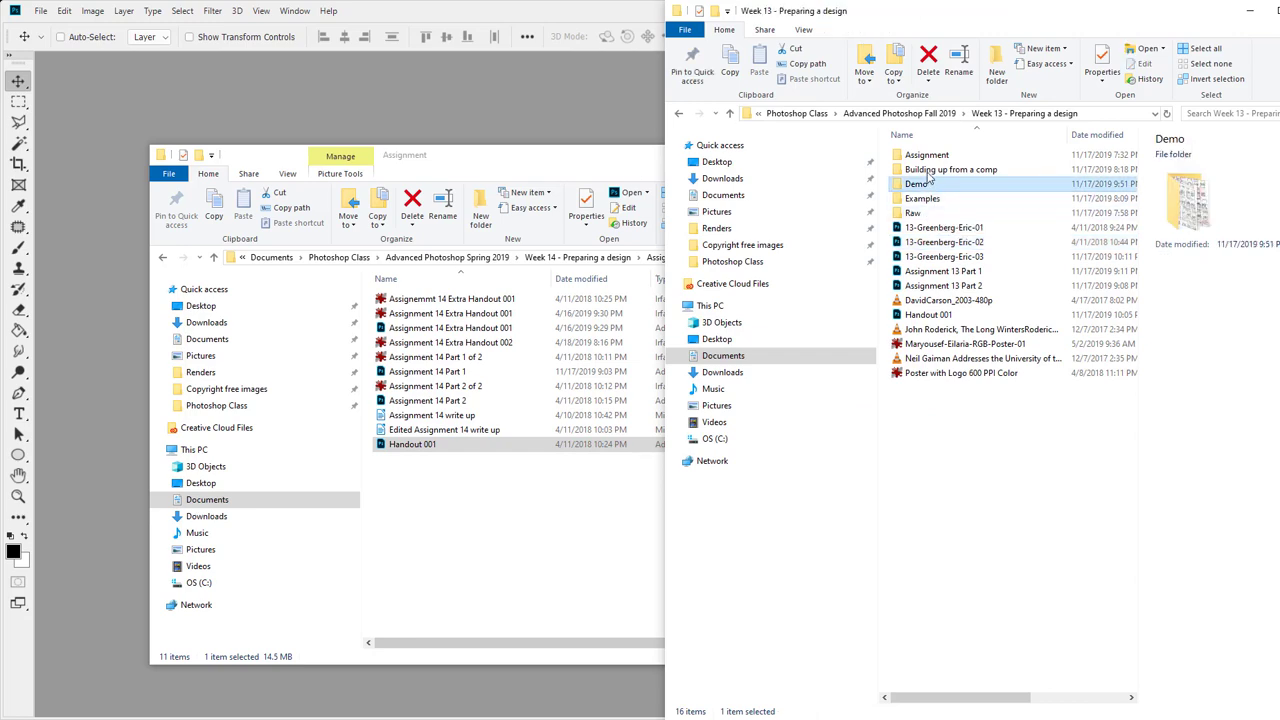
double_click(1088, 362)
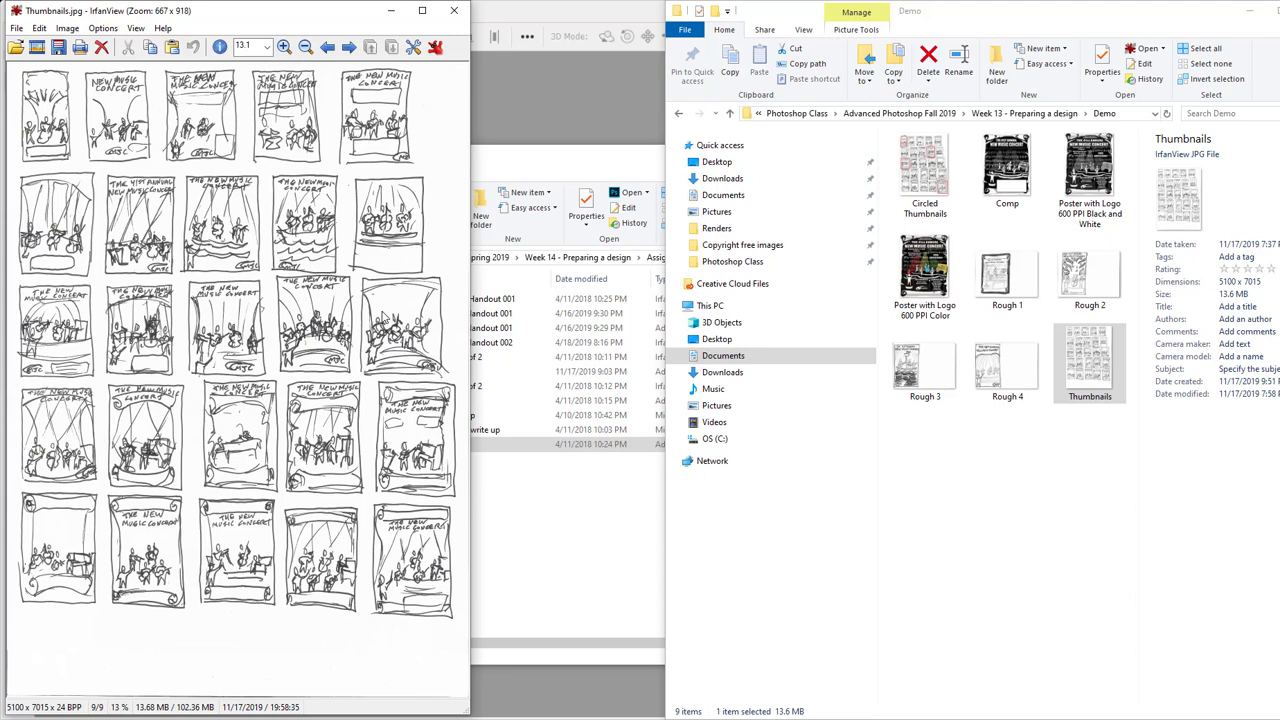
Bring Photoshop forward, then put the Week 13 Demo folder window back over it
click(539, 112)
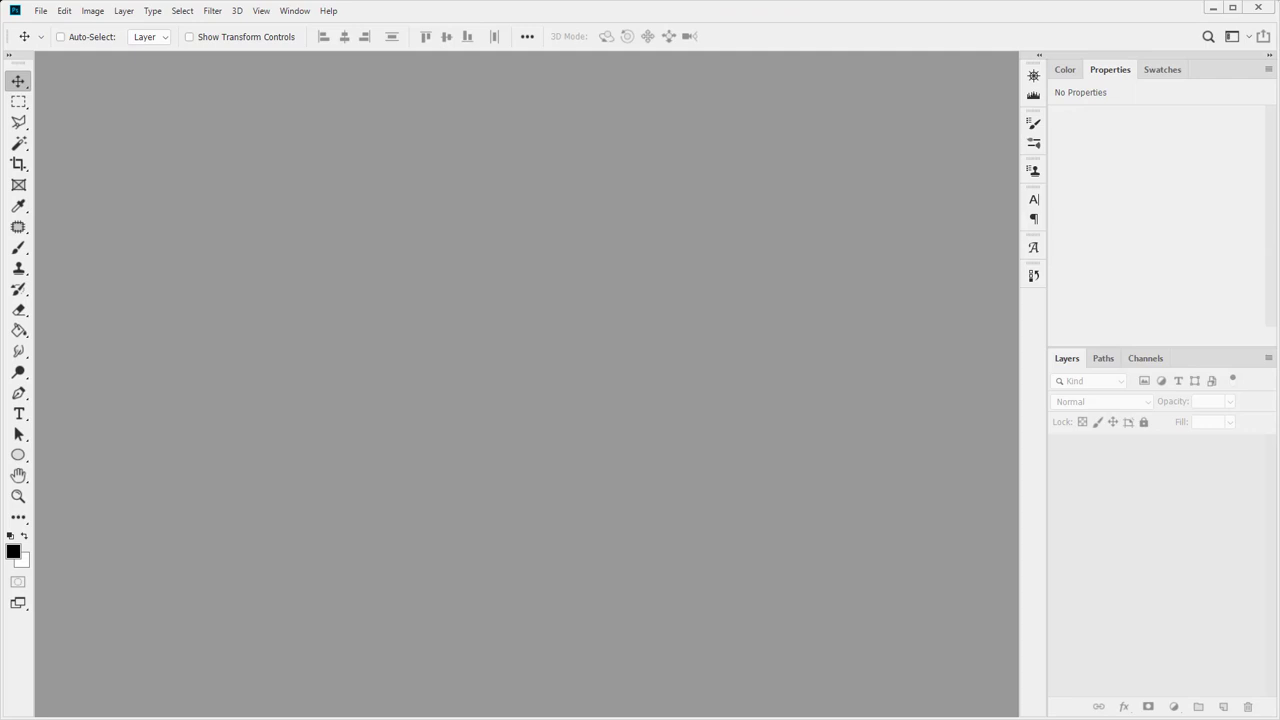
key(alt+Tab)
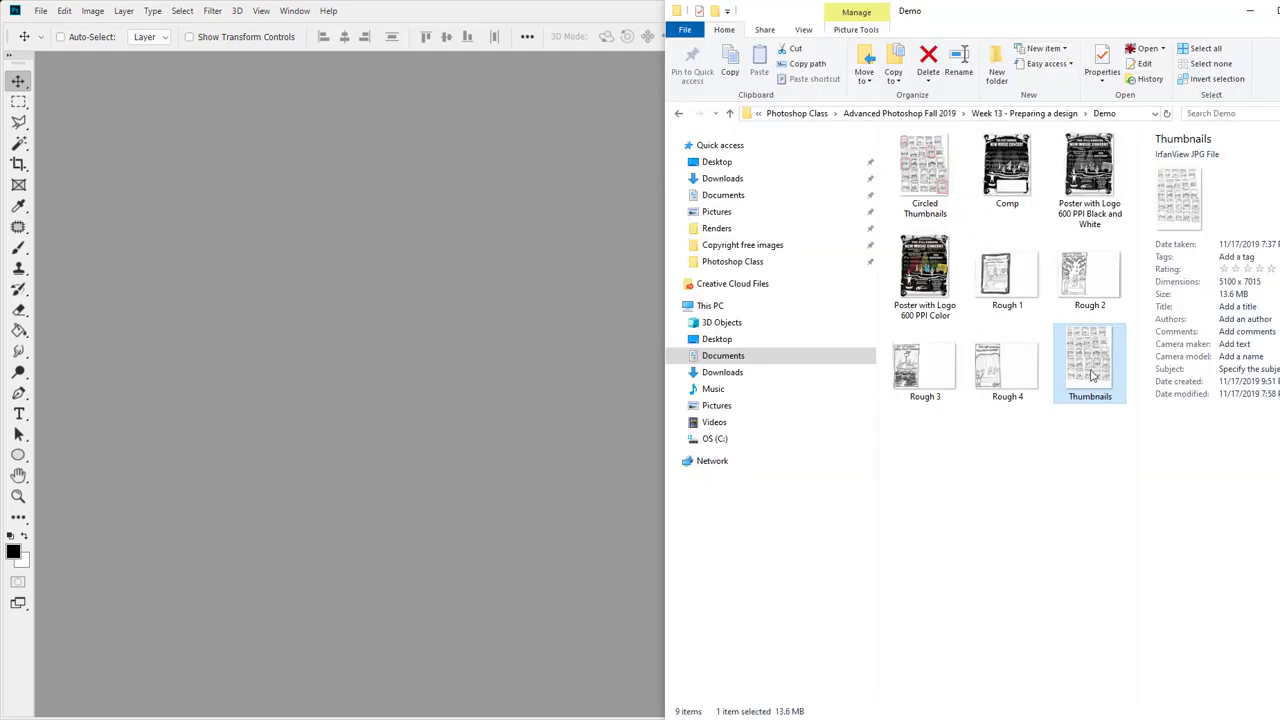
Open Thumbnails.jpg in Photoshop and zoom in on the top rows of sketches
drag(1090, 375, 318, 400)
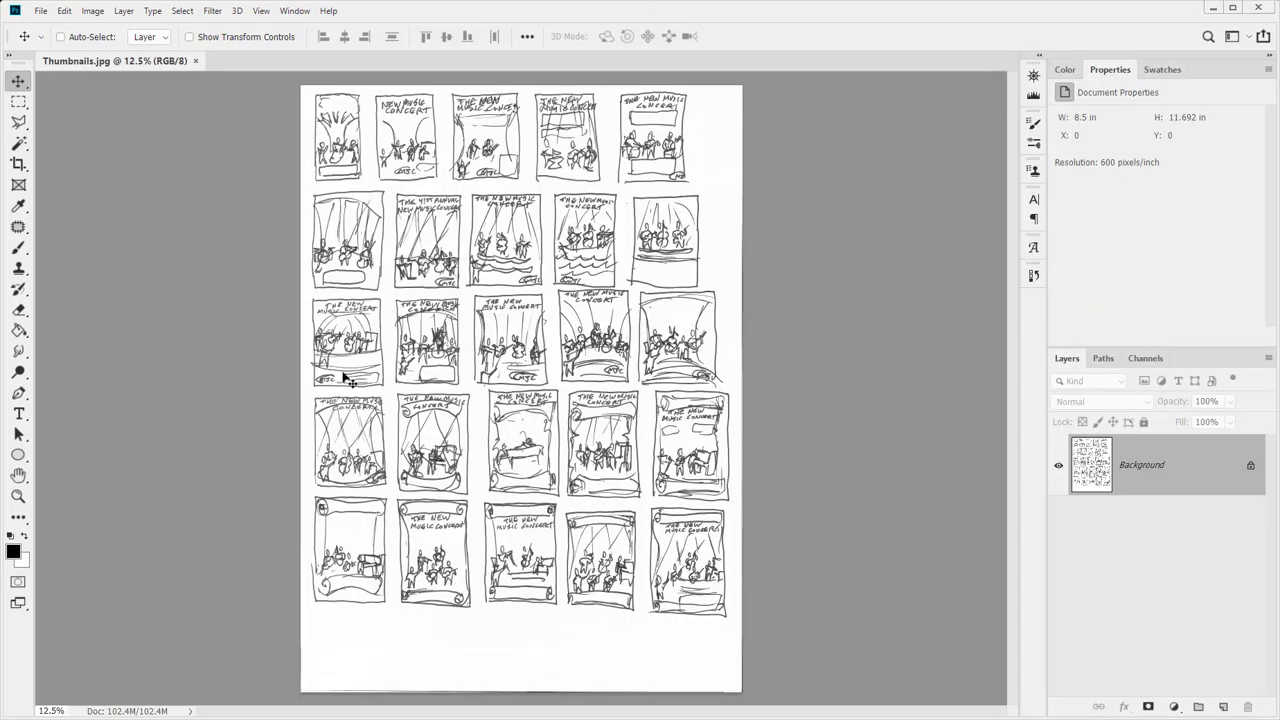
key(z)
click(327, 95)
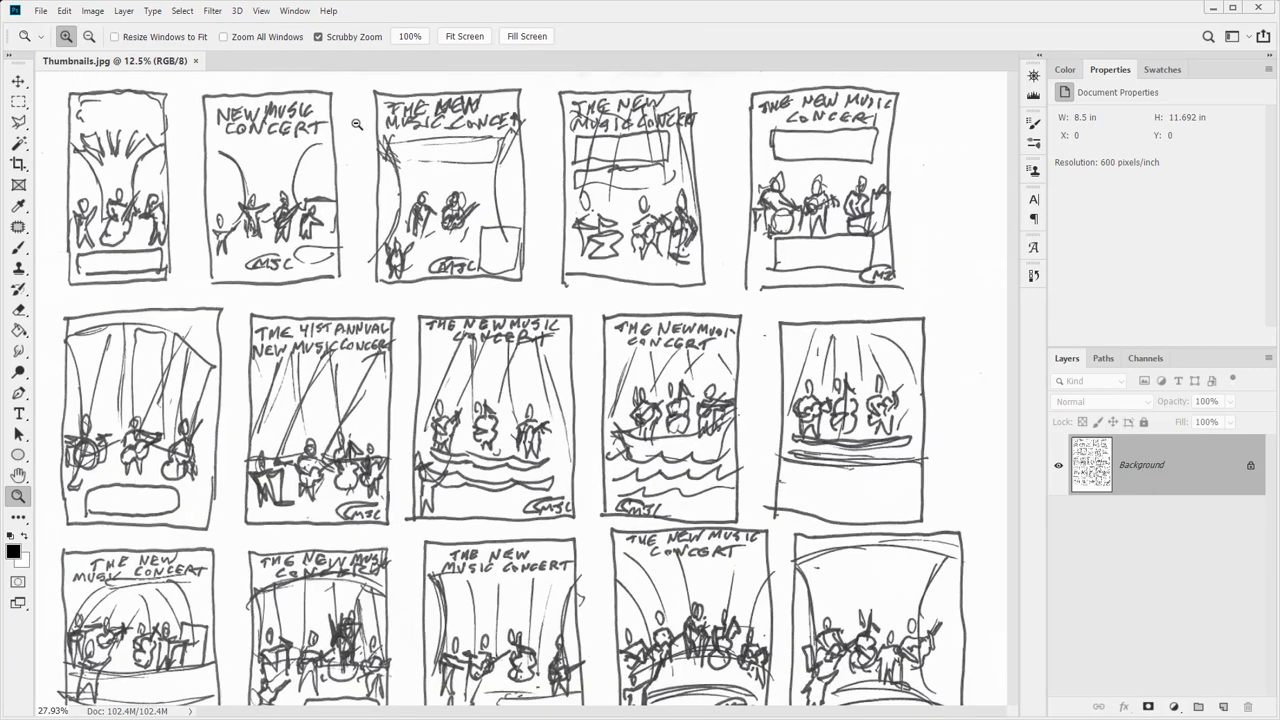
drag(166, 189, 185, 189)
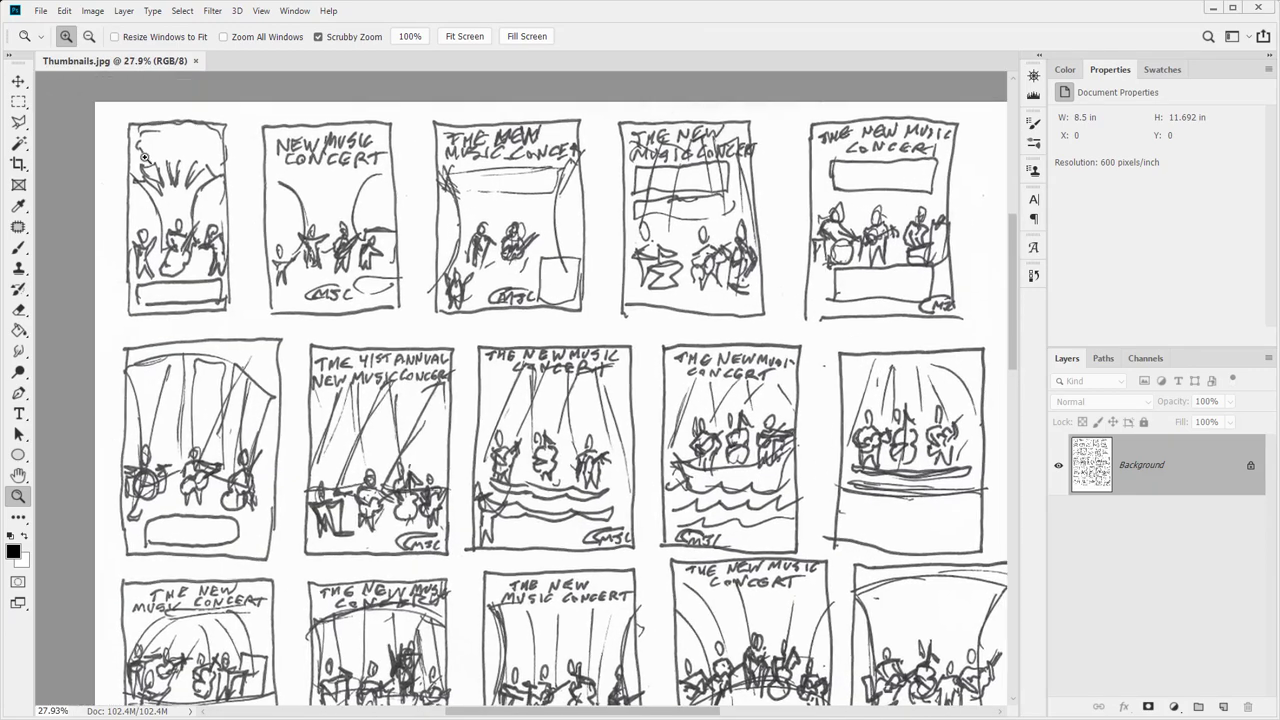
click(1223, 706)
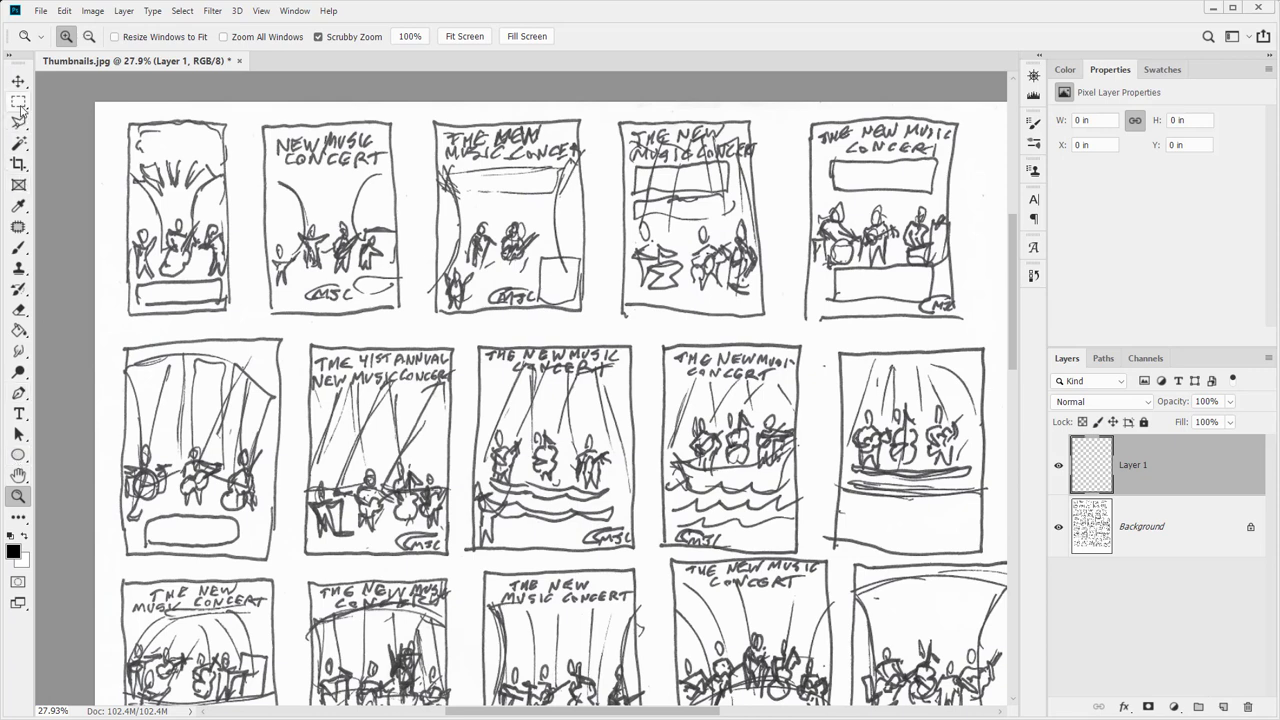
key(ctrl+z)
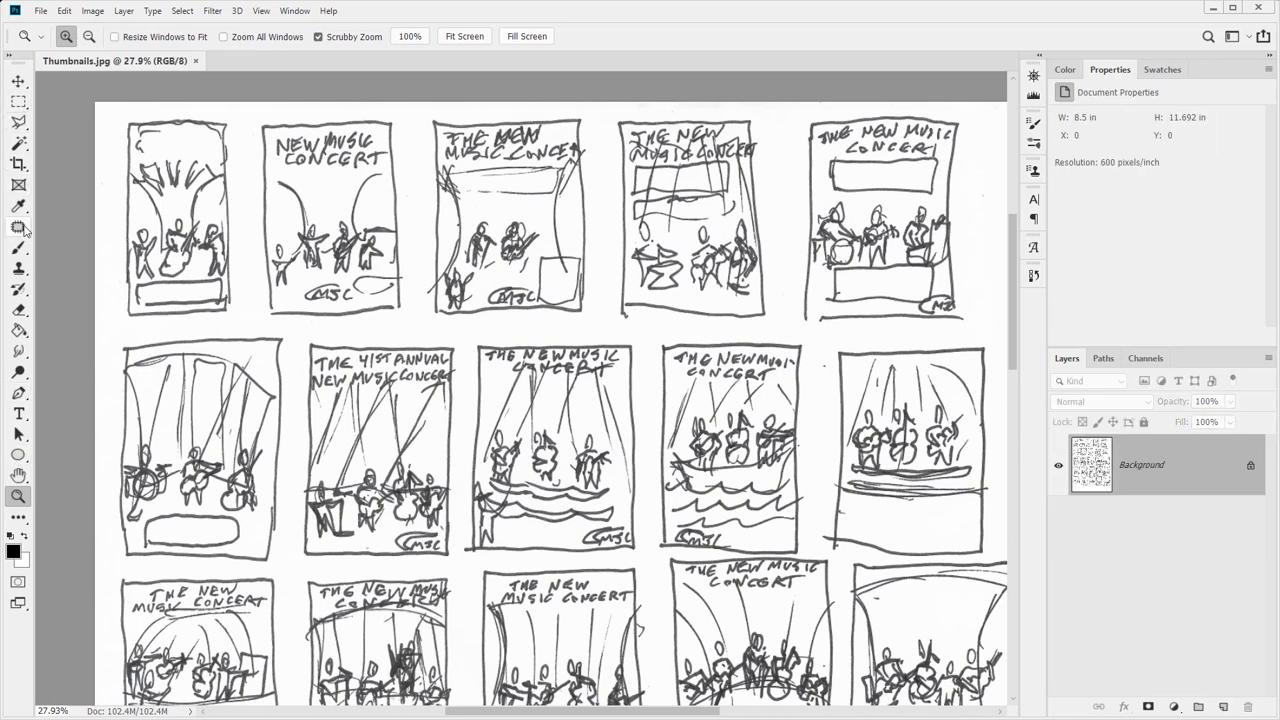
Switch to the Pencil Tool and set its size to 40 px
click(19, 248)
right_click(21, 250)
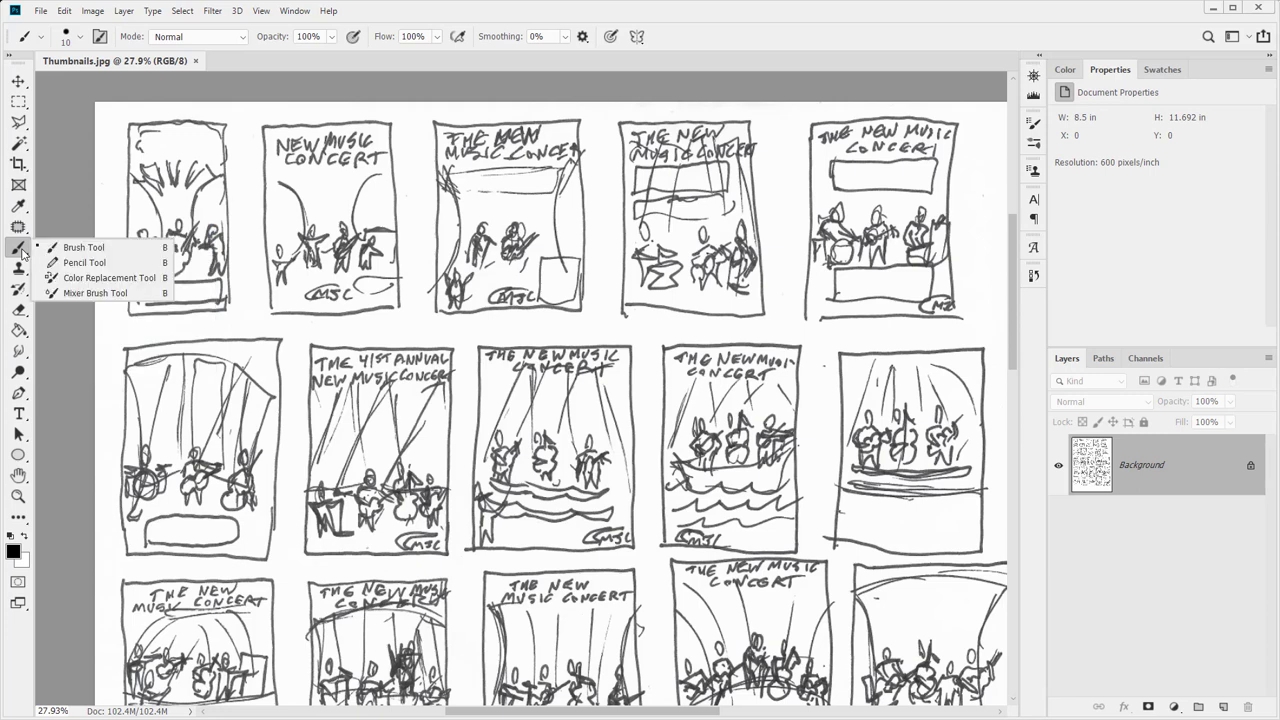
click(72, 263)
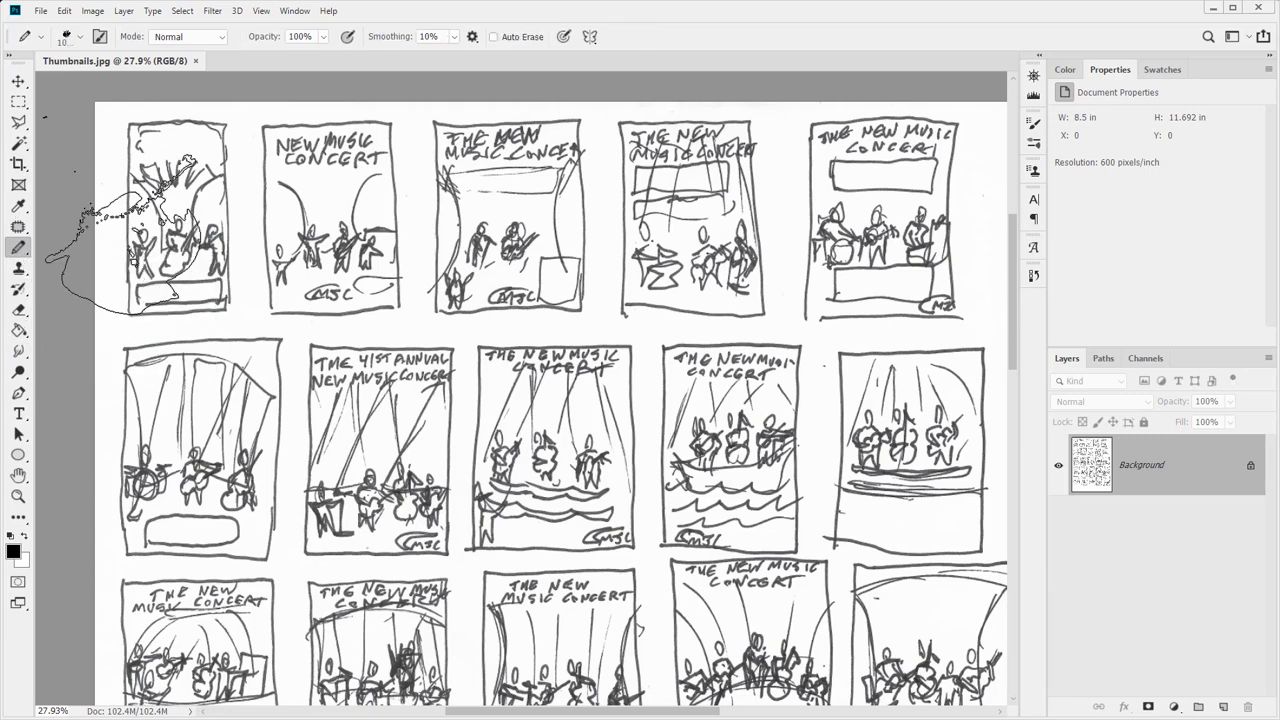
right_click(241, 232)
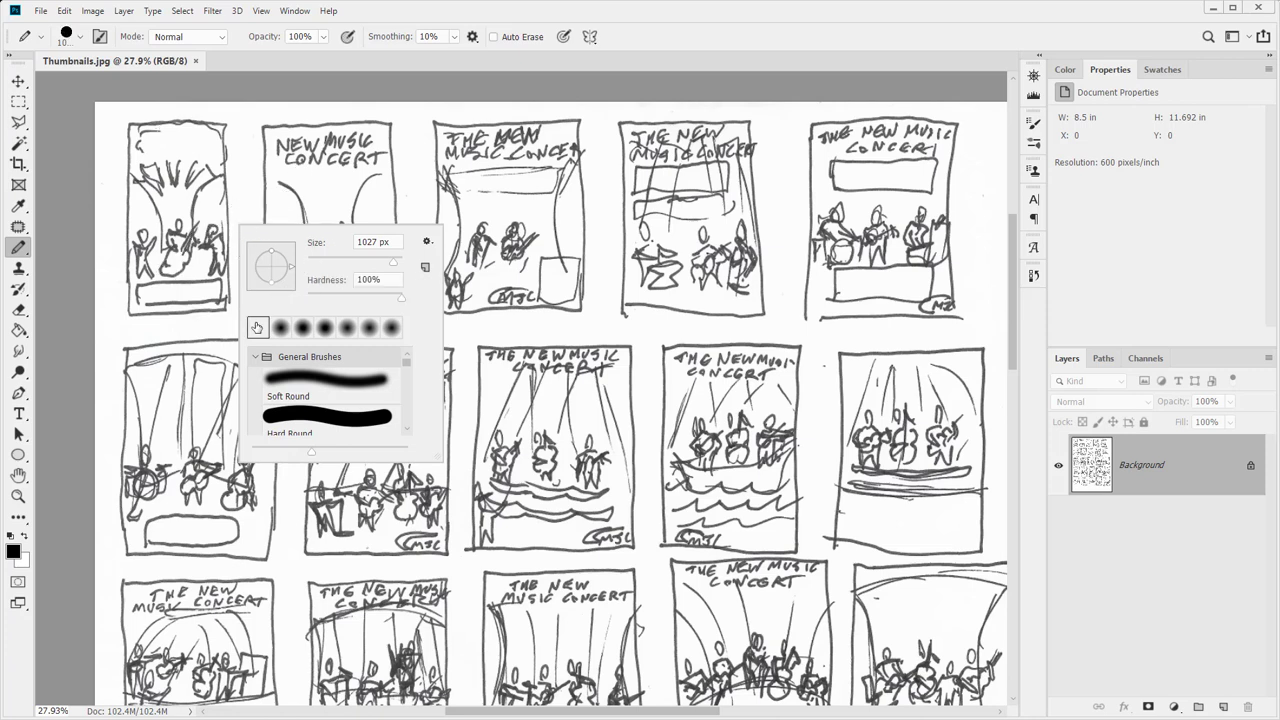
click(80, 36)
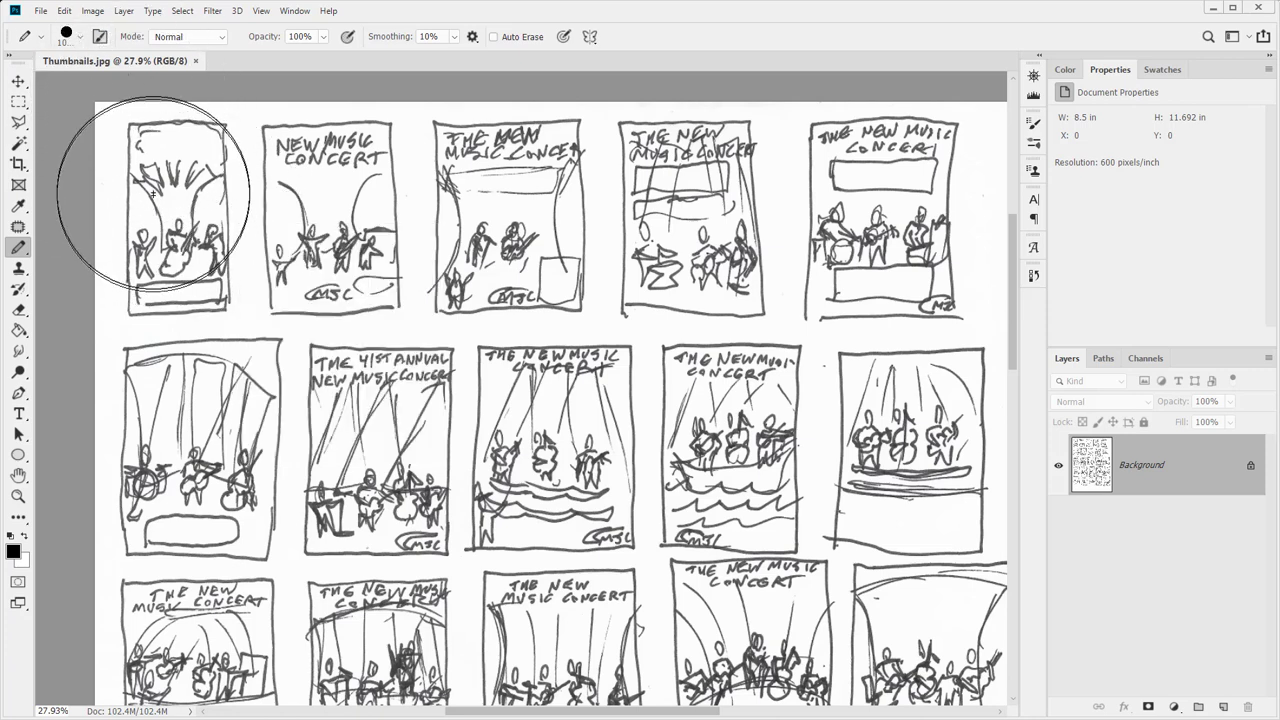
key(bracketleft)
key(bracketleft)
key(bracketleft)
key(bracketleft)
key(bracketleft)
key(bracketleft)
key(bracketleft)
key(bracketleft)
key(bracketleft)
key(bracketleft)
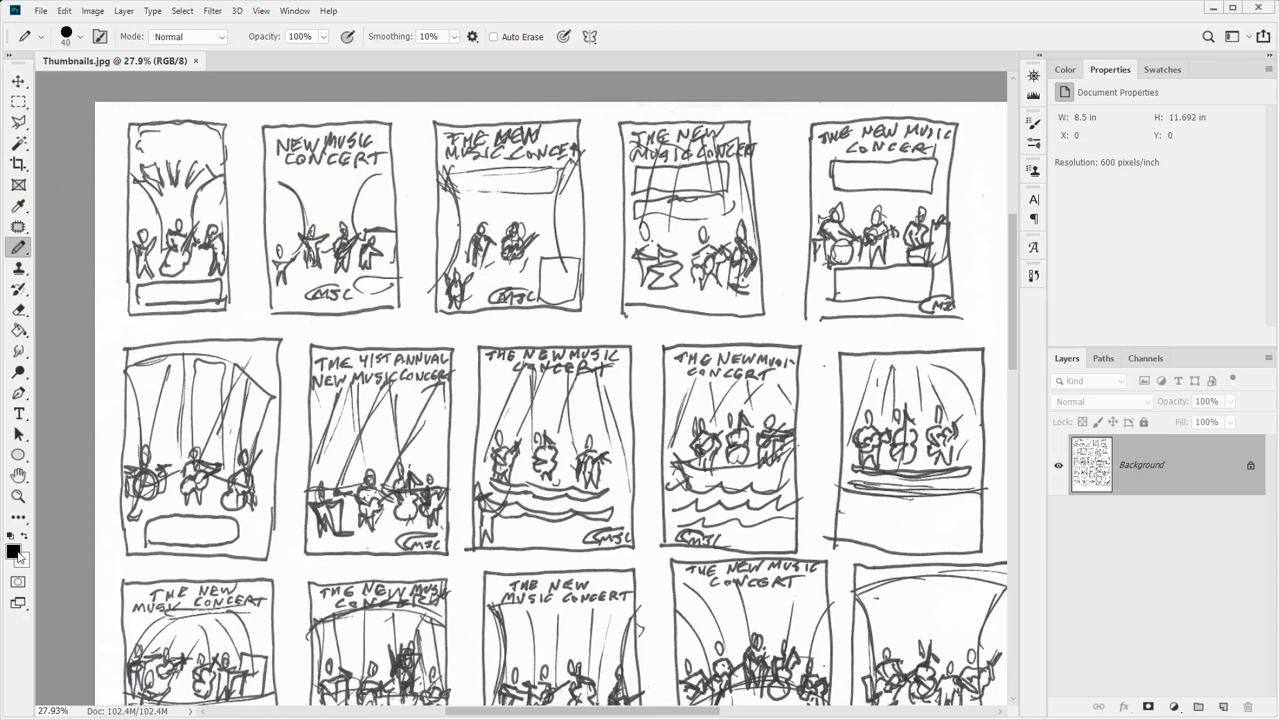
Set the foreground colour to red dd1e1e and circle the first top-row sketch
click(14, 552)
click(1011, 367)
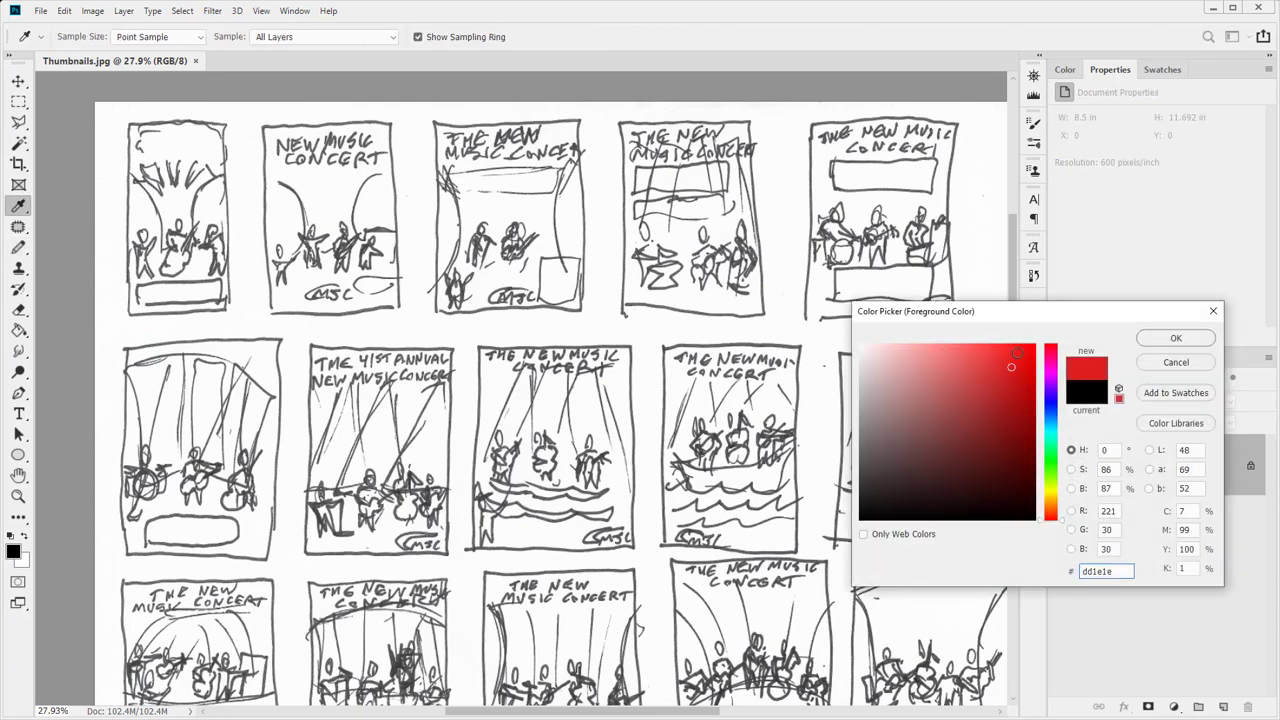
click(1176, 338)
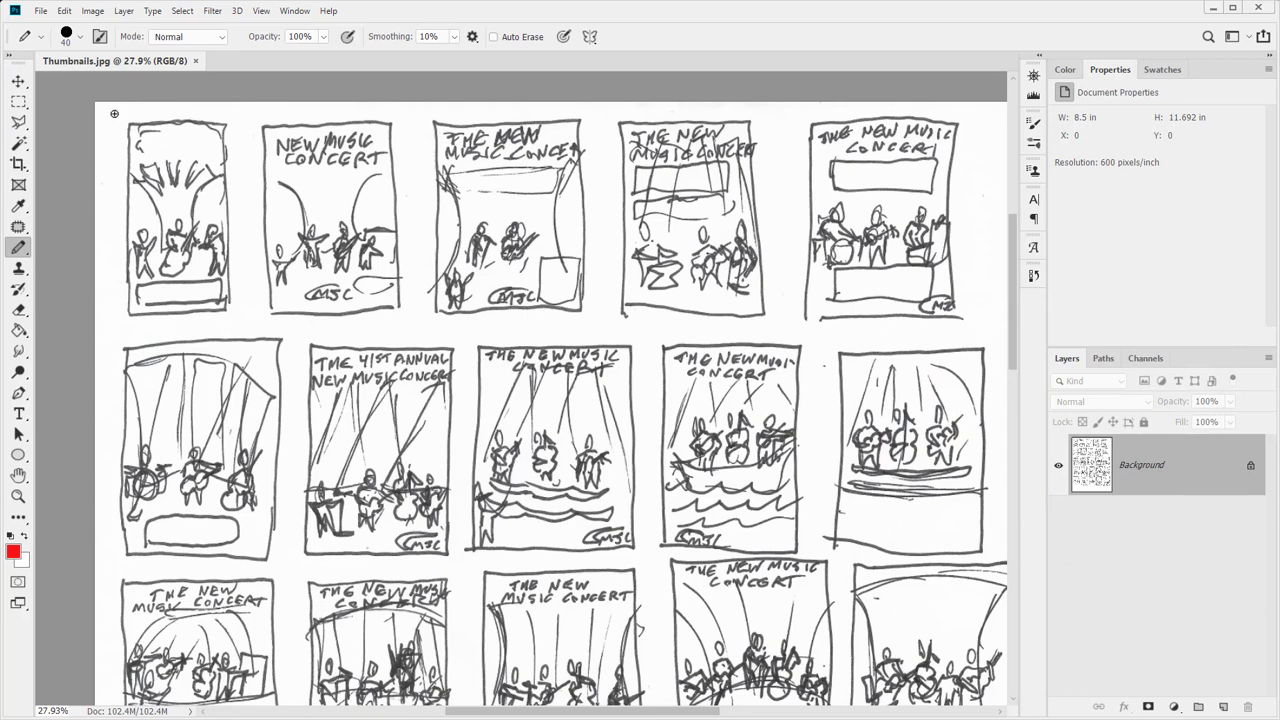
mouse_move(114, 113)
mouse_down()
mouse_move(111, 302)
mouse_move(130, 320)
mouse_move(190, 327)
mouse_move(241, 306)
mouse_move(245, 237)
mouse_move(220, 112)
mouse_move(113, 115)
mouse_up()
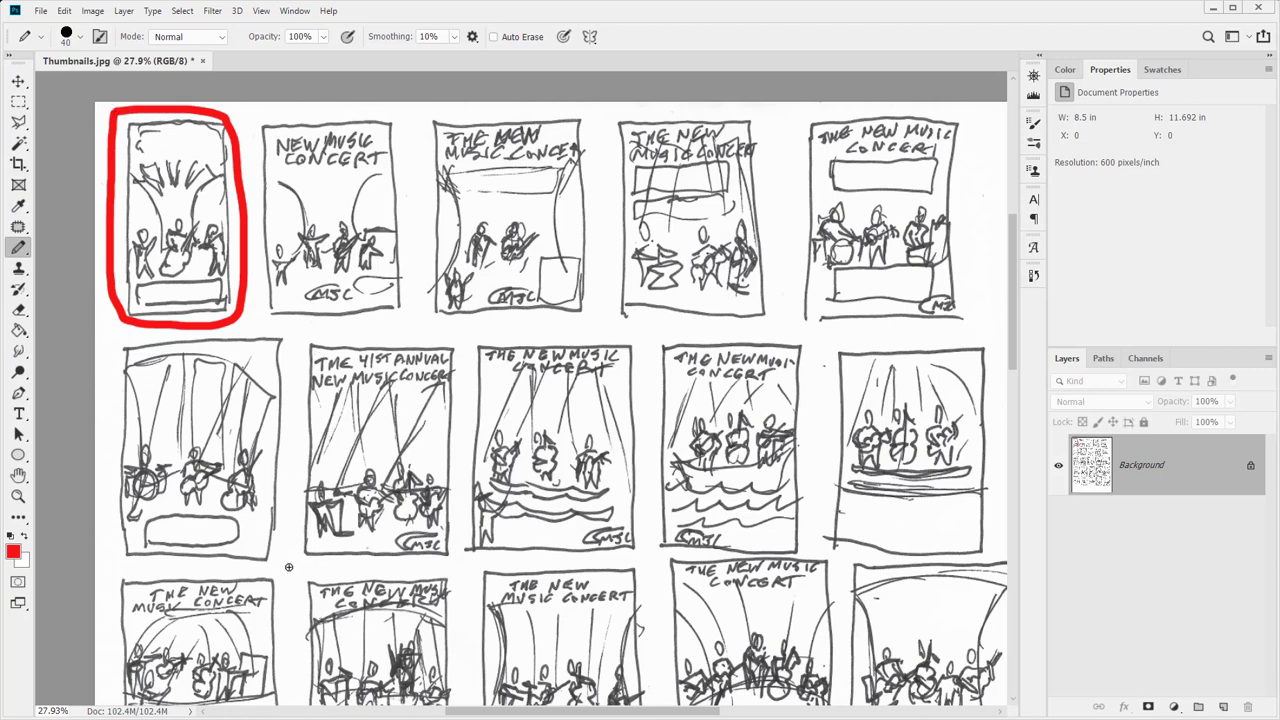
Box the second-row '41st Annual New Music Concert' sketch with a red rectangle
shift+click(298, 332)
shift+click(464, 332)
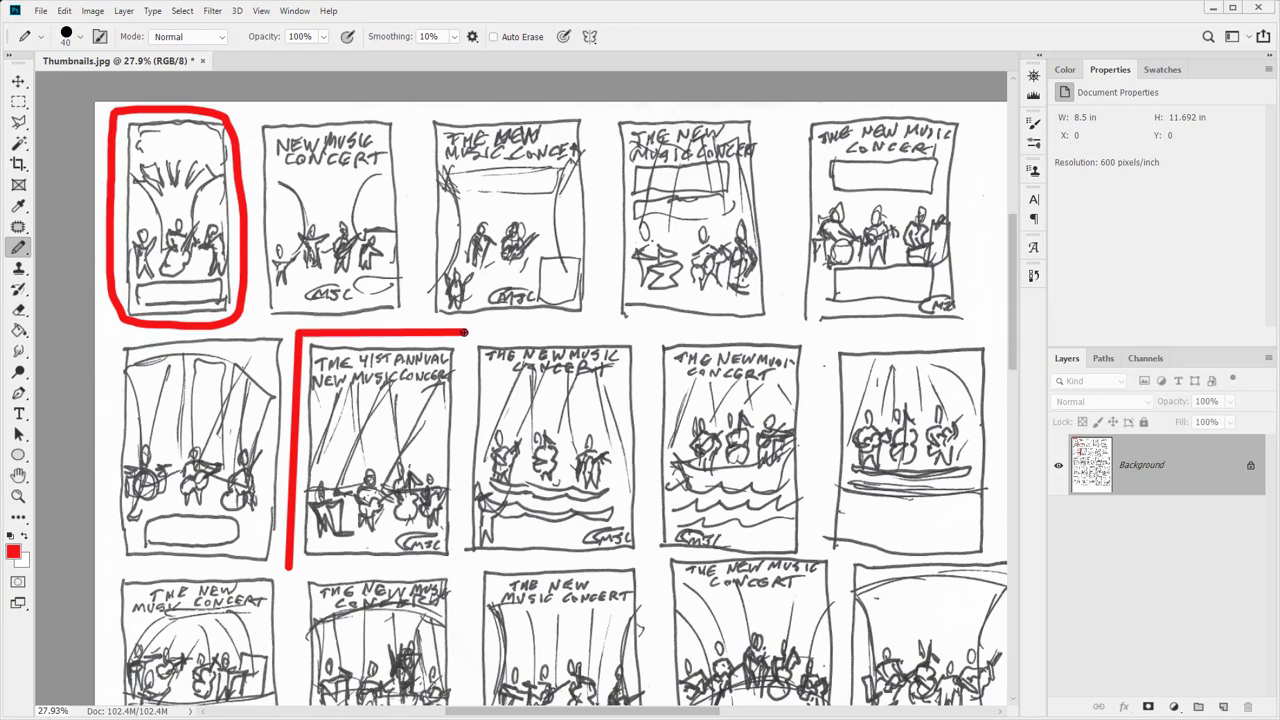
shift+click(459, 569)
shift+click(290, 567)
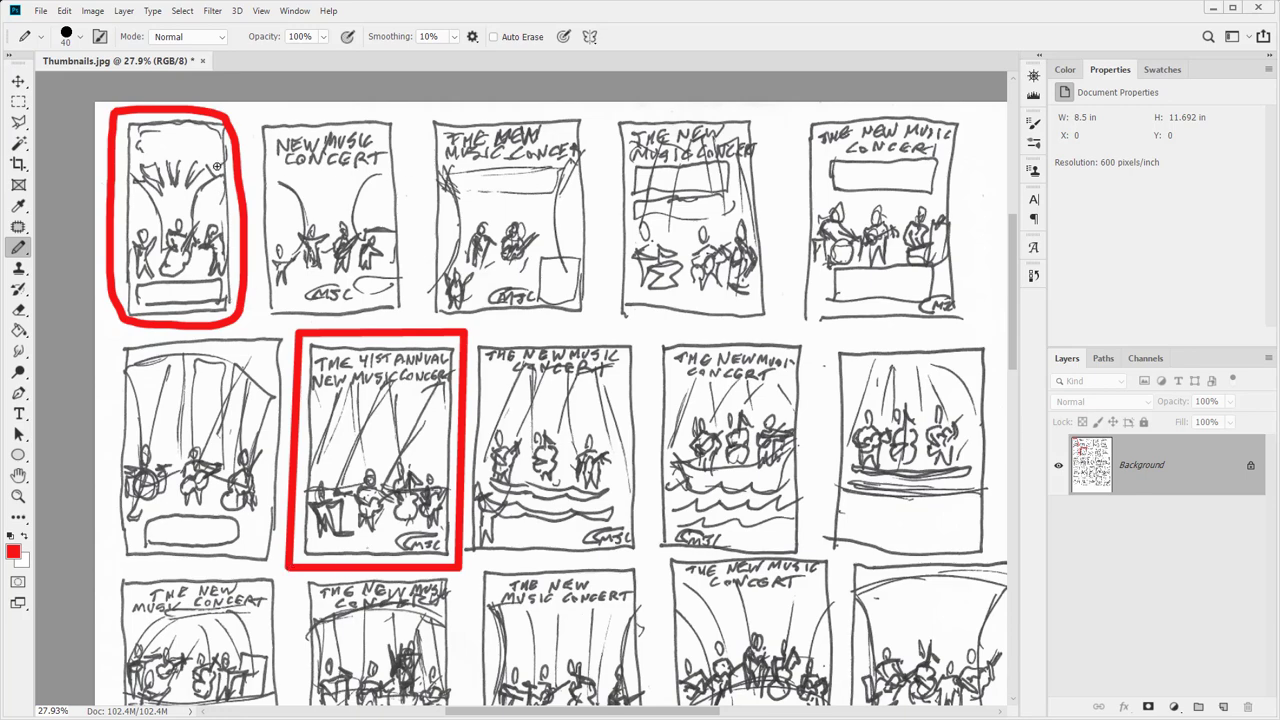
scroll(638, 400, down, 5)
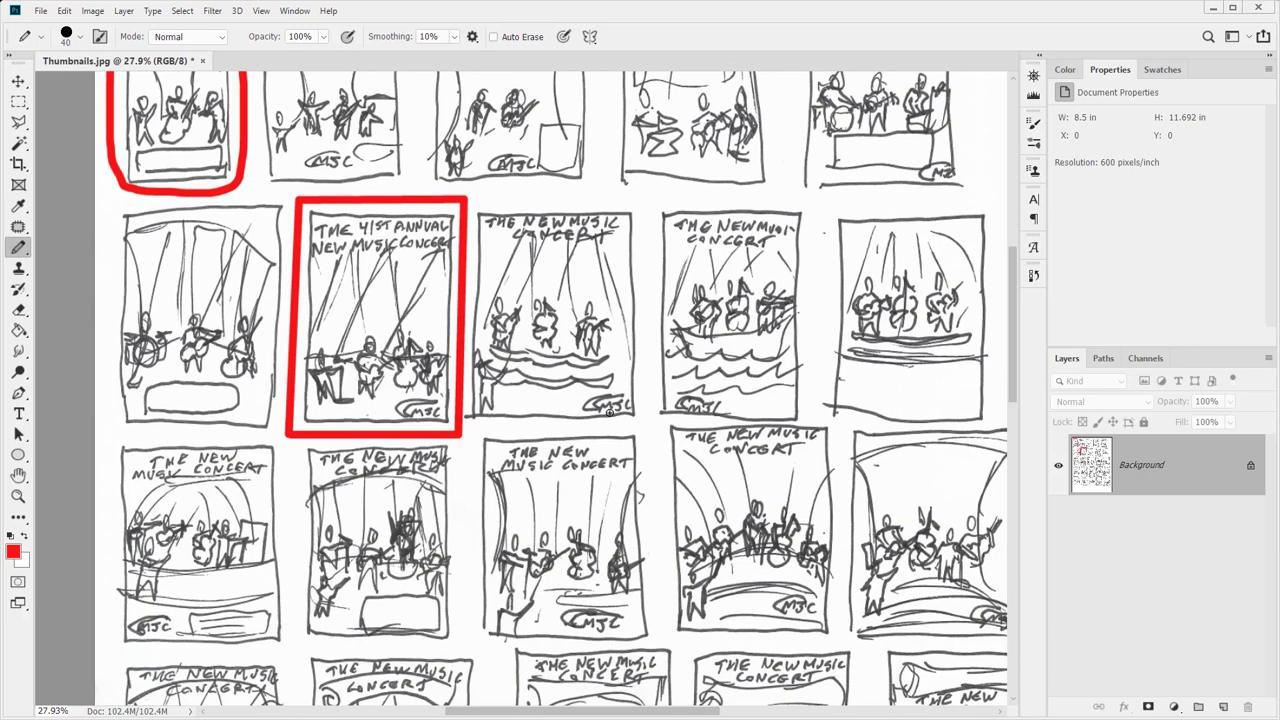
scroll(609, 413, up, 5)
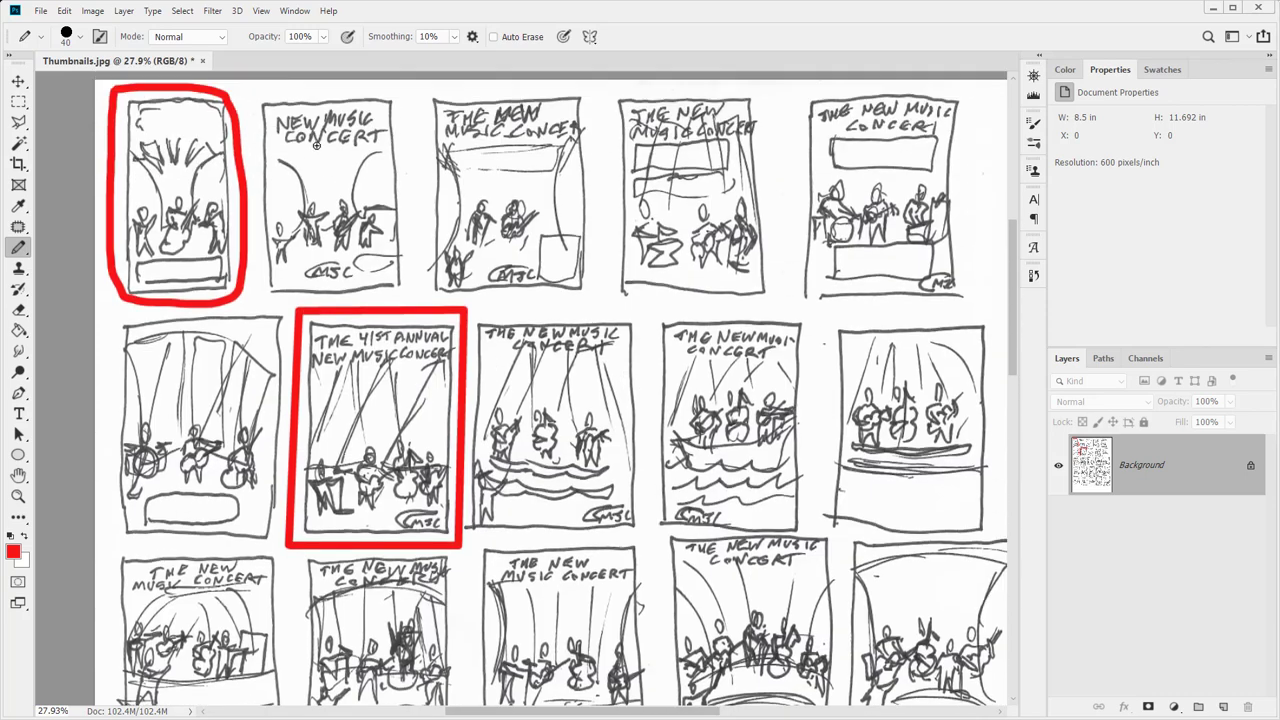
click(41, 10)
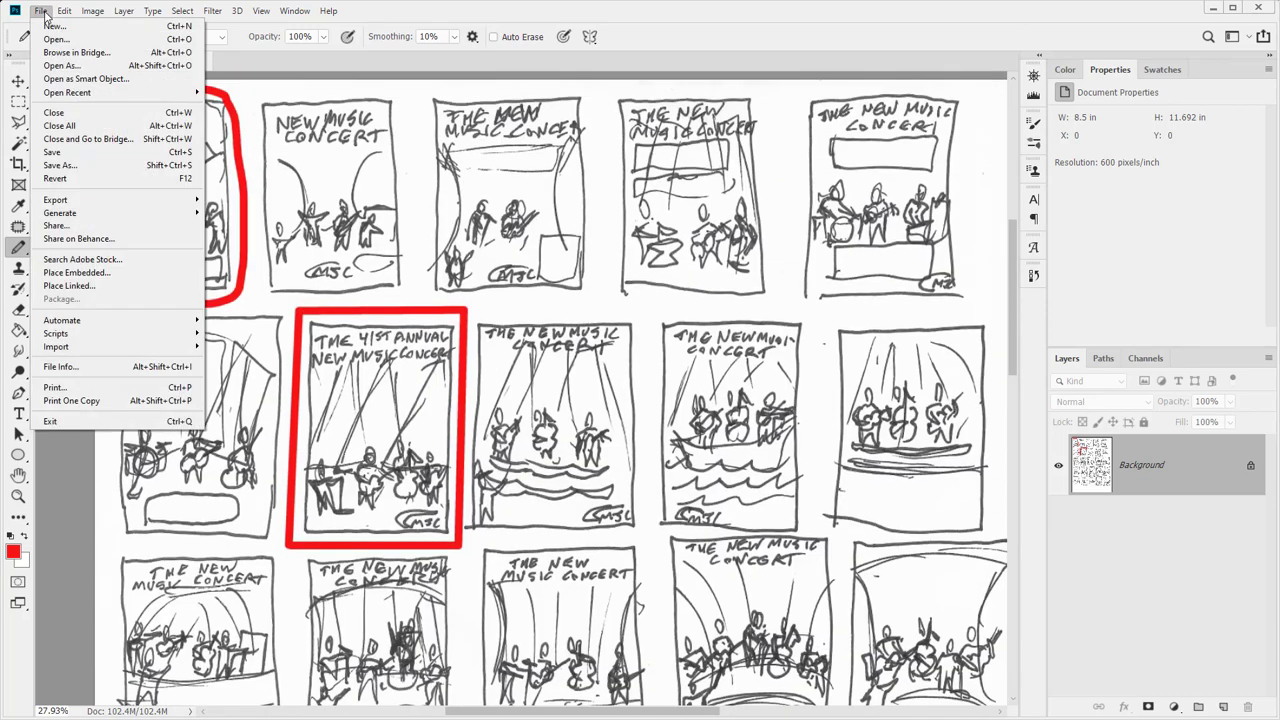
Save the marked sheet as JPEG 'Thumbnails with circles' and close the document
click(61, 166)
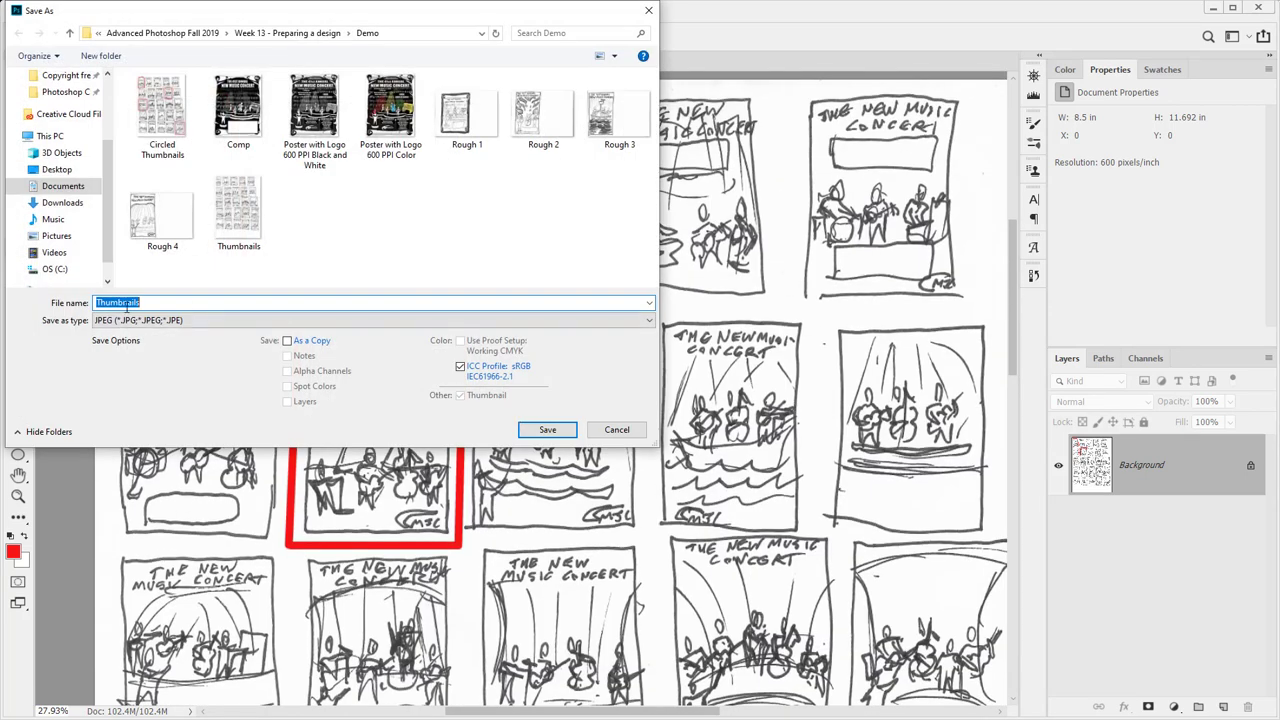
click(148, 301)
key(Return)
key(Return)
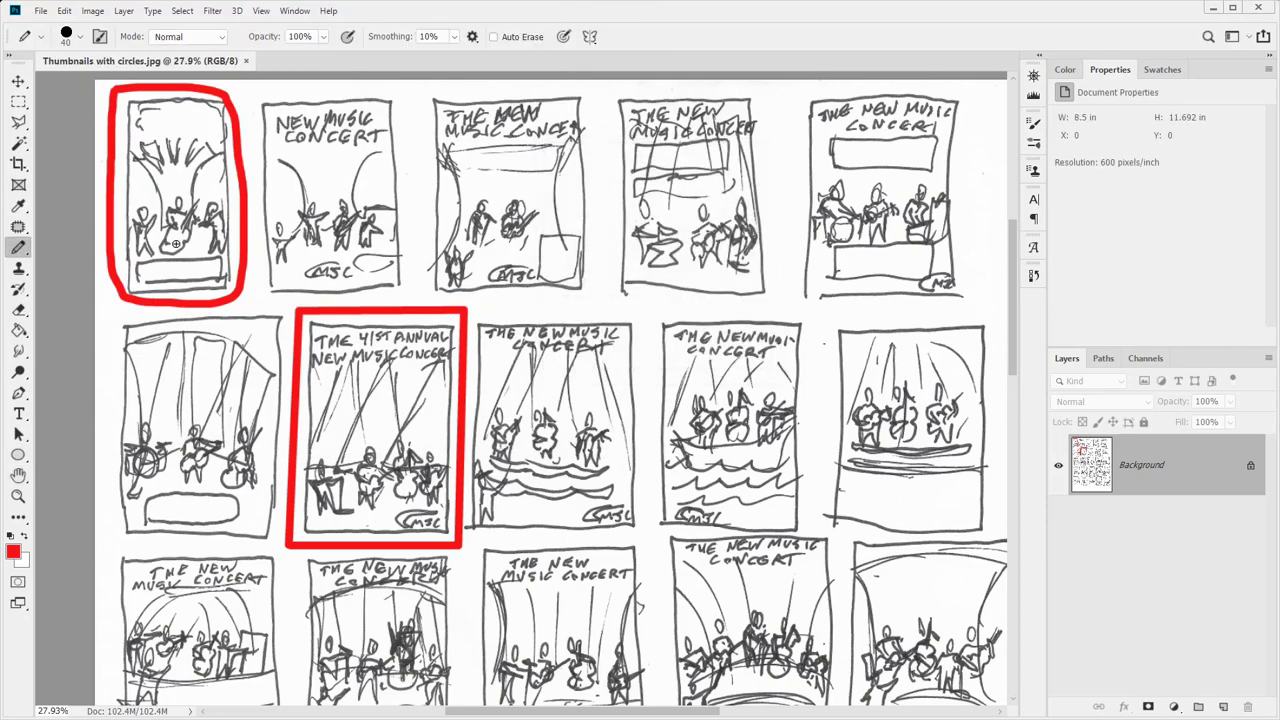
click(247, 61)
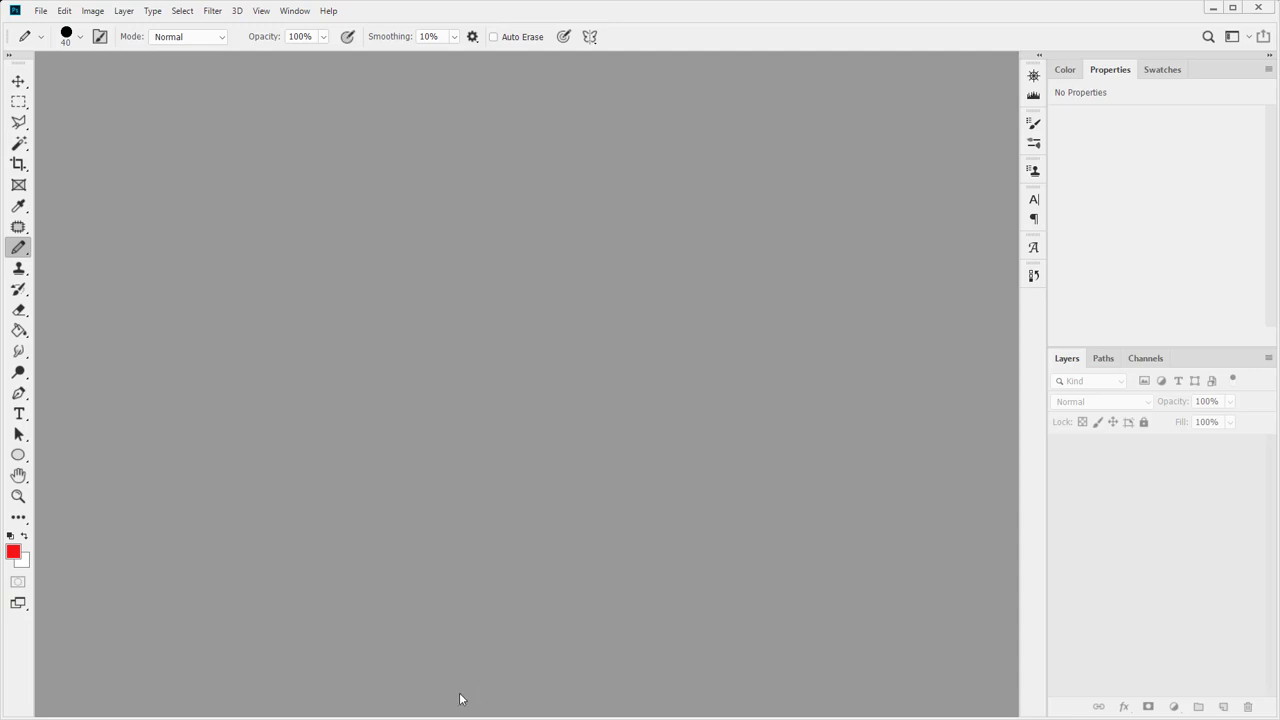
Open Thumbnails with circles.jpg from the Demo folder in Photoshop
key(alt+Tab)
key(alt+Tab)
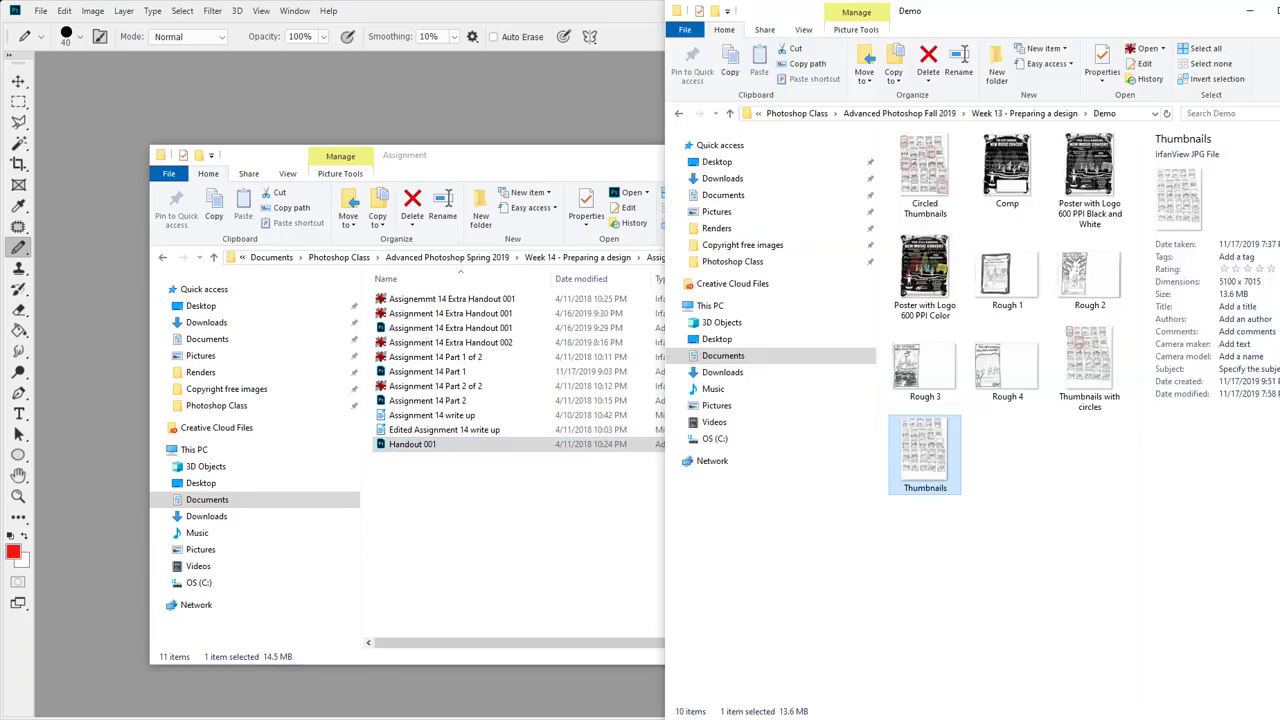
drag(1089, 368, 426, 100)
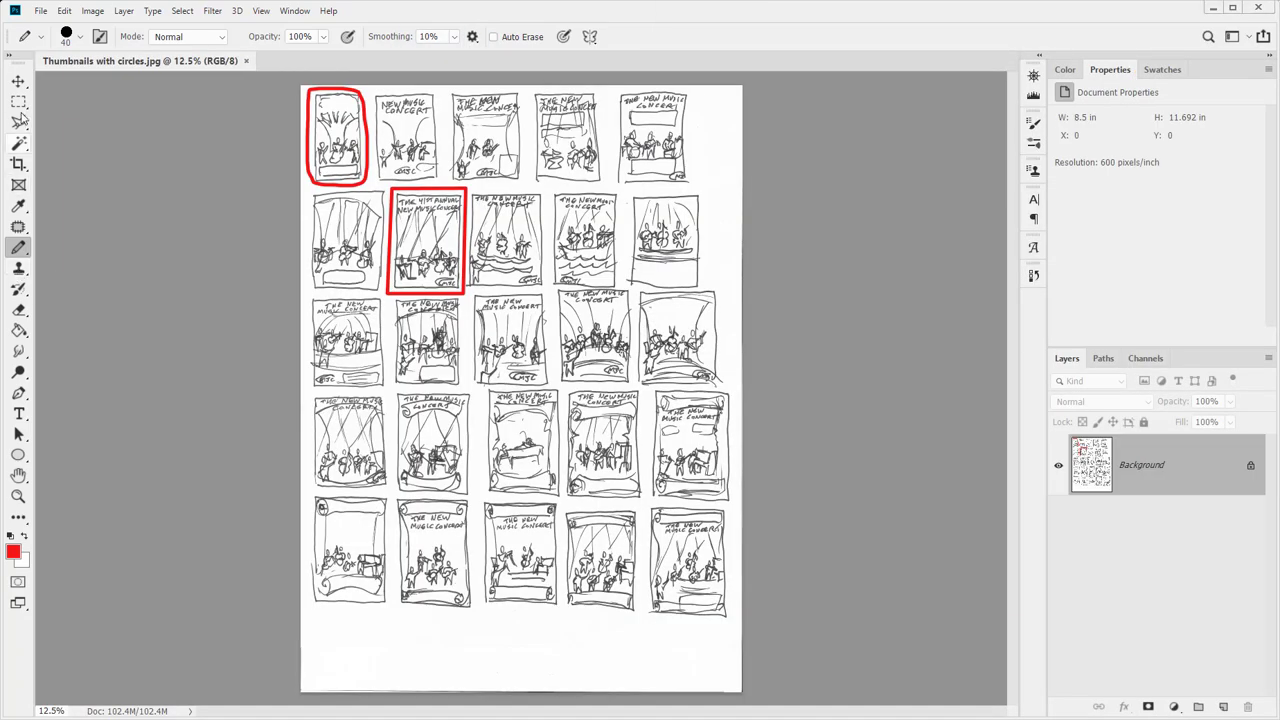
click(19, 104)
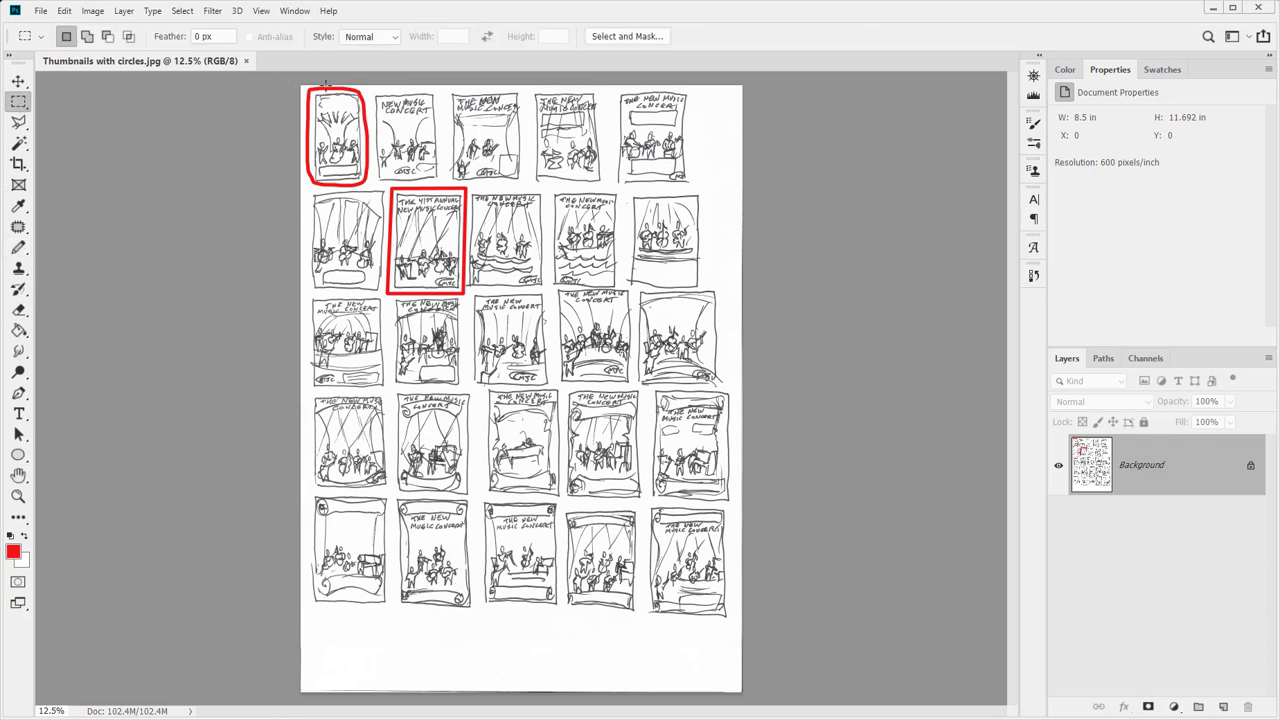
Select the grid of sketches and trial-crop the sheet to that selection
drag(302, 86, 737, 621)
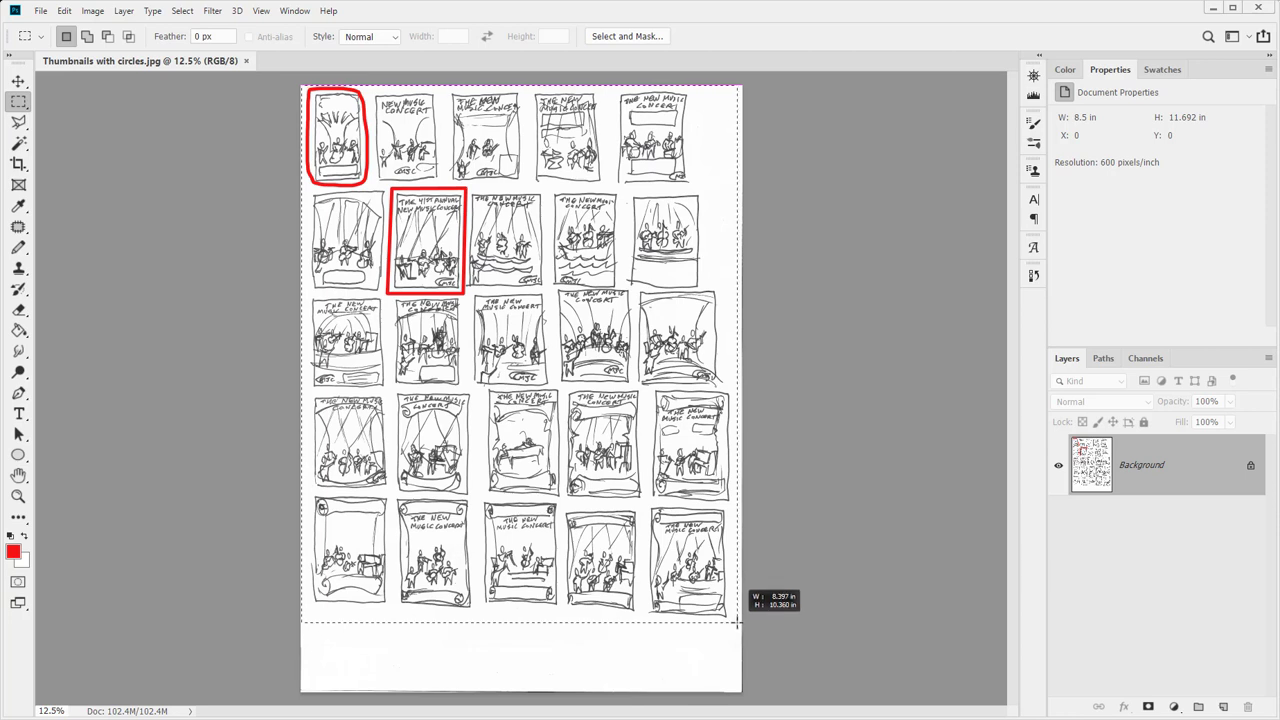
drag(737, 621, 737, 621)
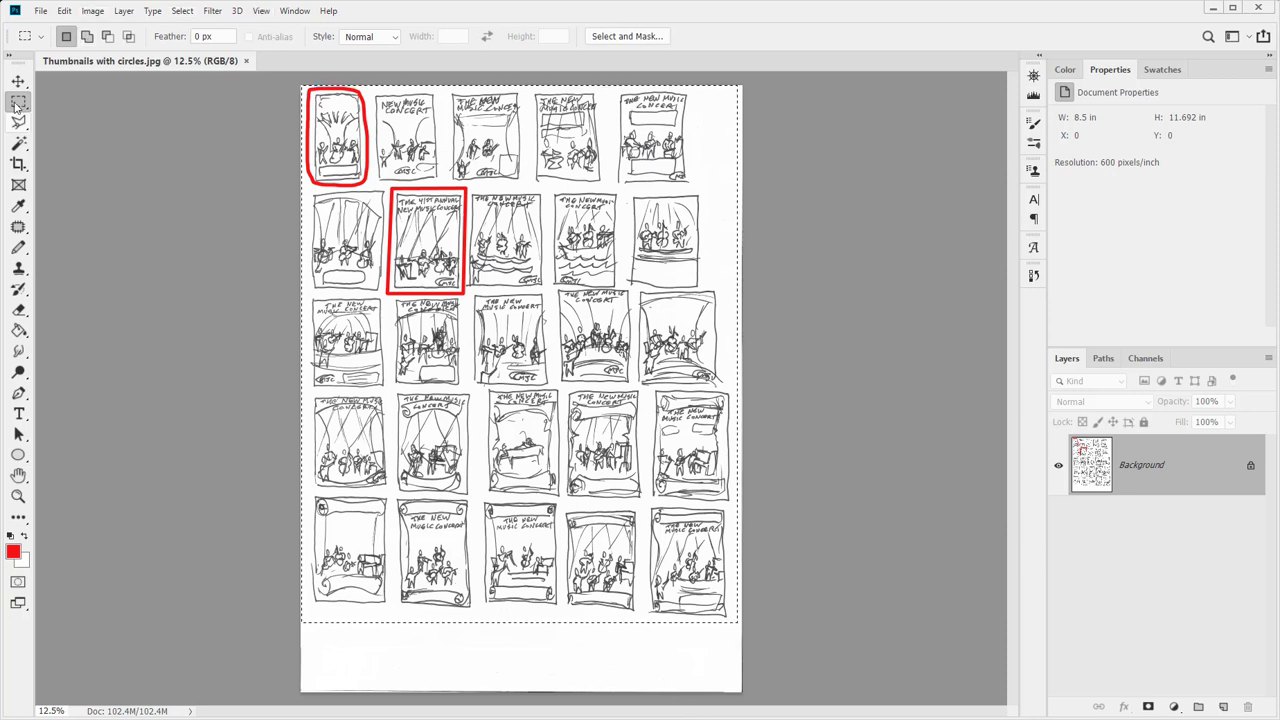
click(92, 12)
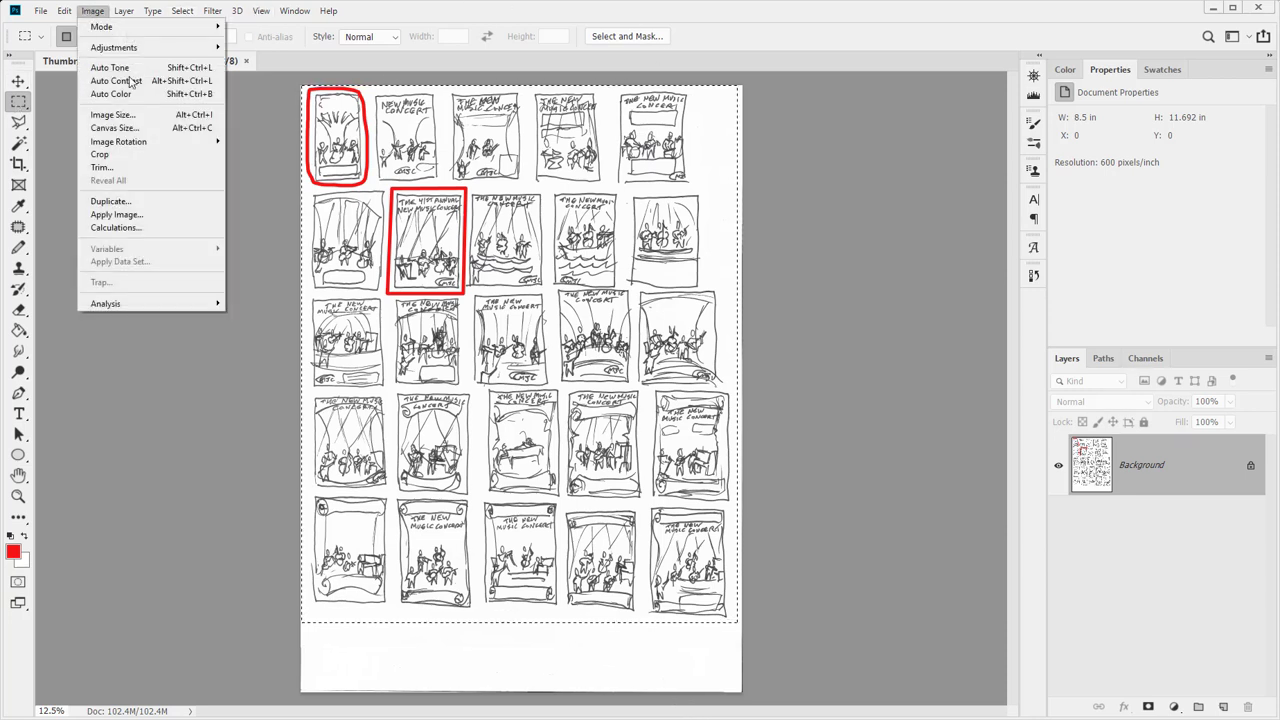
click(168, 155)
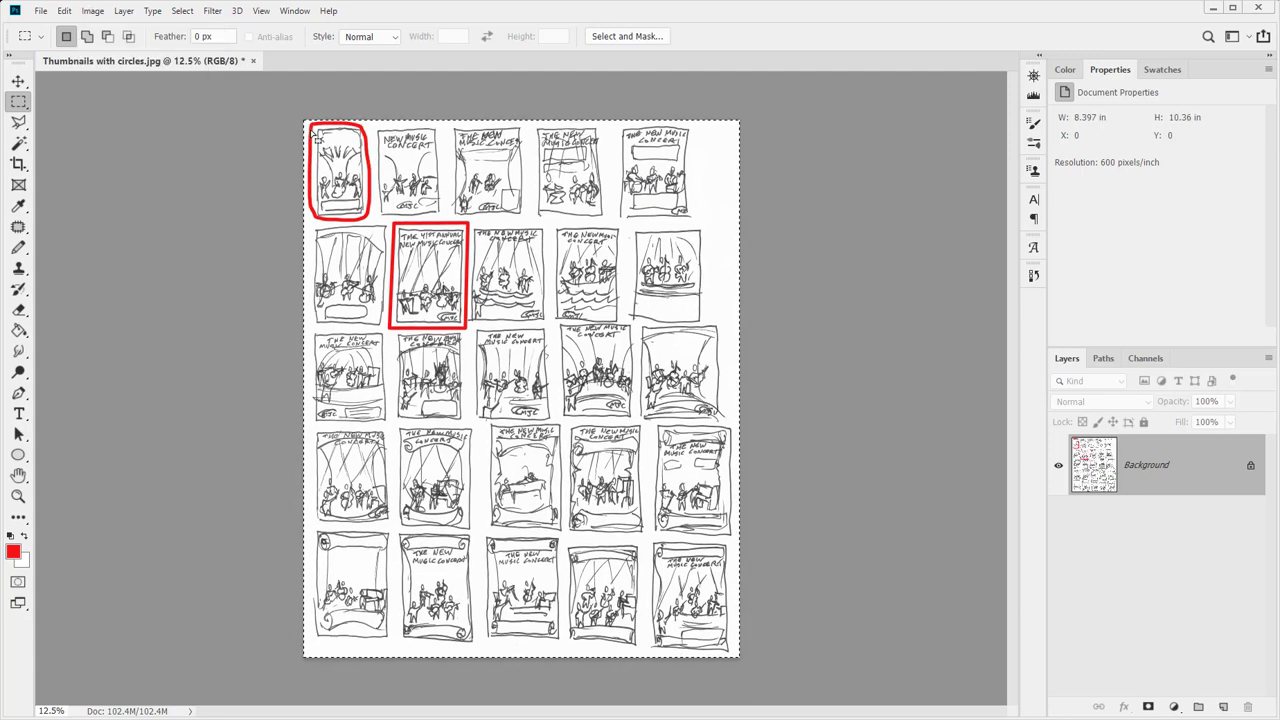
Check Canvas Size without changes and deselect, keeping the full 8.5 × 11.692 in page
click(41, 11)
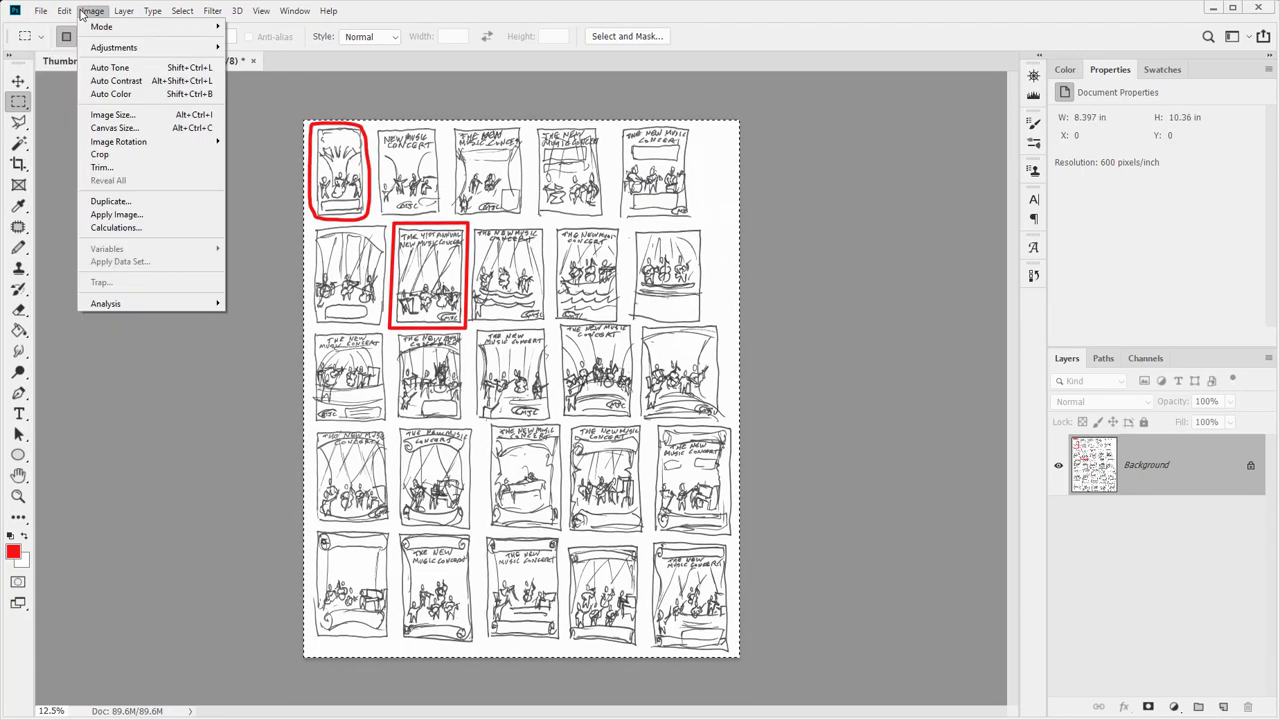
click(114, 128)
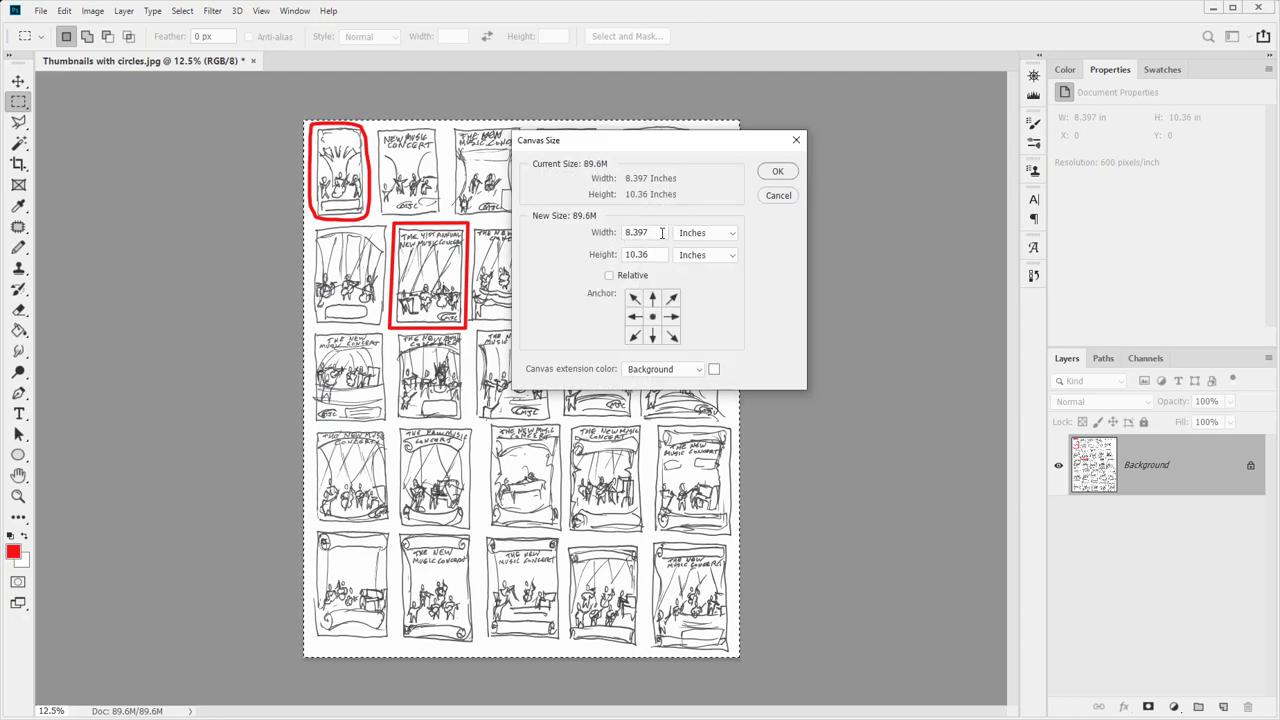
click(778, 195)
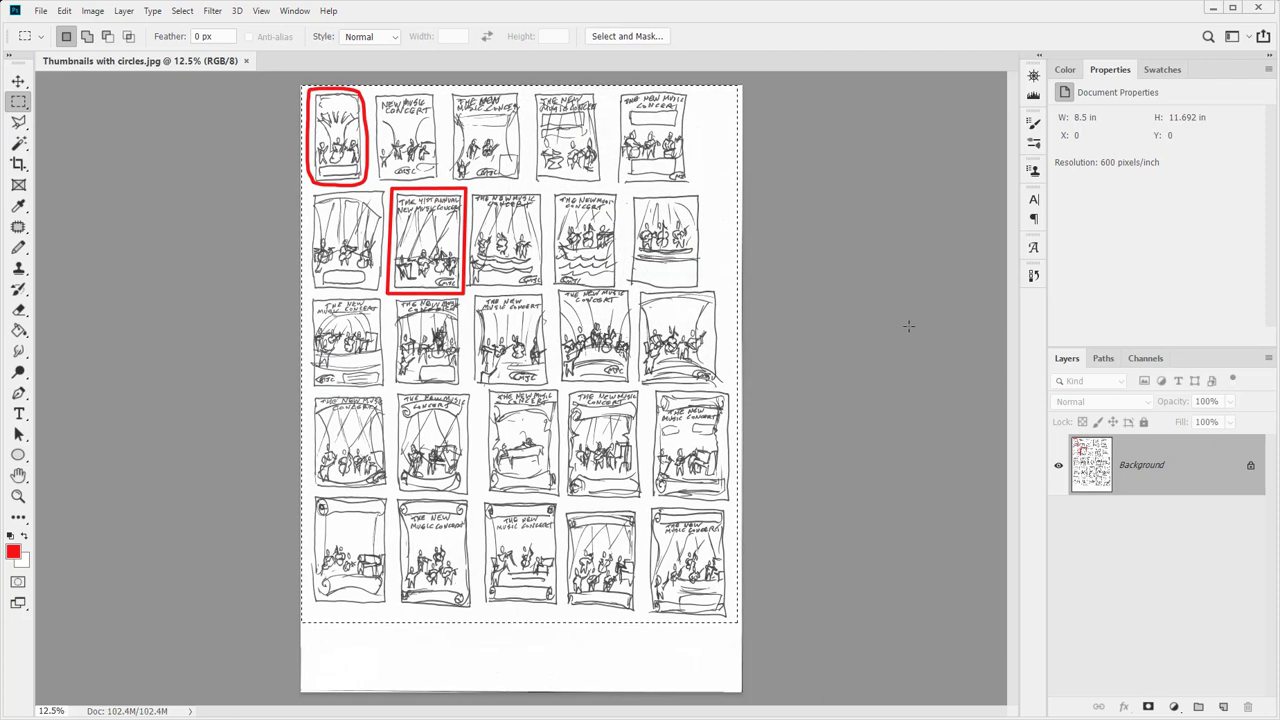
key(ctrl+d)
Resize the image to 11 in tall (7.997 in wide) and bring up Canvas Size
click(91, 10)
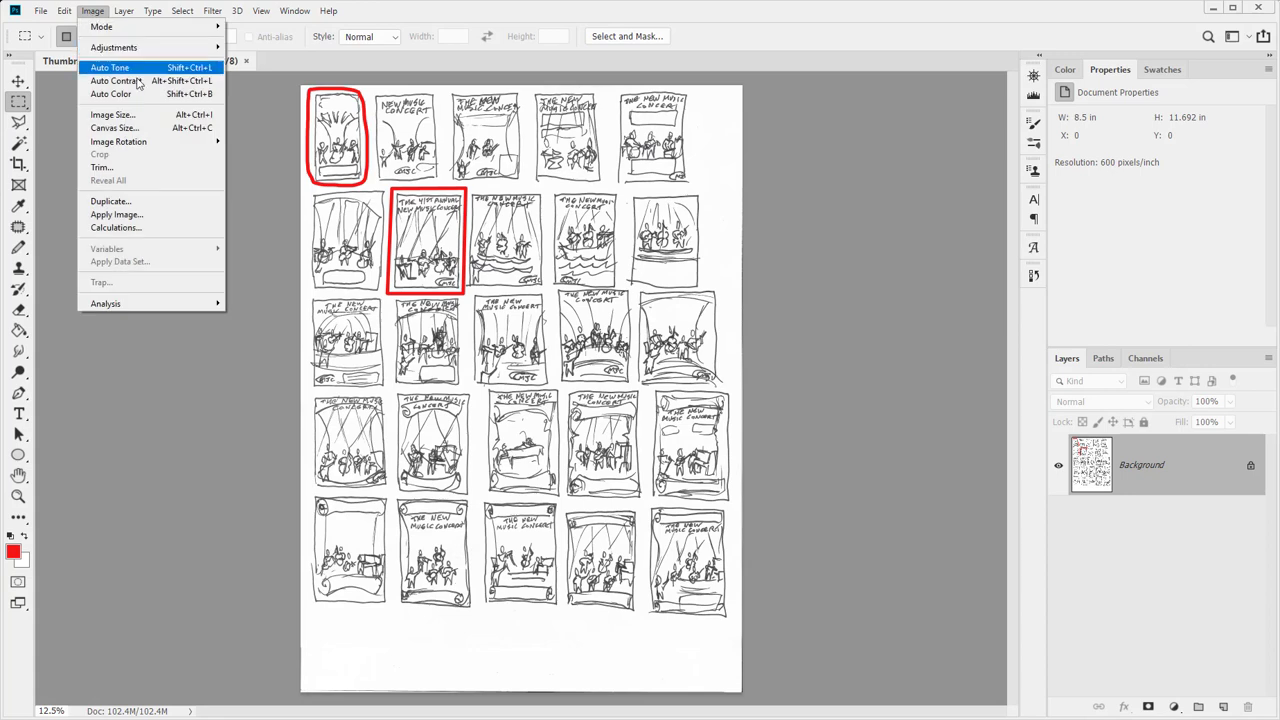
click(112, 115)
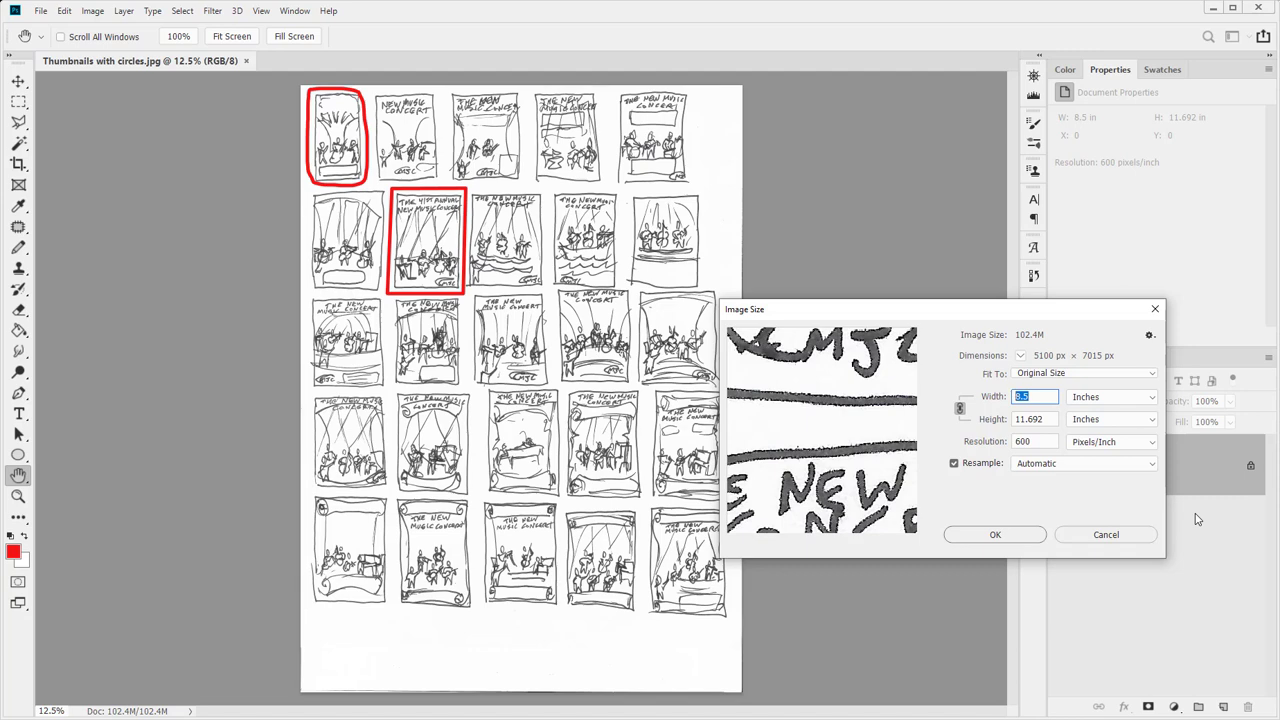
double_click(1021, 419)
text(11)
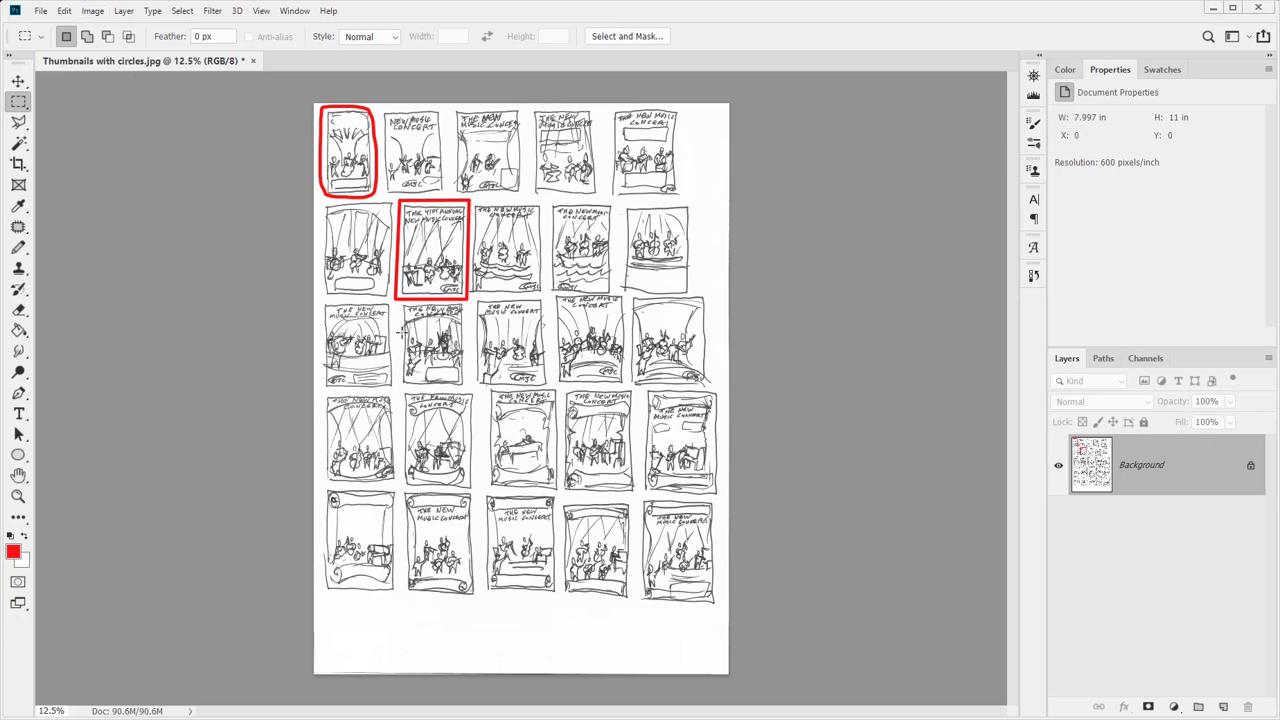
click(93, 12)
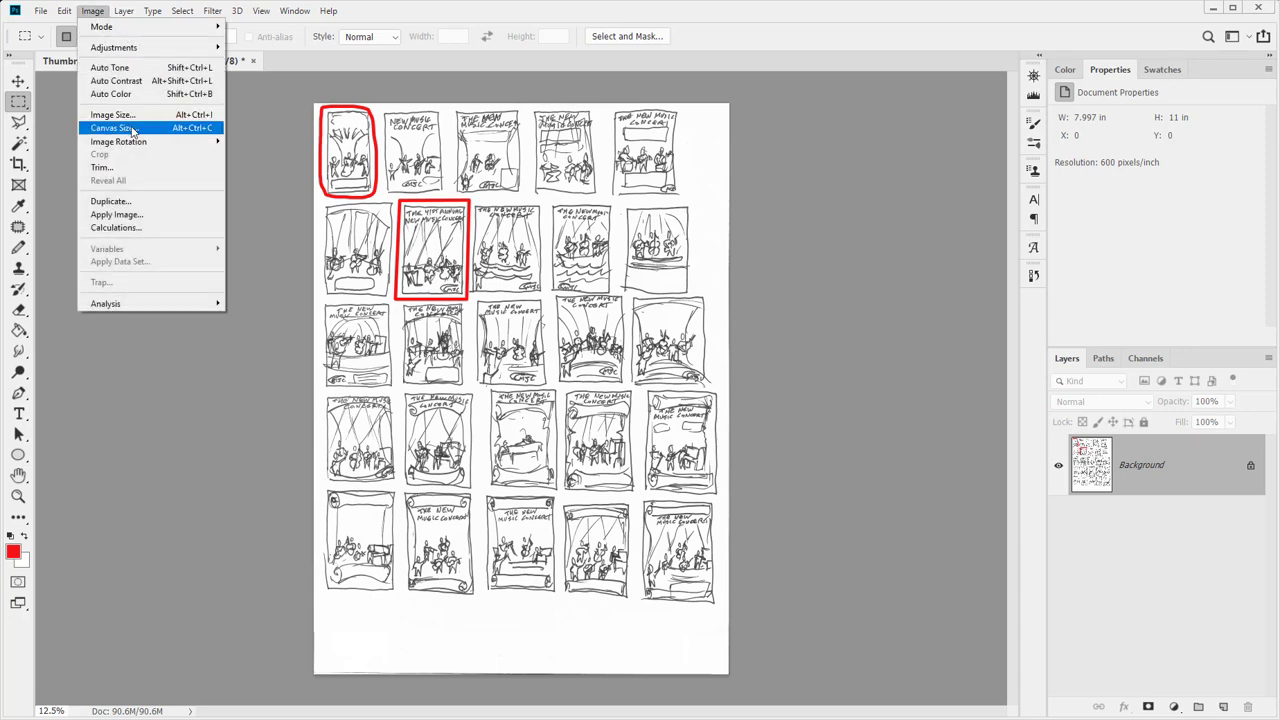
click(133, 131)
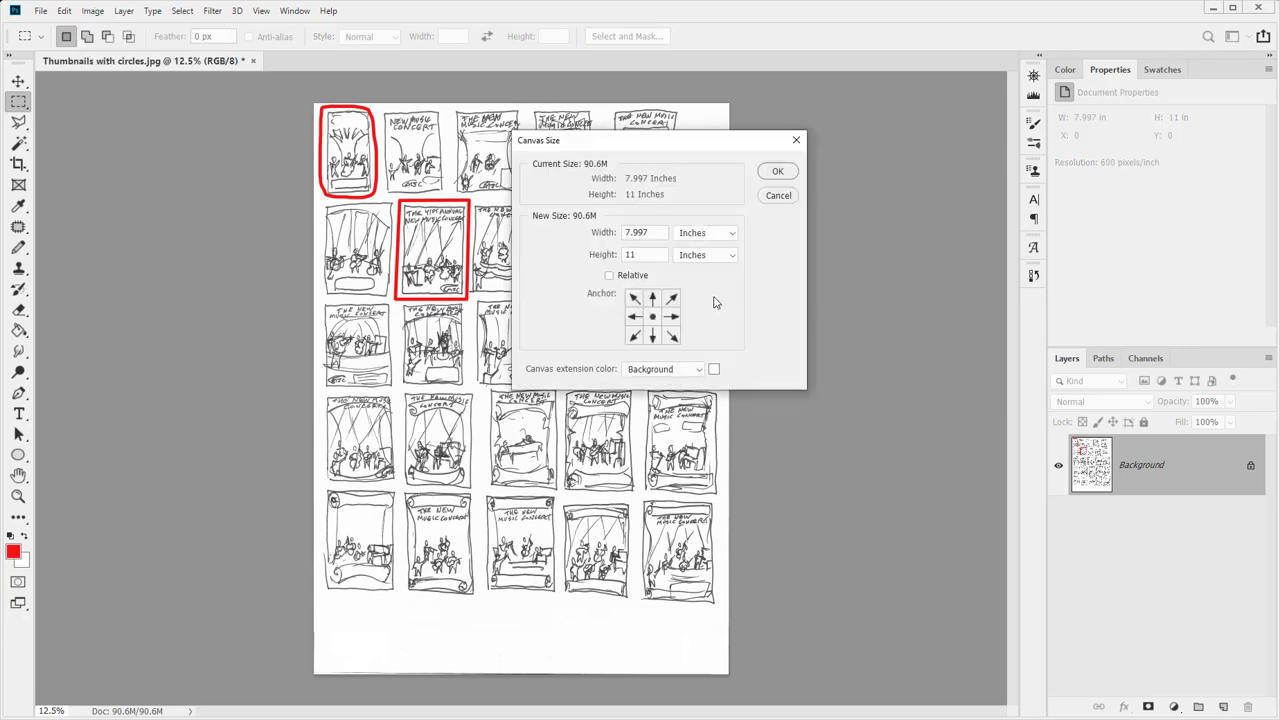
Widen the canvas to 8.5 in for an 8.5 × 11 in page, then open Levels
double_click(669, 233)
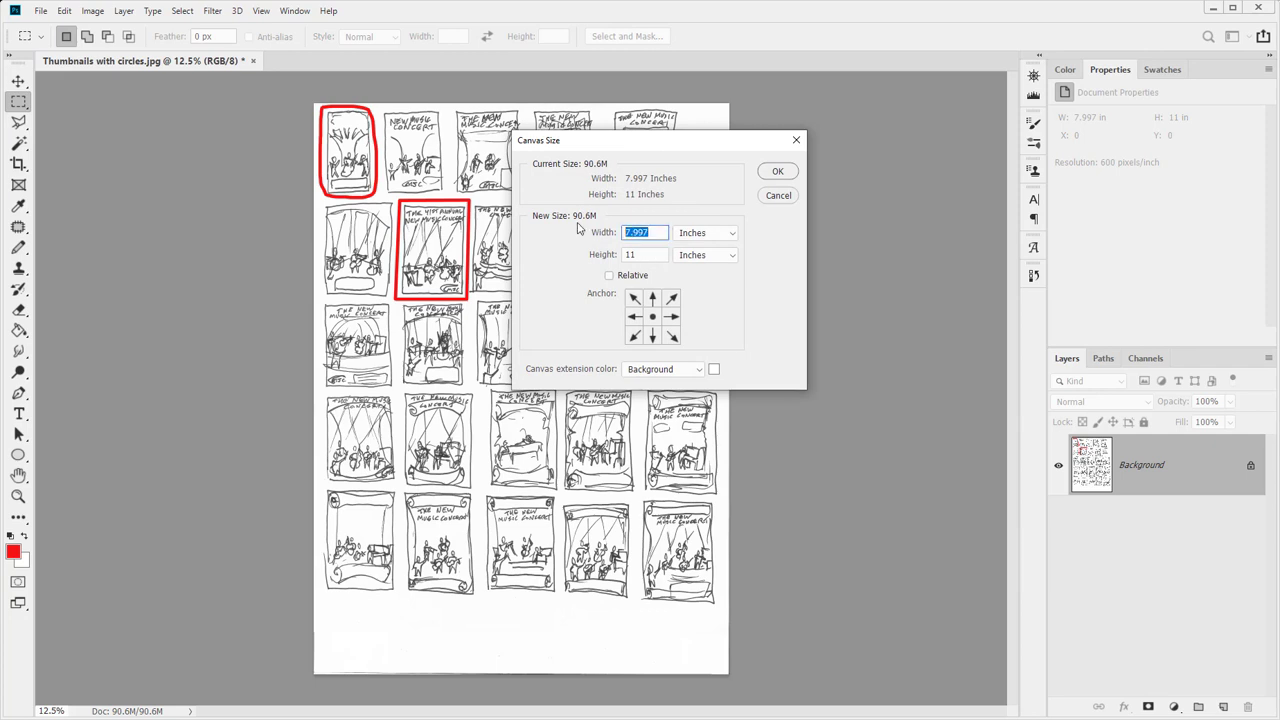
text(8.5)
click(772, 178)
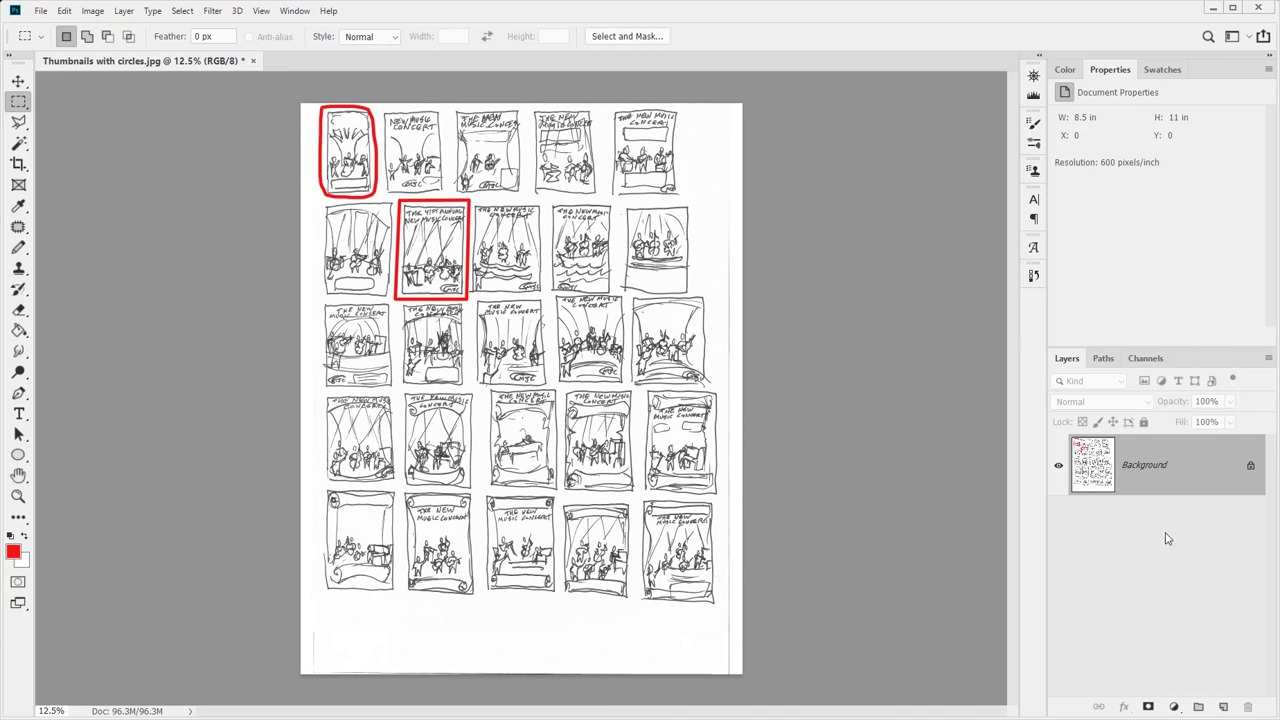
key(ctrl+l)
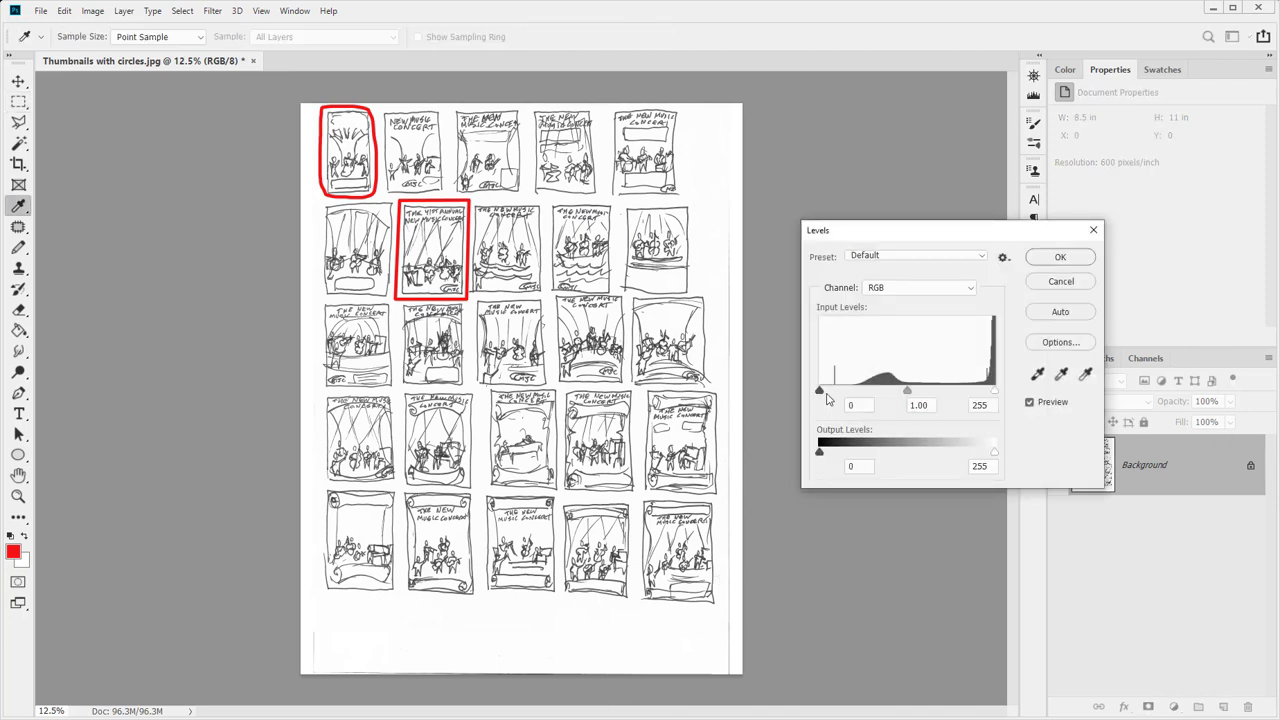
Apply Levels with black input 65, then resample the sheet to 150 pixels/inch (1275 × 1650 px)
drag(822, 392, 942, 392)
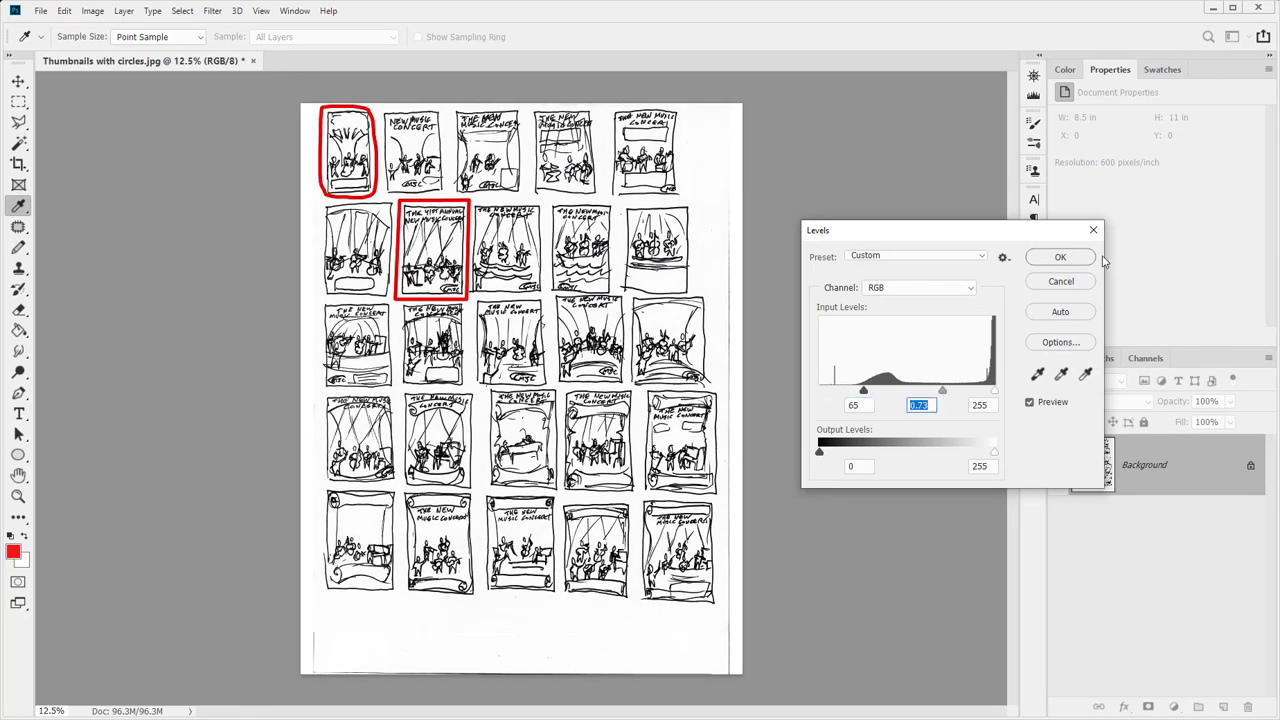
click(1068, 258)
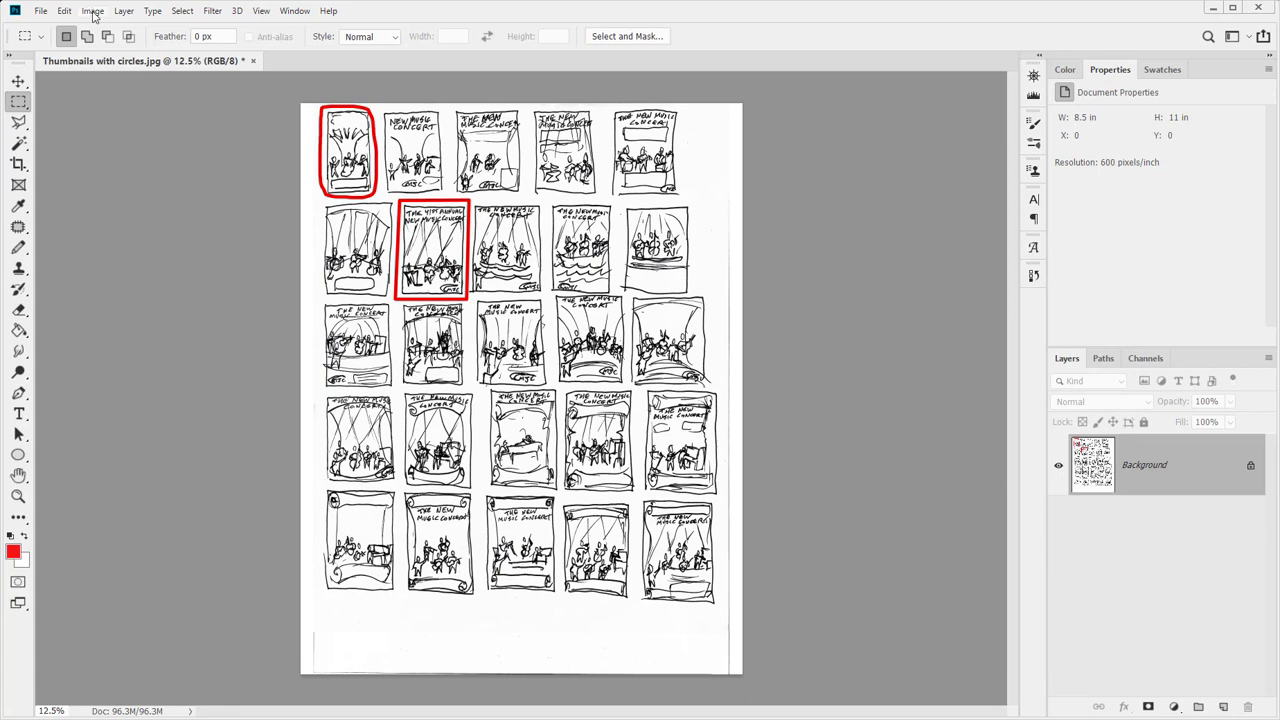
click(92, 11)
click(160, 116)
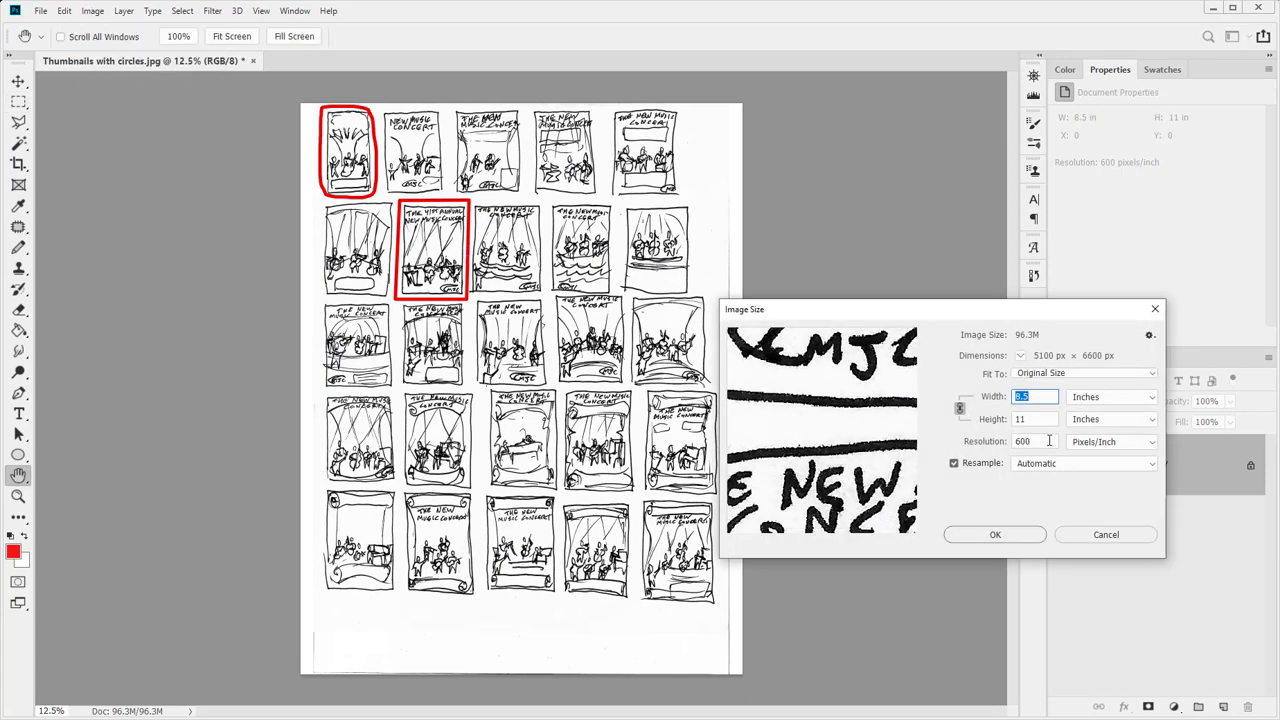
double_click(1049, 440)
text(150)
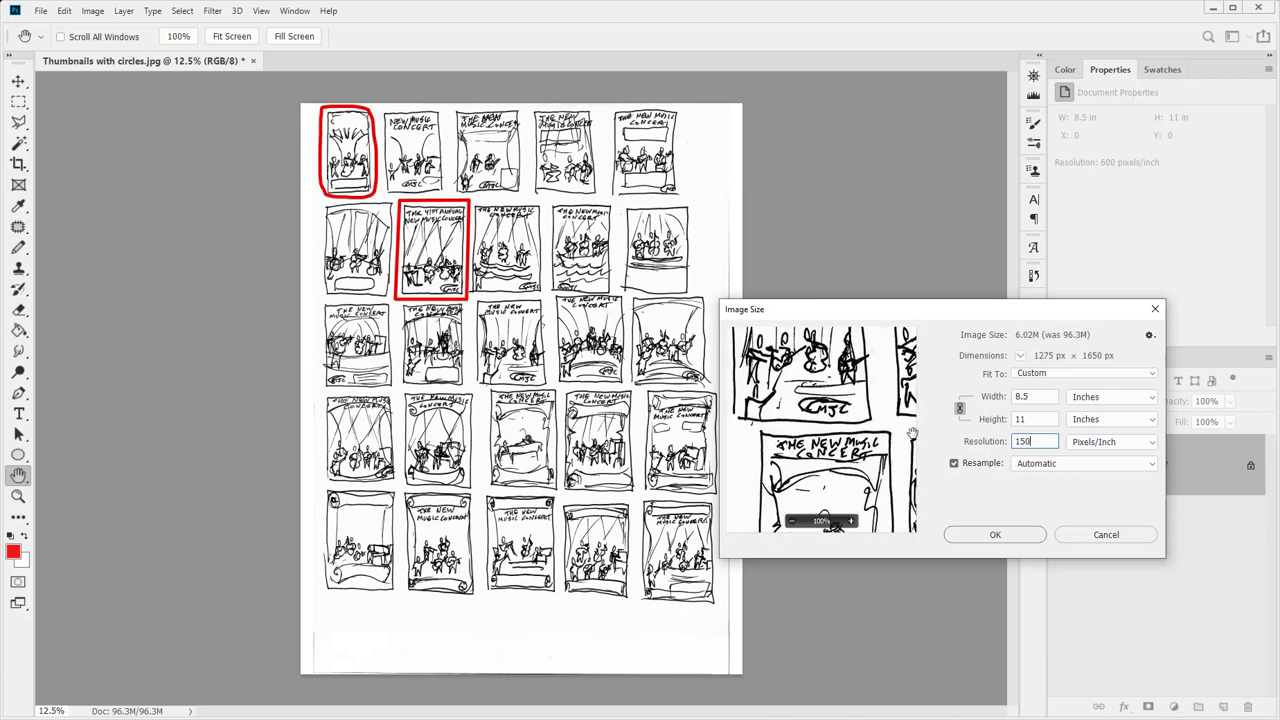
click(995, 534)
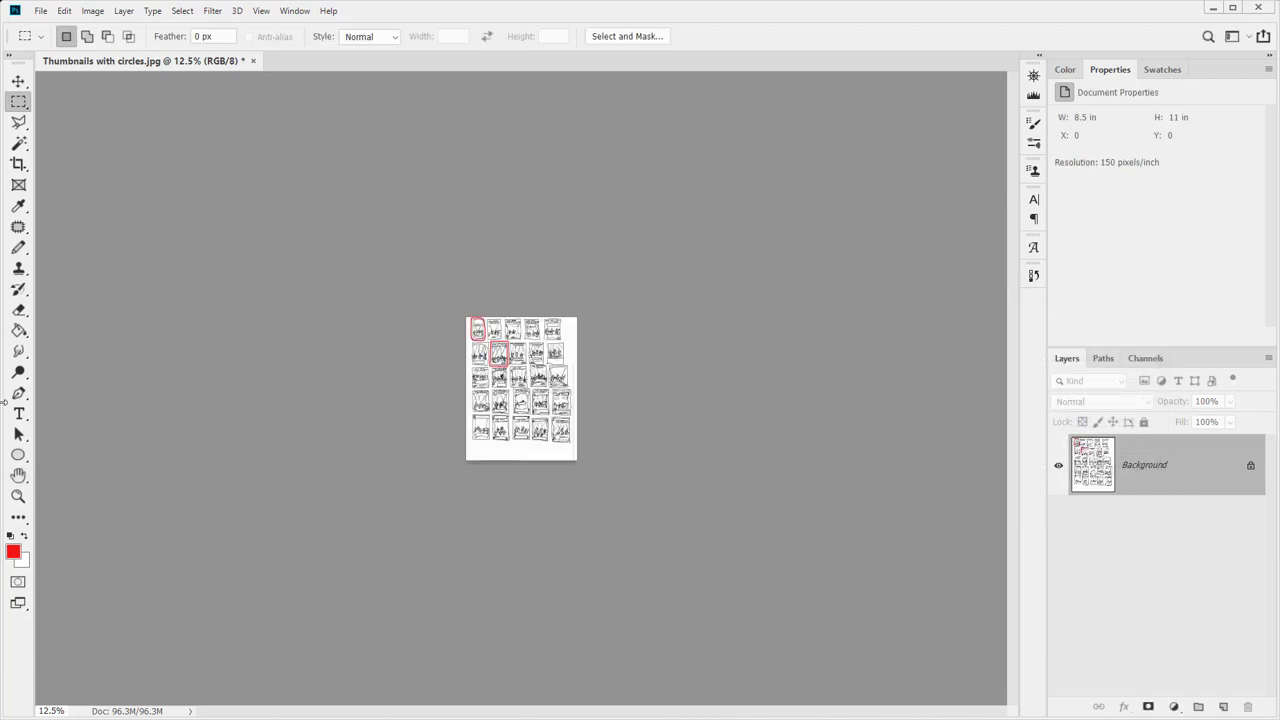
double_click(18, 496)
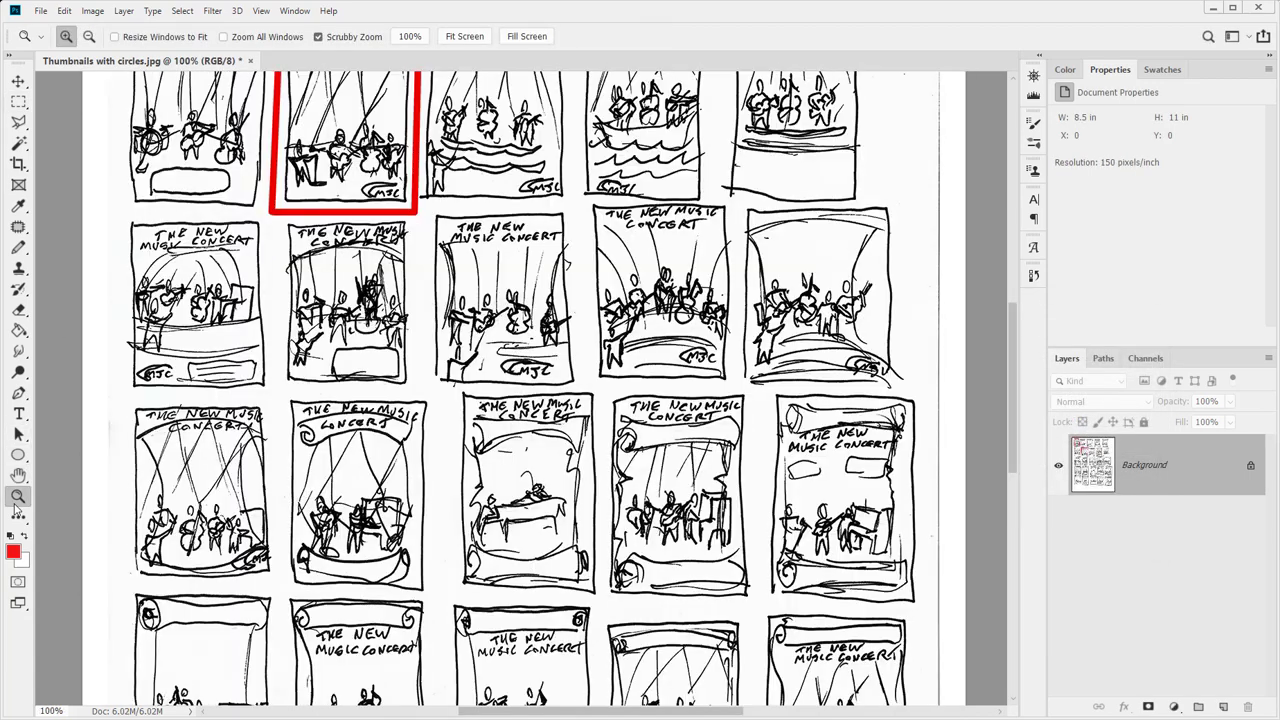
Save the sheet as JPEG 'Thumbnails with circles 150 ppi' and close the document
click(40, 10)
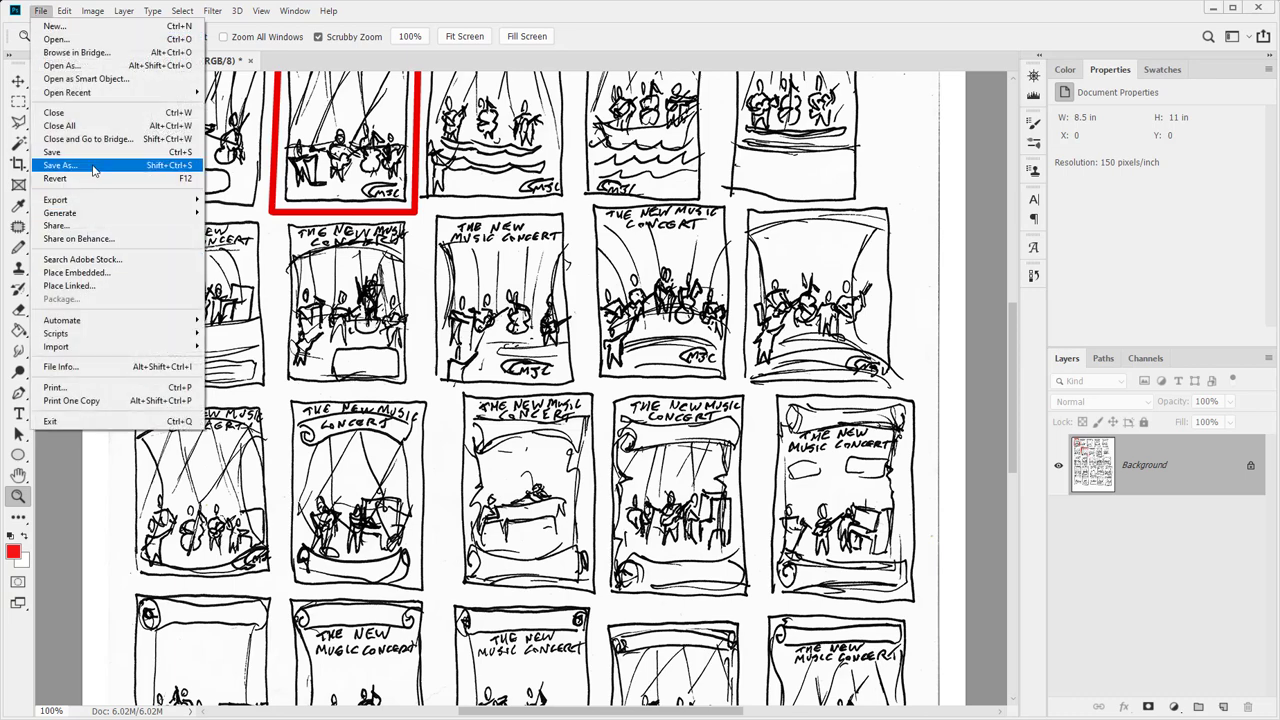
click(93, 166)
click(203, 302)
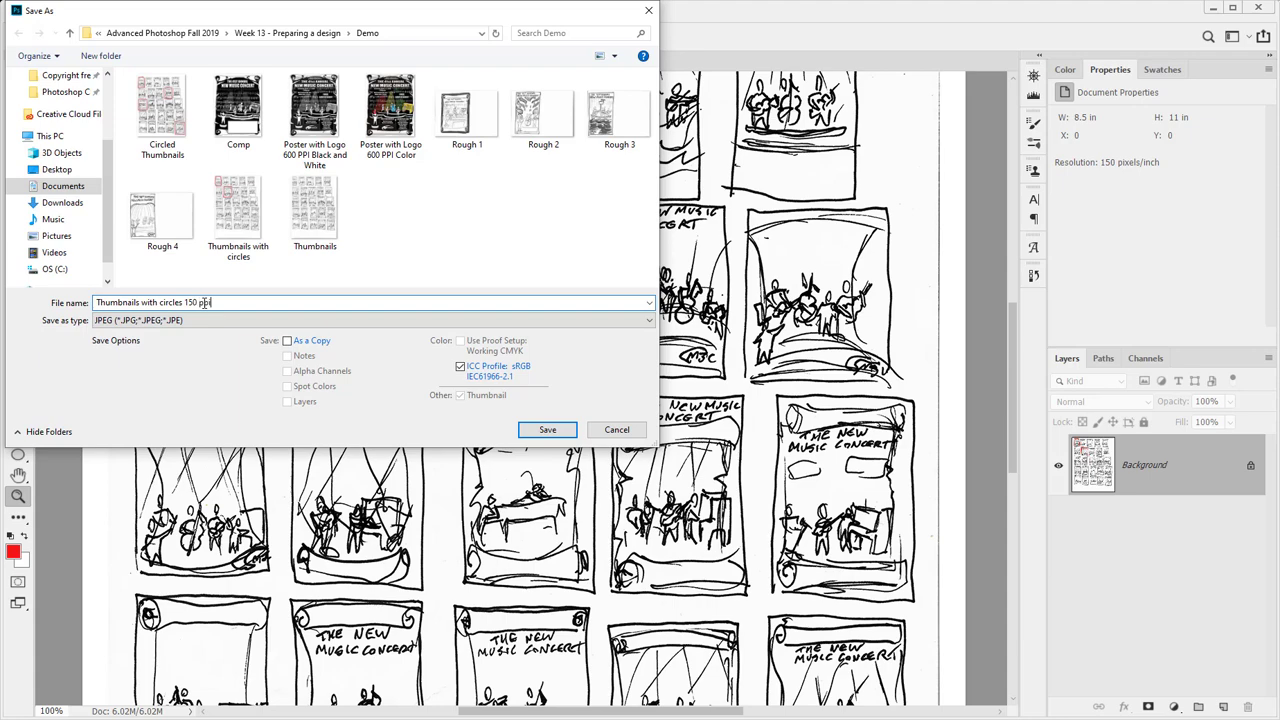
key(Return)
key(Return)
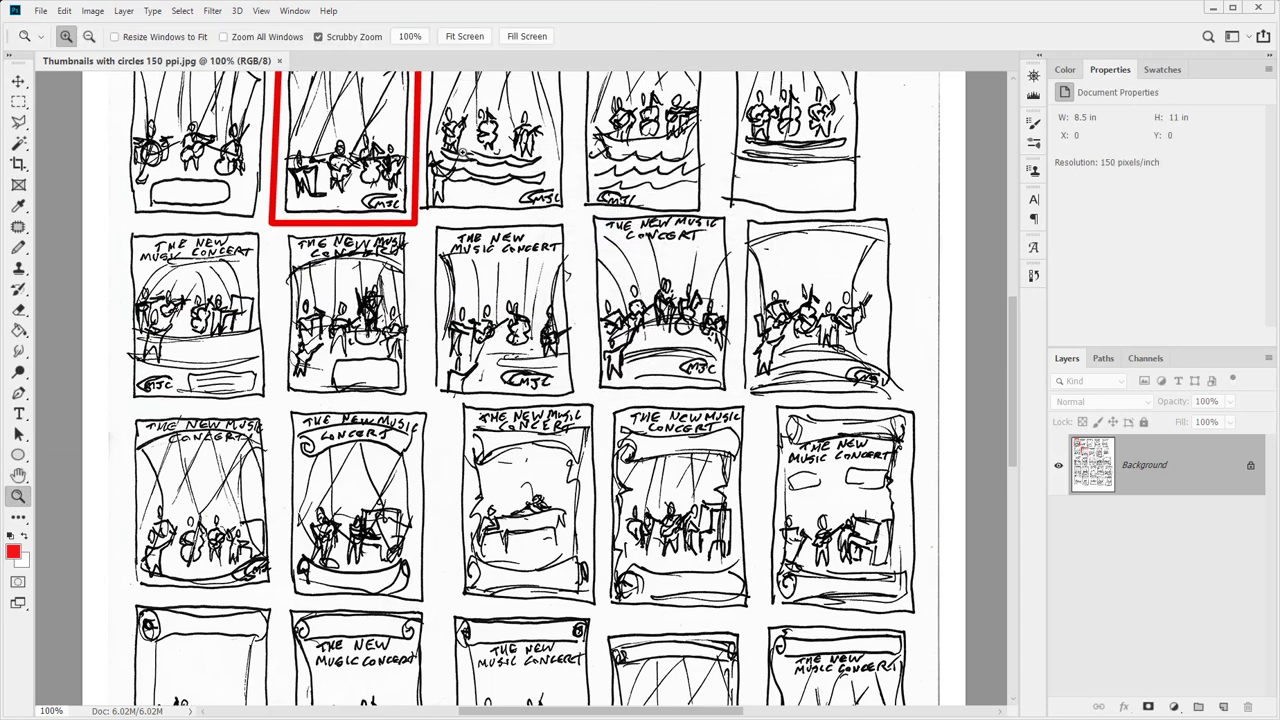
scroll(560, 390, up, 5)
click(279, 61)
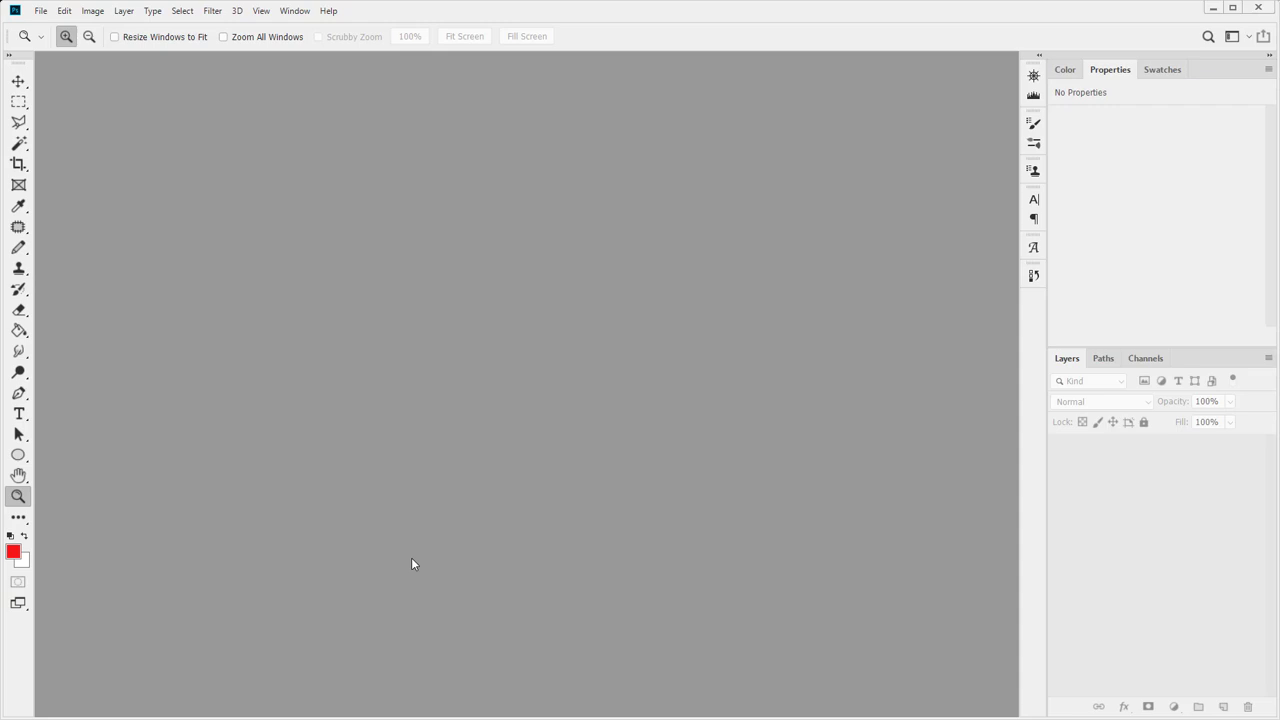
Create a new 8.5 × 11 inch document at 600 pixels/inch
key(ctrl+n)
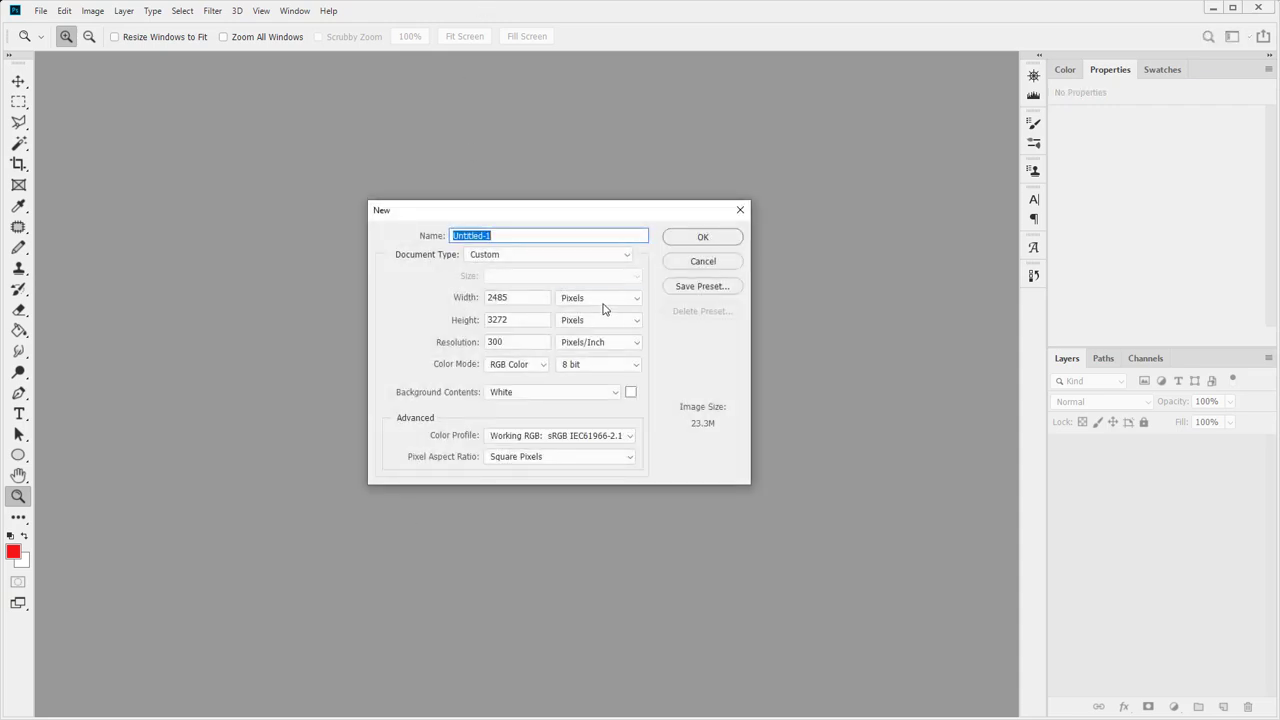
click(603, 305)
click(598, 309)
drag(541, 298, 462, 299)
text(8.6)
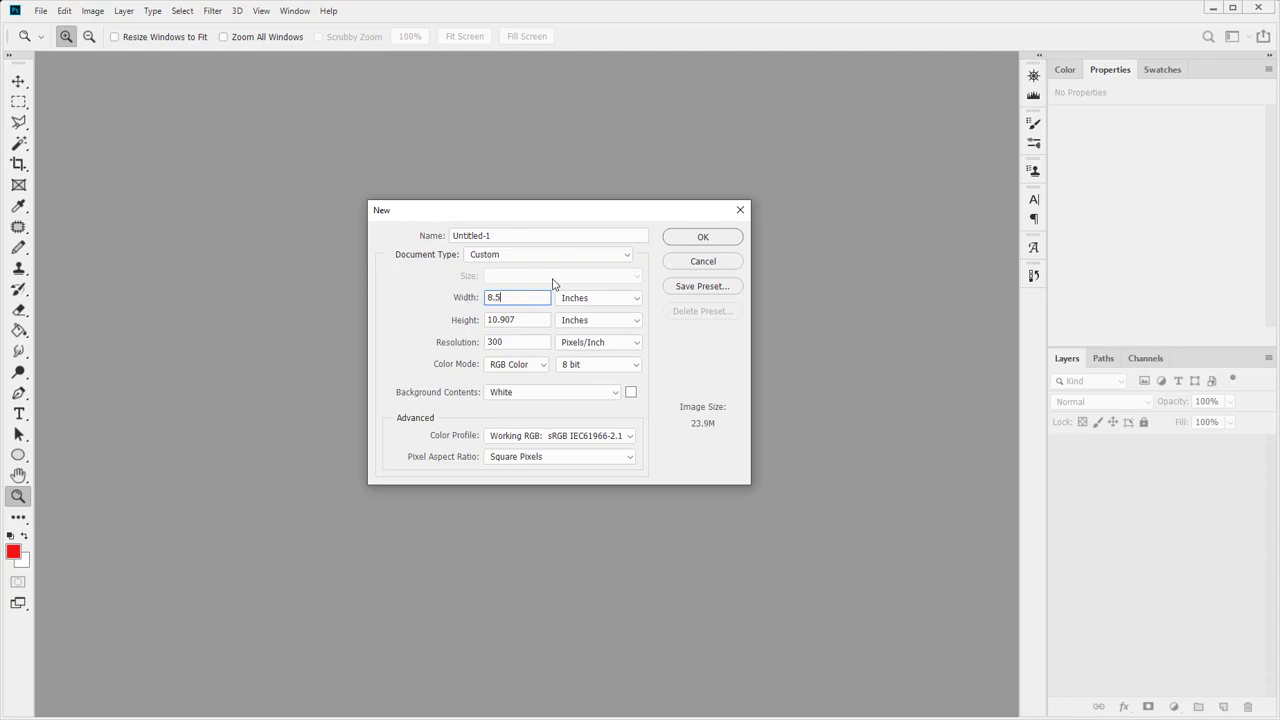
key(Tab)
text(11)
click(502, 298)
click(505, 318)
key(Tab)
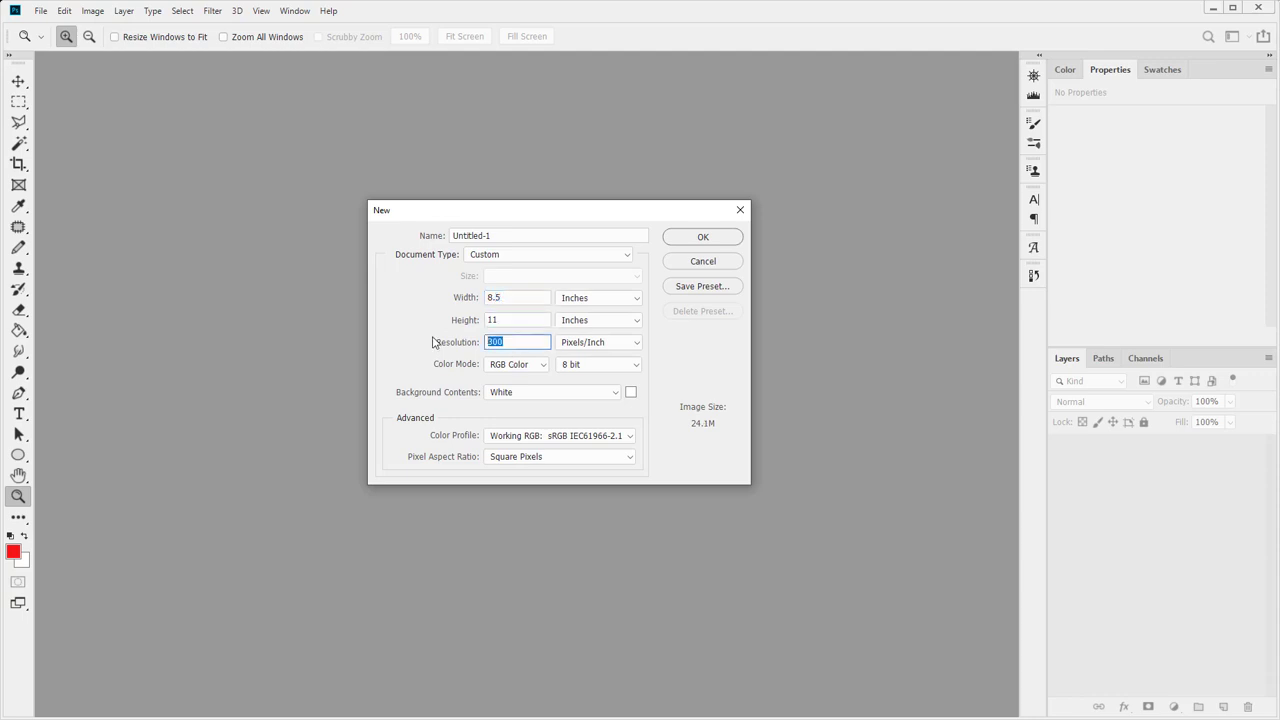
text(600)
click(687, 240)
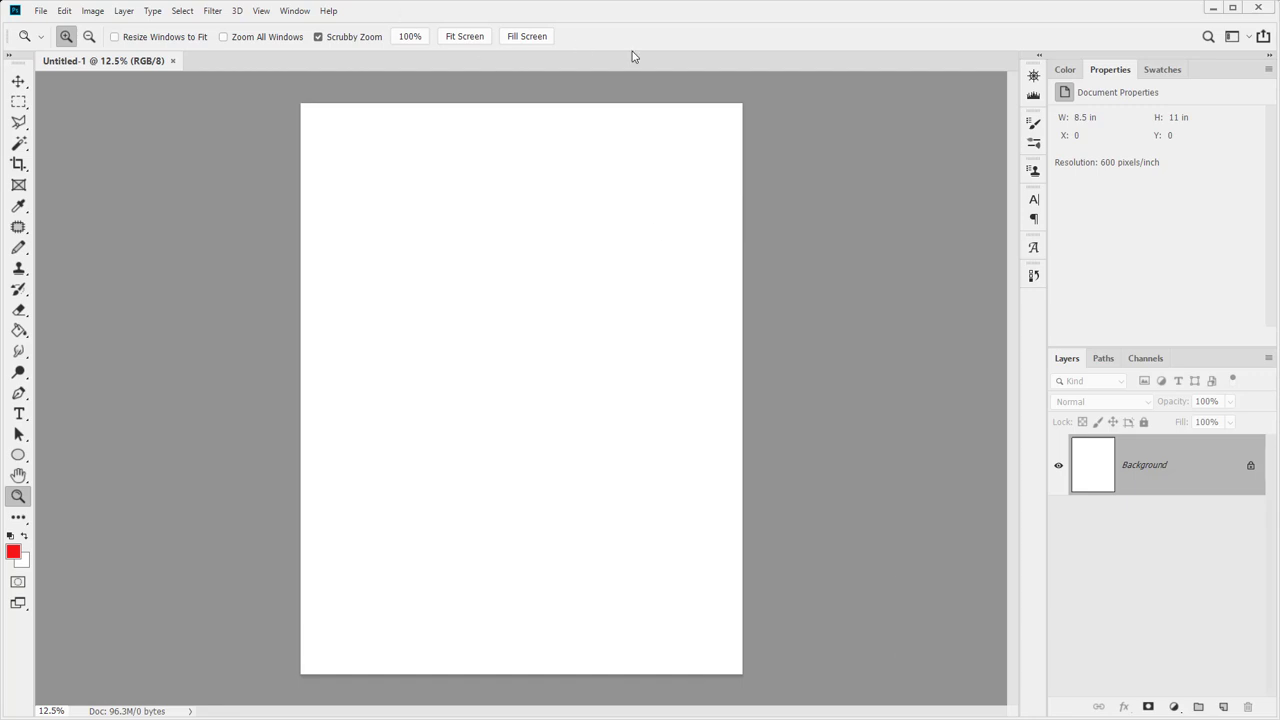
click(293, 11)
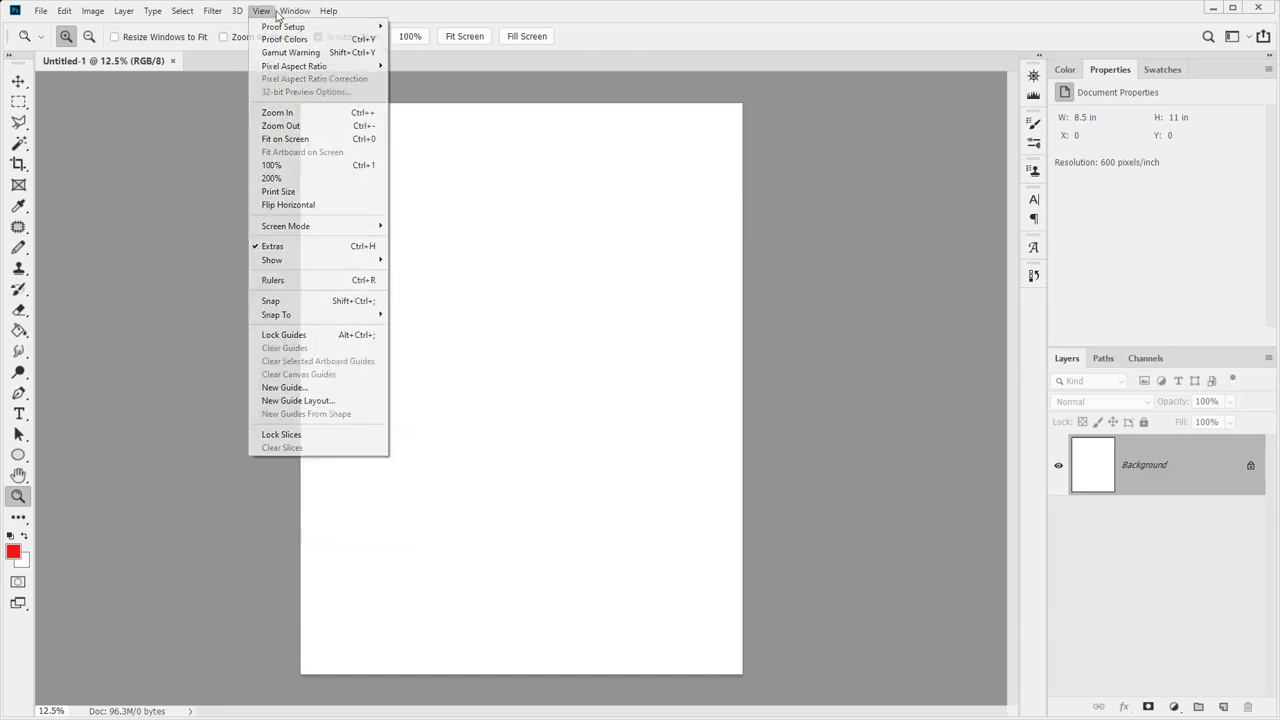
mouse_move(295, 28)
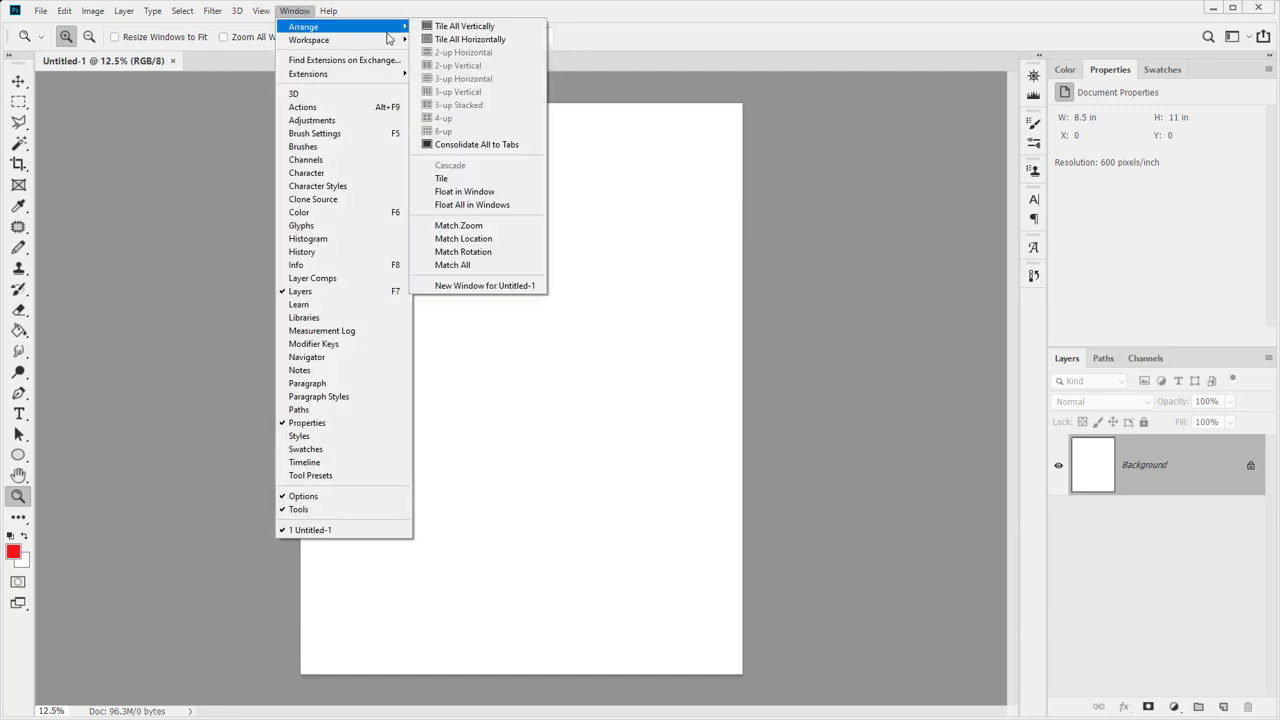
click(465, 283)
click(262, 61)
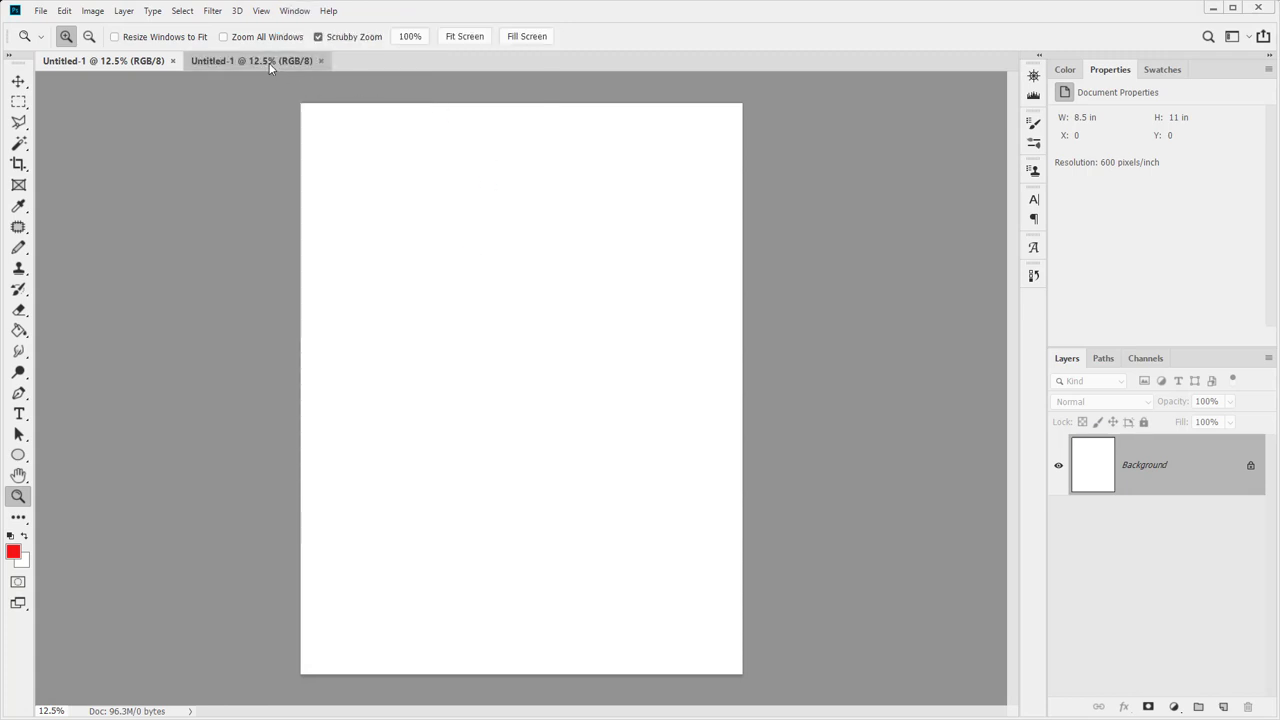
key(ctrl+w)
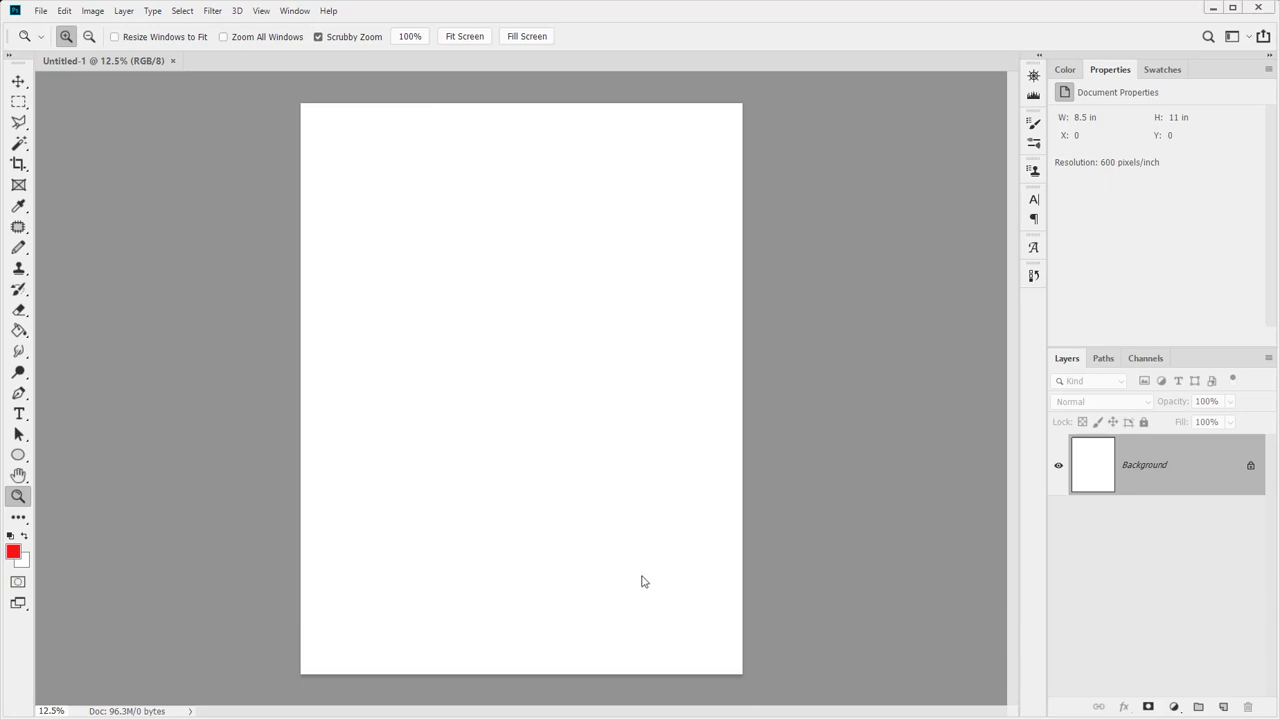
click(281, 13)
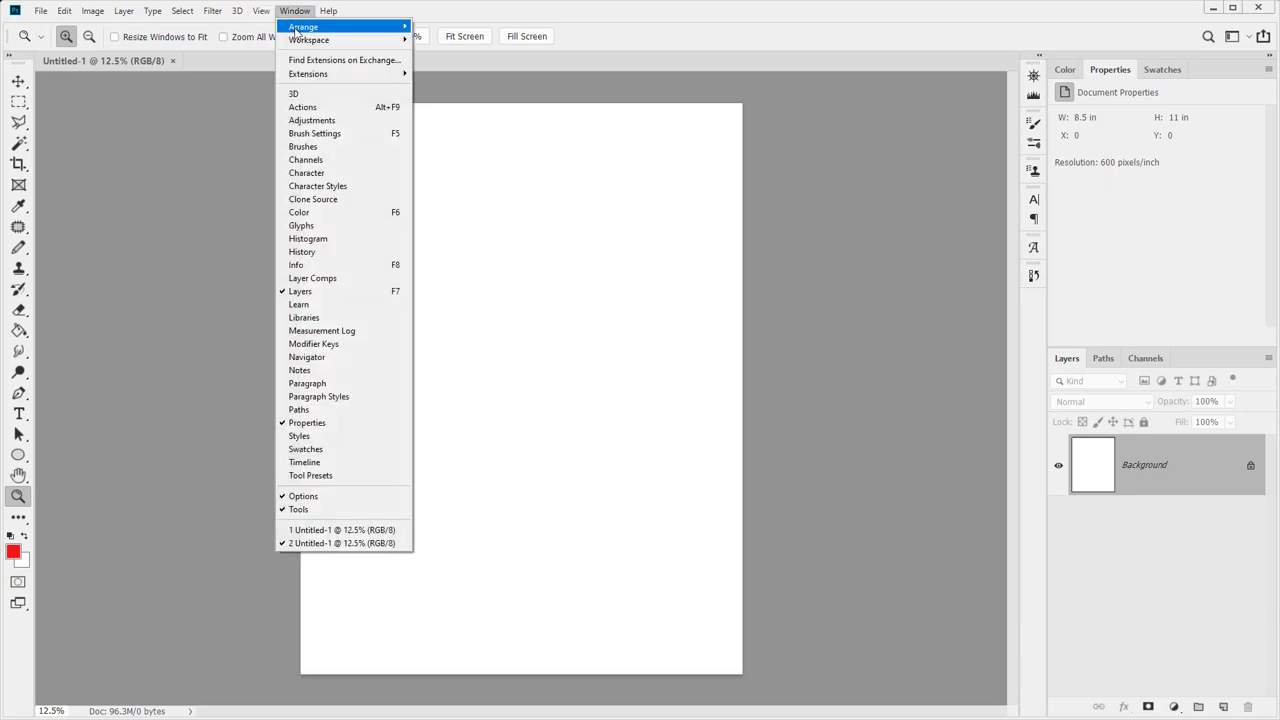
mouse_move(297, 30)
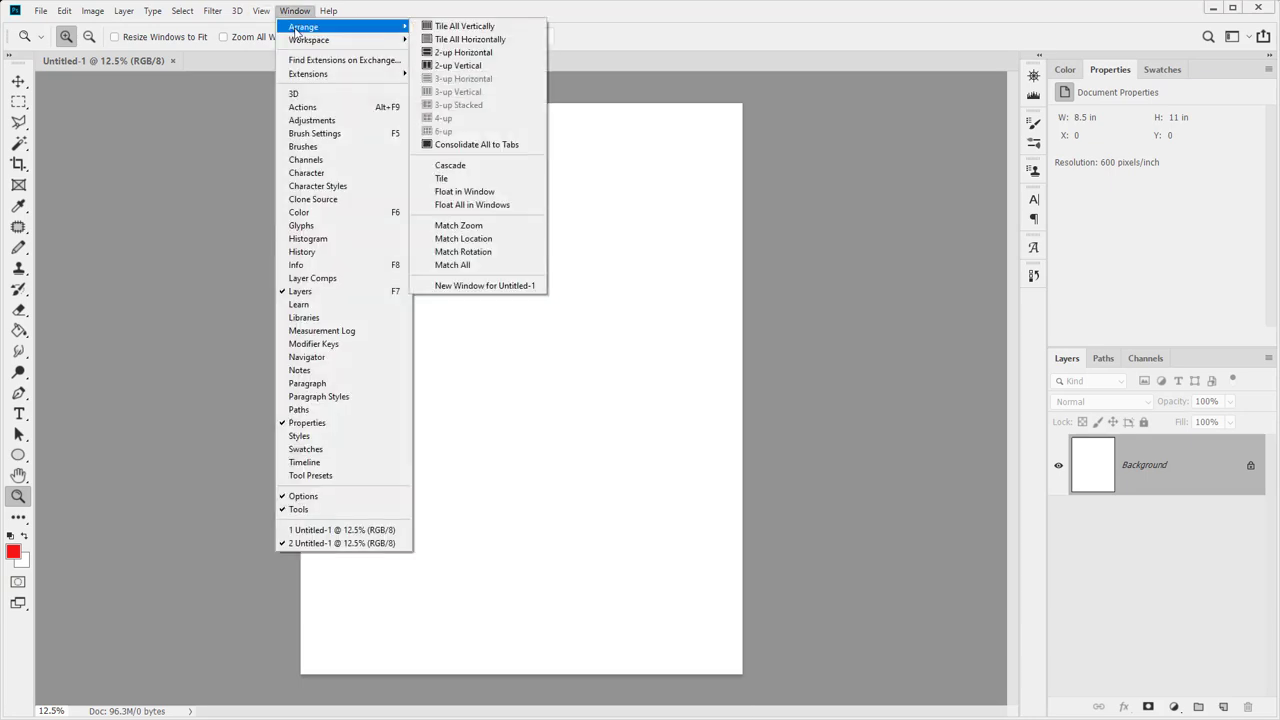
click(470, 285)
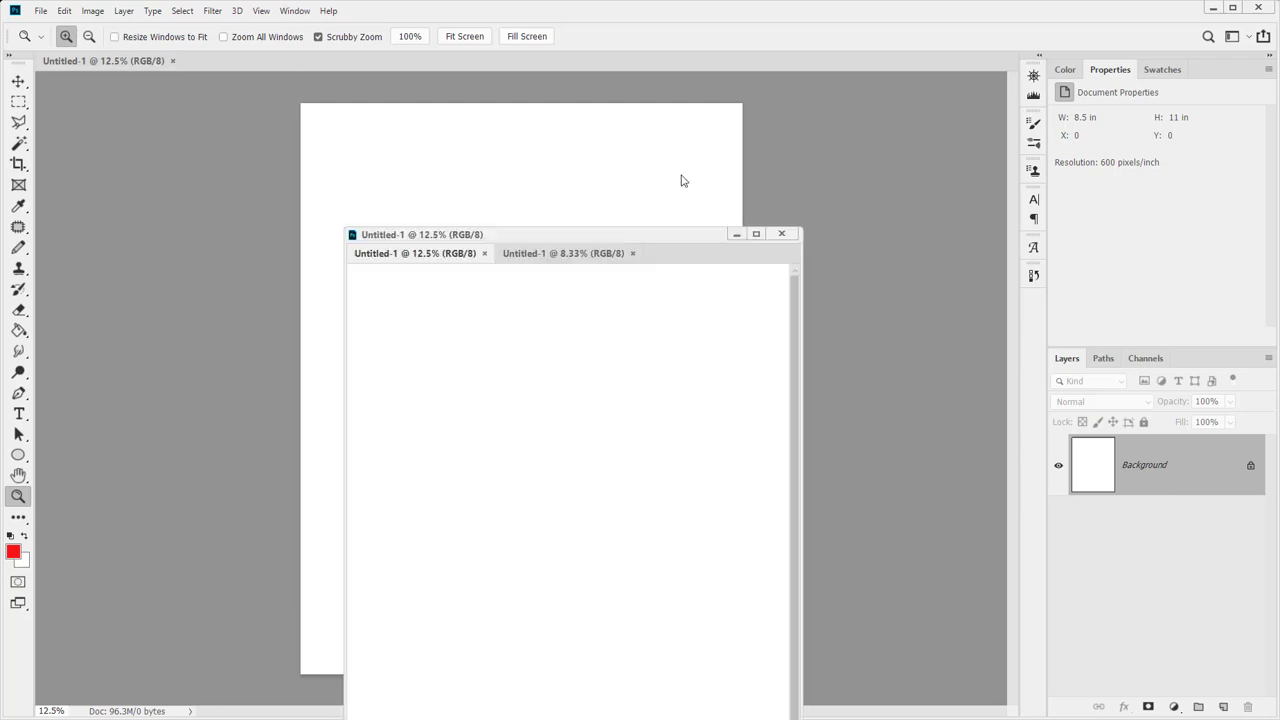
click(778, 117)
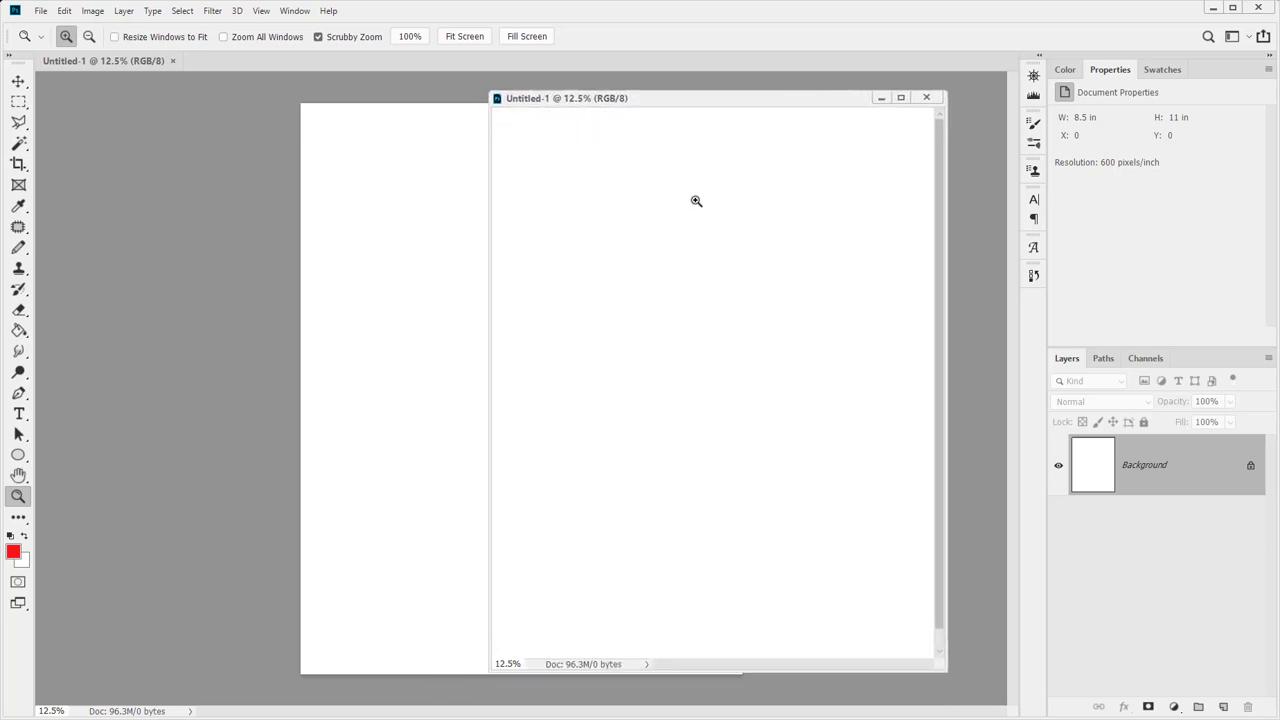
key(b)
mouse_move(629, 336)
mouse_down()
mouse_move(685, 260)
mouse_move(561, 515)
mouse_move(480, 269)
mouse_move(566, 168)
mouse_move(772, 170)
mouse_up()
mouse_move(552, 412)
mouse_down()
mouse_move(502, 608)
mouse_move(647, 541)
mouse_up()
mouse_move(554, 534)
mouse_down()
mouse_move(672, 542)
mouse_move(695, 530)
mouse_move(585, 628)
mouse_move(568, 597)
mouse_up()
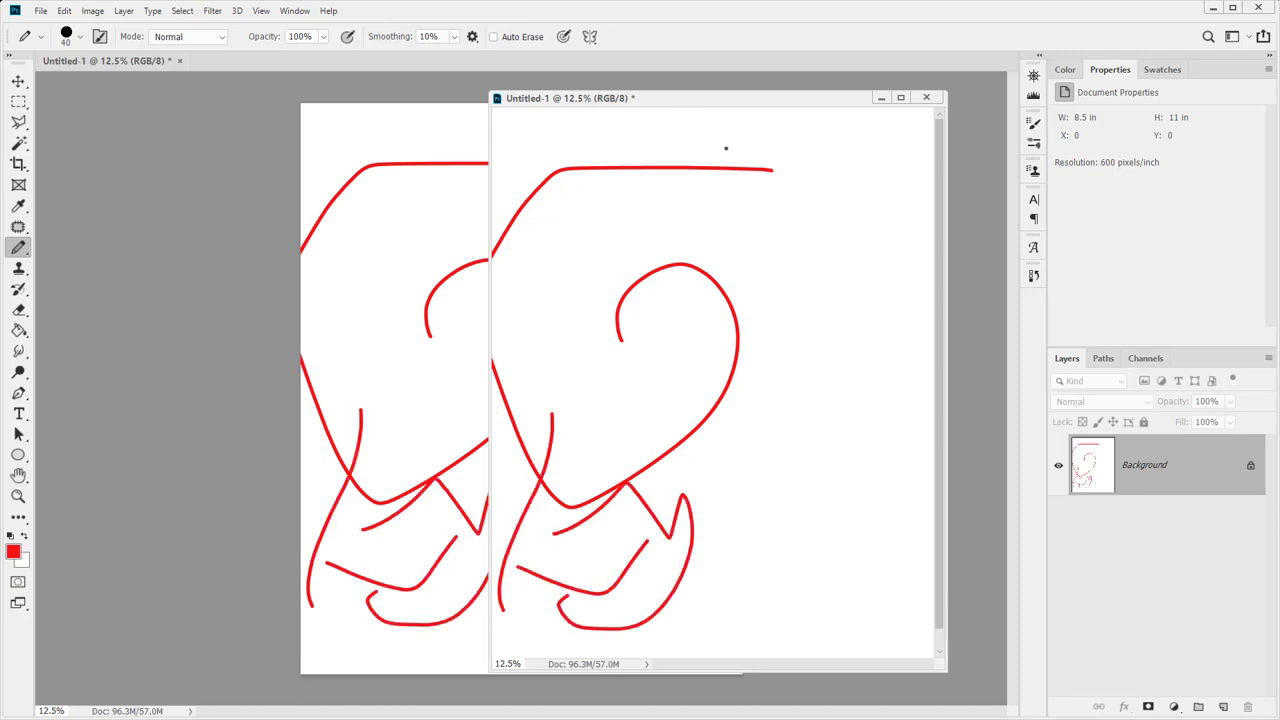
key(ctrl+a)
key(alt+BackSpace)
key(ctrl+BackSpace)
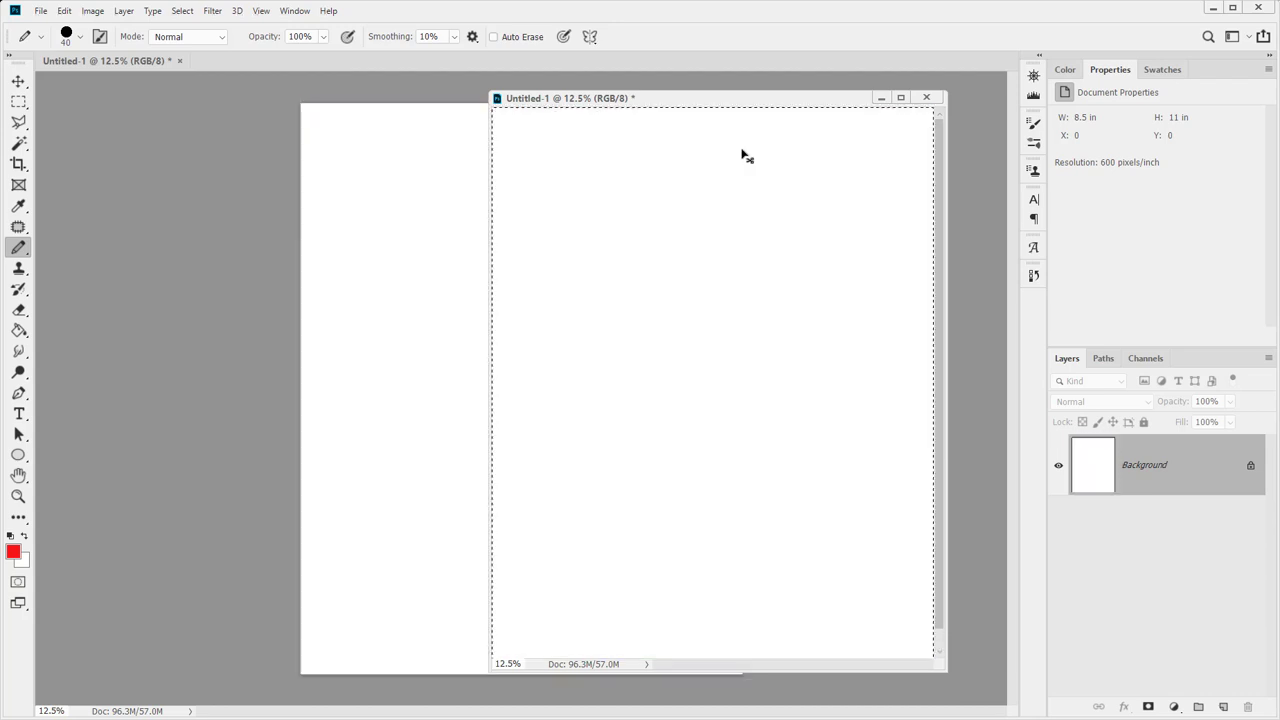
key(ctrl+d)
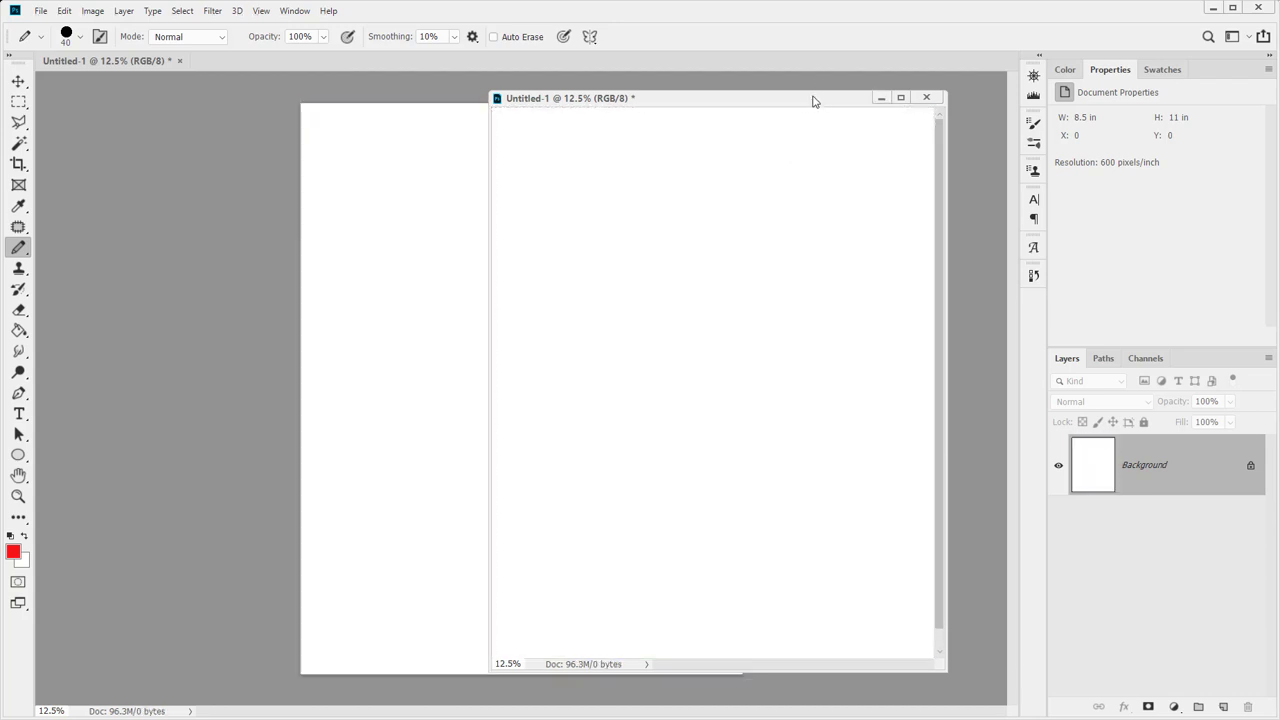
drag(813, 101, 806, 719)
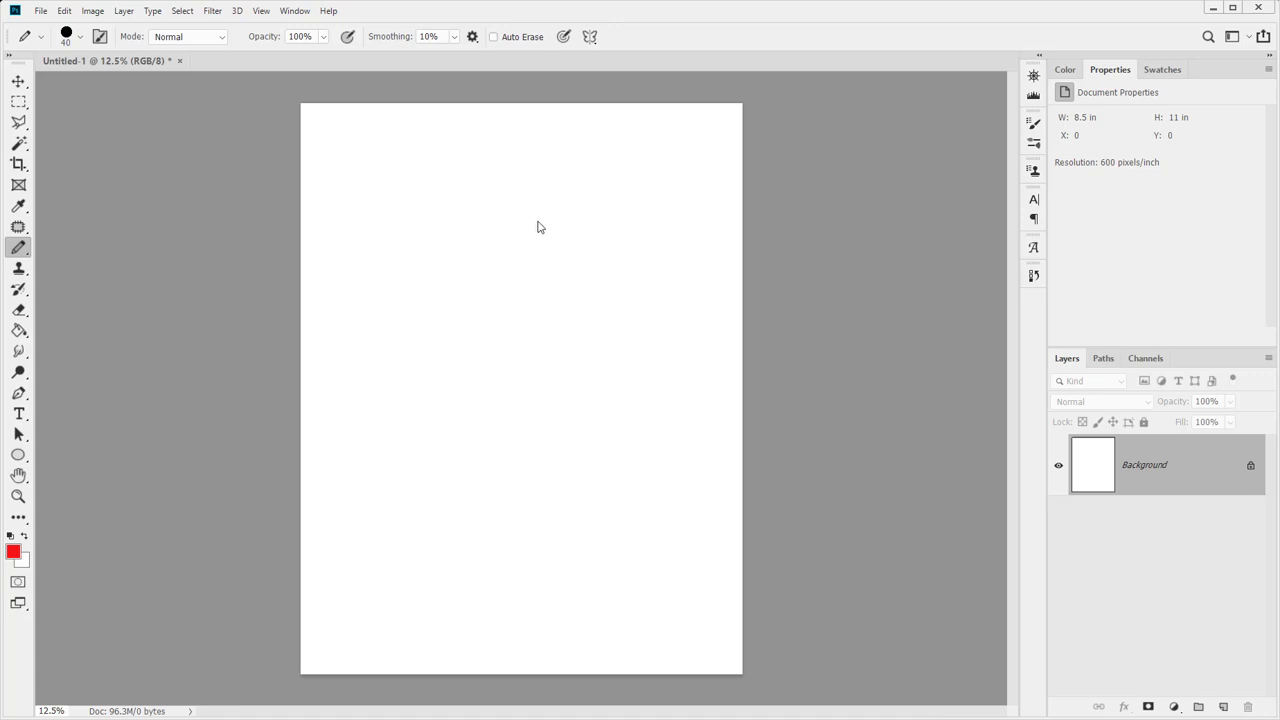
Add a new layer and pencil a black rectangular frame near the page's top-left corner
click(1223, 707)
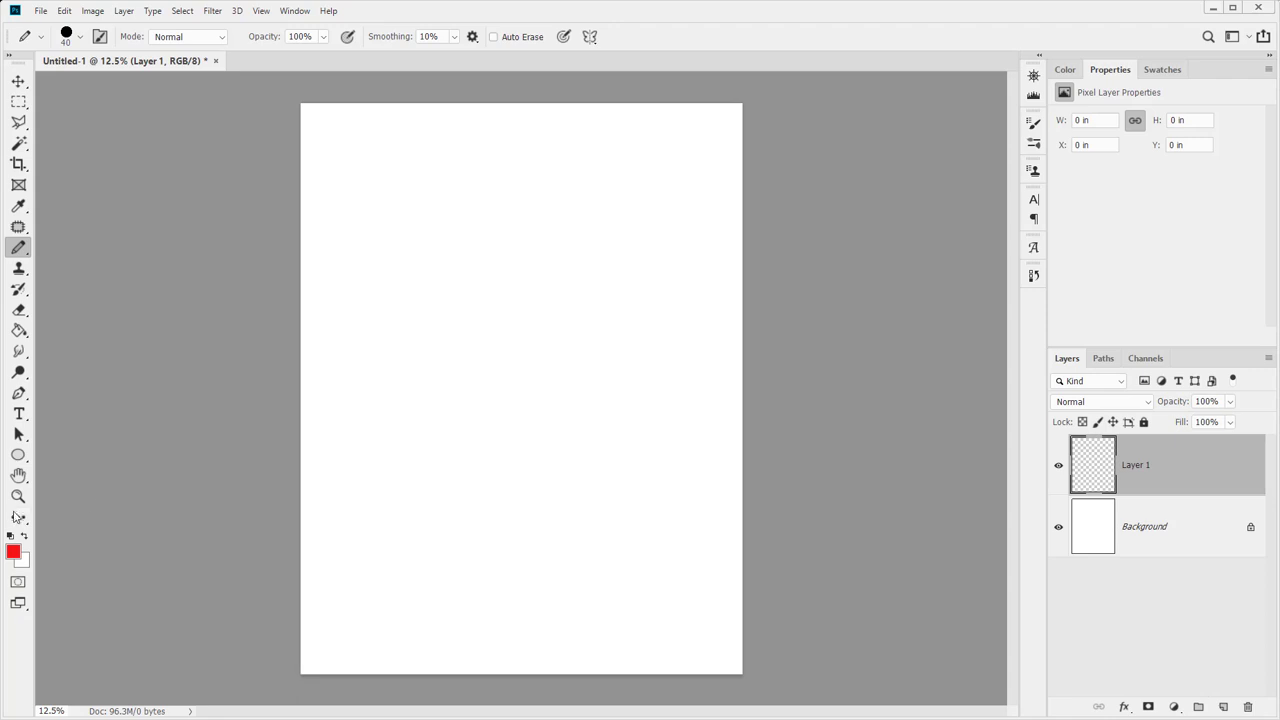
click(10, 536)
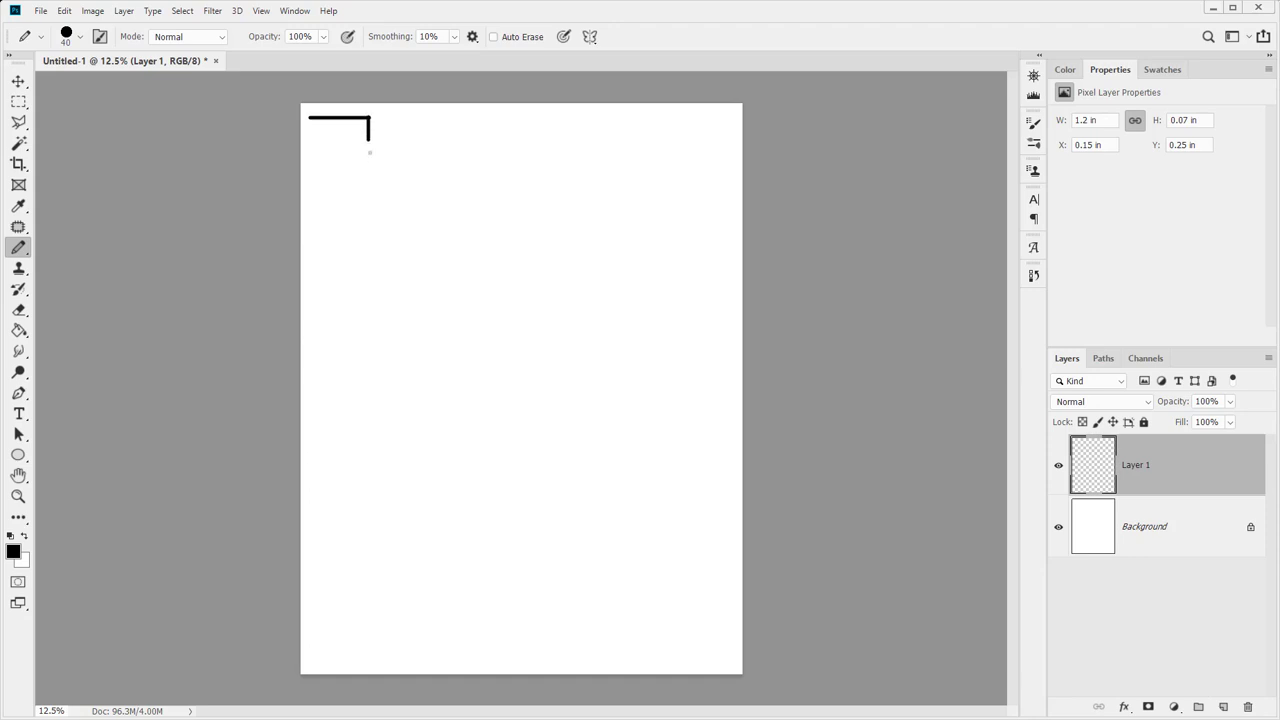
mouse_move(370, 152)
mouse_down()
mouse_move(371, 213)
mouse_move(312, 212)
mouse_move(309, 123)
mouse_up()
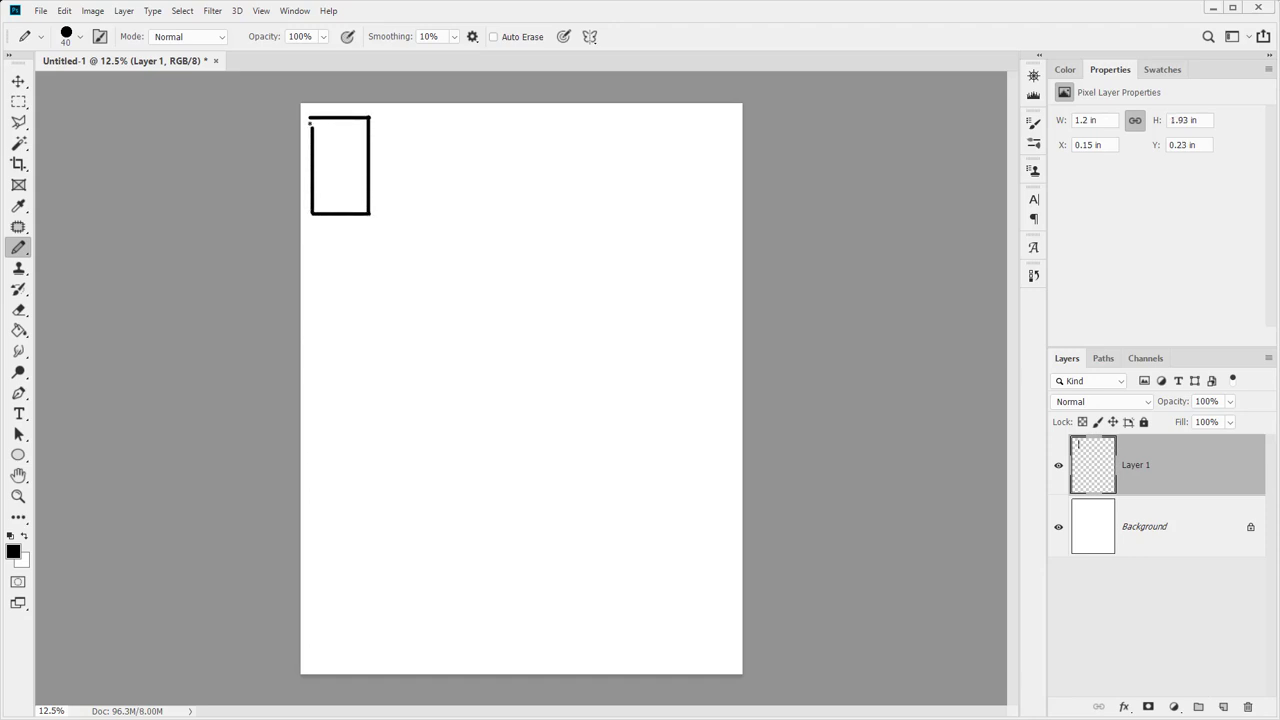
key(v)
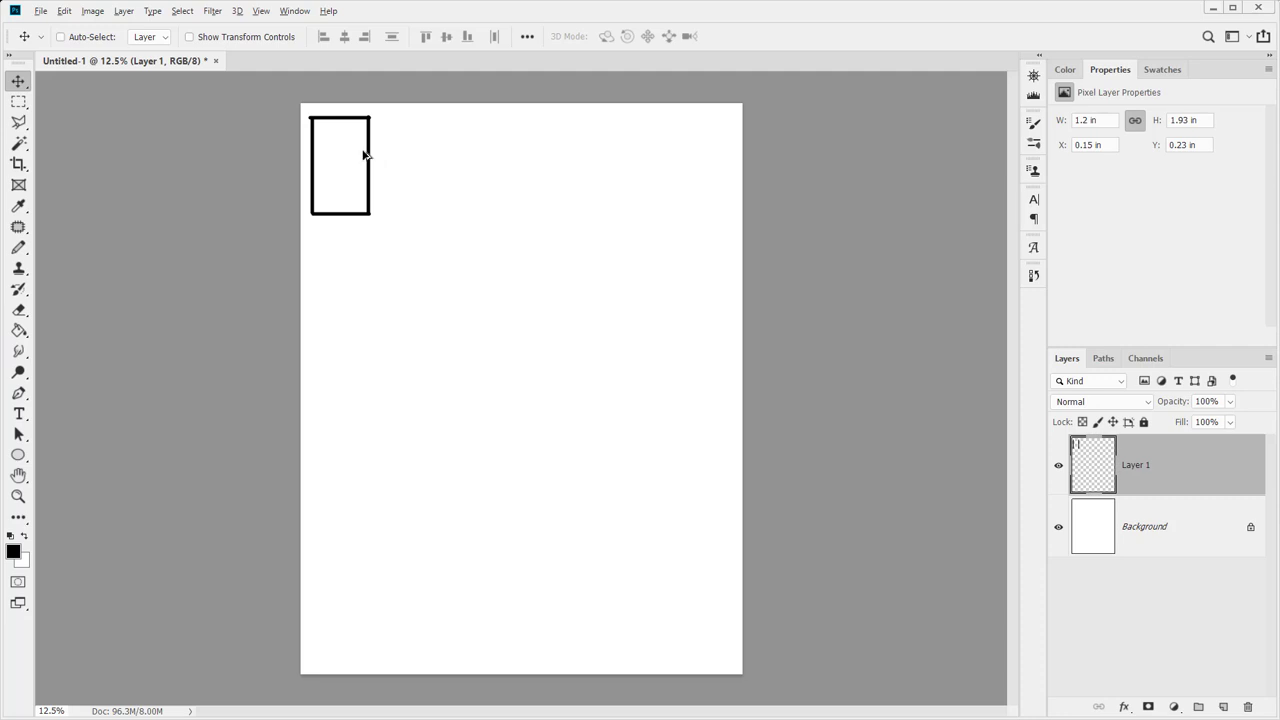
Alt-drag four copies of the frame along the top row and distribute them horizontally
drag(364, 155, 434, 158)
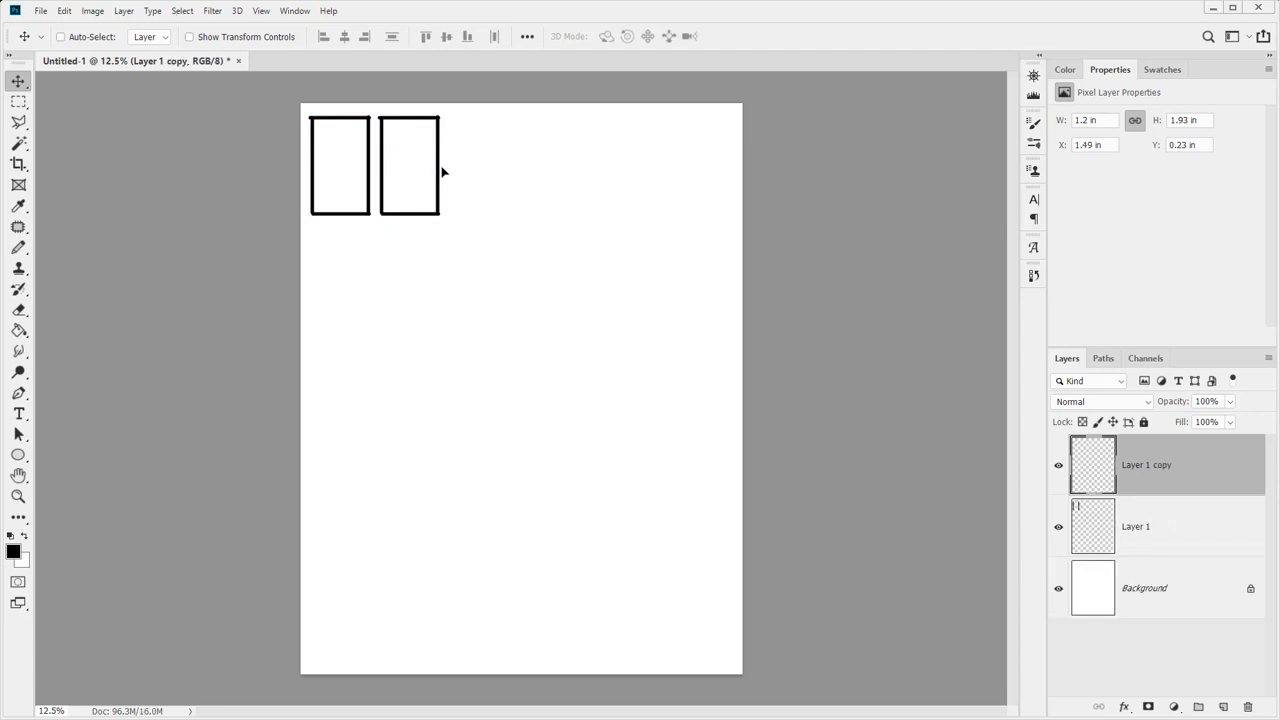
drag(443, 172, 649, 180)
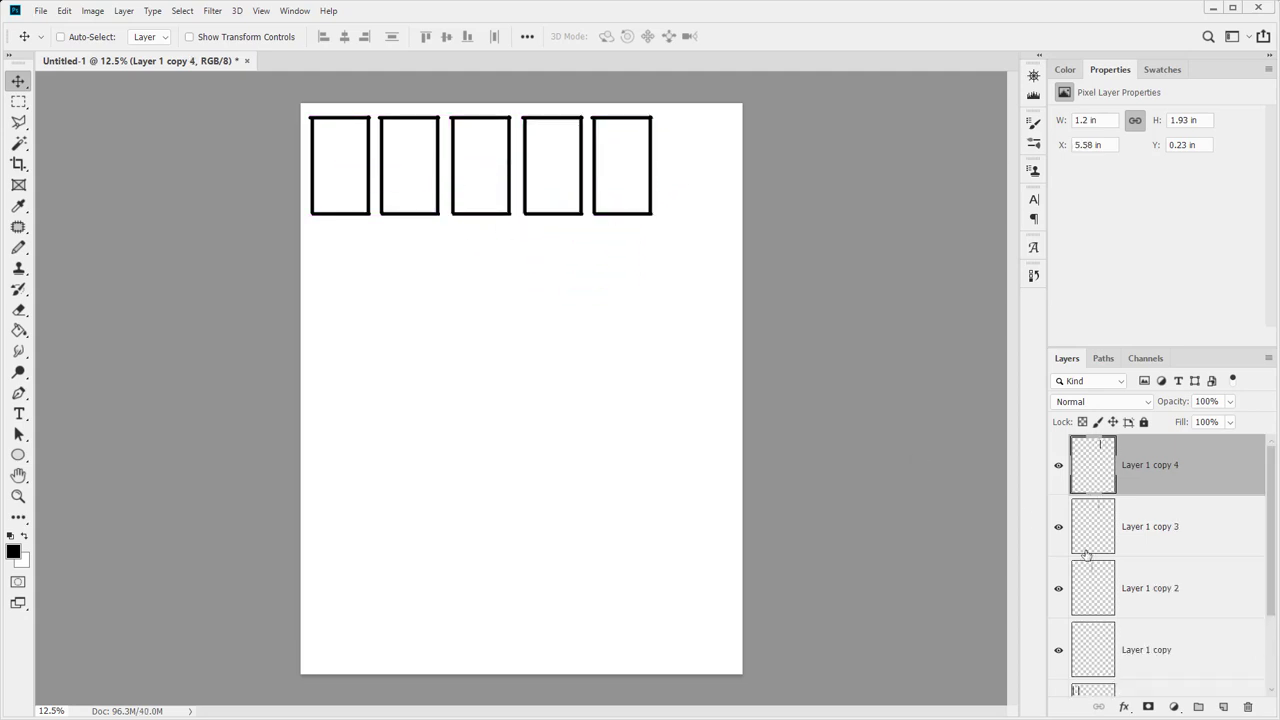
scroll(1172, 481, down, 2)
click(1140, 605)
scroll(1145, 607, up, 2)
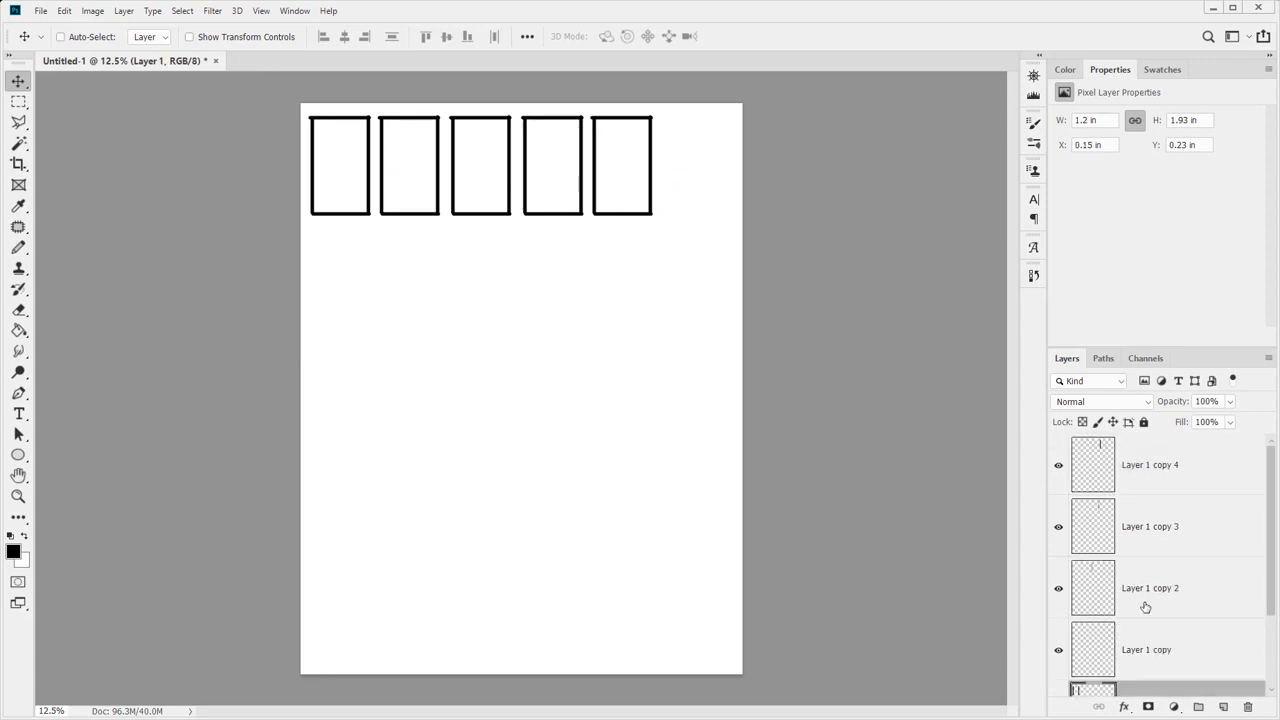
scroll(1144, 640, down, 2)
scroll(1140, 631, up, 2)
shift+click(1146, 489)
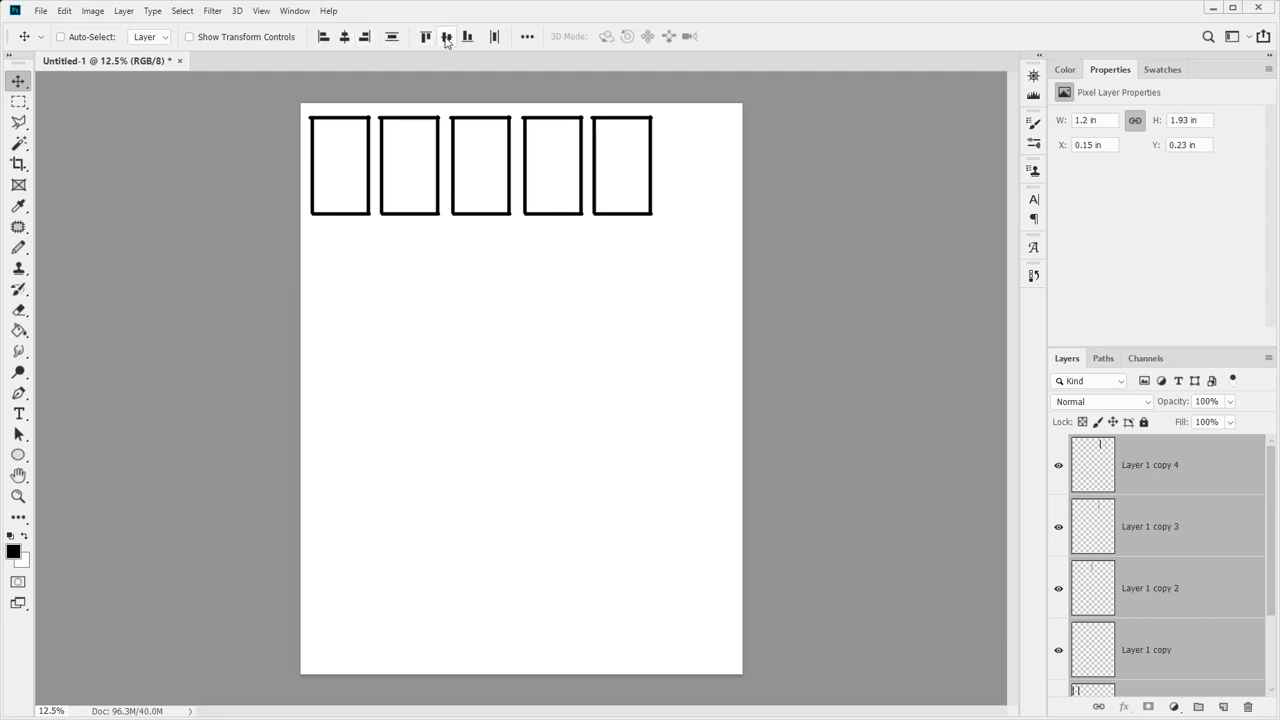
click(495, 37)
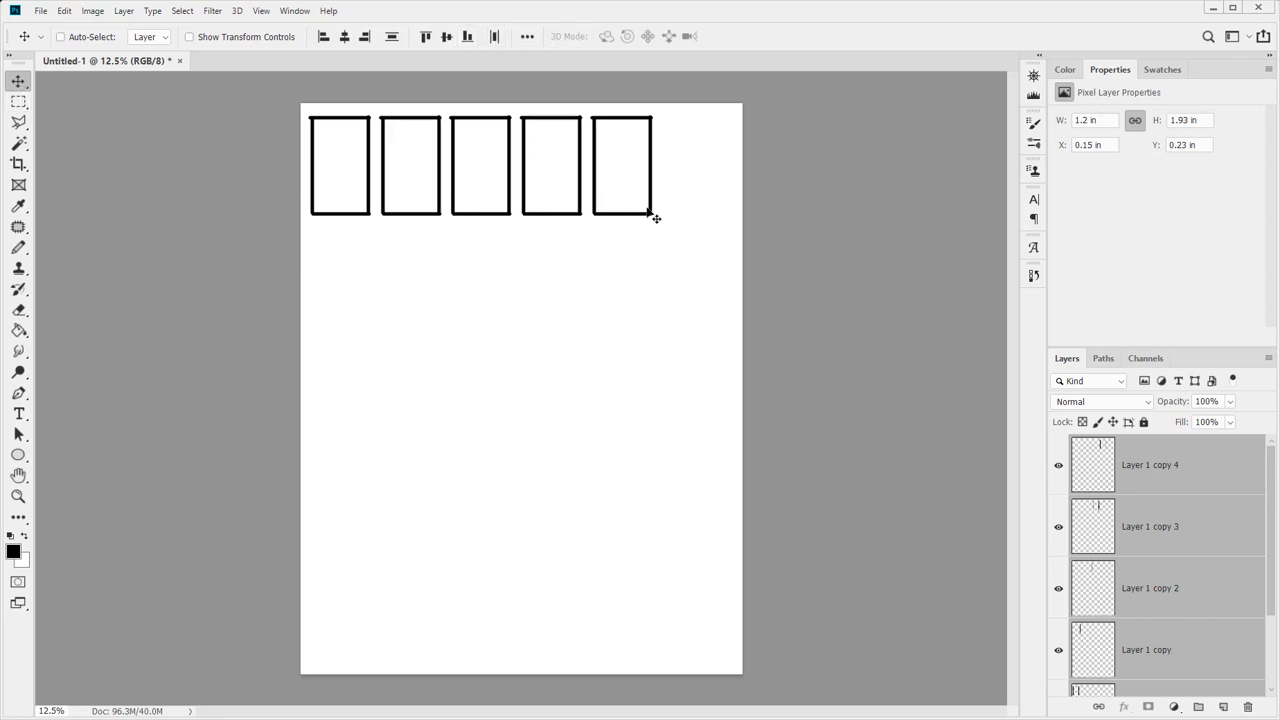
Nudge the third, fourth and fifth frames right, then redistribute all five evenly
click(1150, 480)
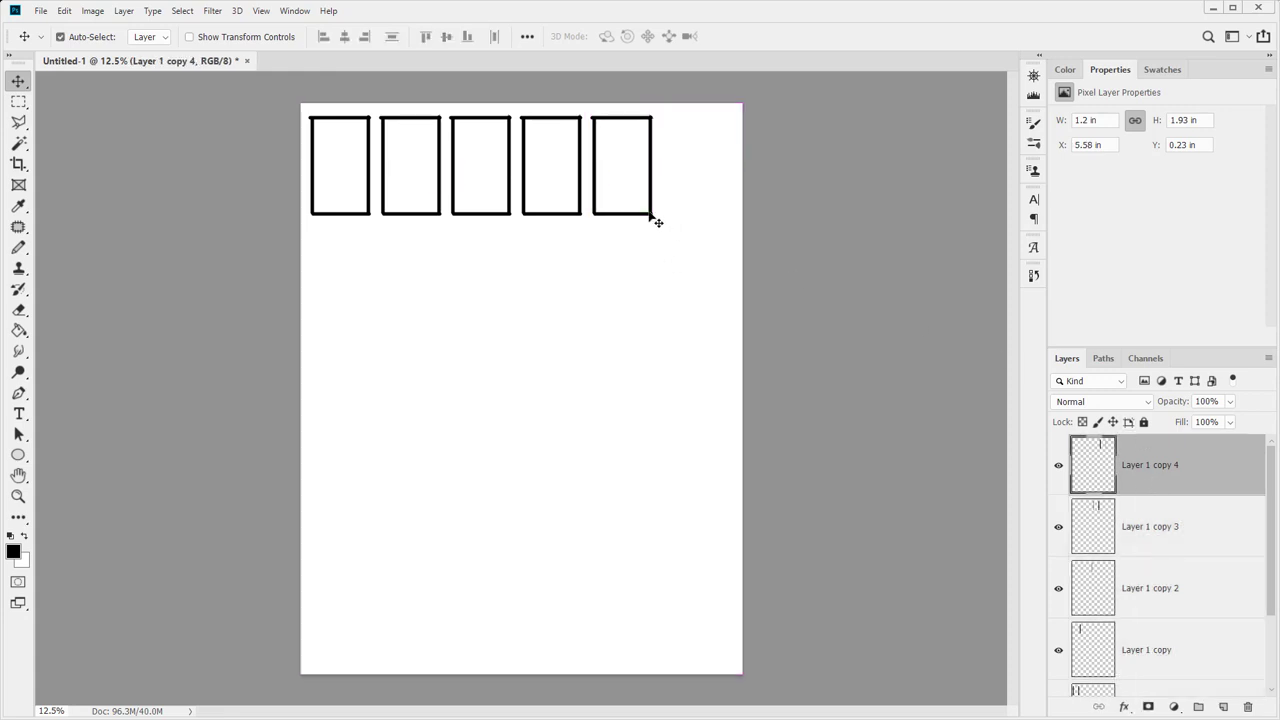
key(ctrl)
drag(660, 216, 728, 217)
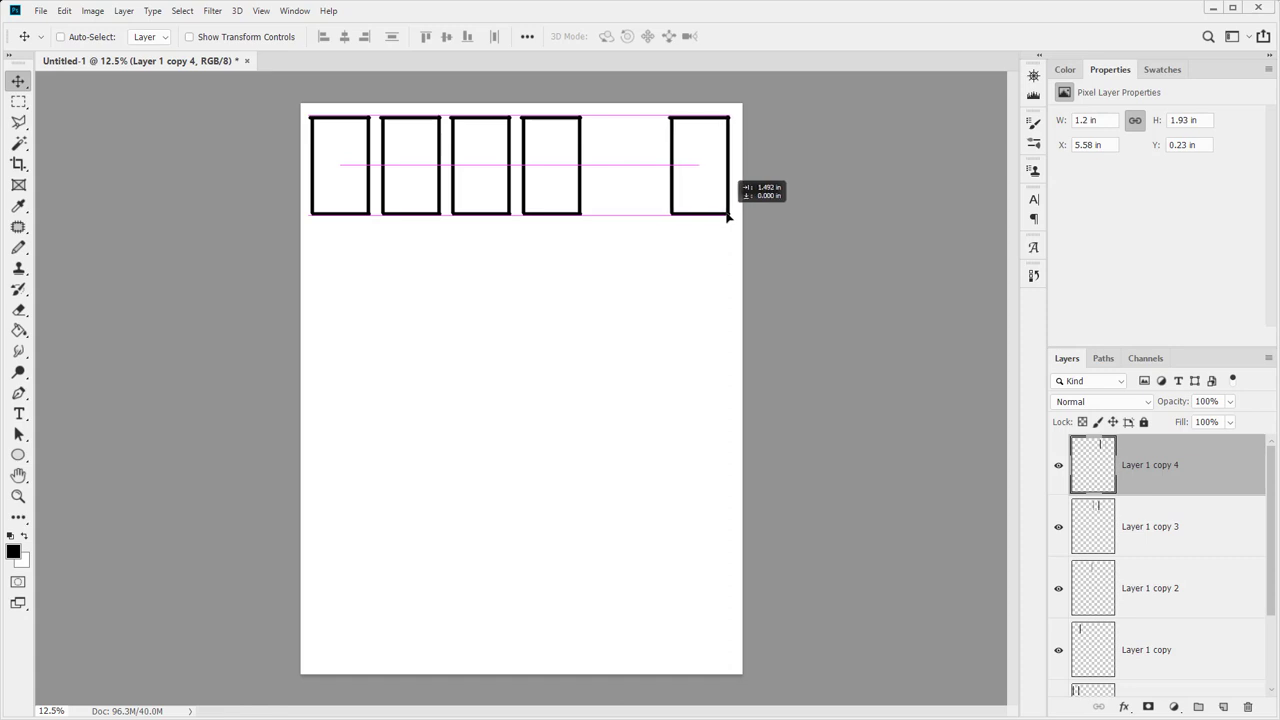
drag(586, 207, 657, 205)
click(517, 208)
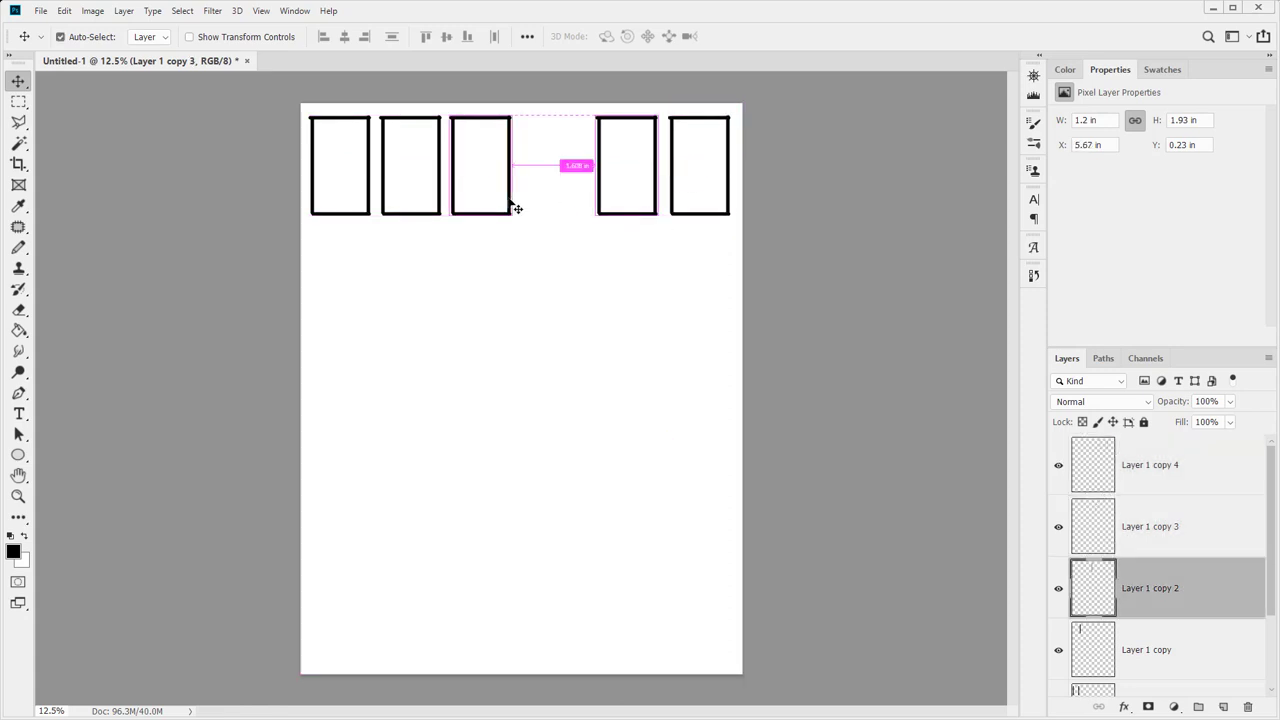
drag(517, 208, 549, 205)
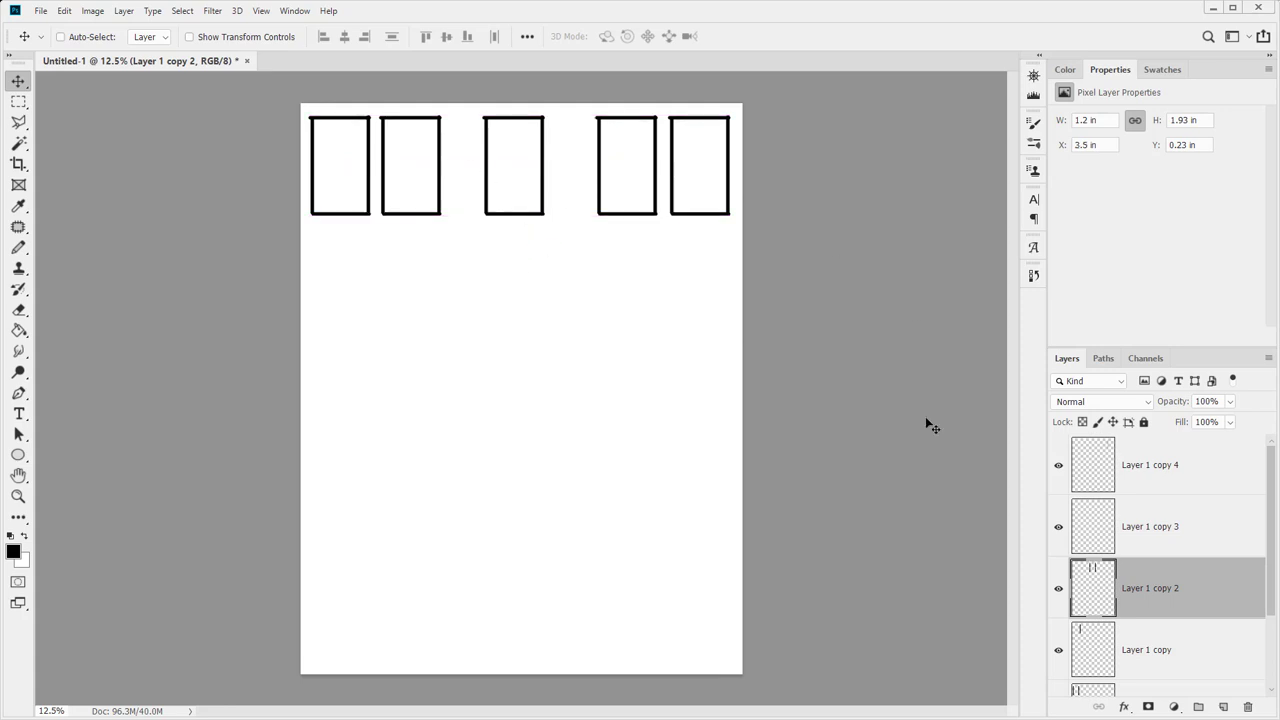
scroll(1151, 627, down, 2)
click(1151, 627)
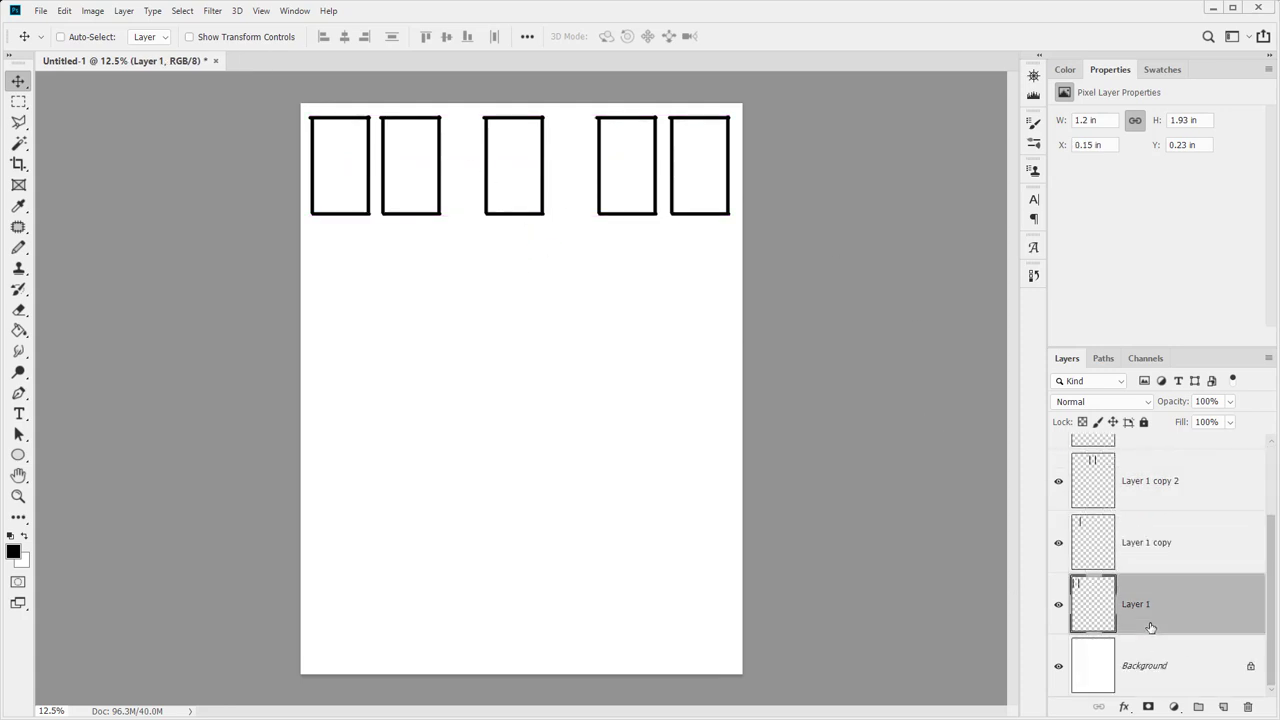
scroll(1147, 611, up, 2)
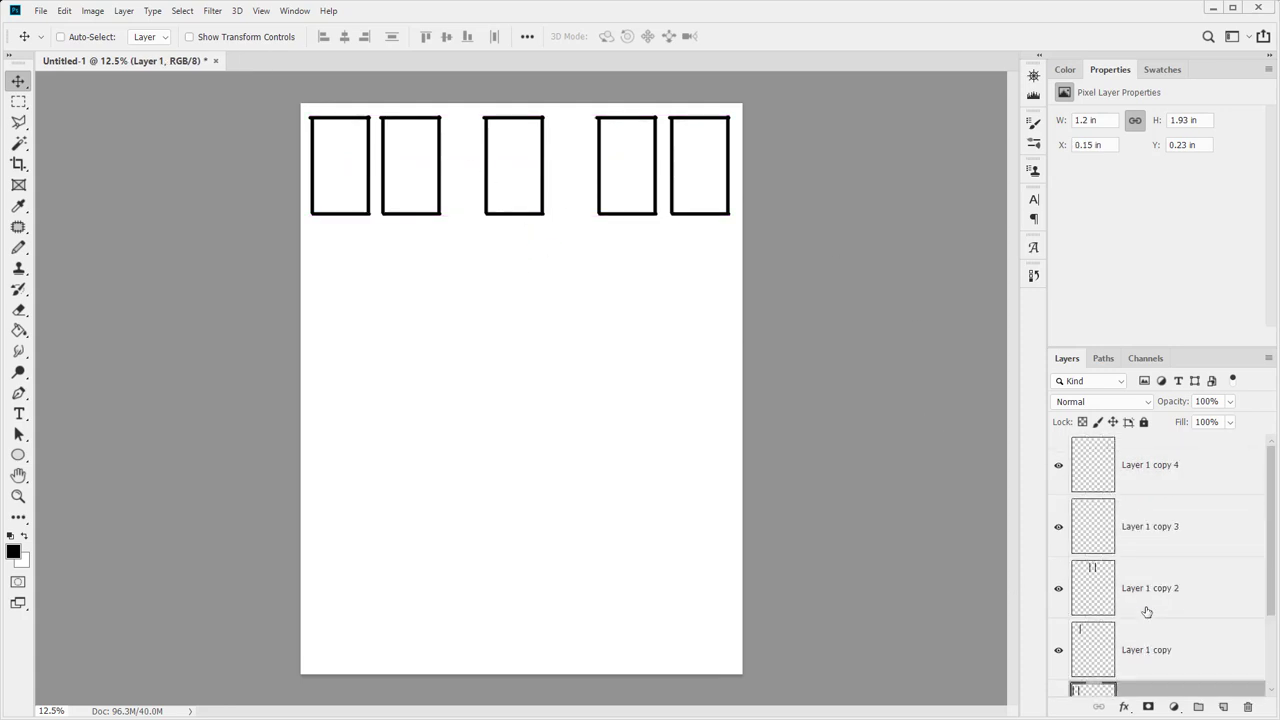
shift+click(1158, 465)
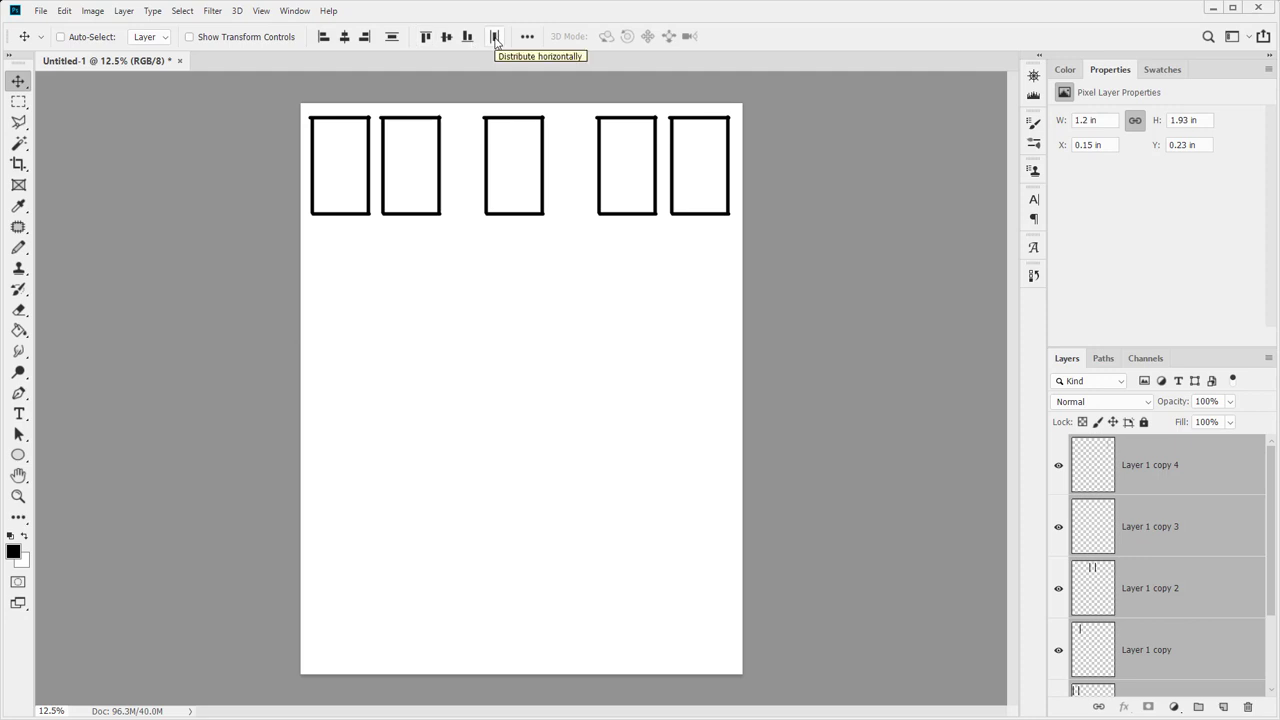
click(494, 37)
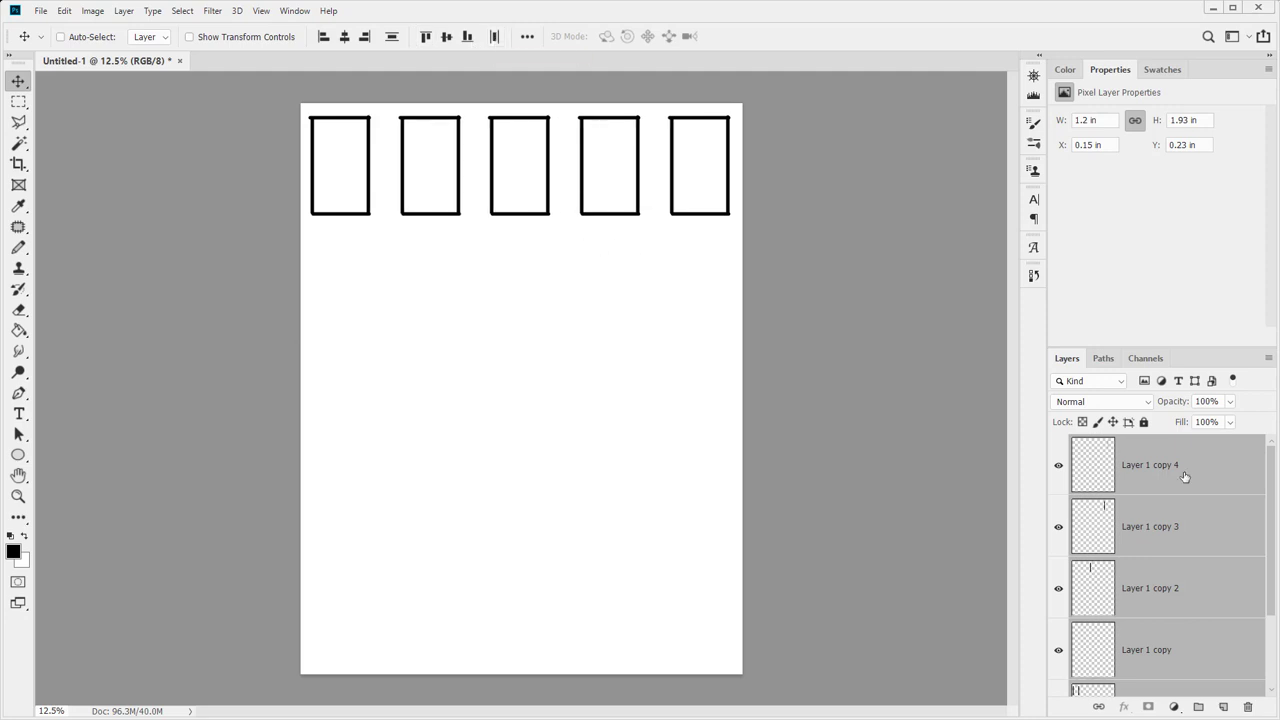
Merge the five frame layers into a single Layer 1
scroll(1184, 498, down, 3)
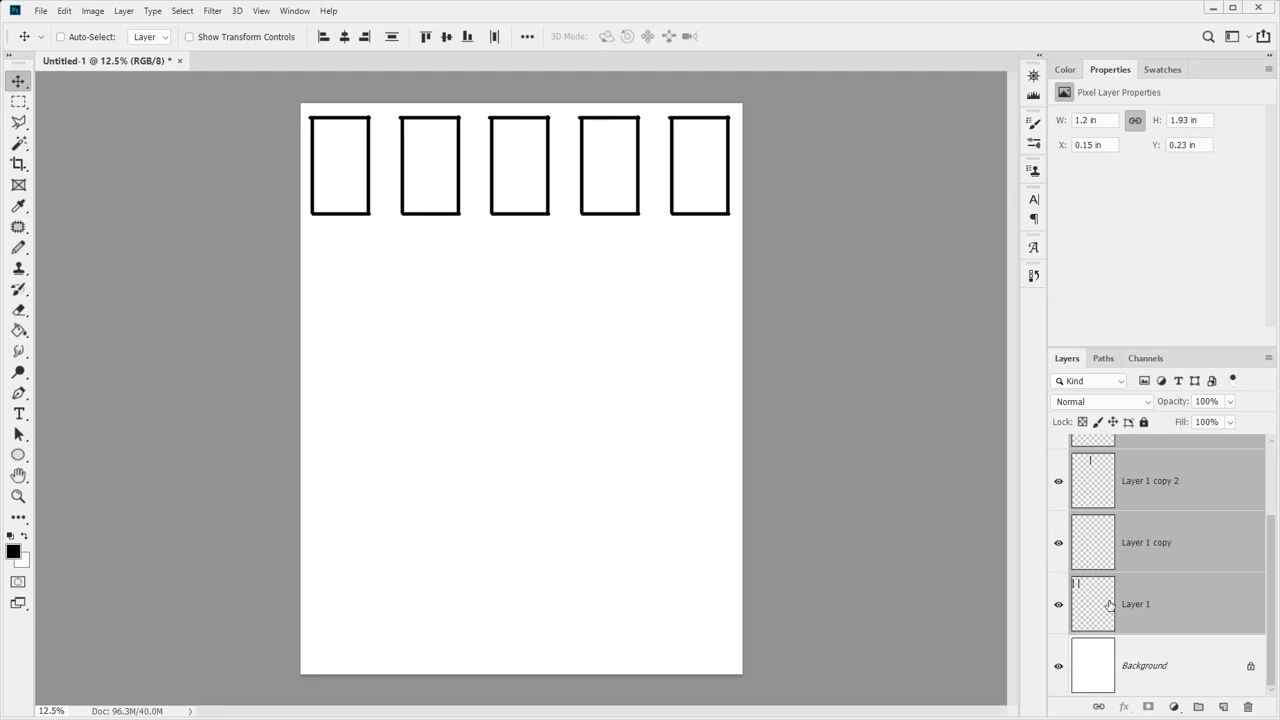
scroll(1154, 505, up, 3)
click(1158, 465)
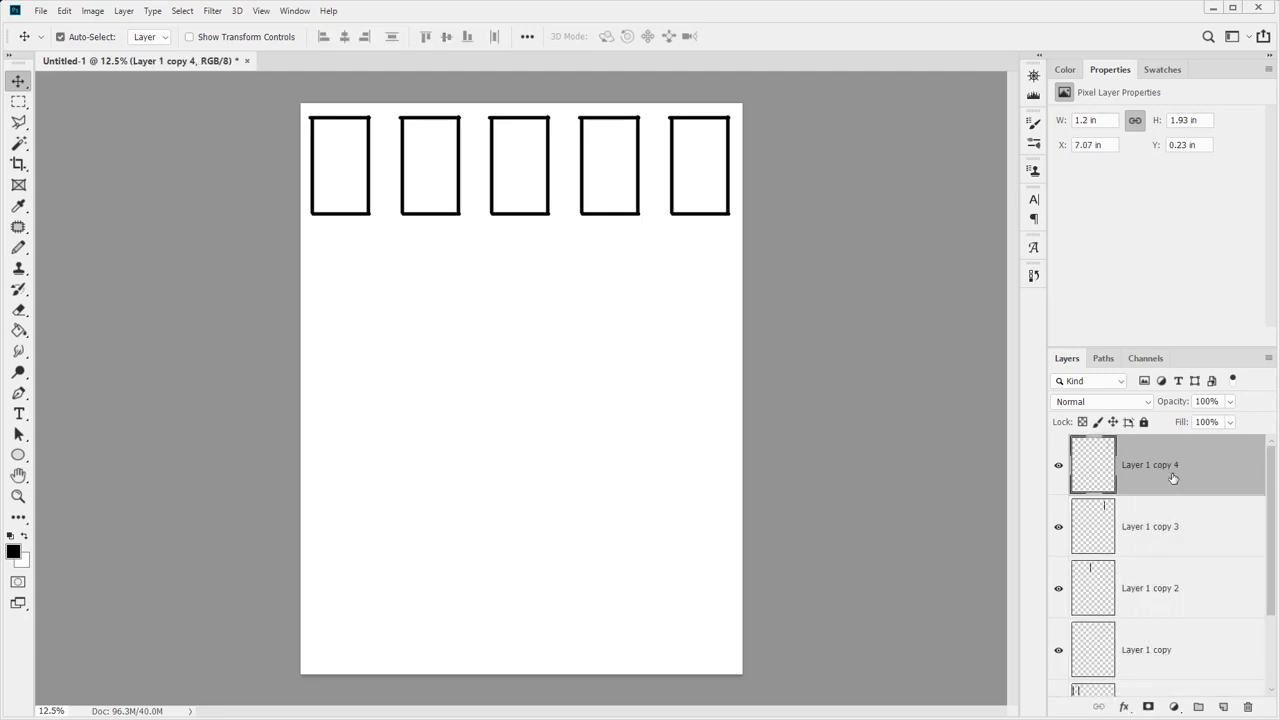
key(Delete)
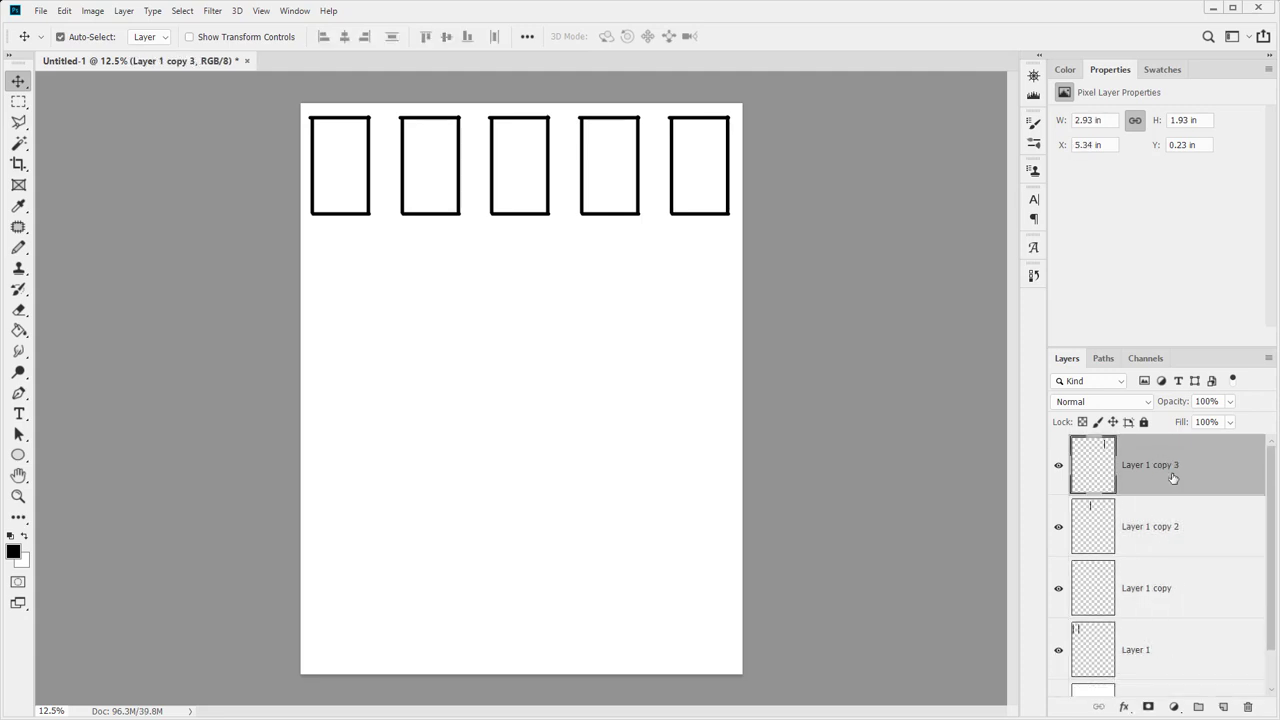
key(ctrl+e)
key(ctrl+e)
key(ctrl+e)
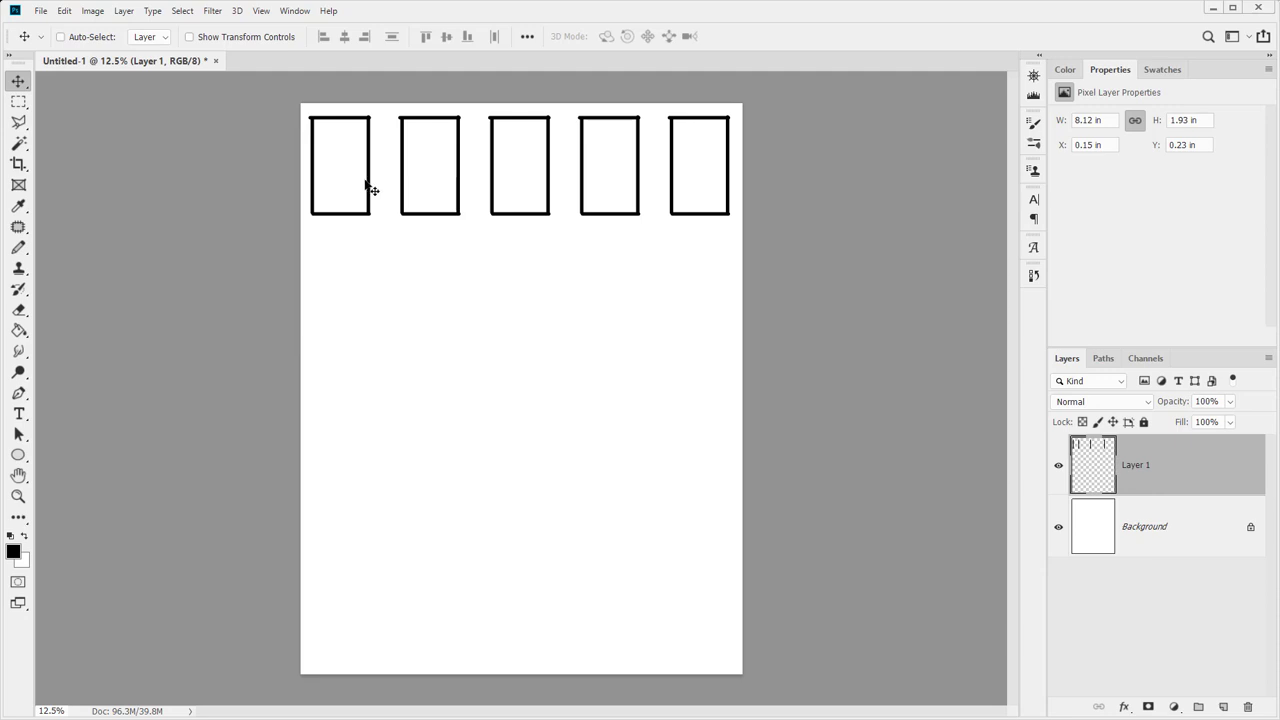
Copy the frame row down into further rows and space the rows evenly vertically
drag(369, 186, 371, 628)
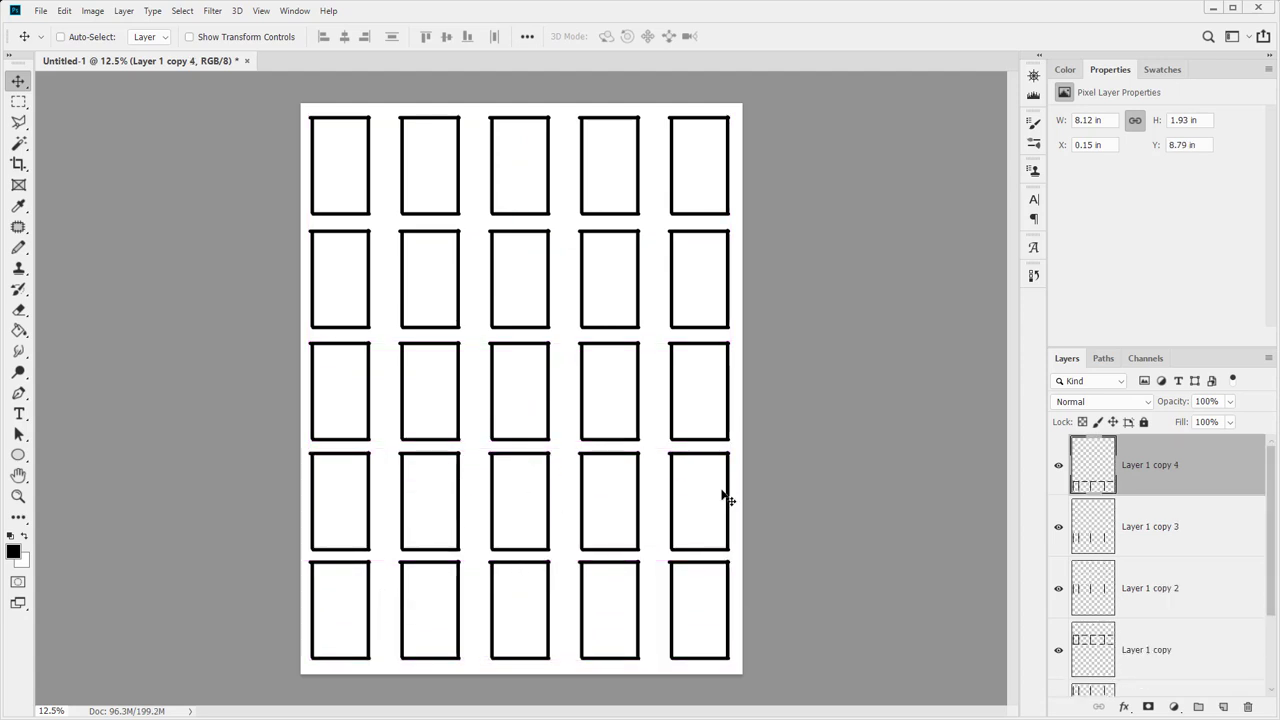
scroll(1086, 532, down, 2)
shift+click(1100, 615)
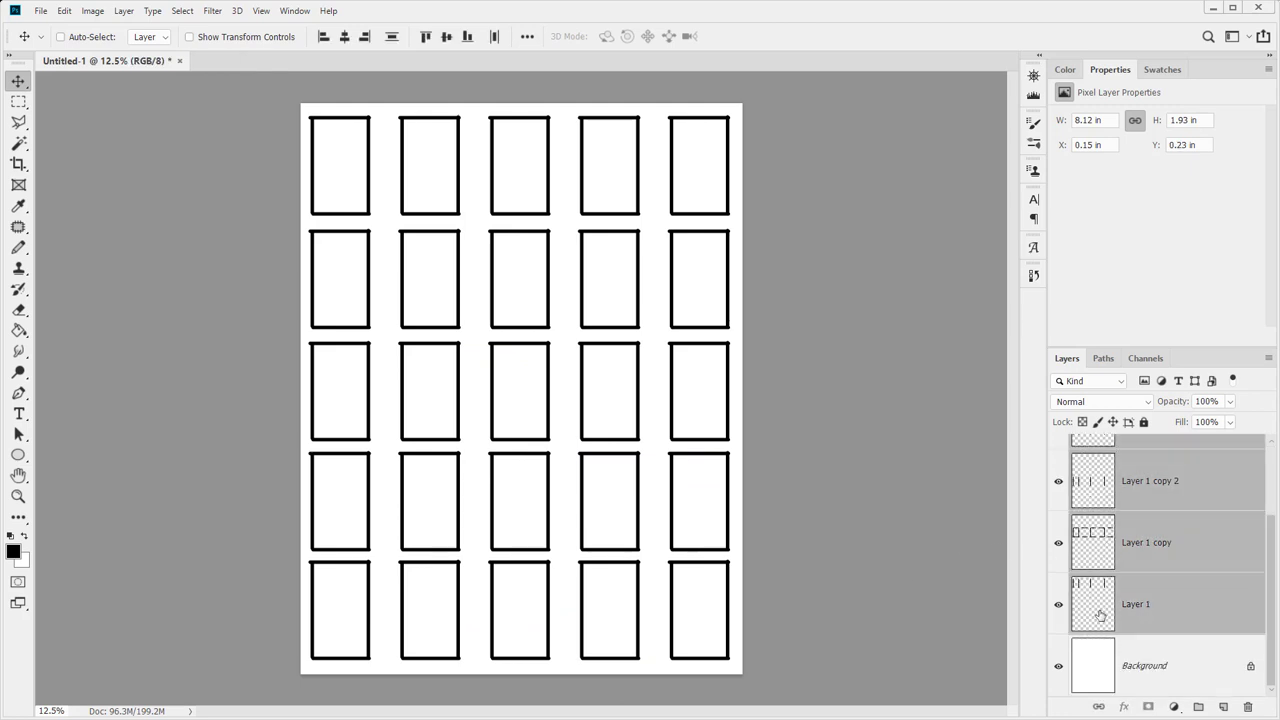
scroll(1101, 600, up, 2)
scroll(1104, 474, down, 2)
click(390, 40)
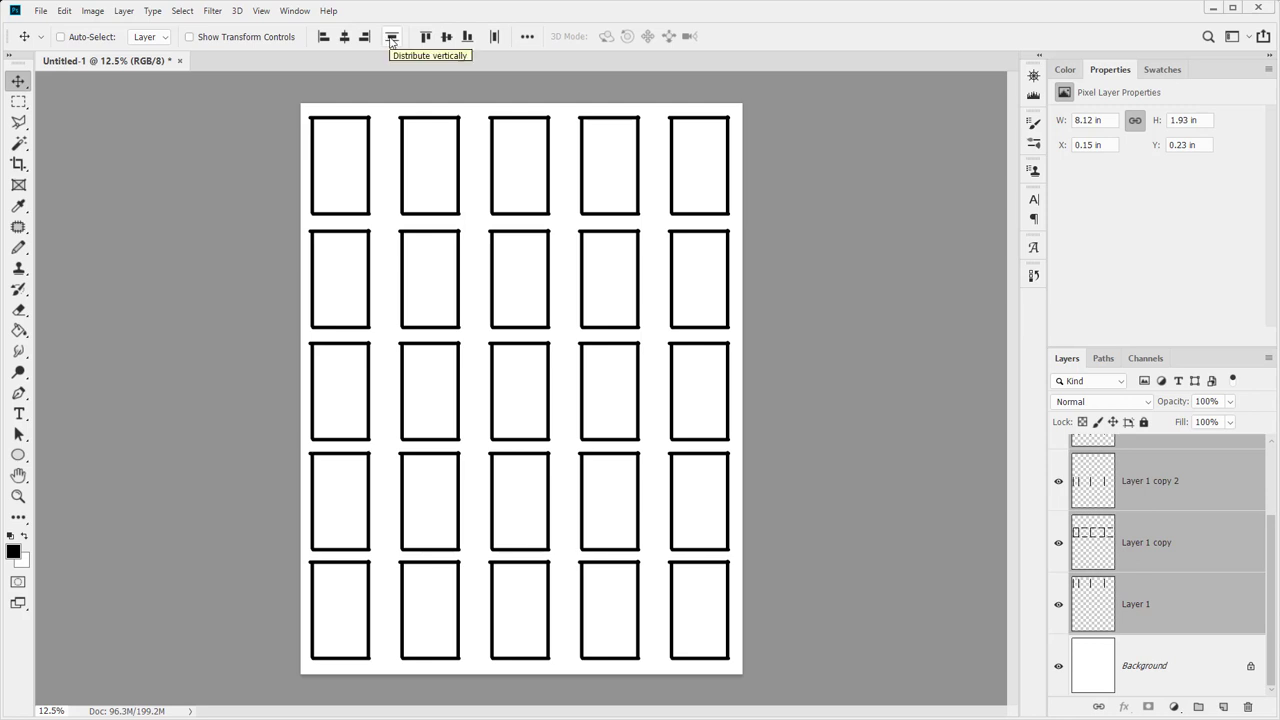
click(391, 40)
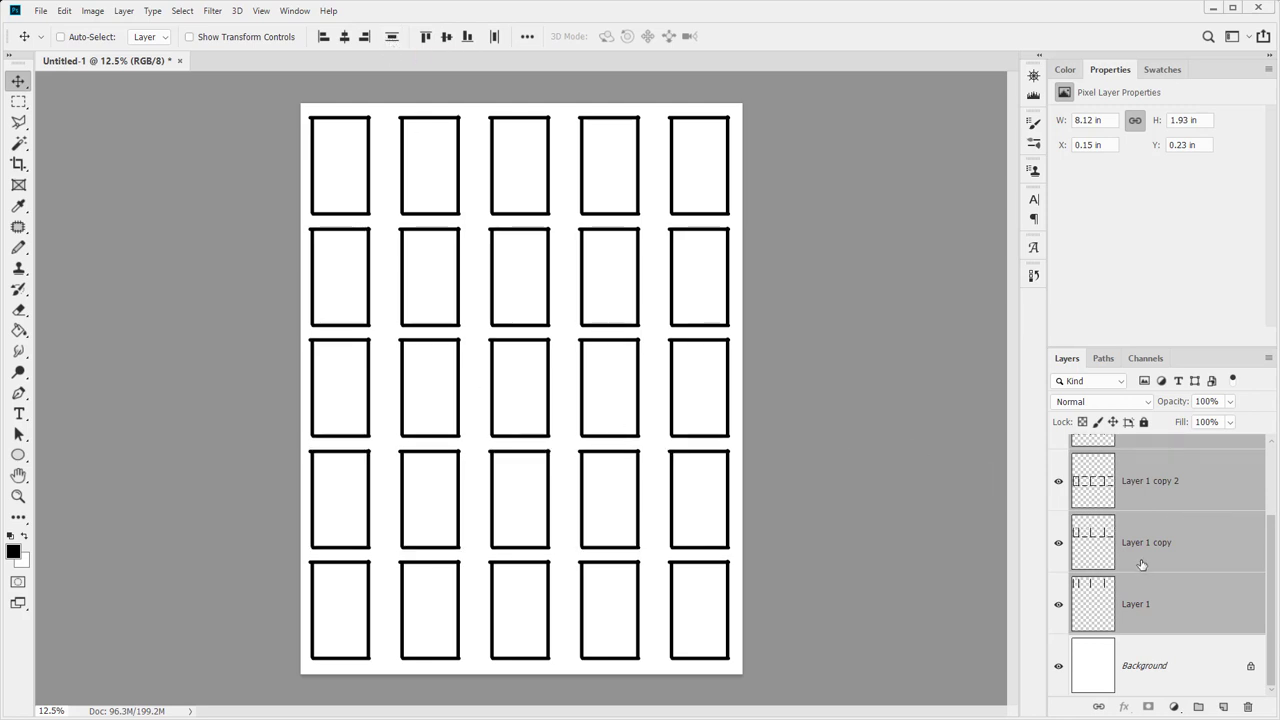
Merge all the box layers into a single Layer 1
scroll(1142, 565, up, 2)
click(1134, 474)
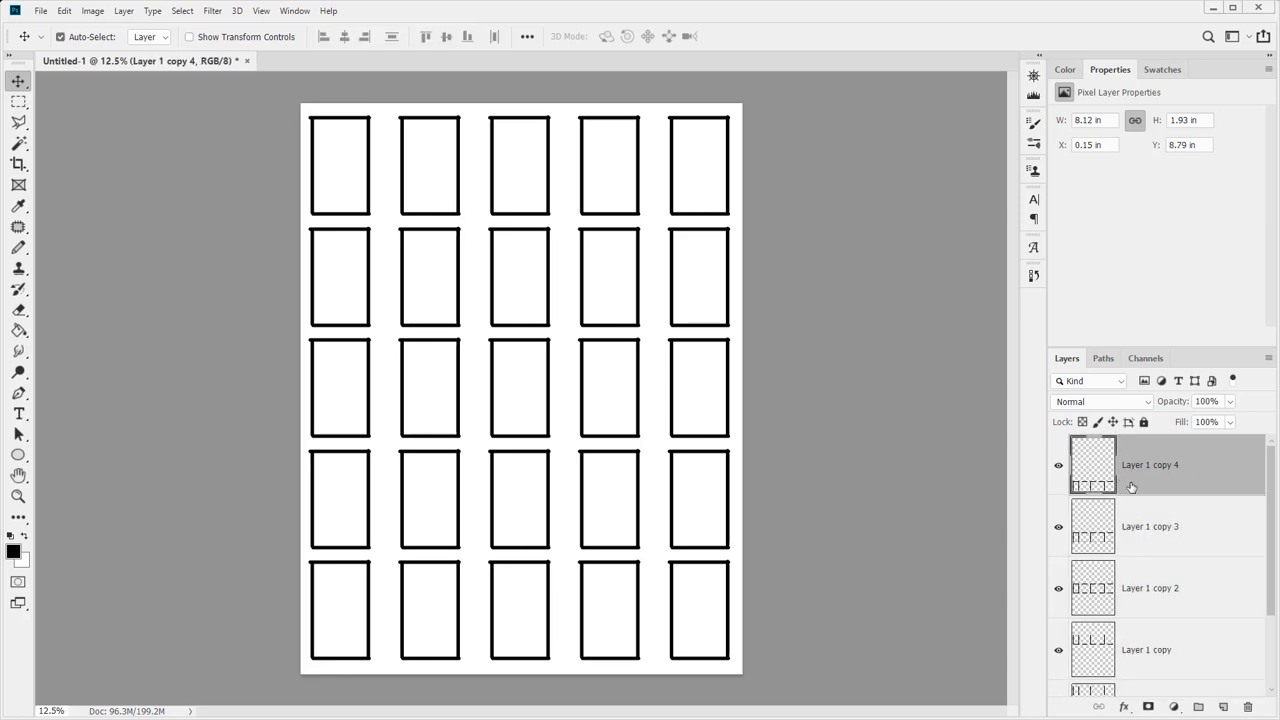
key(ctrl+e)
key(ctrl+e)
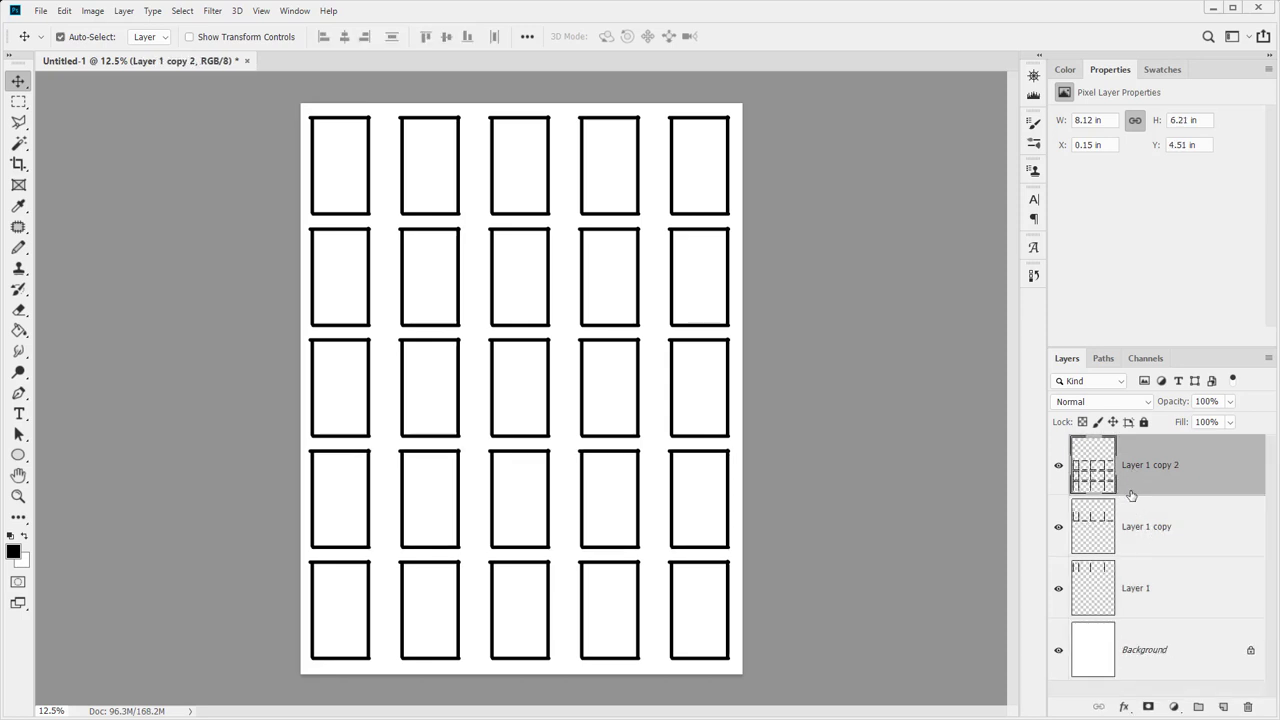
key(ctrl+e)
key(ctrl+e)
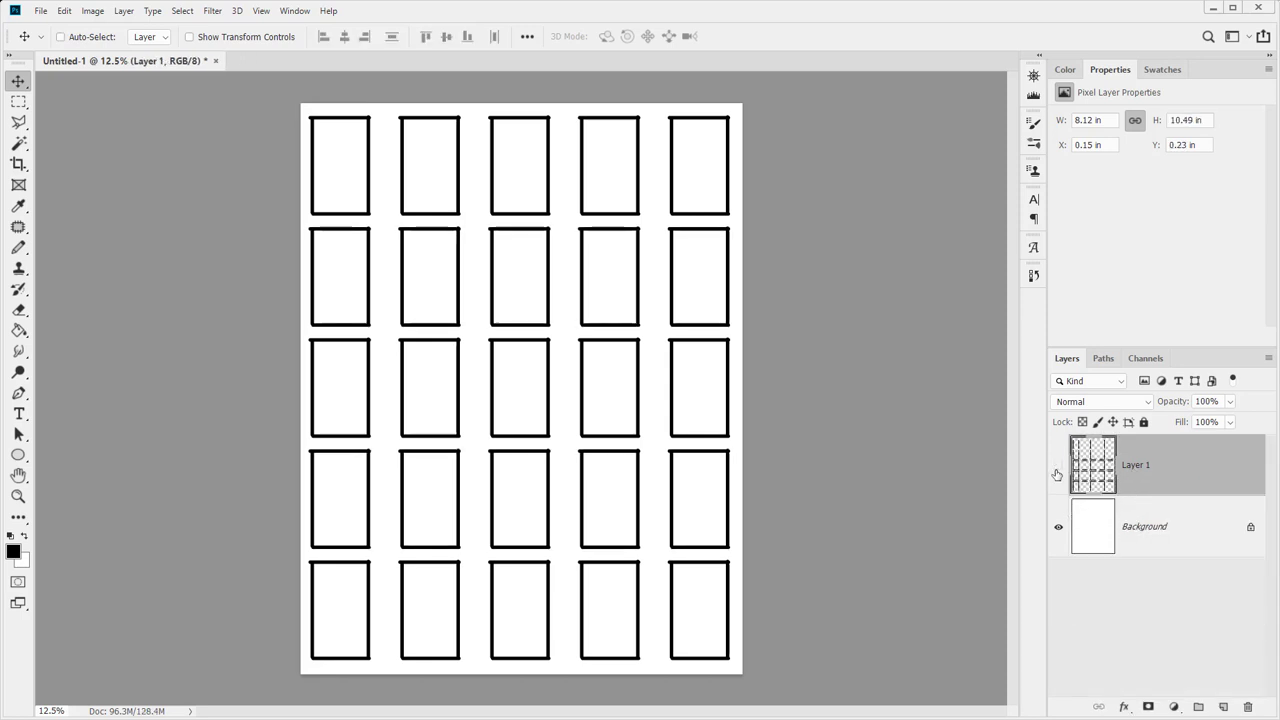
Rename the grid layer to Boxes
click(1058, 466)
click(1058, 466)
double_click(1143, 467)
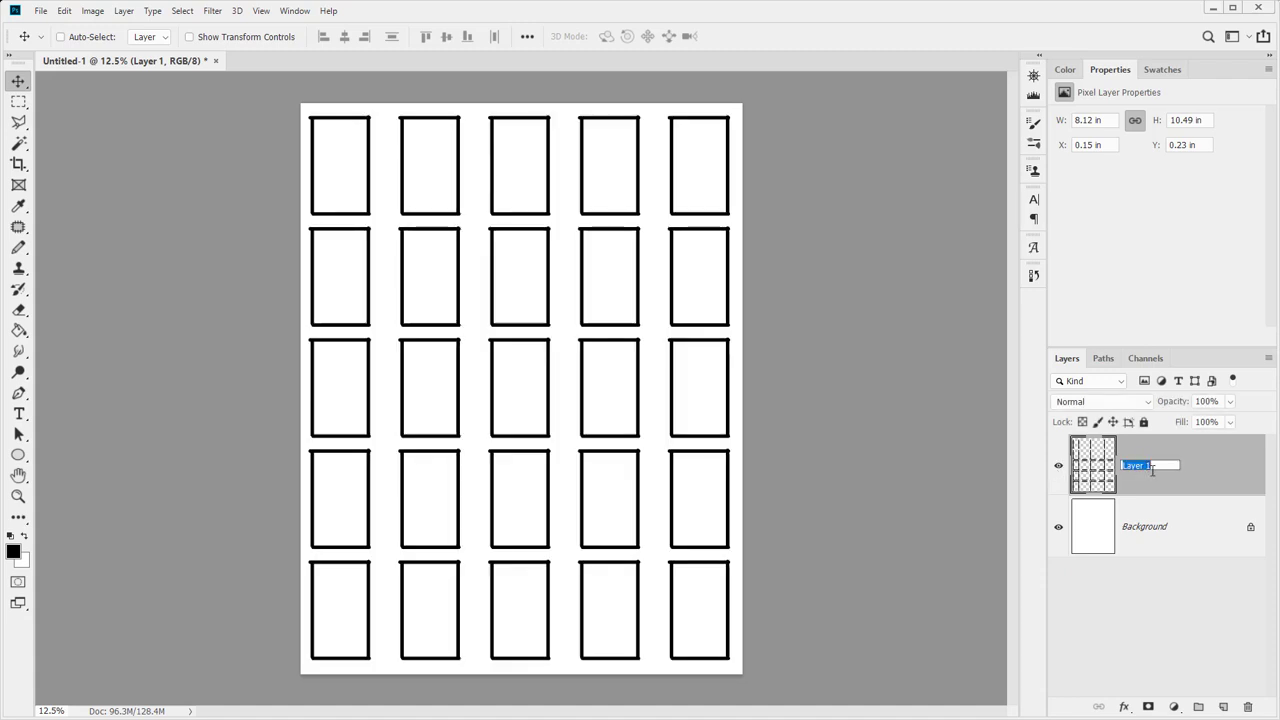
text(Boxes)
key(Return)
Save the document as Thumbnails in progress.psd, accepting the Maximize Compatibility prompt
key(ctrl+s)
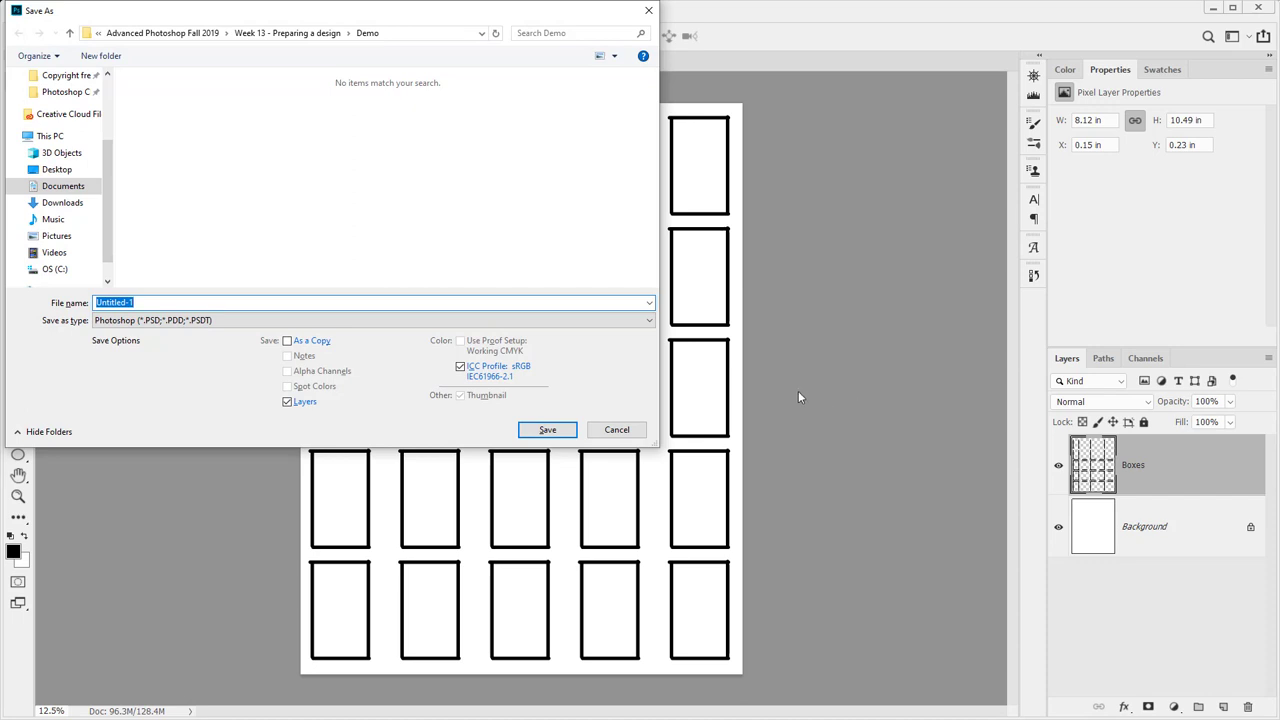
text(Thumb)
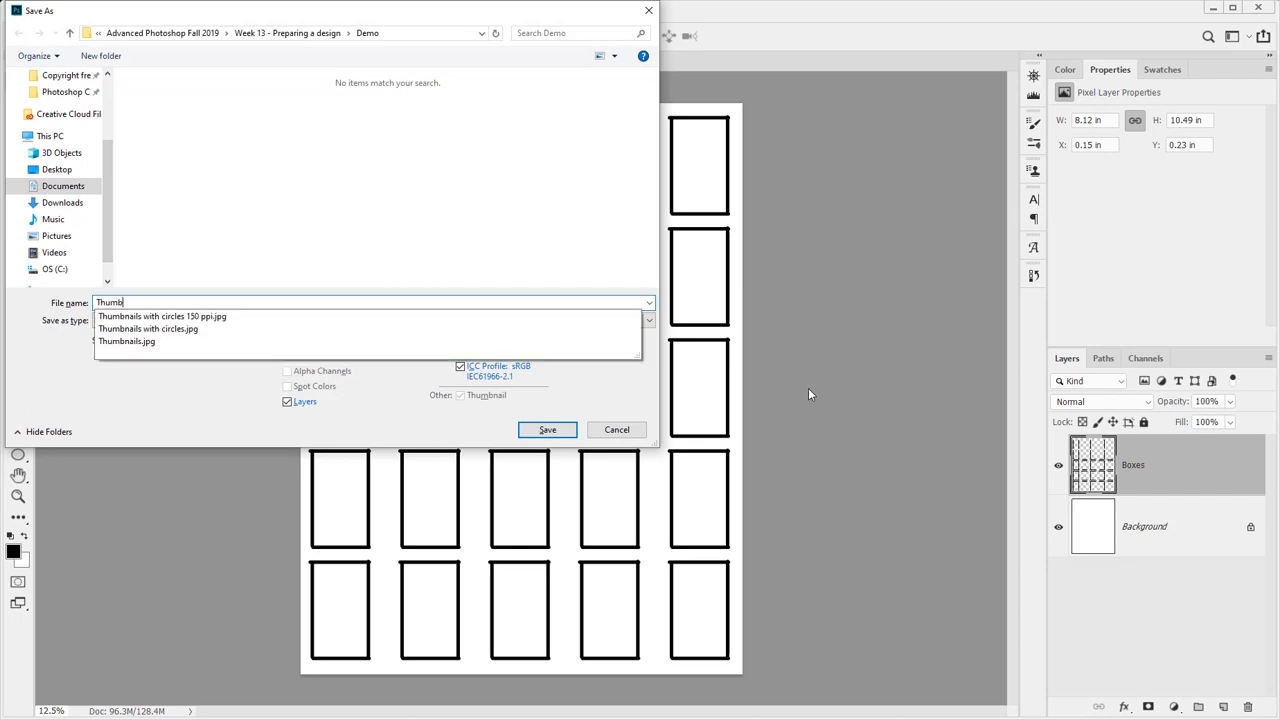
text(nails in prog)
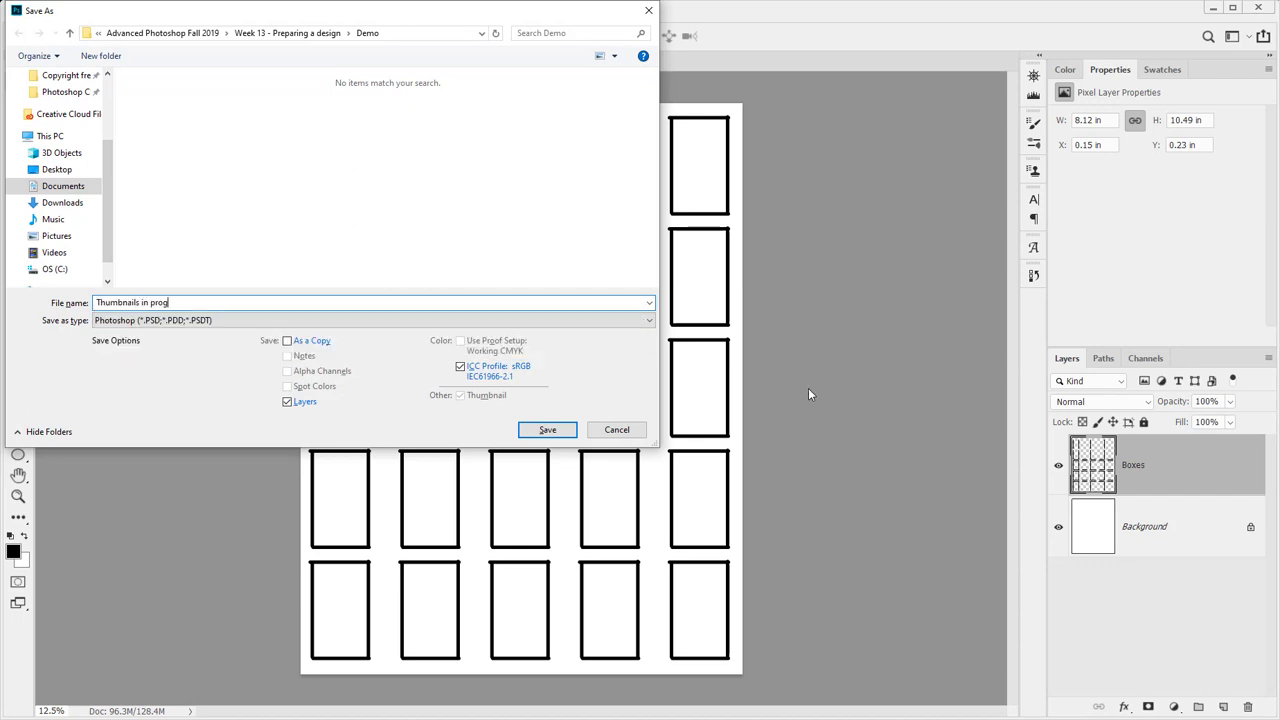
text(ress)
key(Return)
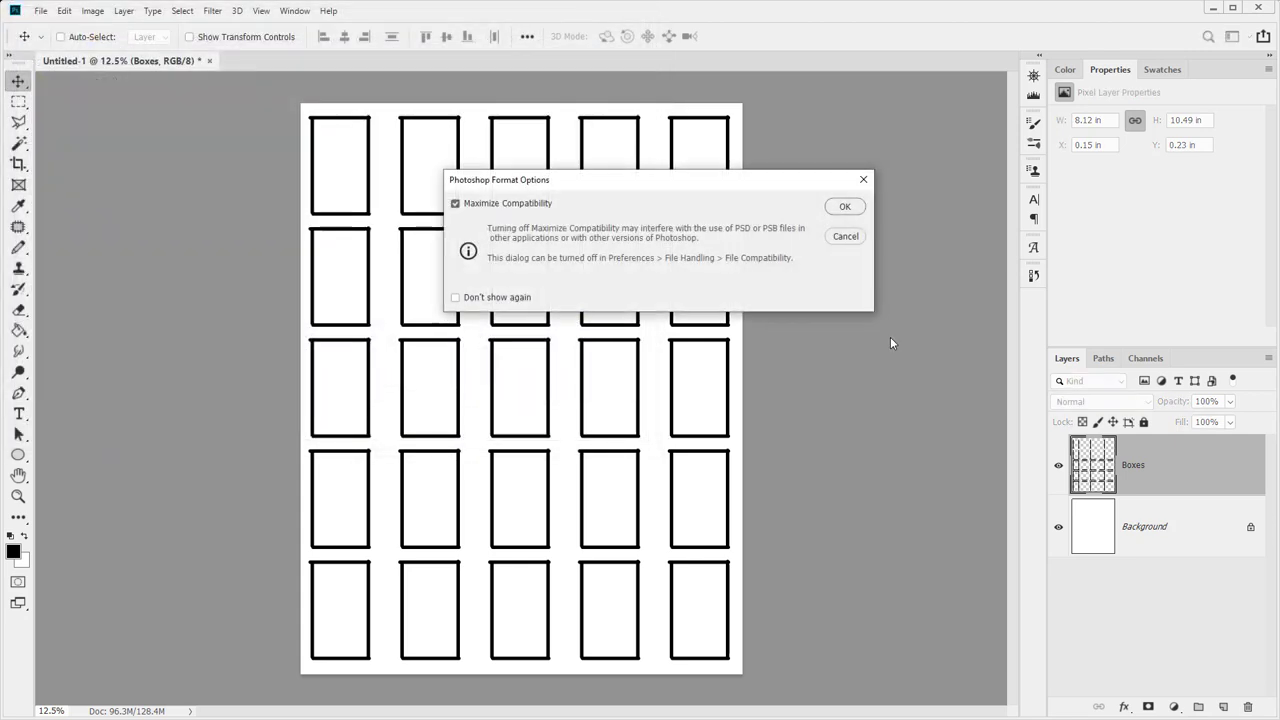
key(Return)
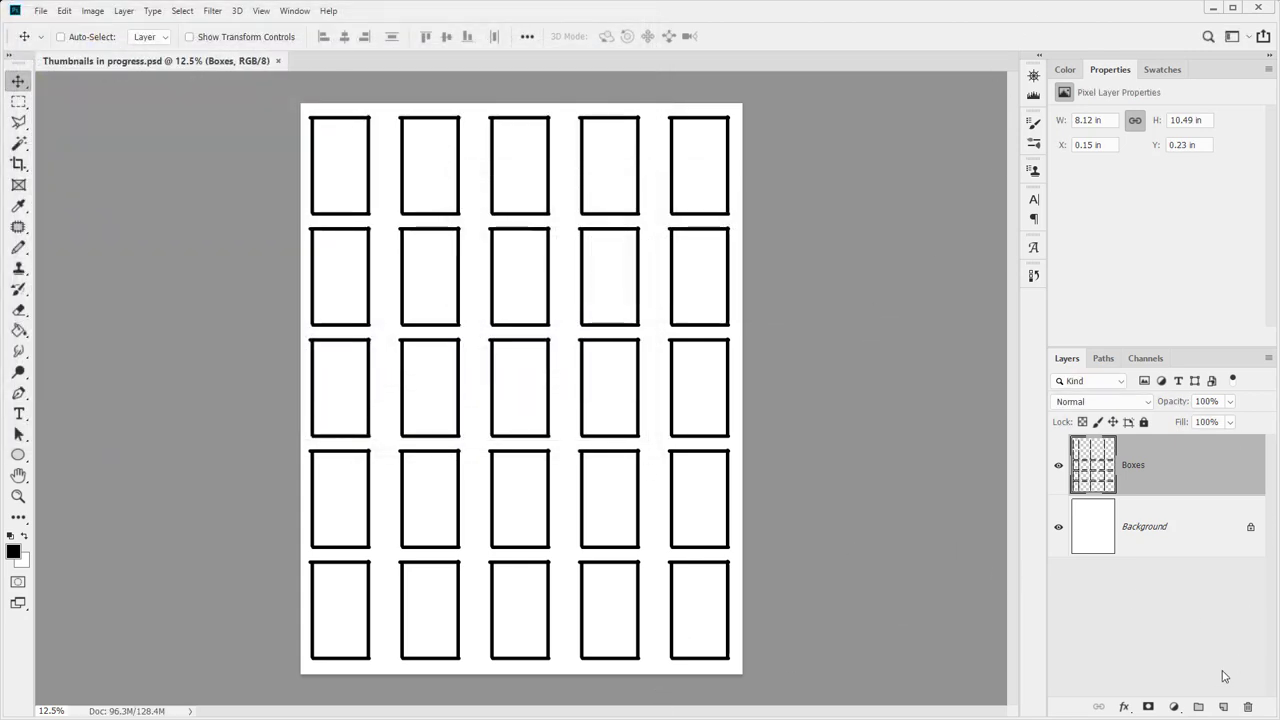
Add a new empty layer above Boxes and name it 1
click(1223, 707)
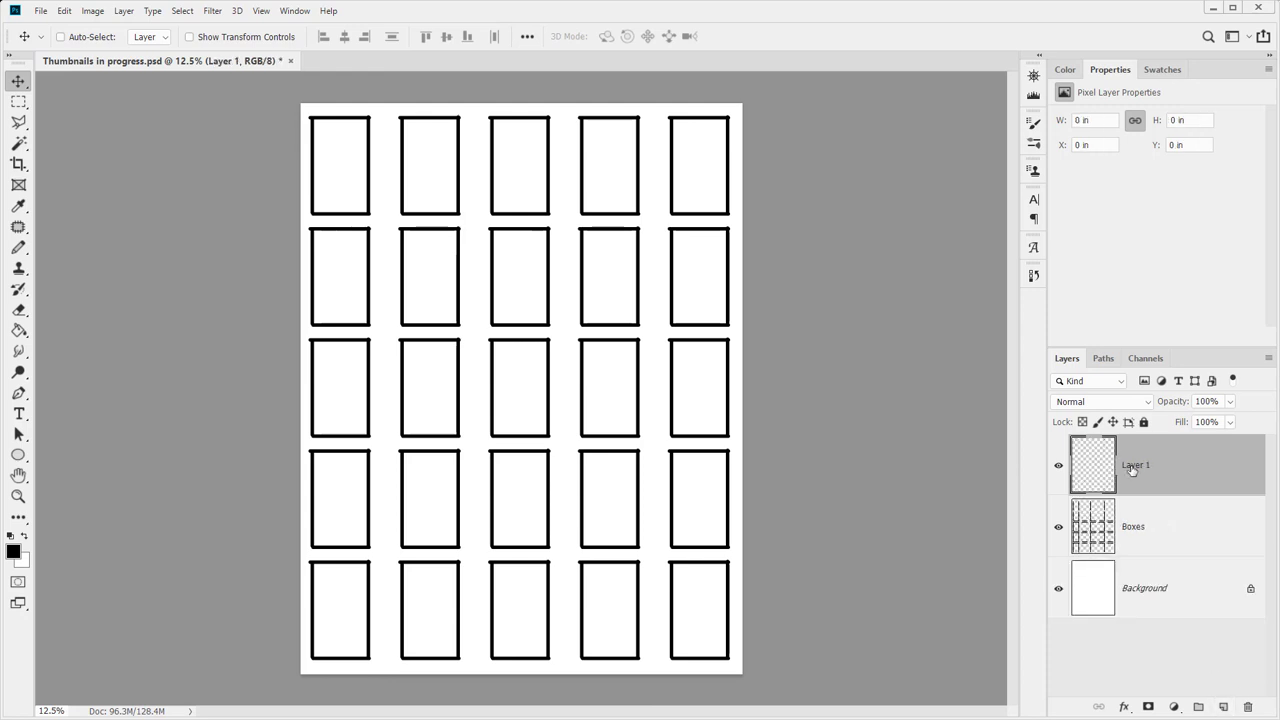
double_click(1132, 467)
text(1)
key(Return)
click(1127, 648)
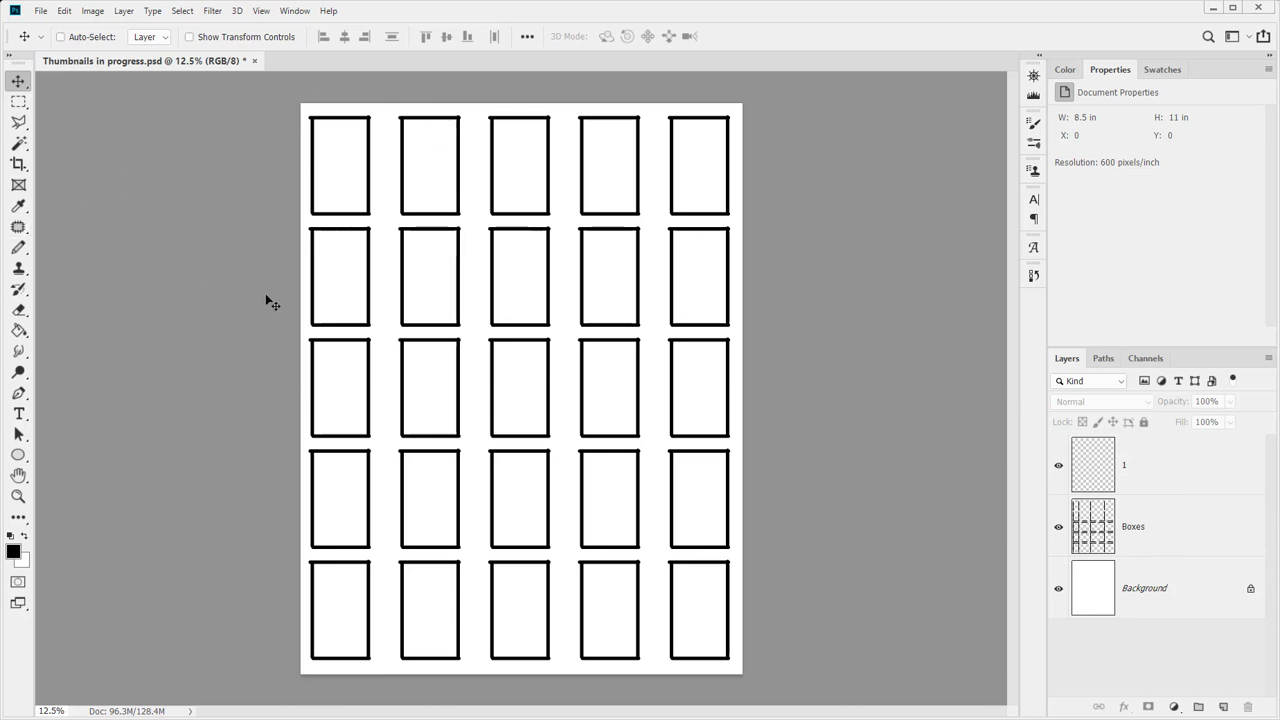
With the Pencil on layer 1, zoom in on the top-left thumbnail box
key(b)
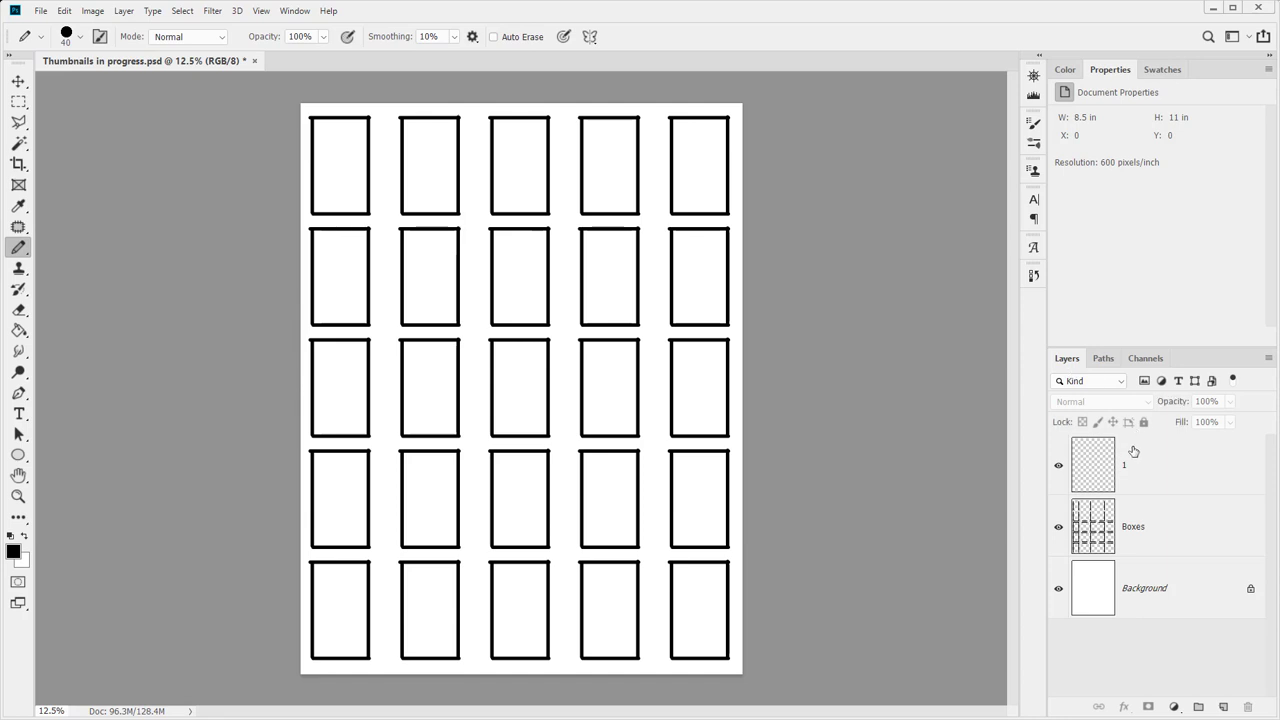
click(1133, 452)
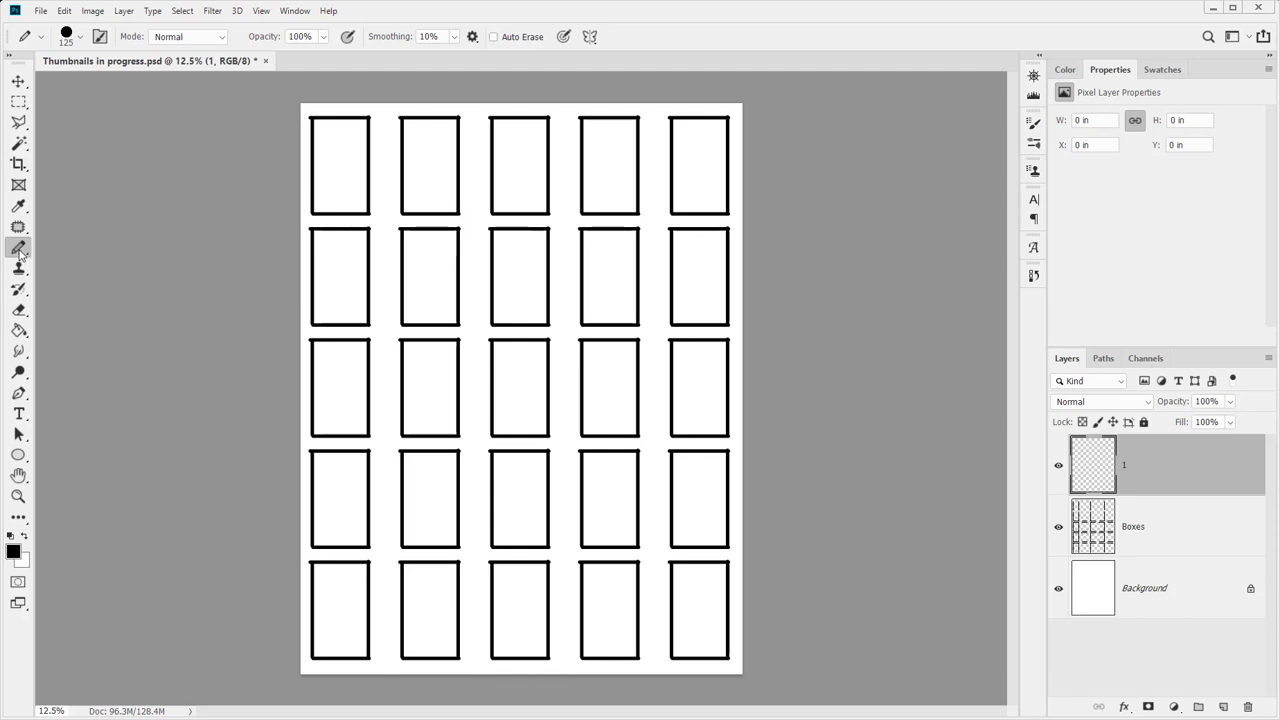
click(18, 496)
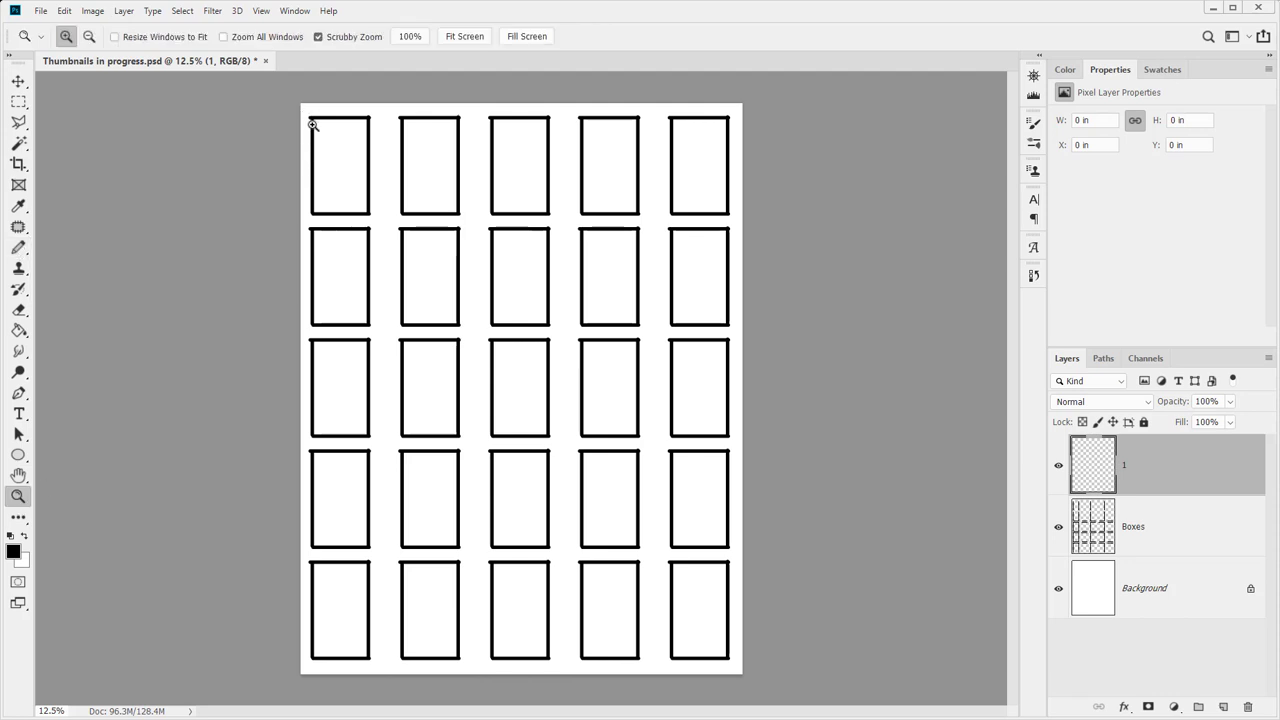
drag(306, 119, 314, 243)
drag(420, 257, 668, 340)
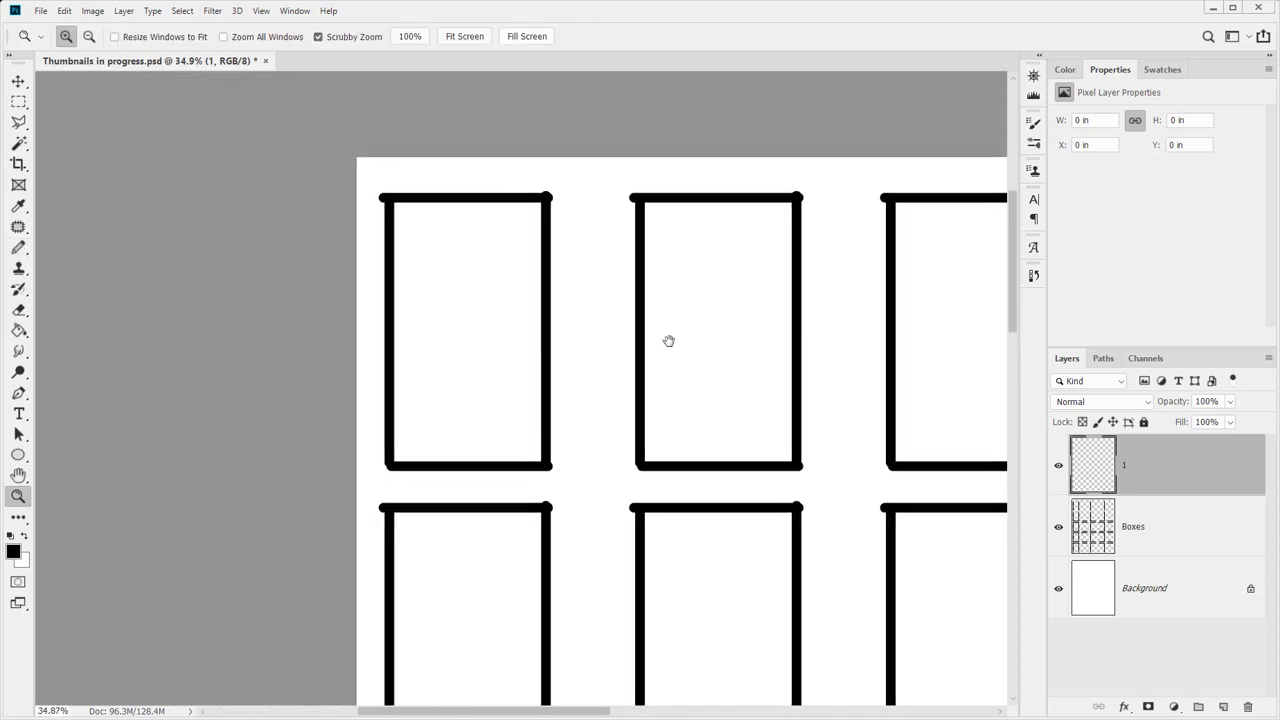
key(b)
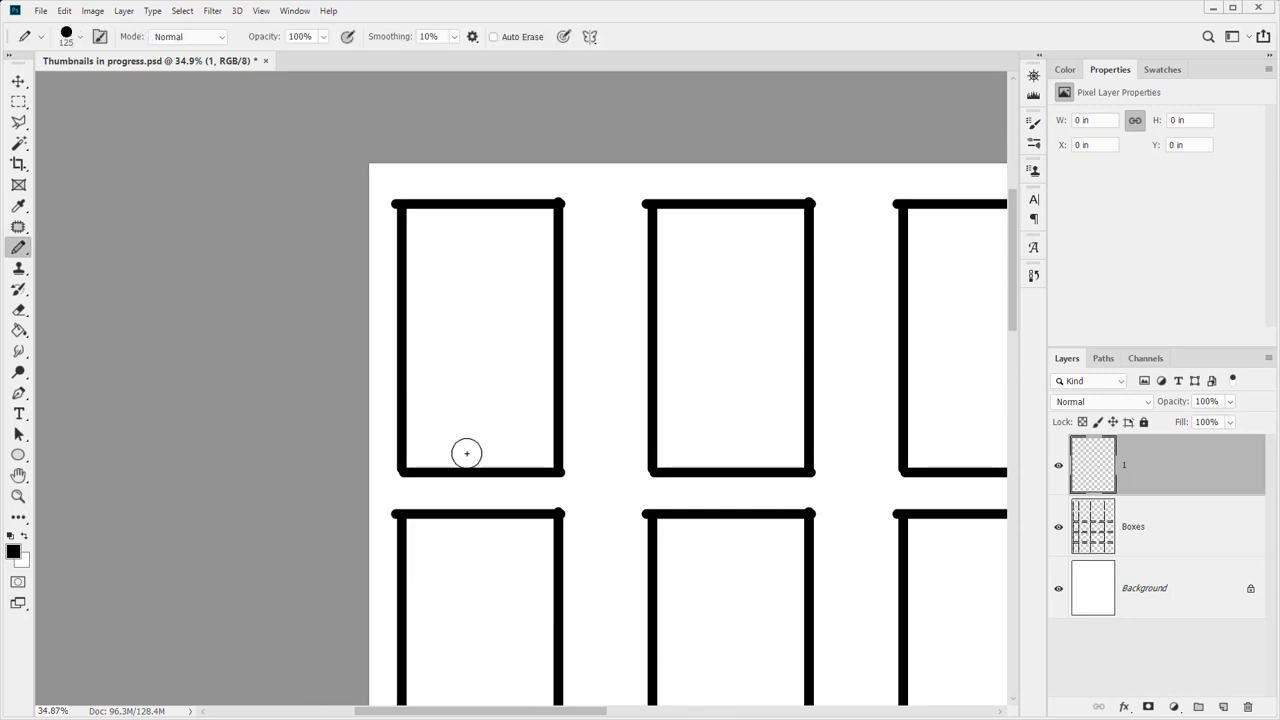
Pencil two hills and, with a smaller brush, three title lines in the first box
mouse_move(452, 461)
mouse_down()
mouse_move(516, 405)
mouse_move(552, 394)
mouse_move(477, 456)
mouse_move(549, 425)
mouse_move(505, 452)
mouse_up()
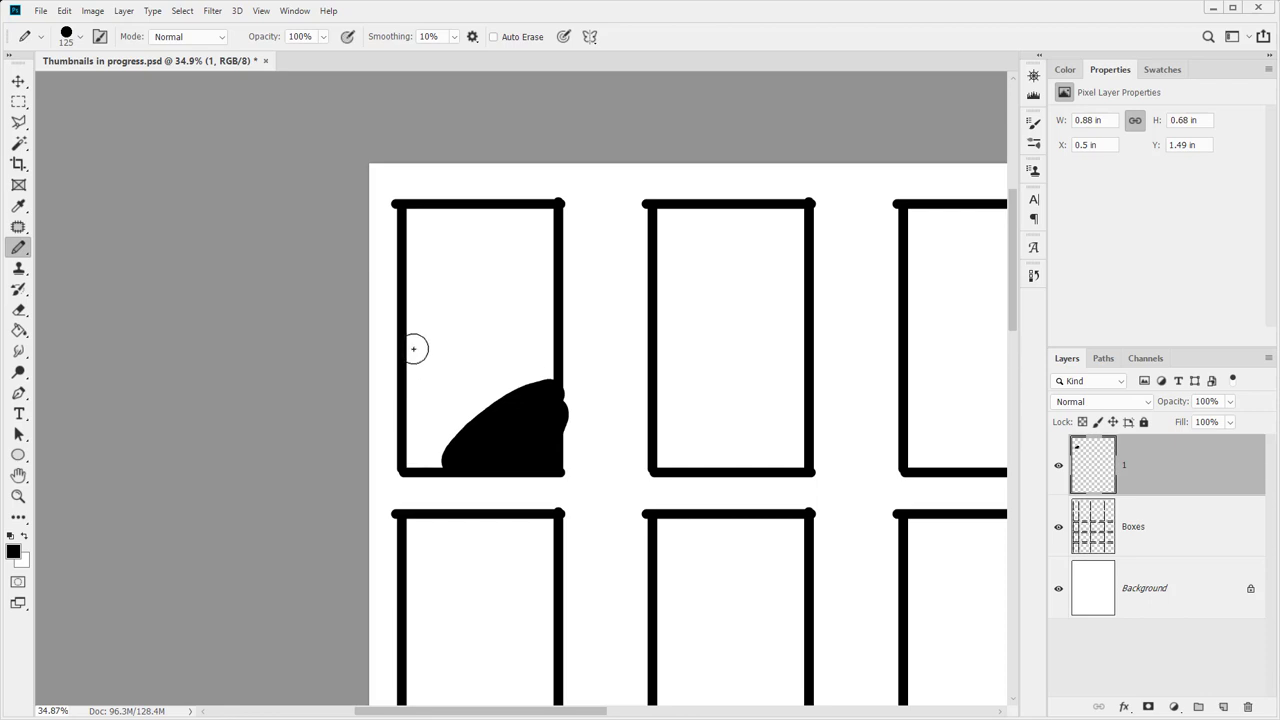
mouse_move(410, 347)
mouse_down()
mouse_move(482, 377)
mouse_move(420, 451)
mouse_move(417, 366)
mouse_move(440, 387)
mouse_move(417, 449)
mouse_move(477, 380)
mouse_move(474, 334)
mouse_move(520, 352)
mouse_move(485, 358)
mouse_move(530, 338)
mouse_move(540, 358)
mouse_move(498, 320)
mouse_move(552, 328)
mouse_move(508, 289)
mouse_move(514, 306)
mouse_move(538, 259)
mouse_move(532, 292)
mouse_up()
key(bracketleft)
key(bracketleft)
key(bracketleft)
key(bracketleft)
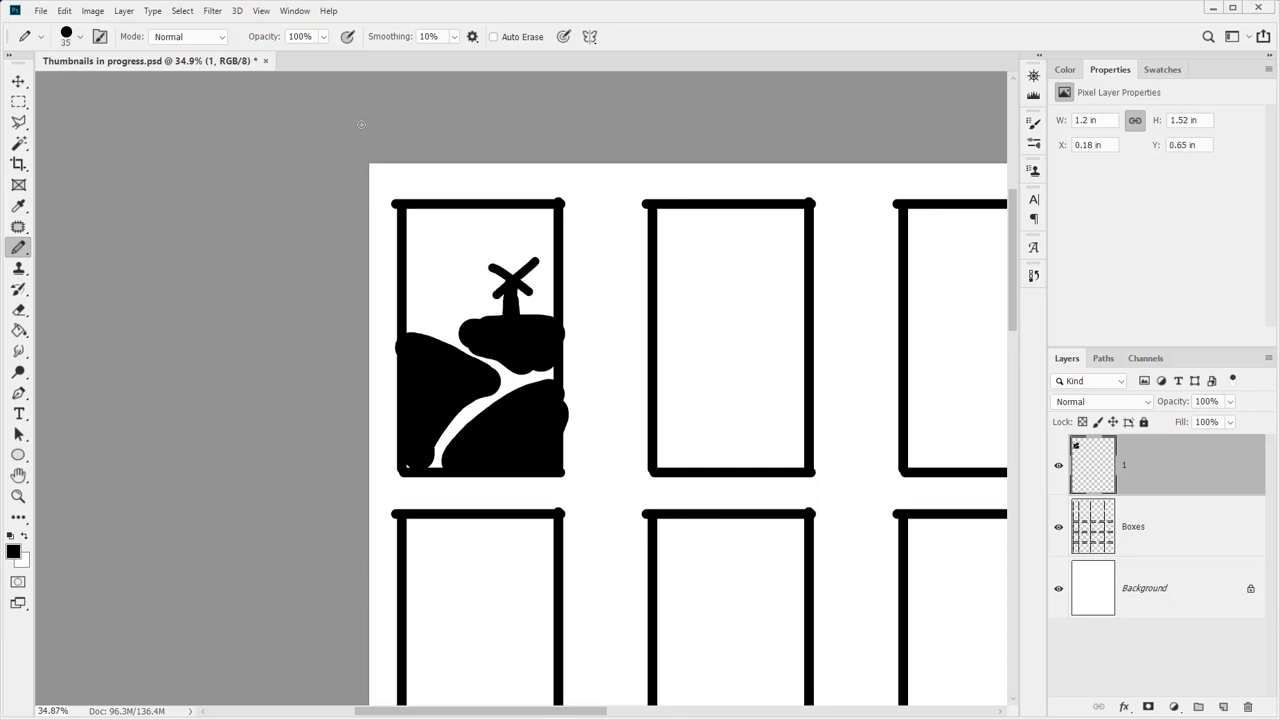
drag(419, 222, 498, 222)
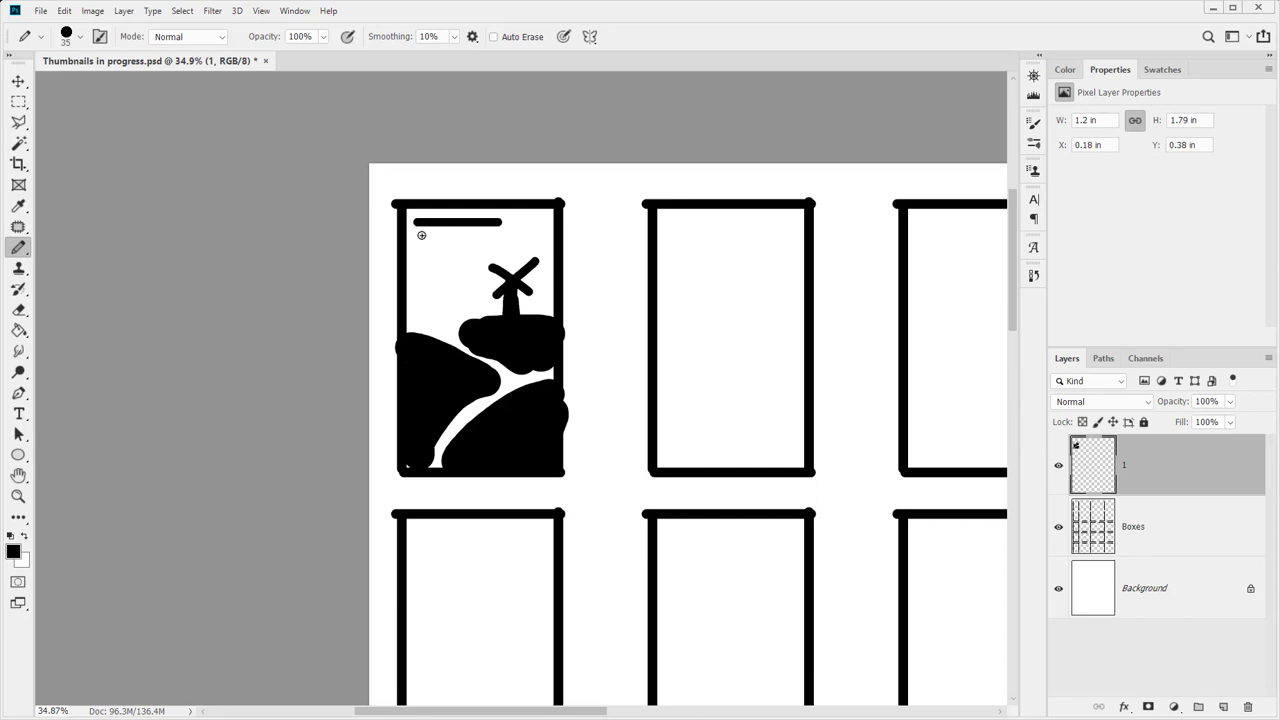
mouse_move(421, 235)
mouse_down()
mouse_move(474, 239)
mouse_move(443, 252)
mouse_up()
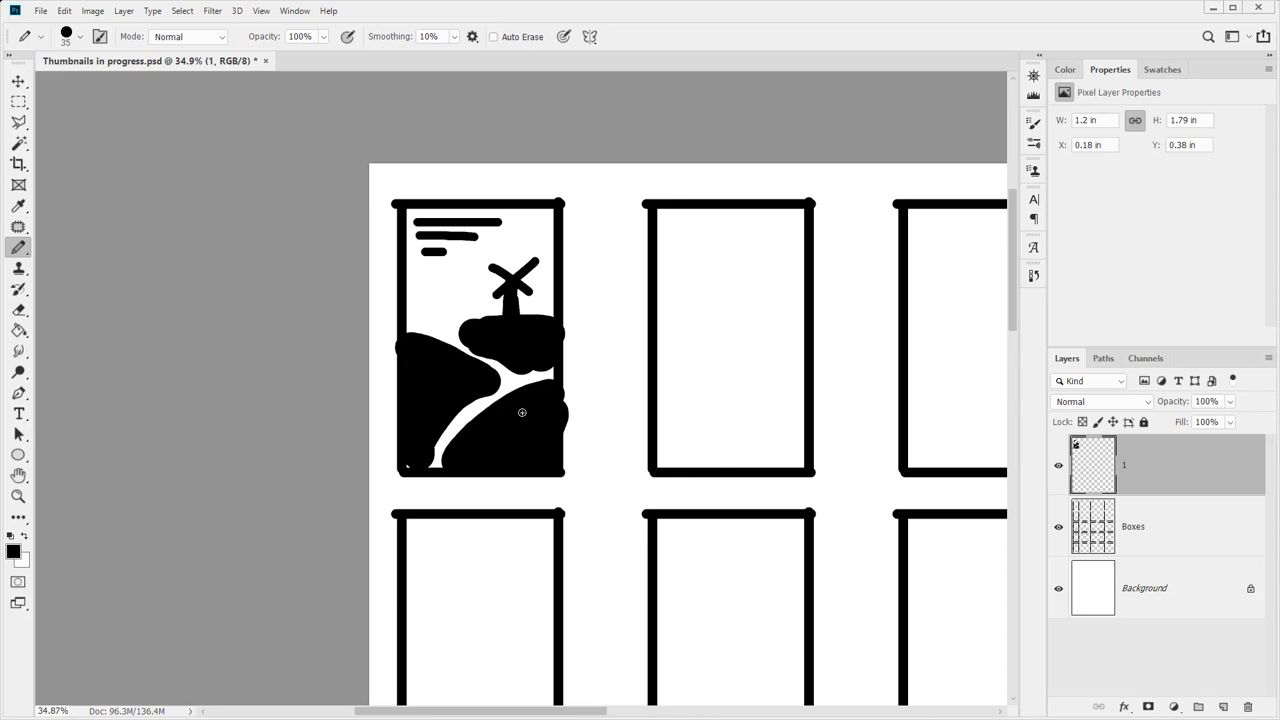
drag(675, 399, 408, 400)
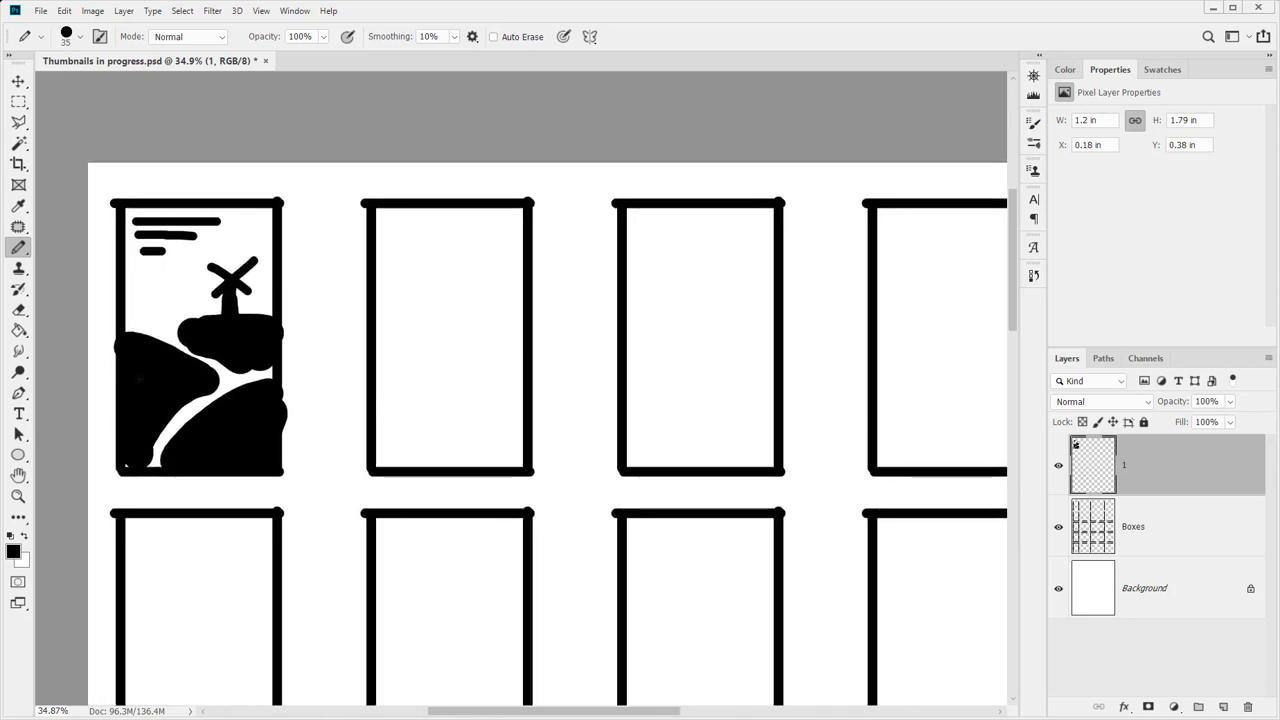
Choose the Polygonal Lasso and outline the first hill shape in the second box
click(18, 122)
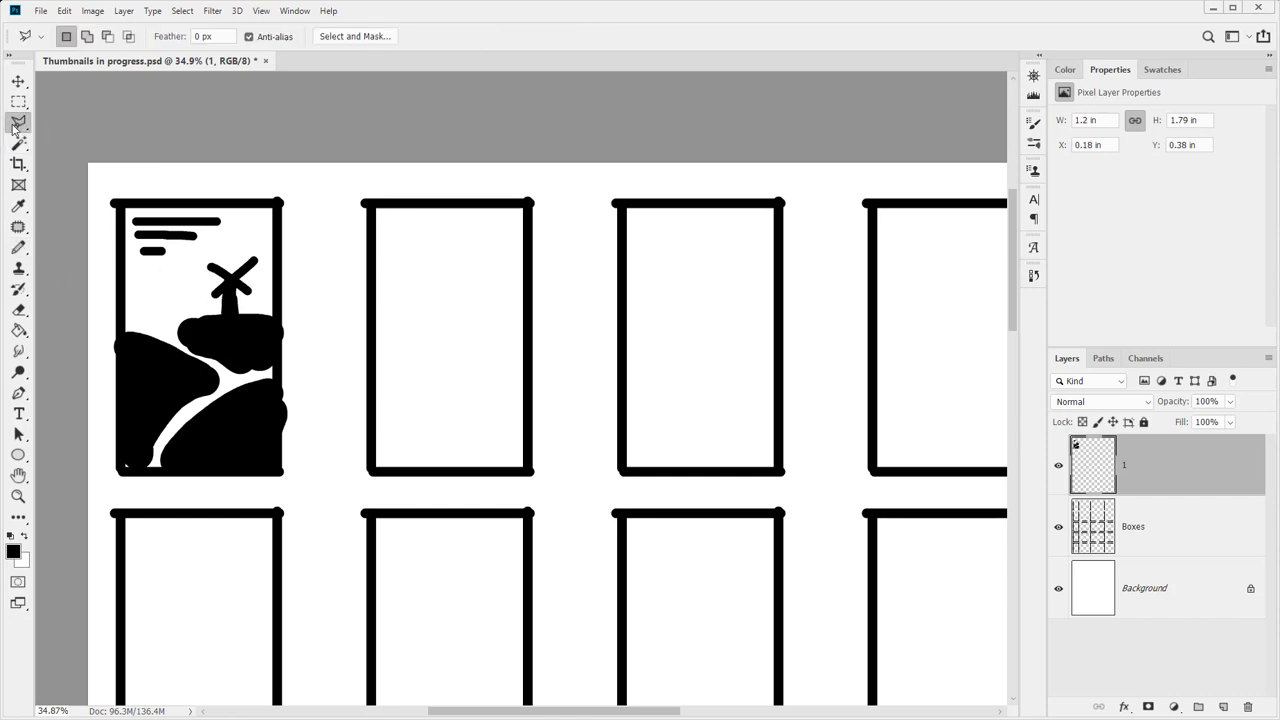
click(18, 124)
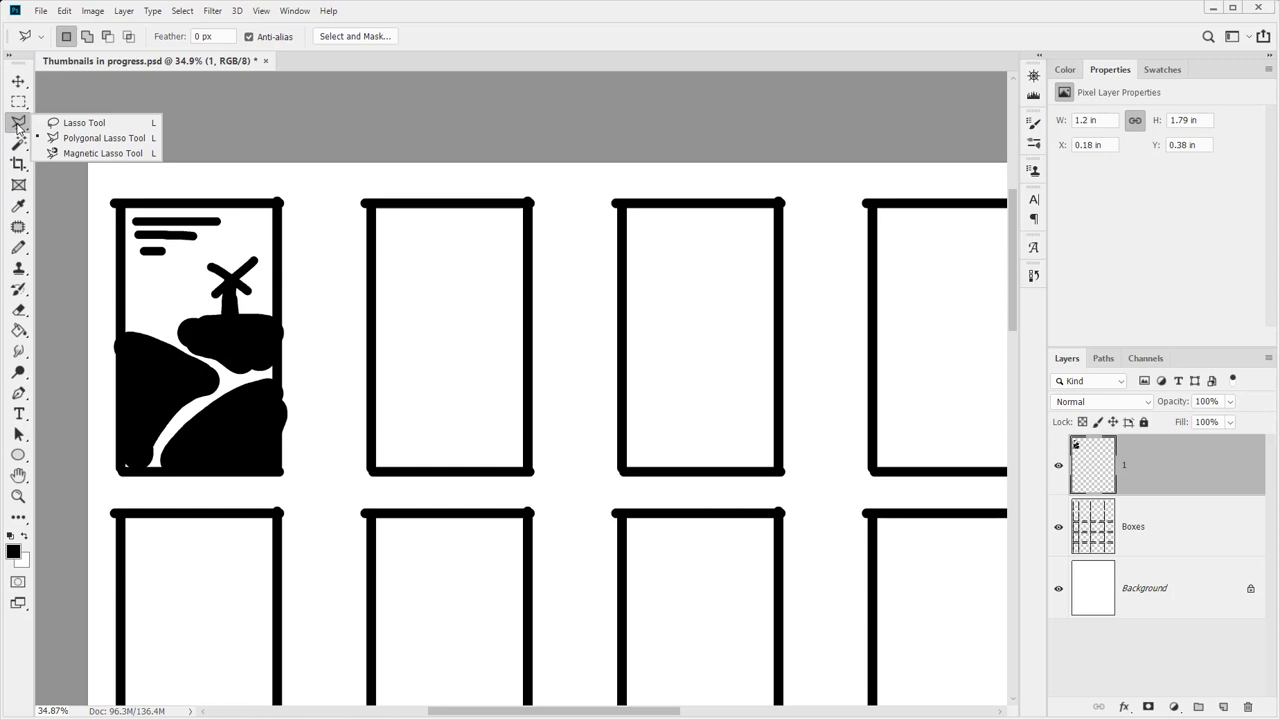
click(52, 137)
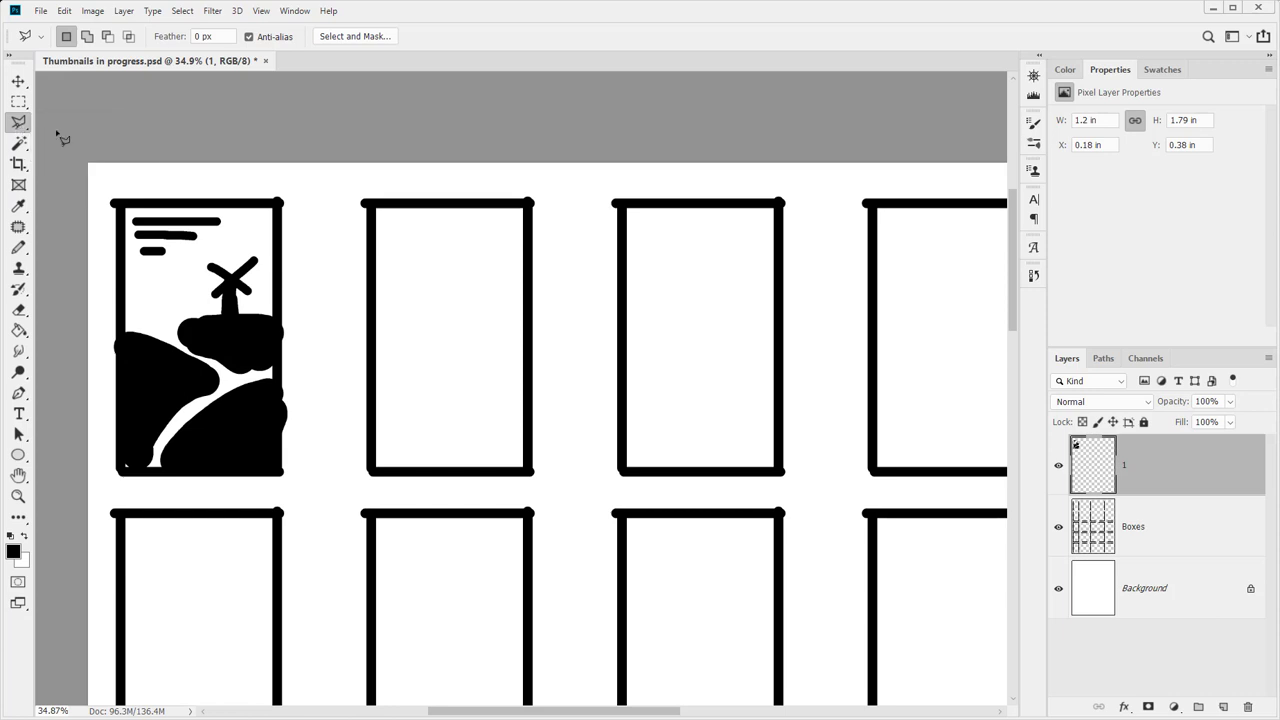
click(444, 470)
click(460, 407)
click(520, 347)
click(525, 354)
click(527, 469)
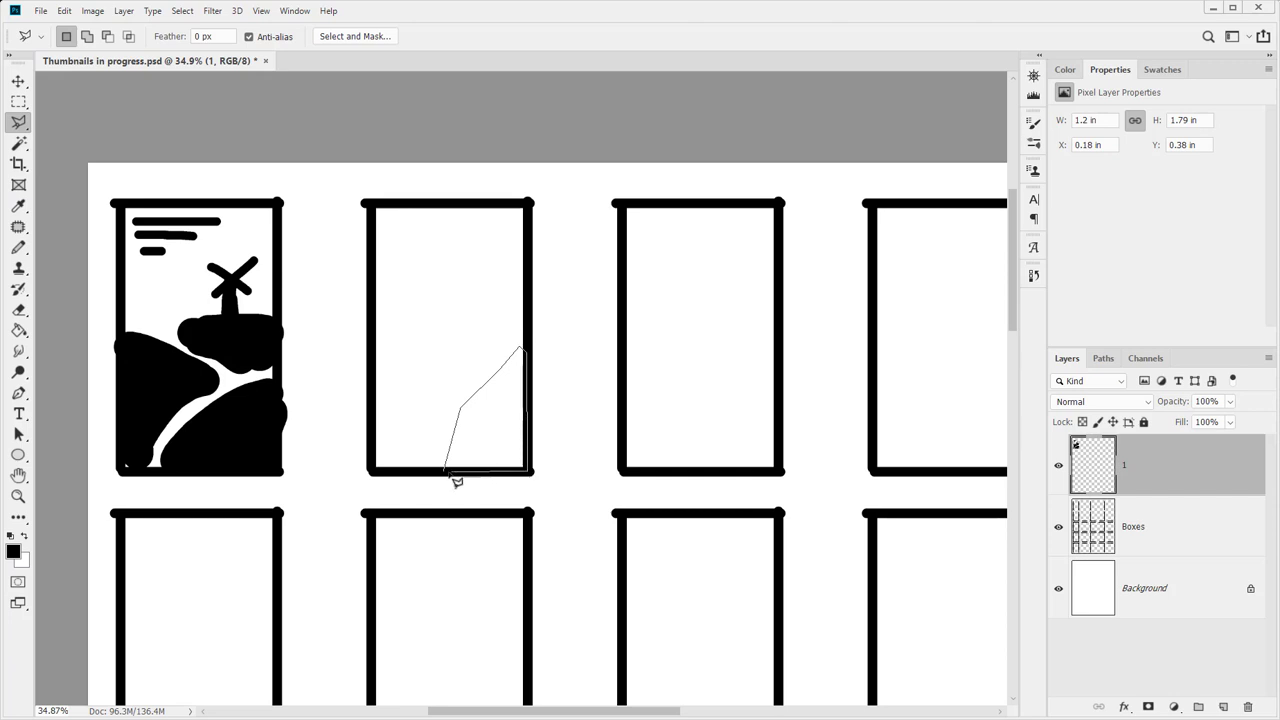
click(446, 472)
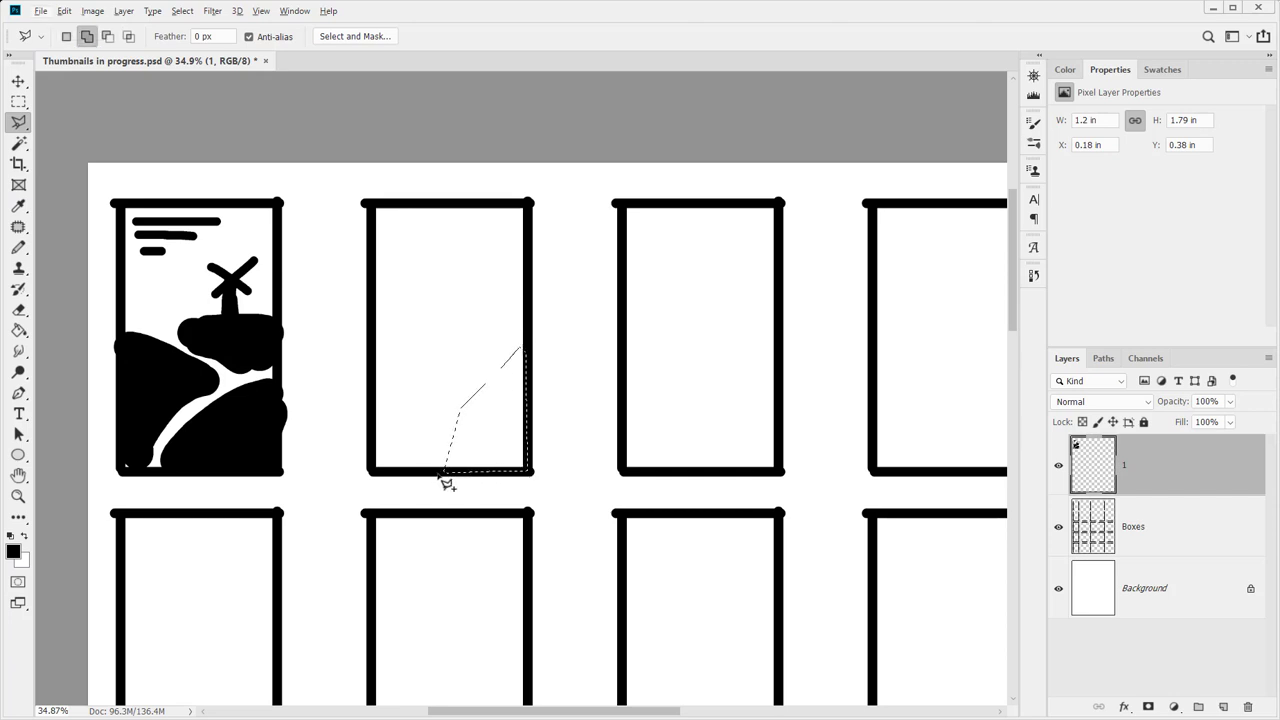
Add the remaining hill outlines to the selection, leaving a gap for the path
click(440, 469)
click(442, 436)
click(458, 394)
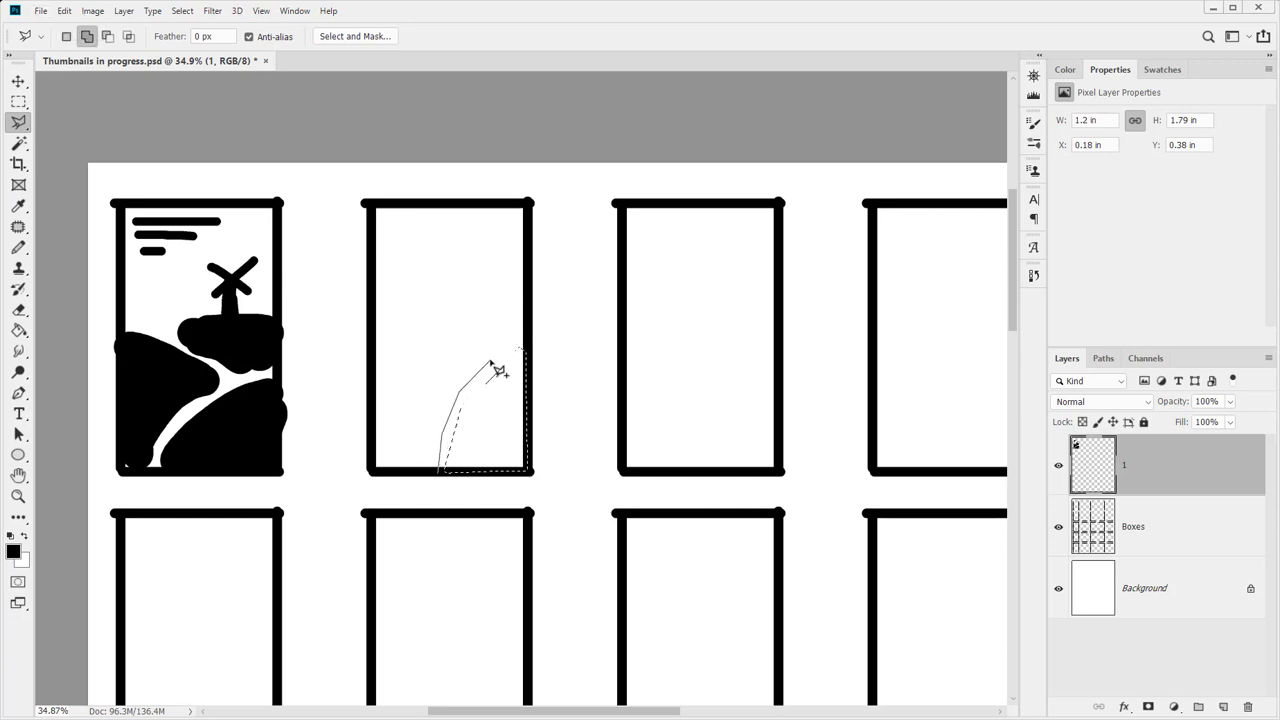
click(490, 361)
click(469, 345)
click(403, 357)
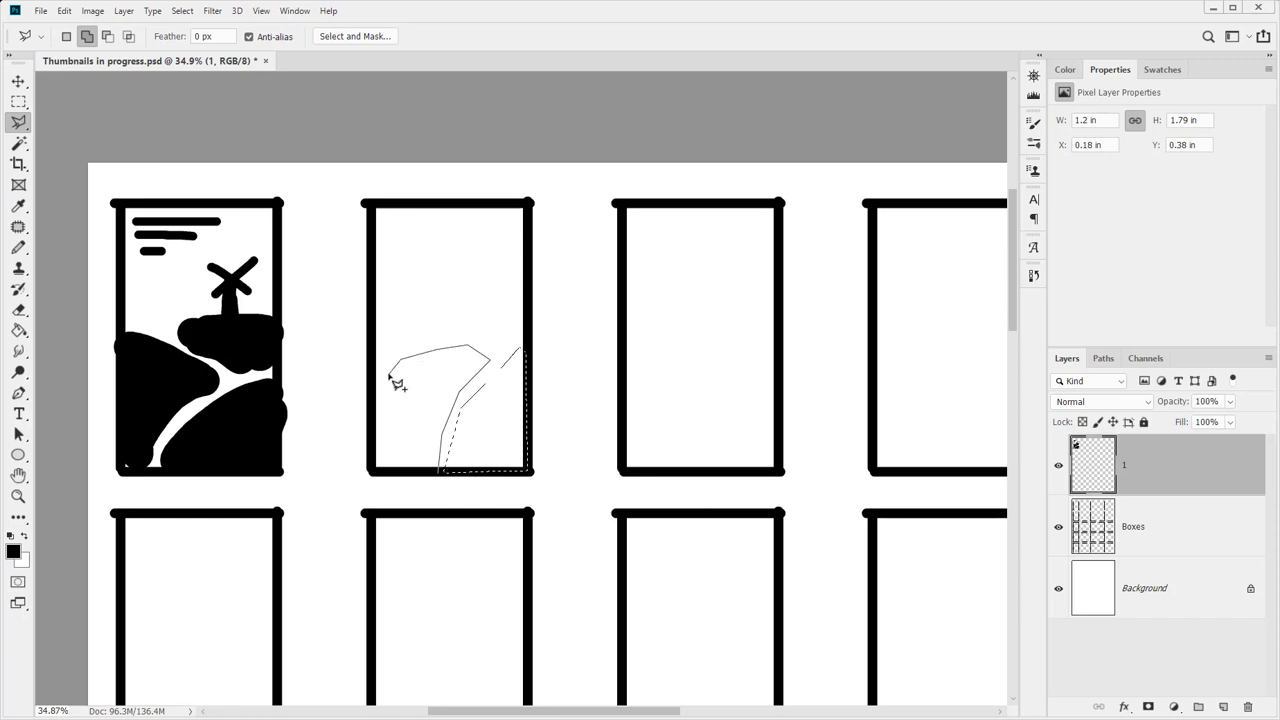
click(374, 391)
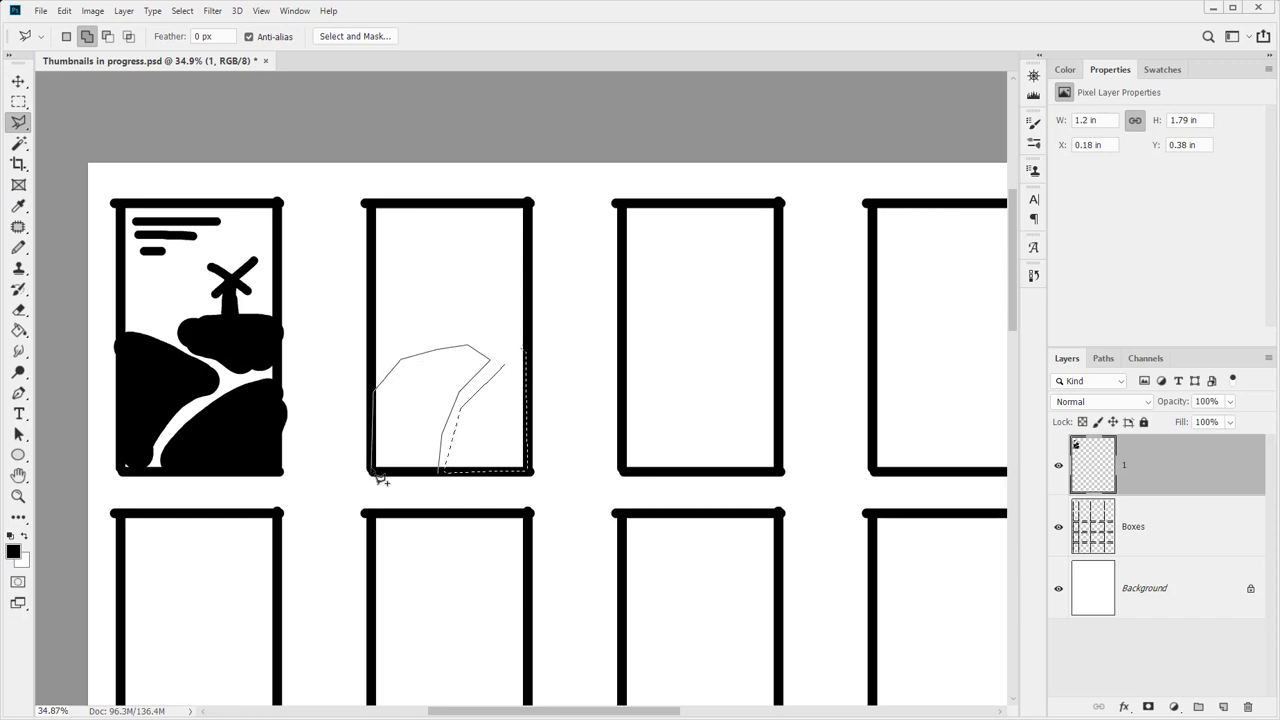
click(376, 472)
click(438, 470)
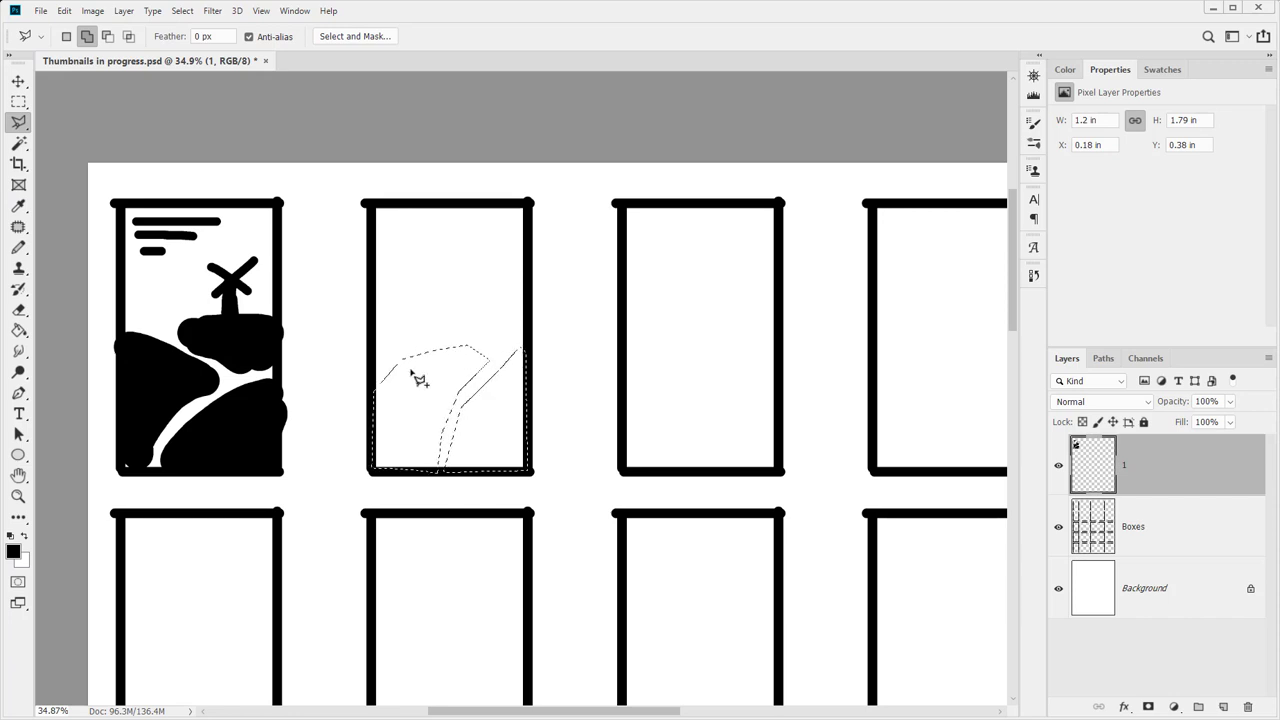
click(372, 385)
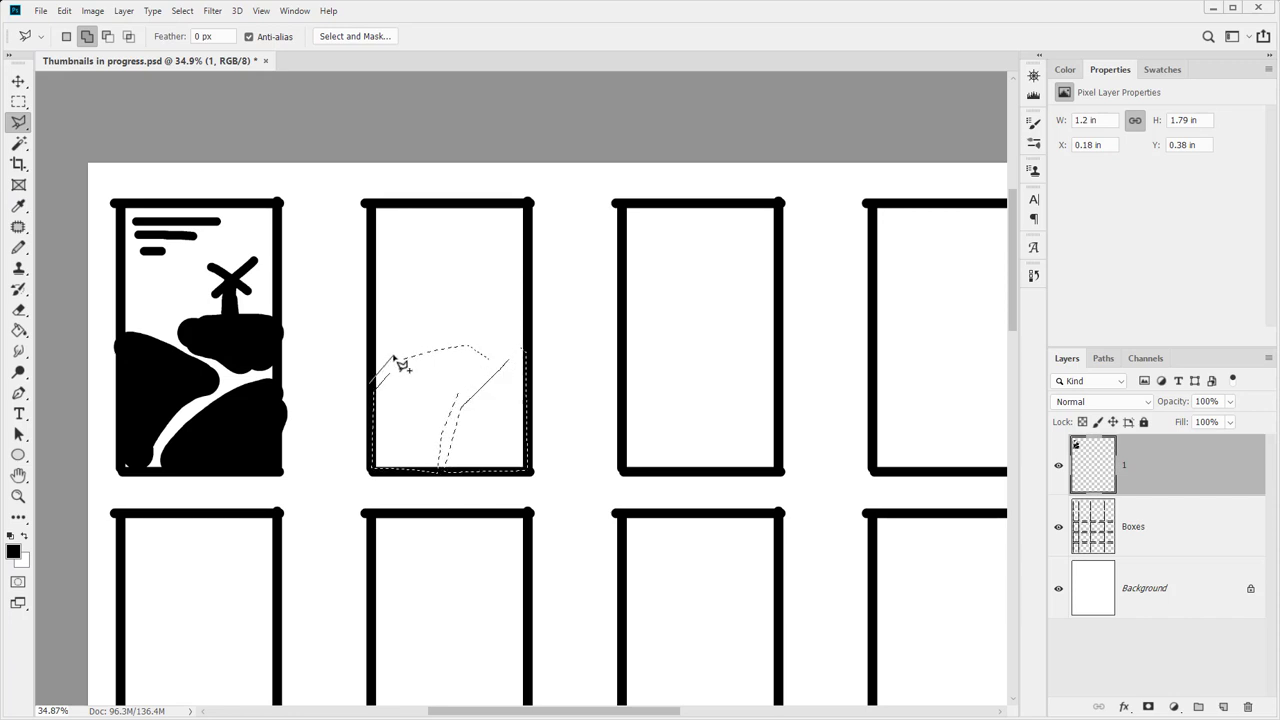
click(393, 355)
click(449, 338)
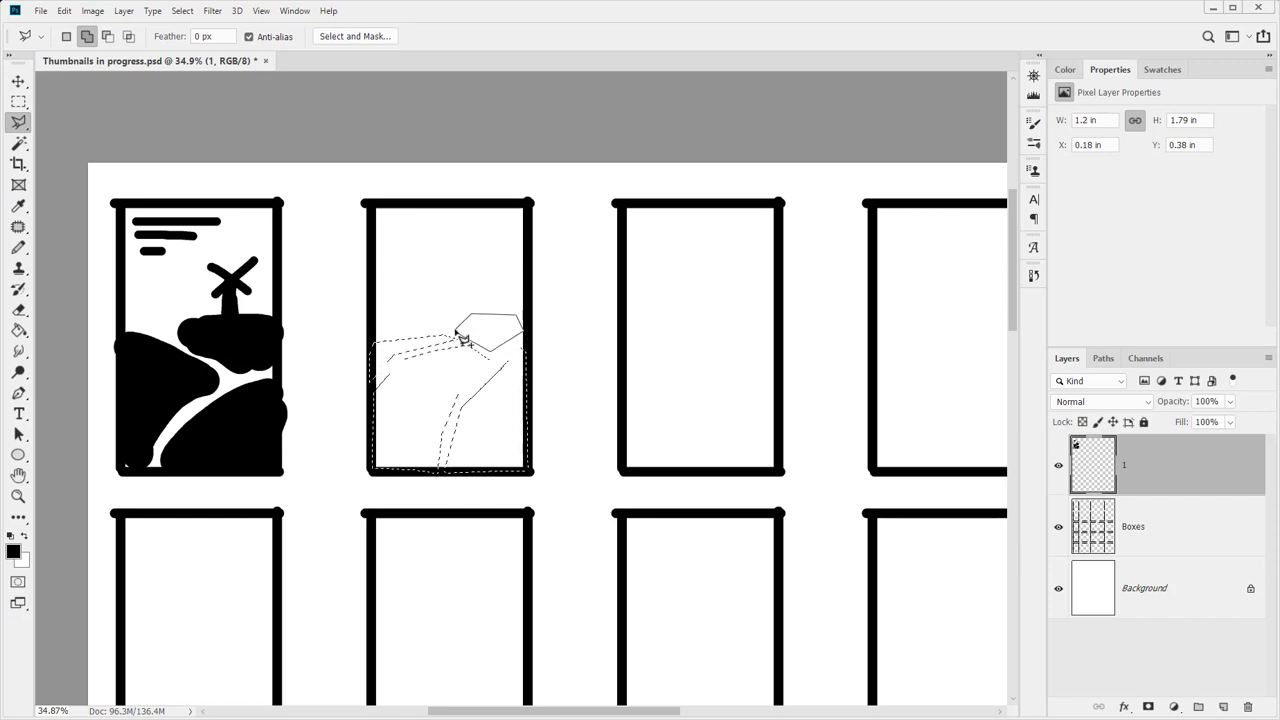
click(479, 323)
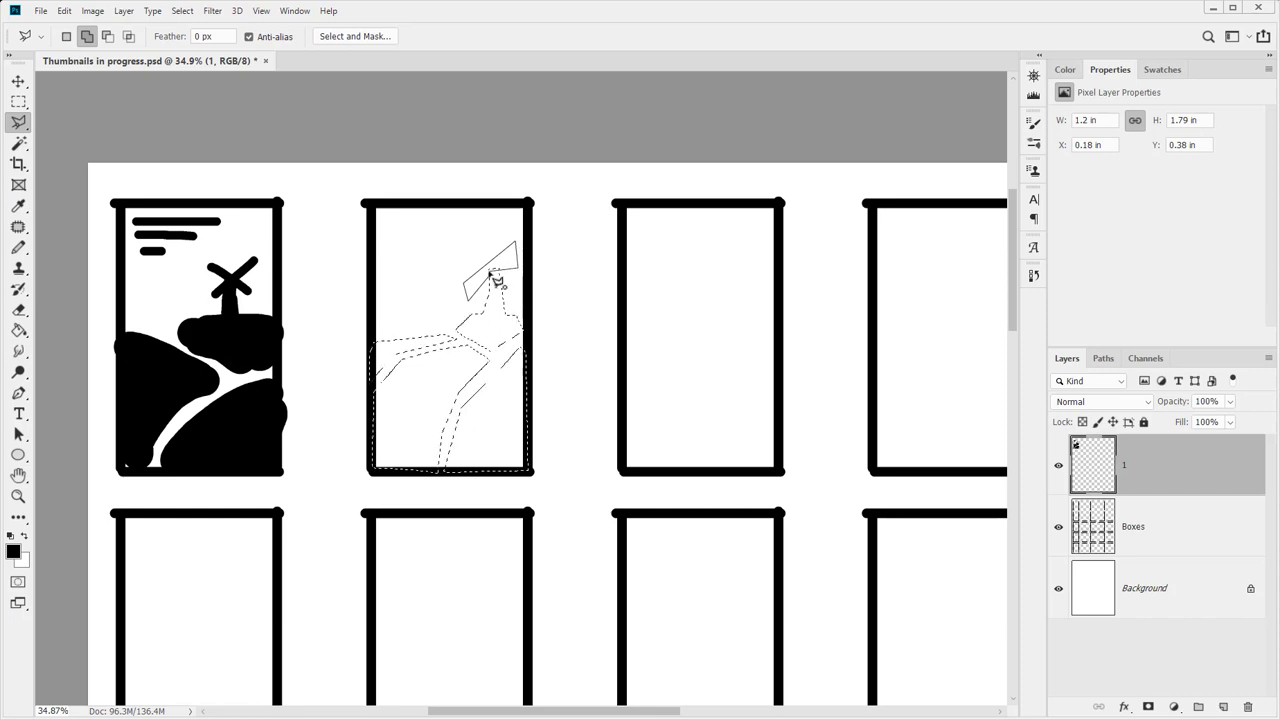
click(491, 272)
Add a windmill outline, fill the whole selection black, then deselect
click(466, 246)
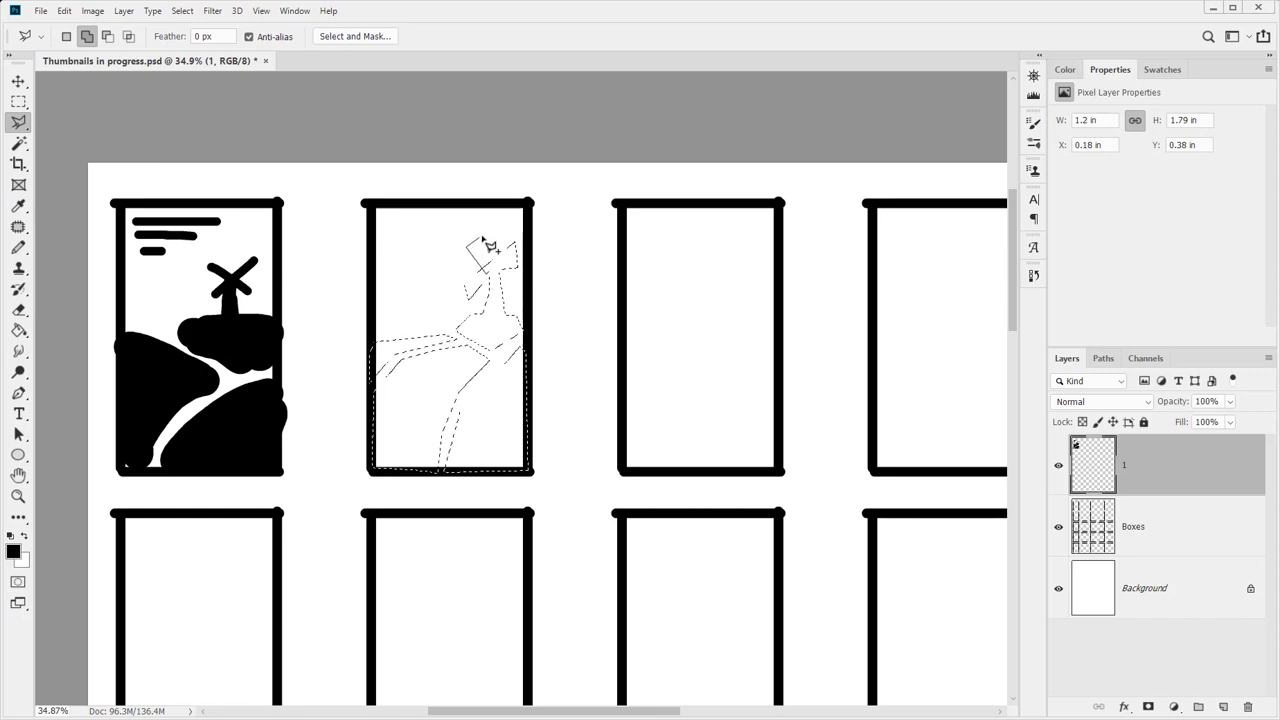
click(482, 236)
click(498, 262)
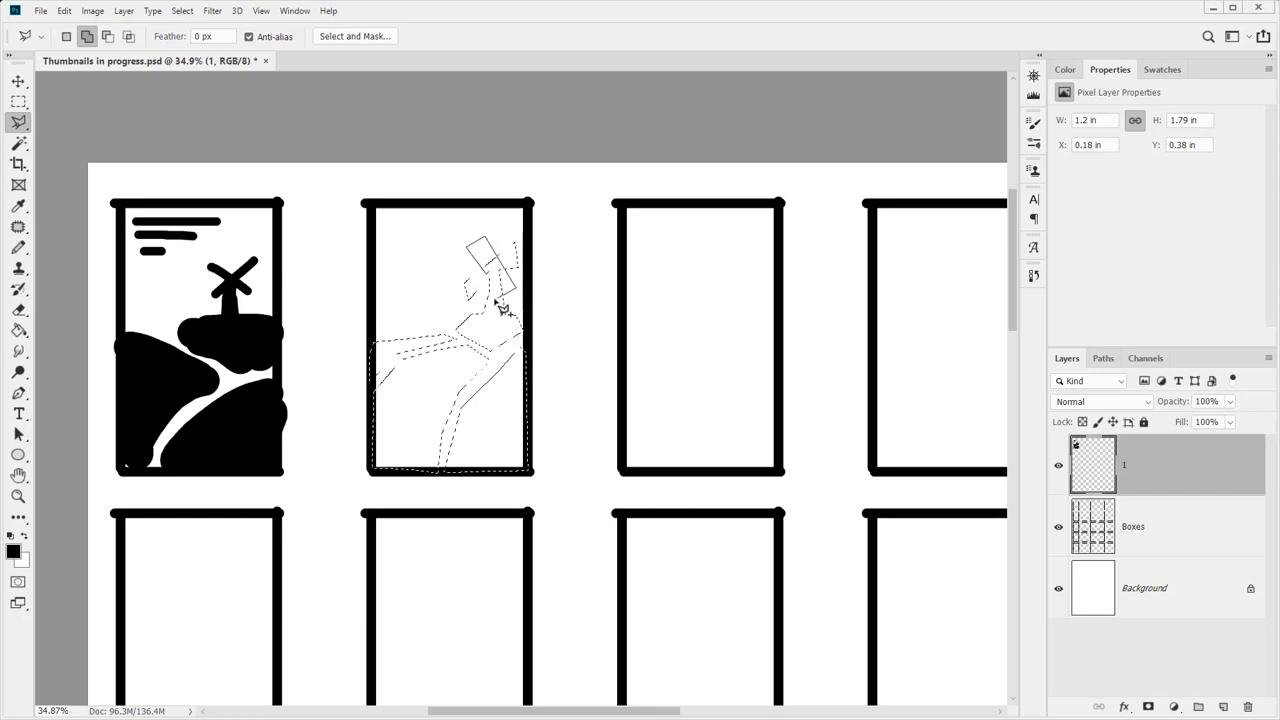
double_click(514, 291)
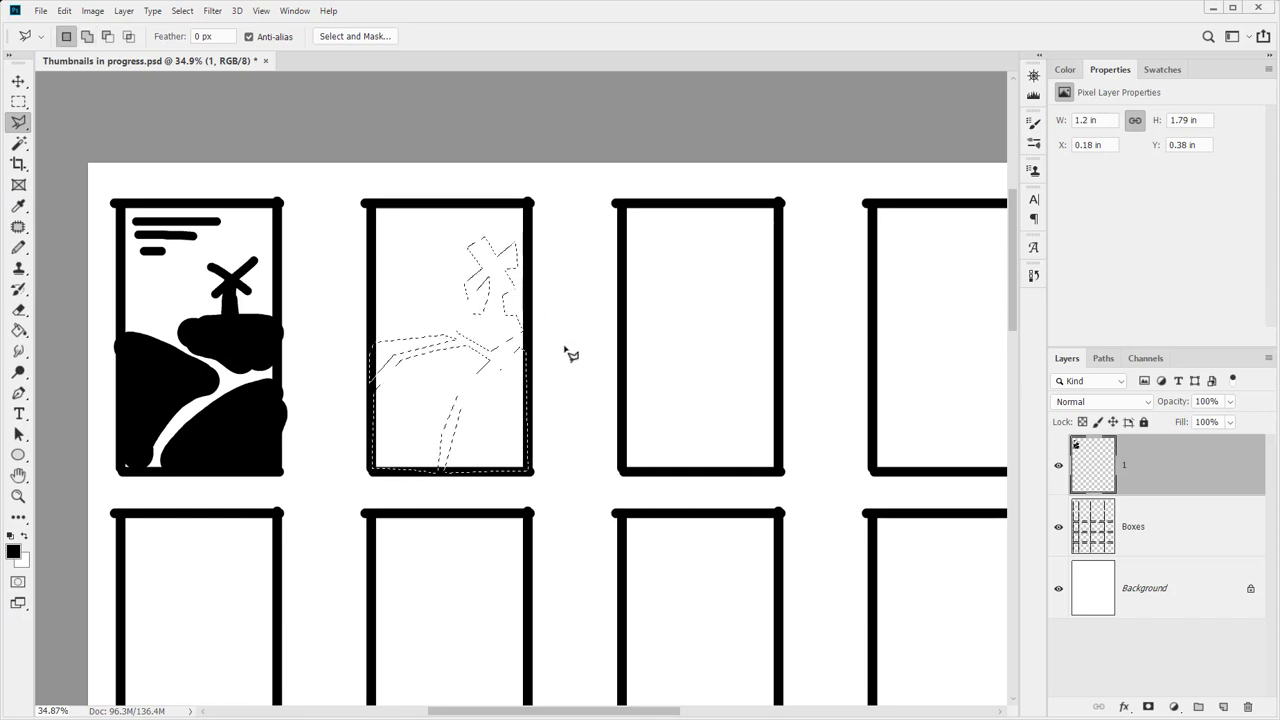
key(alt+BackSpace)
key(ctrl+d)
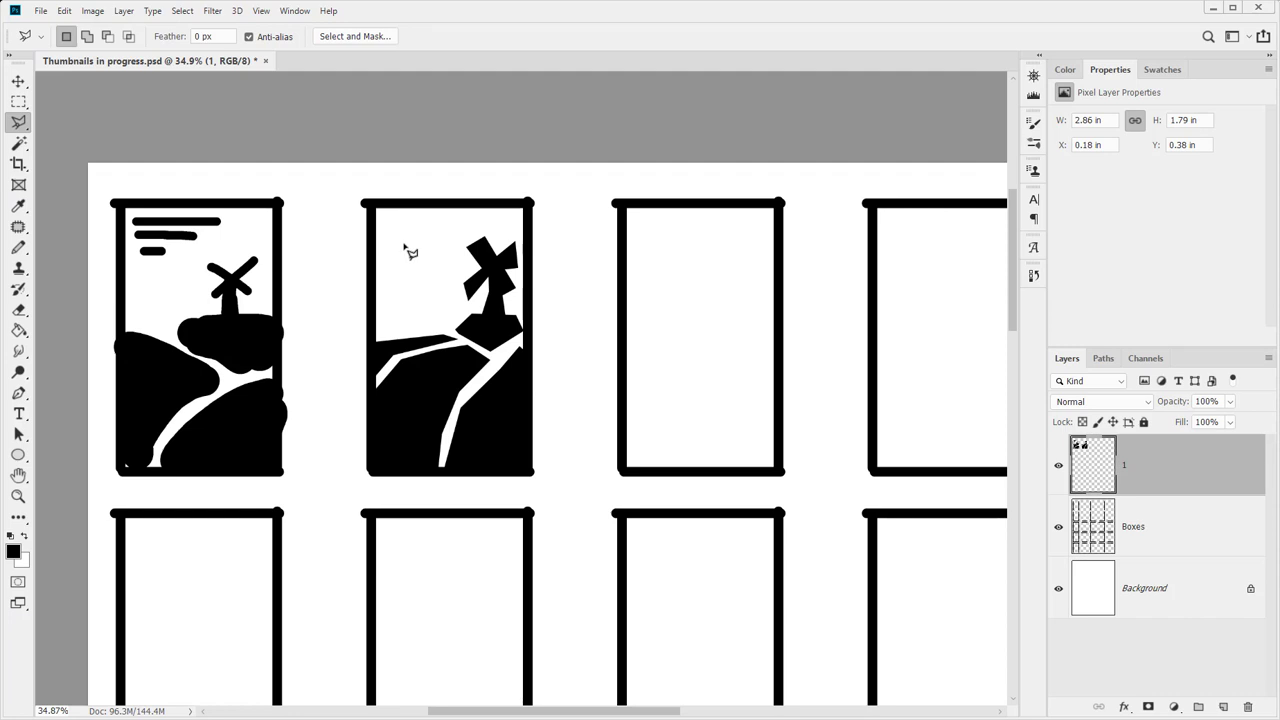
Fill black title bars across the top of the second thumbnail
click(384, 216)
click(453, 216)
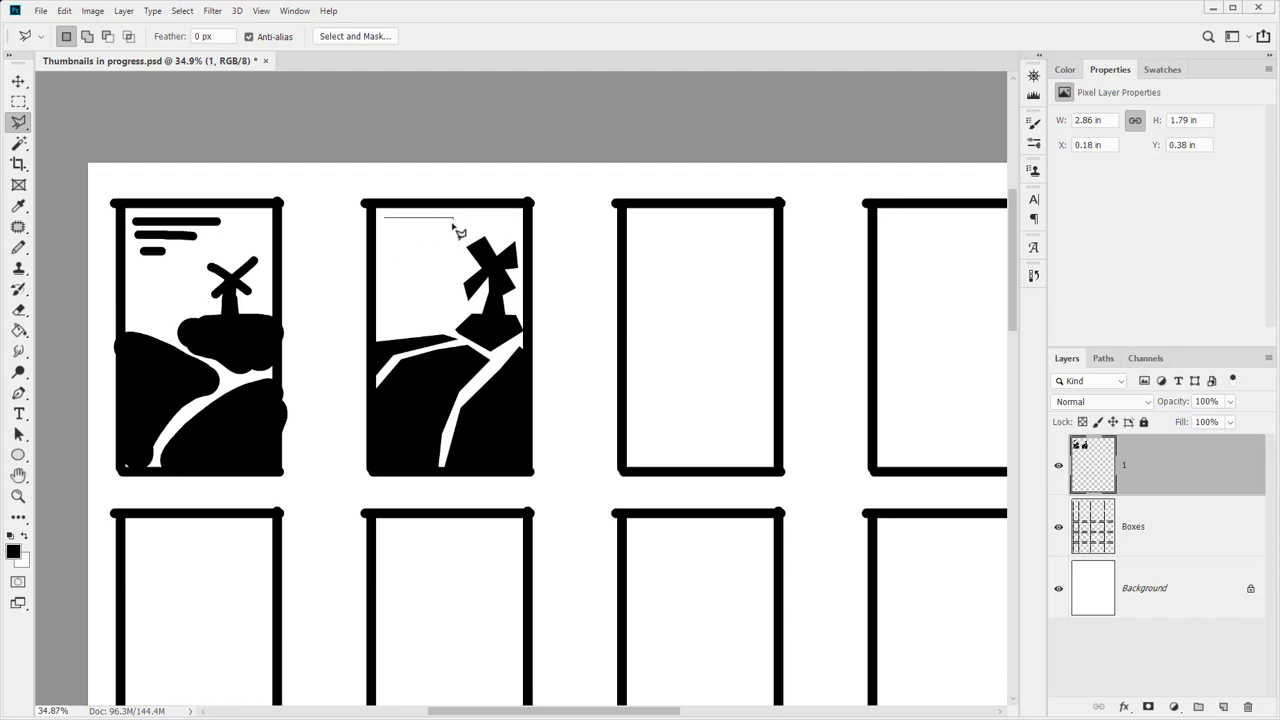
click(453, 227)
double_click(384, 228)
key(alt+BackSpace)
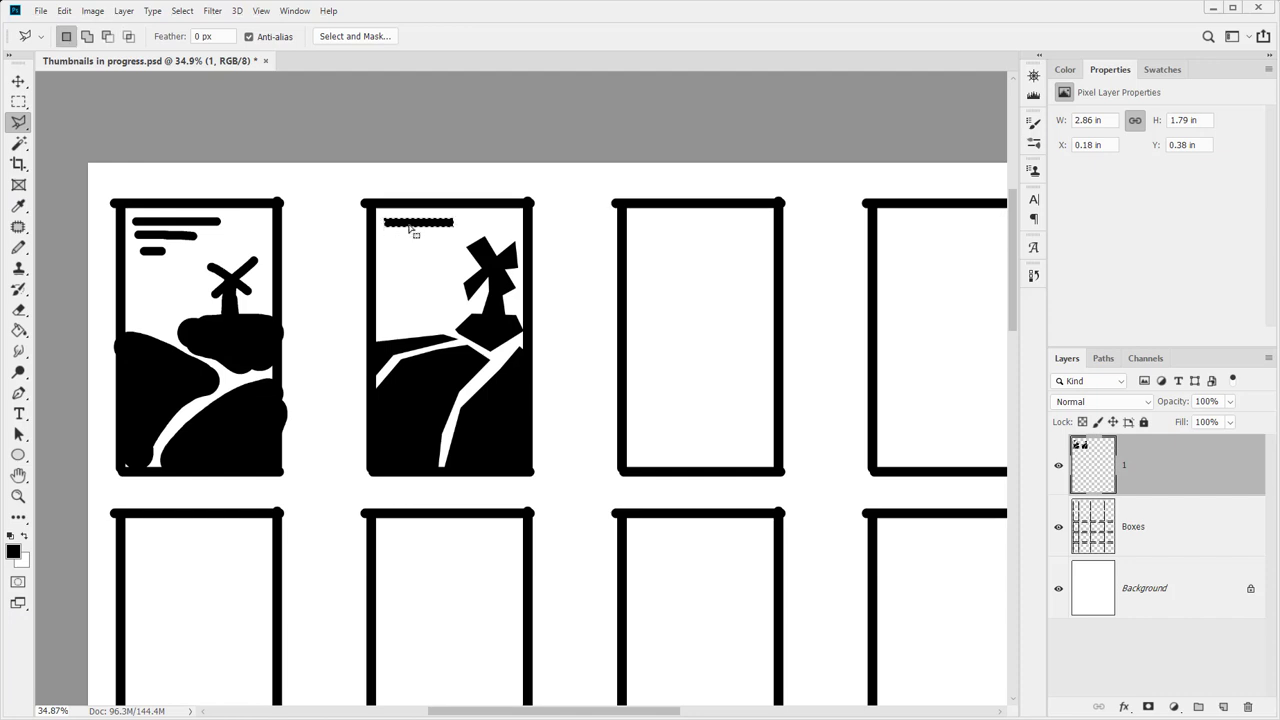
drag(406, 227, 409, 260)
key(alt+BackSpace)
key(alt+BackSpace)
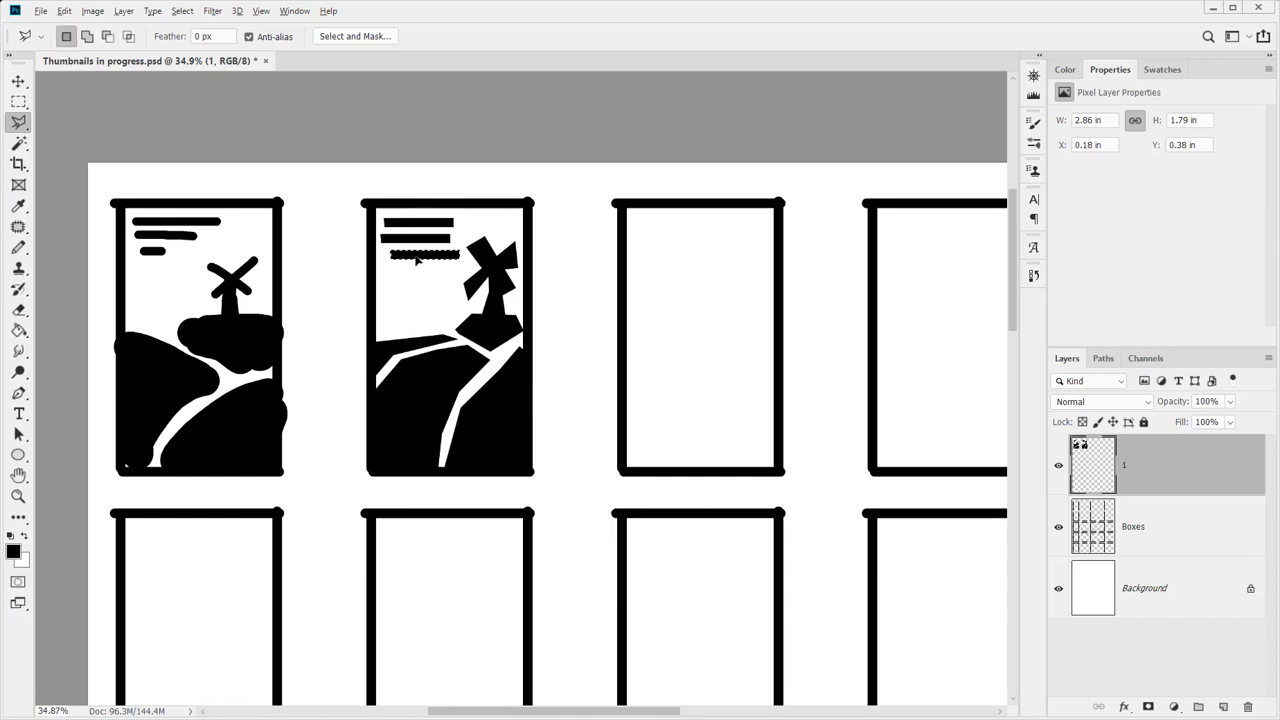
Dismiss a stray empty selection and save the document
click(422, 319)
double_click(447, 328)
key(Return)
key(ctrl+s)
Recenter the sheet and lasso a four-legged animal outline in the third box
scroll(700, 371, up, 2)
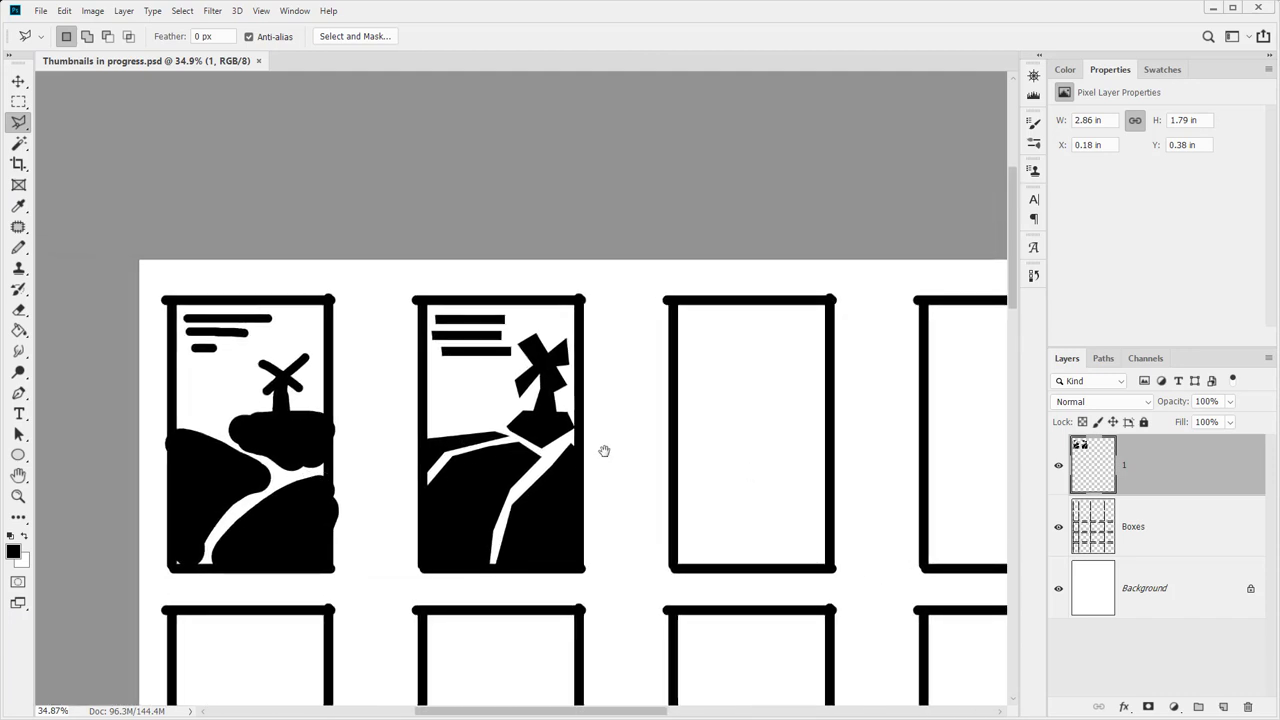
drag(603, 449, 680, 490)
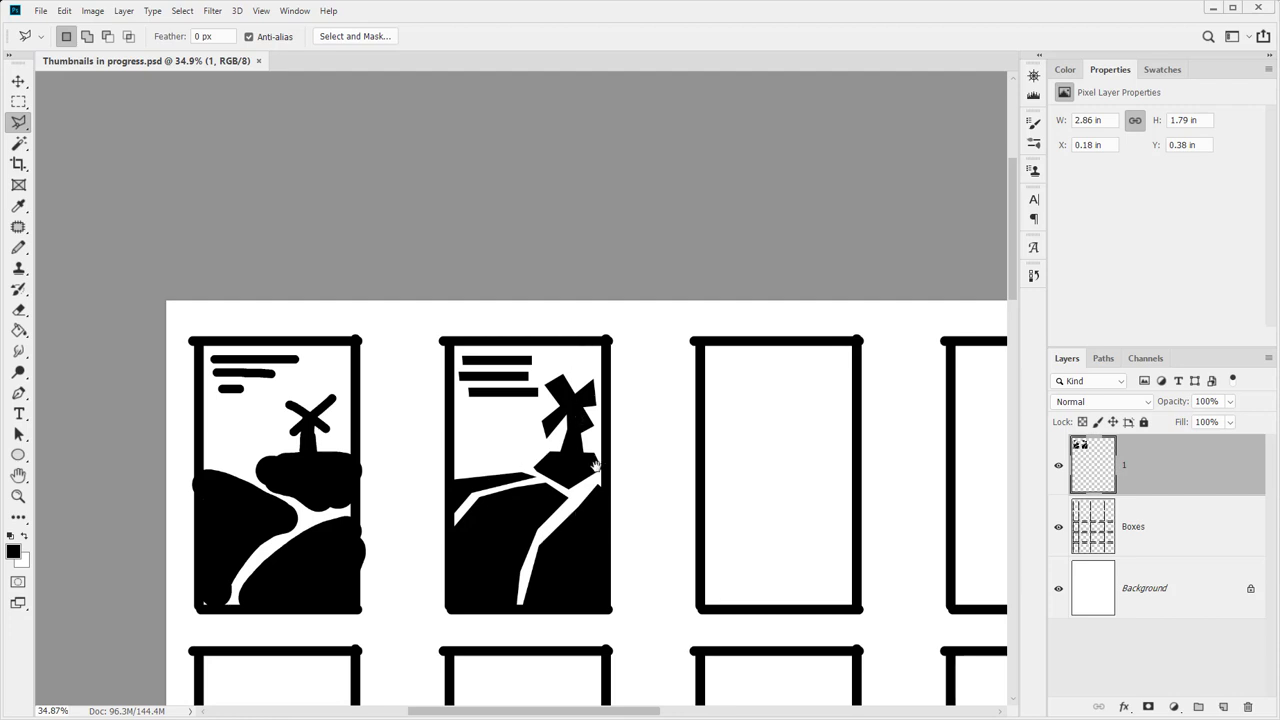
drag(600, 470, 250, 405)
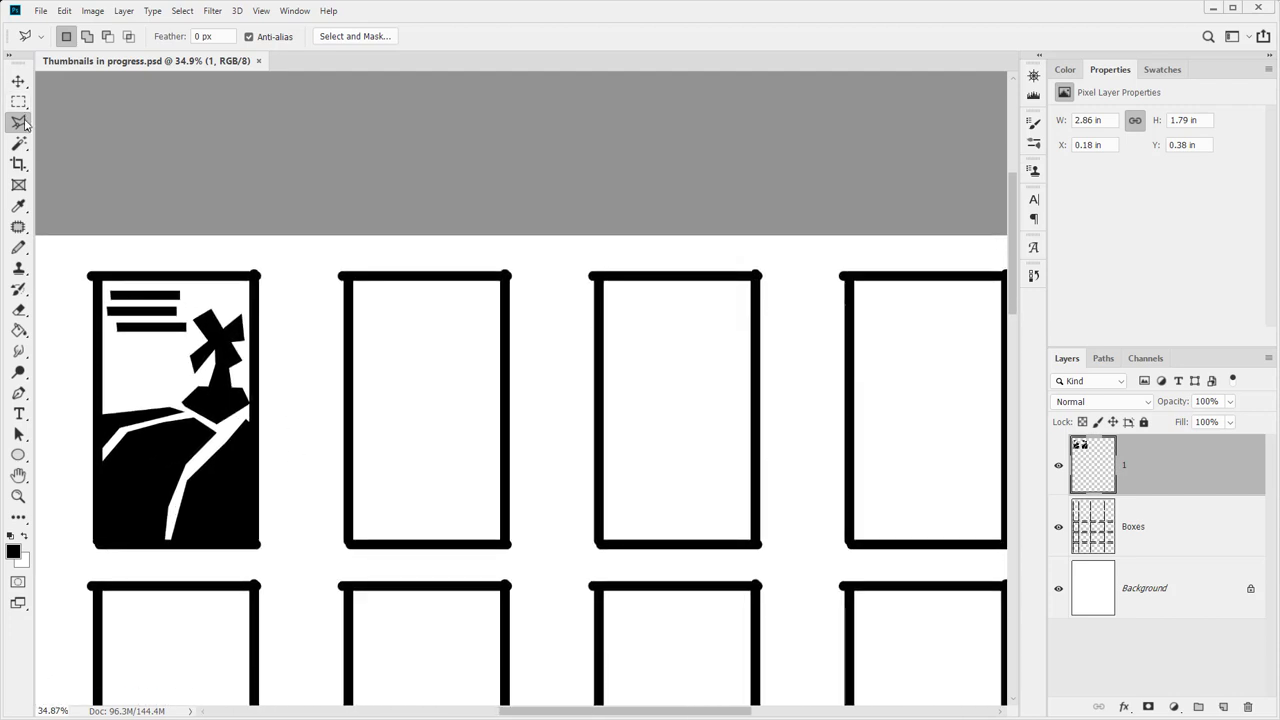
drag(18, 122, 70, 121)
mouse_move(386, 486)
mouse_down()
mouse_move(411, 425)
mouse_move(461, 421)
mouse_move(482, 388)
mouse_move(491, 398)
mouse_move(478, 400)
mouse_move(464, 489)
mouse_move(448, 457)
mouse_move(413, 486)
mouse_move(415, 444)
mouse_move(392, 470)
mouse_move(420, 429)
mouse_up()
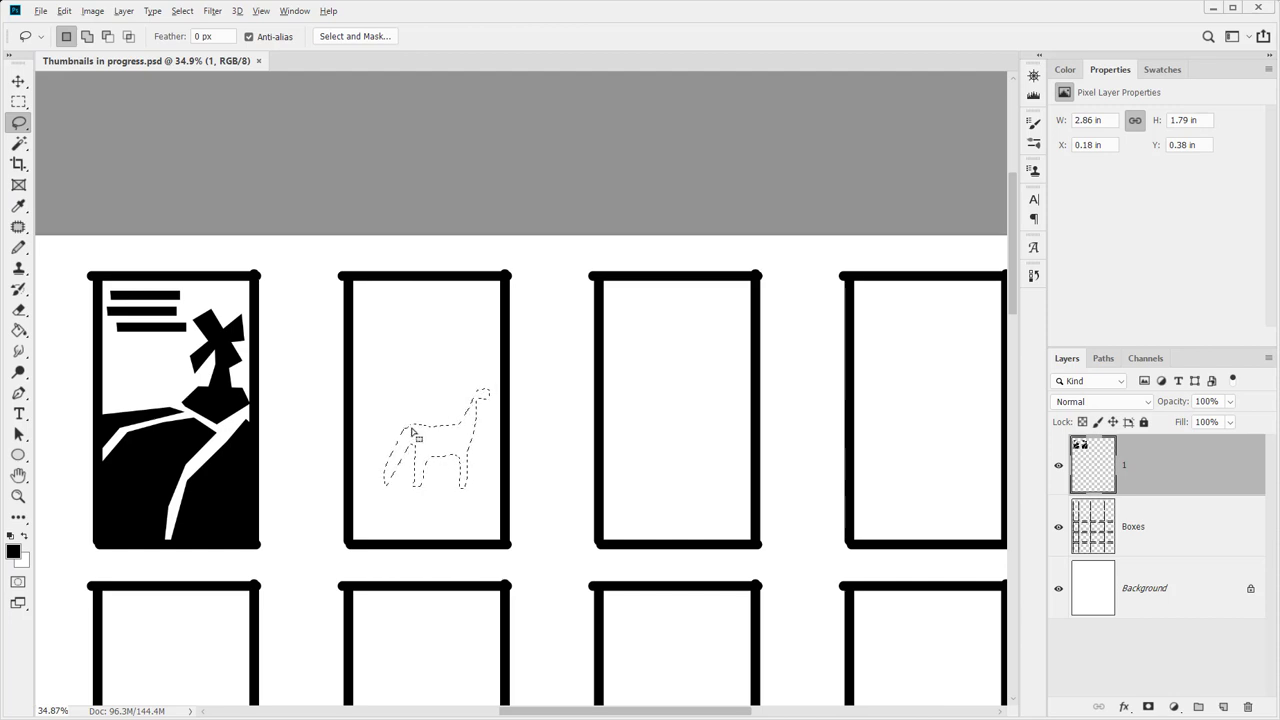
Fill the animal black and add a black rider on its back
key(alt+BackSpace)
key(ctrl+d)
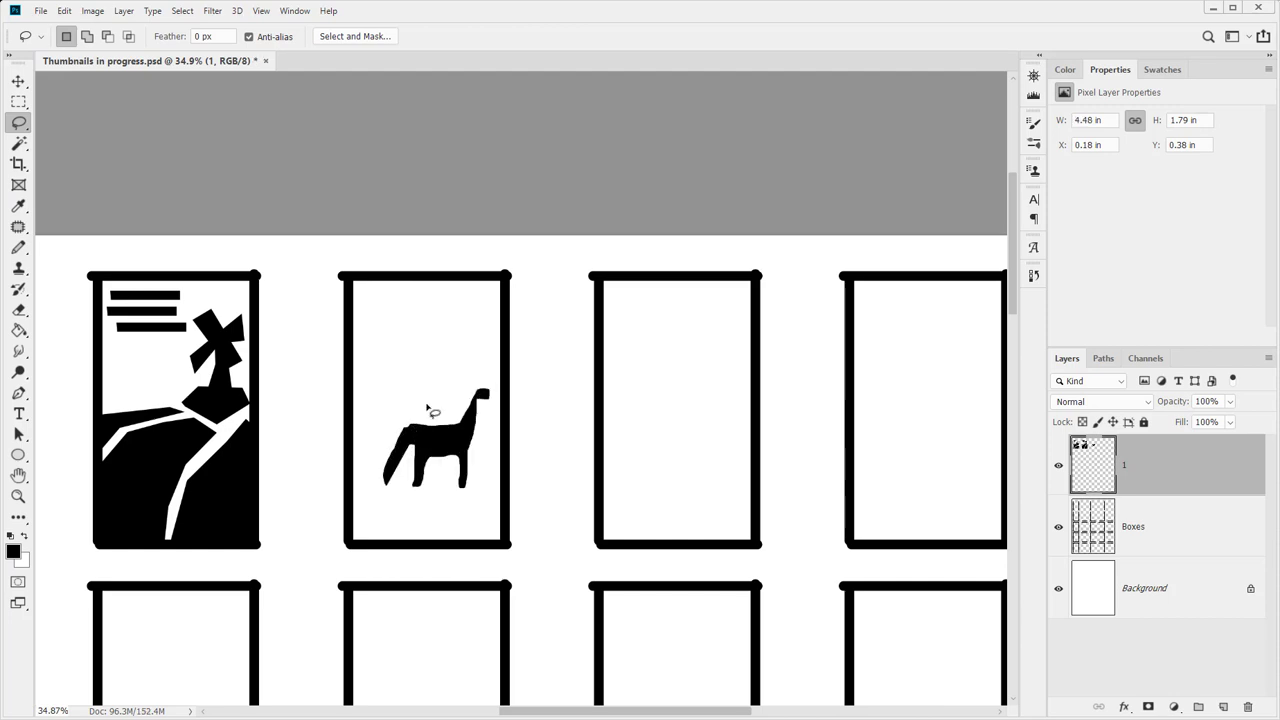
mouse_move(430, 386)
mouse_down()
mouse_move(434, 419)
mouse_move(476, 457)
mouse_up()
mouse_move(449, 397)
mouse_down()
mouse_move(466, 378)
mouse_move(451, 391)
mouse_move(428, 380)
mouse_up()
key(Delete)
key(ctrl+z)
key(alt+BackSpace)
key(ctrl+d)
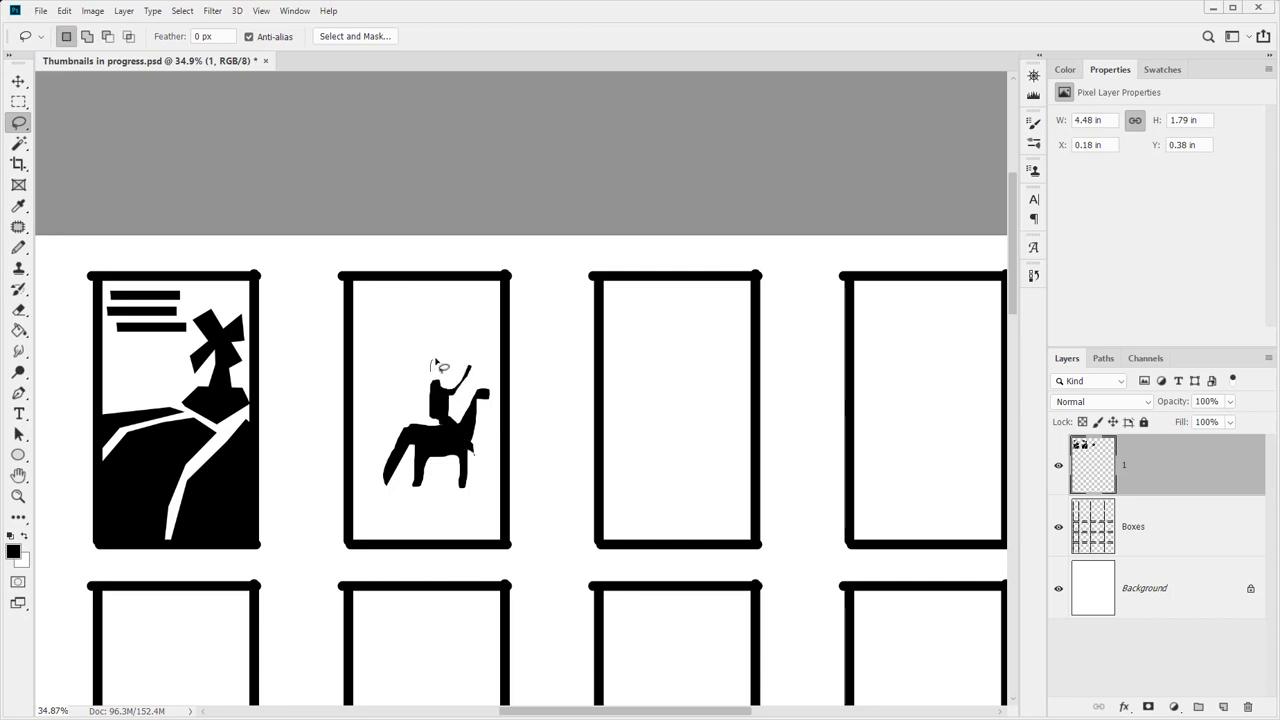
Fill the rider's head, hat and a raised lance black
mouse_move(434, 366)
mouse_down()
mouse_move(431, 354)
mouse_move(432, 368)
mouse_up()
key(alt+BackSpace)
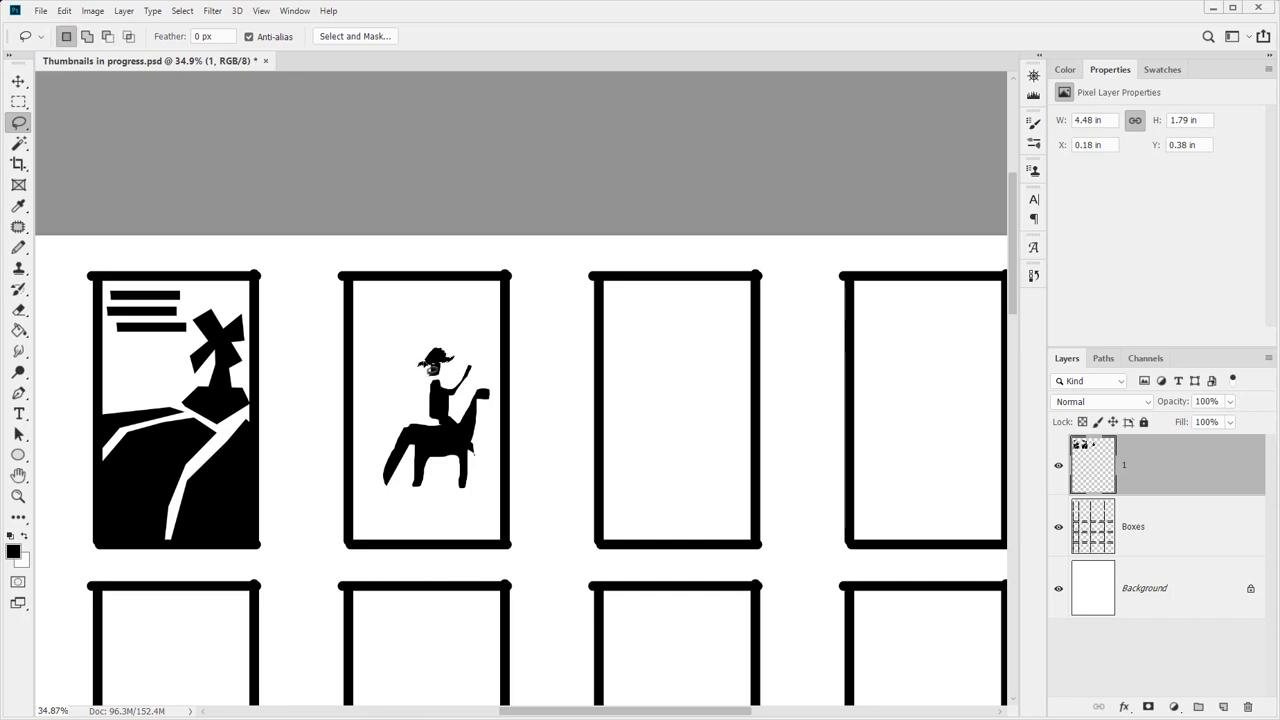
mouse_move(472, 395)
mouse_down()
mouse_move(447, 300)
mouse_move(481, 397)
mouse_up()
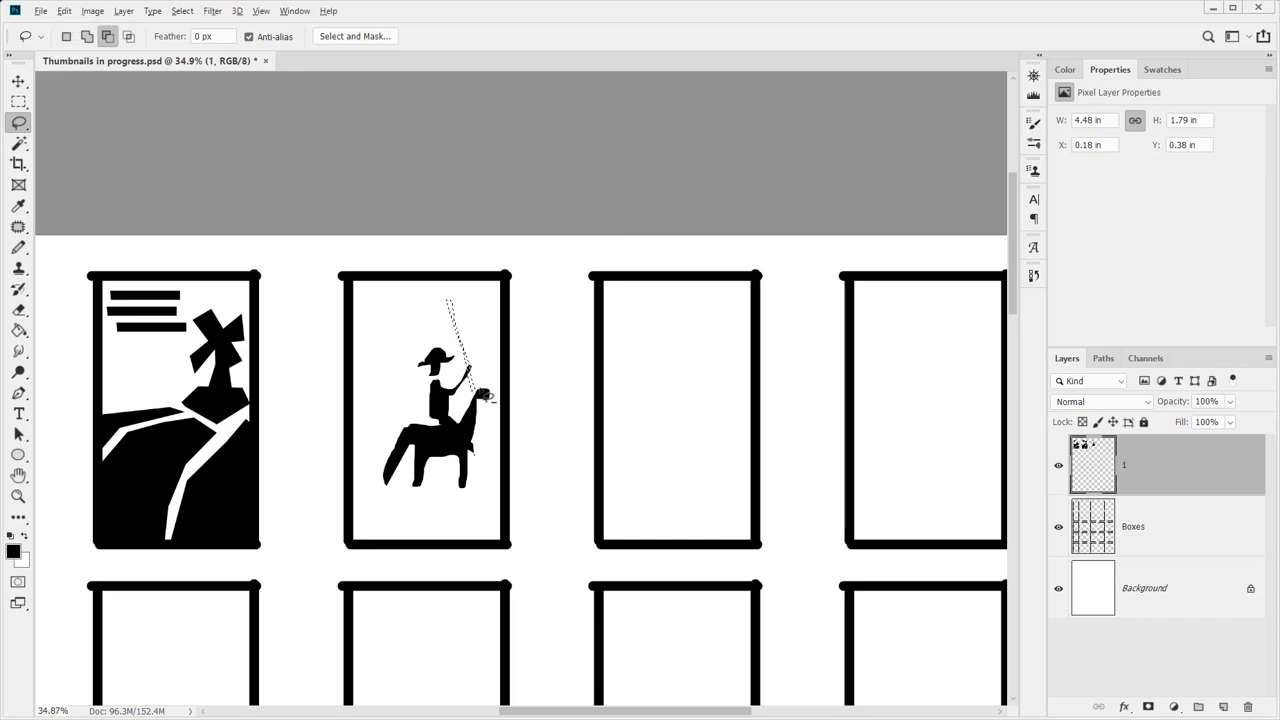
key(alt+BackSpace)
key(ctrl+d)
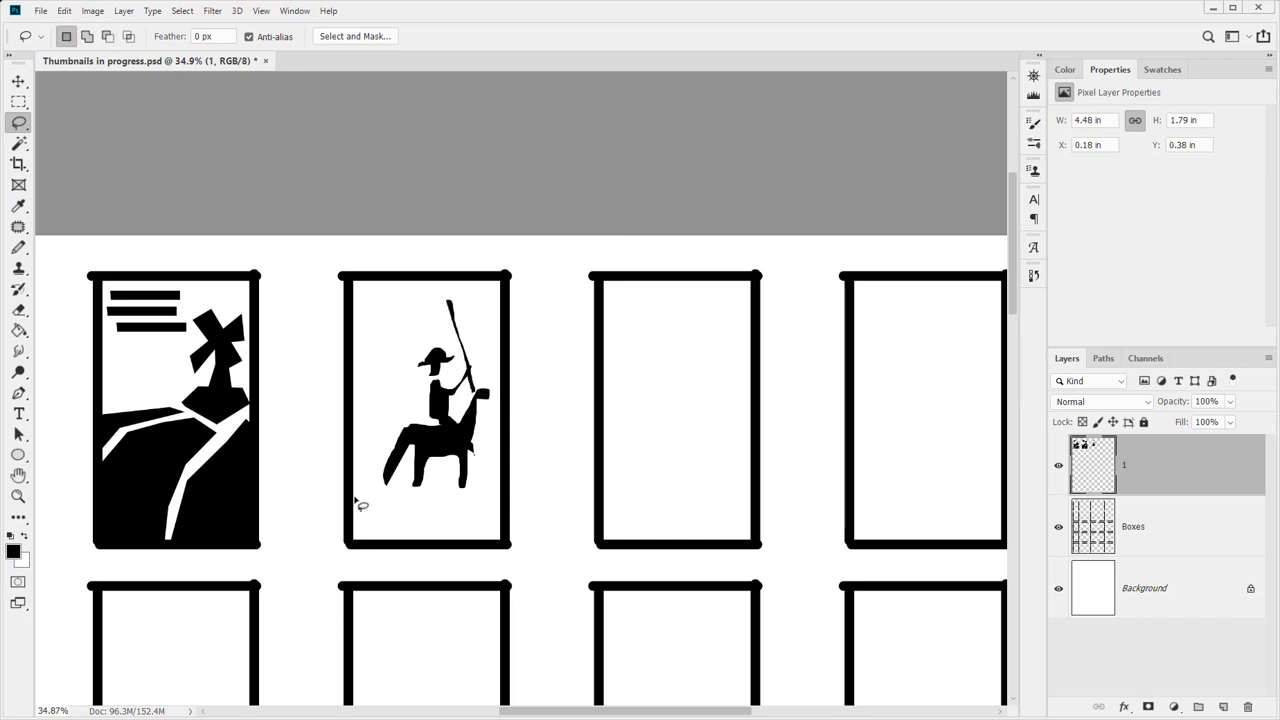
Add dark ground under the horse and a black title stroke at the box top
mouse_move(355, 495)
mouse_down()
mouse_move(505, 485)
mouse_move(476, 475)
mouse_move(465, 500)
mouse_move(457, 484)
mouse_move(403, 475)
mouse_move(380, 499)
mouse_move(375, 461)
mouse_move(355, 480)
mouse_move(364, 545)
mouse_move(505, 545)
mouse_up()
key(ctrl+d)
key(alt+BackSpace)
key(ctrl+d)
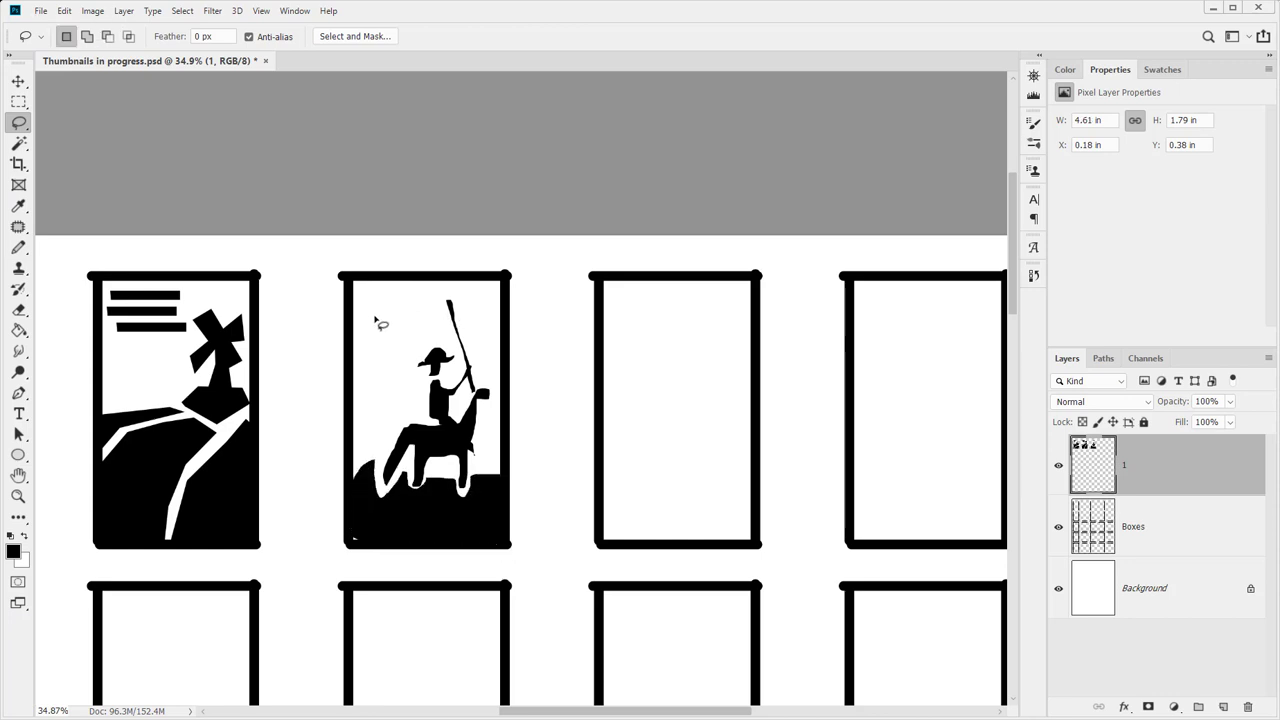
mouse_move(371, 300)
mouse_down()
mouse_move(420, 305)
mouse_move(355, 306)
mouse_move(375, 312)
mouse_move(384, 352)
mouse_up()
key(alt+BackSpace)
key(alt+BackSpace)
key(alt+BackSpace)
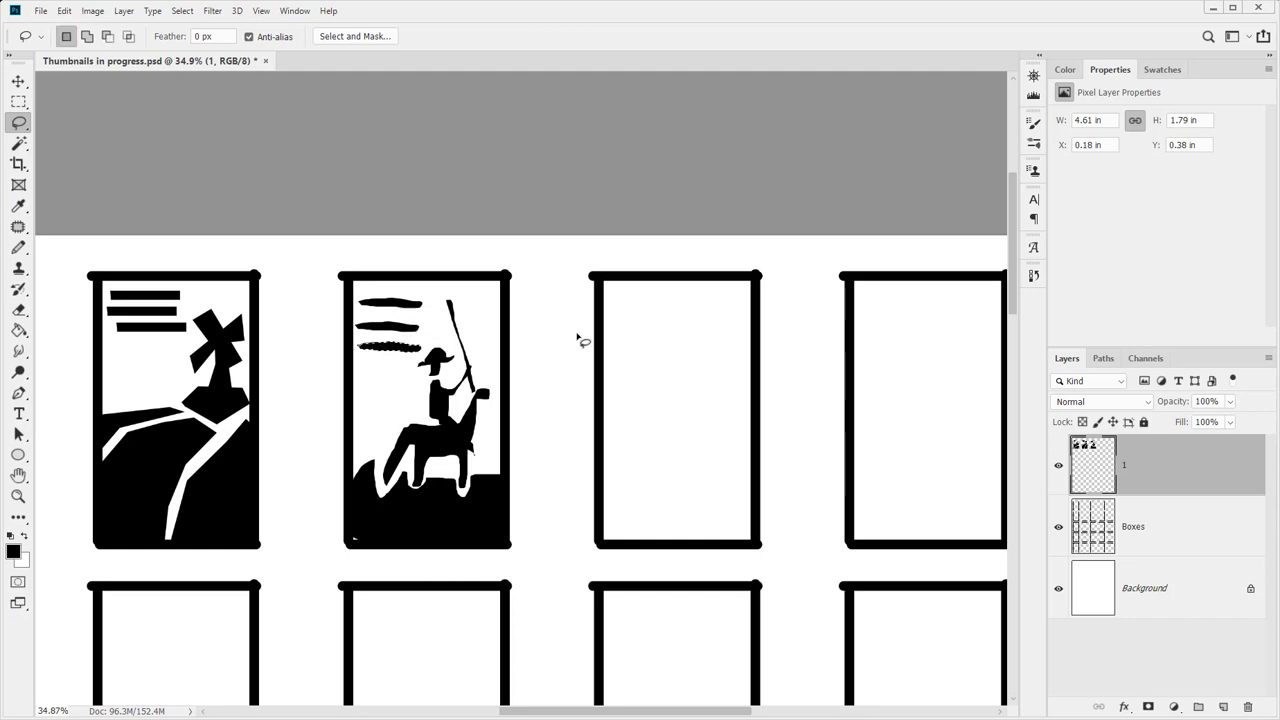
key(ctrl+d)
Zoom out to 10% to see the whole sheet, then zoom to 46.7% on the empty fourth box
key(z)
alt+click(529, 331)
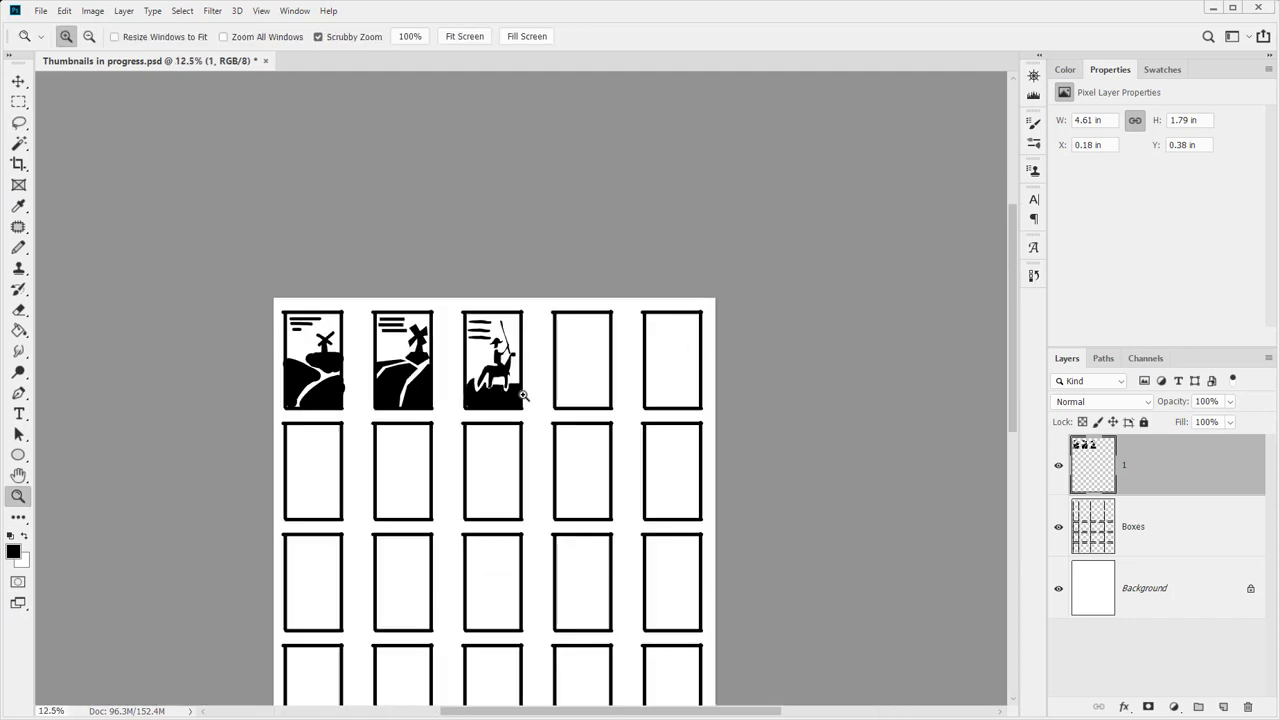
drag(420, 322, 405, 328)
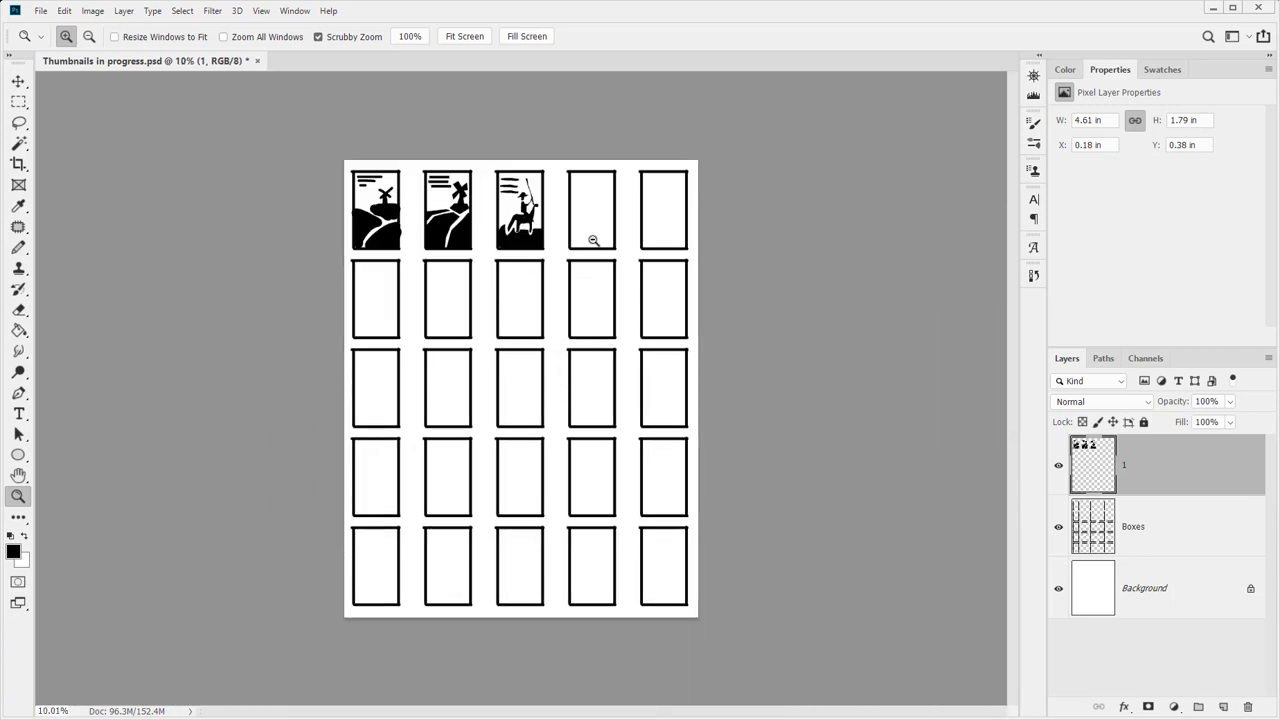
drag(593, 241, 666, 323)
drag(671, 263, 444, 340)
click(19, 122)
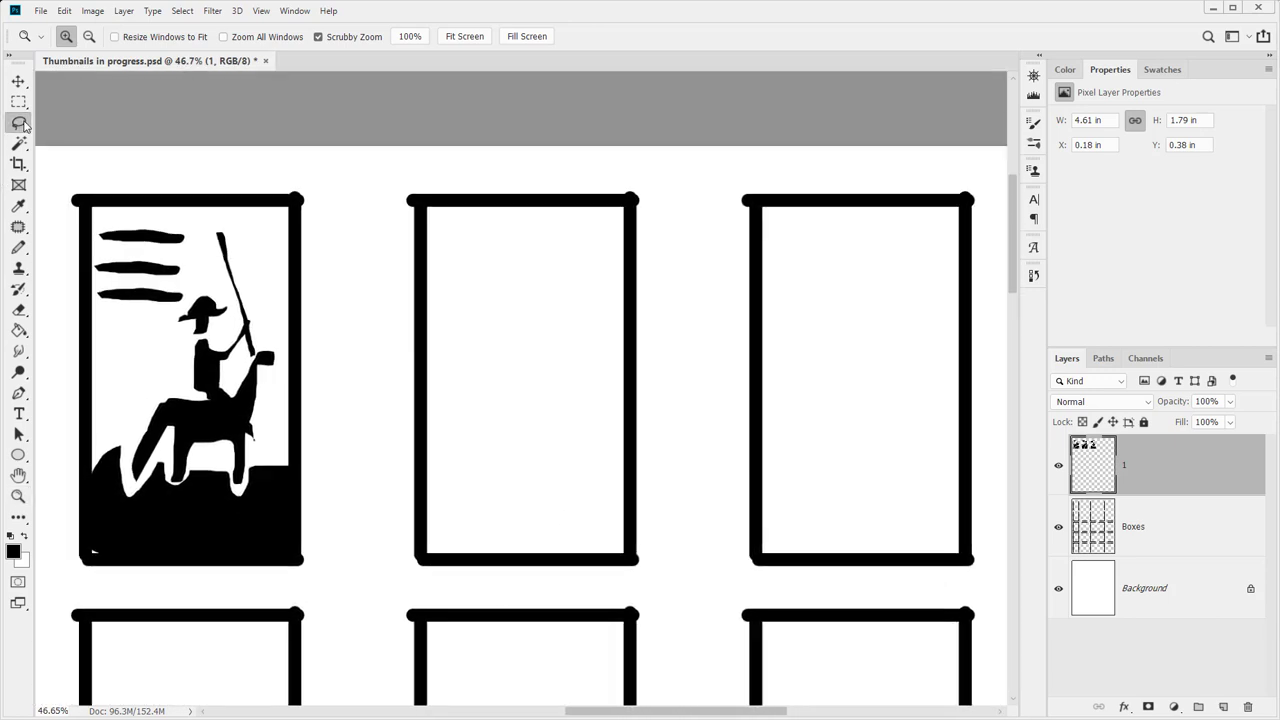
Fill the mount's body, neck and two legs black in the fourth box
mouse_move(534, 383)
mouse_down()
mouse_move(567, 353)
mouse_move(580, 380)
mouse_move(541, 383)
mouse_up()
key(alt+BackSpace)
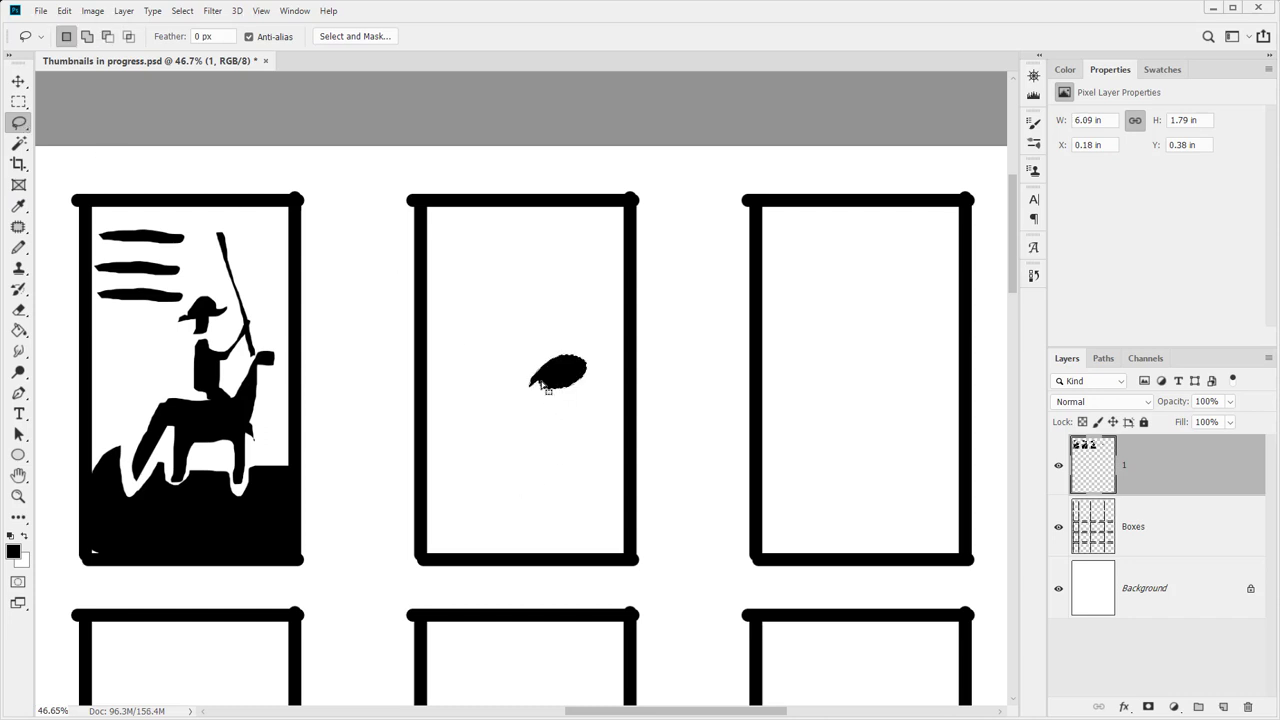
mouse_move(574, 362)
mouse_down()
mouse_move(595, 297)
mouse_move(591, 380)
mouse_move(555, 389)
mouse_move(549, 376)
mouse_move(543, 386)
mouse_move(560, 380)
mouse_move(563, 397)
mouse_move(532, 436)
mouse_move(541, 394)
mouse_move(601, 373)
mouse_move(608, 402)
mouse_move(597, 411)
mouse_move(597, 386)
mouse_move(578, 383)
mouse_move(577, 427)
mouse_move(585, 372)
mouse_up()
key(shift)
key(alt+BackSpace)
key(shift)
key(alt+BackSpace)
key(alt+BackSpace)
key(alt+BackSpace)
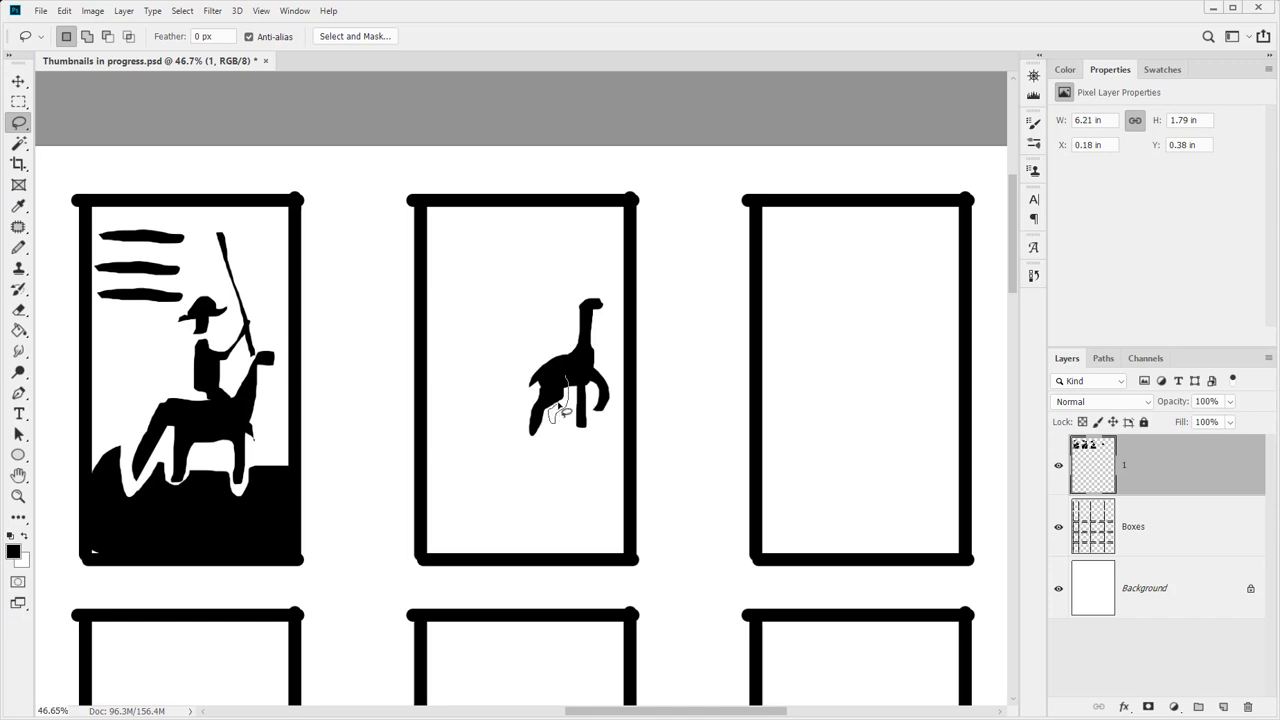
drag(563, 385, 566, 386)
key(alt+BackSpace)
Add a black head to the mount and erase a white strip across its neck
drag(550, 351, 553, 353)
key(shift)
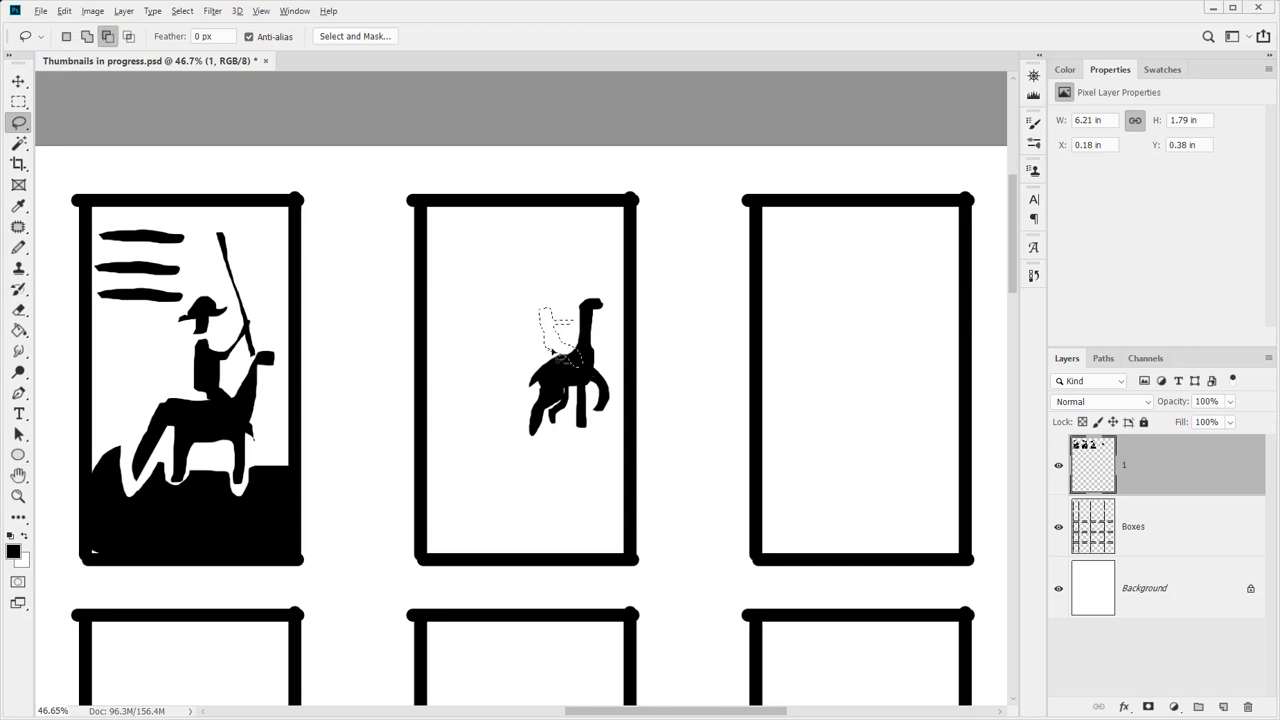
key(alt+BackSpace)
key(ctrl+d)
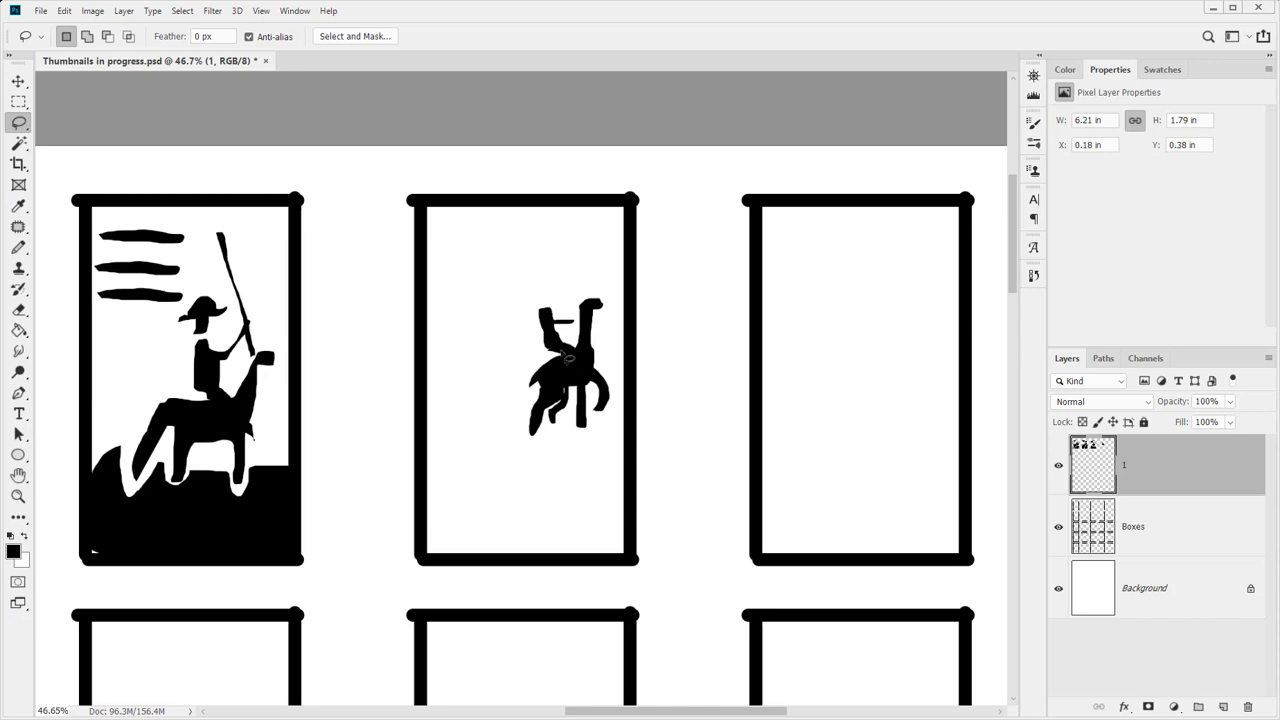
mouse_move(572, 357)
mouse_down()
mouse_move(576, 388)
mouse_move(576, 356)
mouse_up()
mouse_move(579, 348)
mouse_down()
mouse_move(575, 378)
mouse_move(566, 340)
mouse_up()
key(Delete)
key(ctrl+d)
Fill the rider's hat, hand and reins black
drag(524, 302, 523, 305)
key(alt+BackSpace)
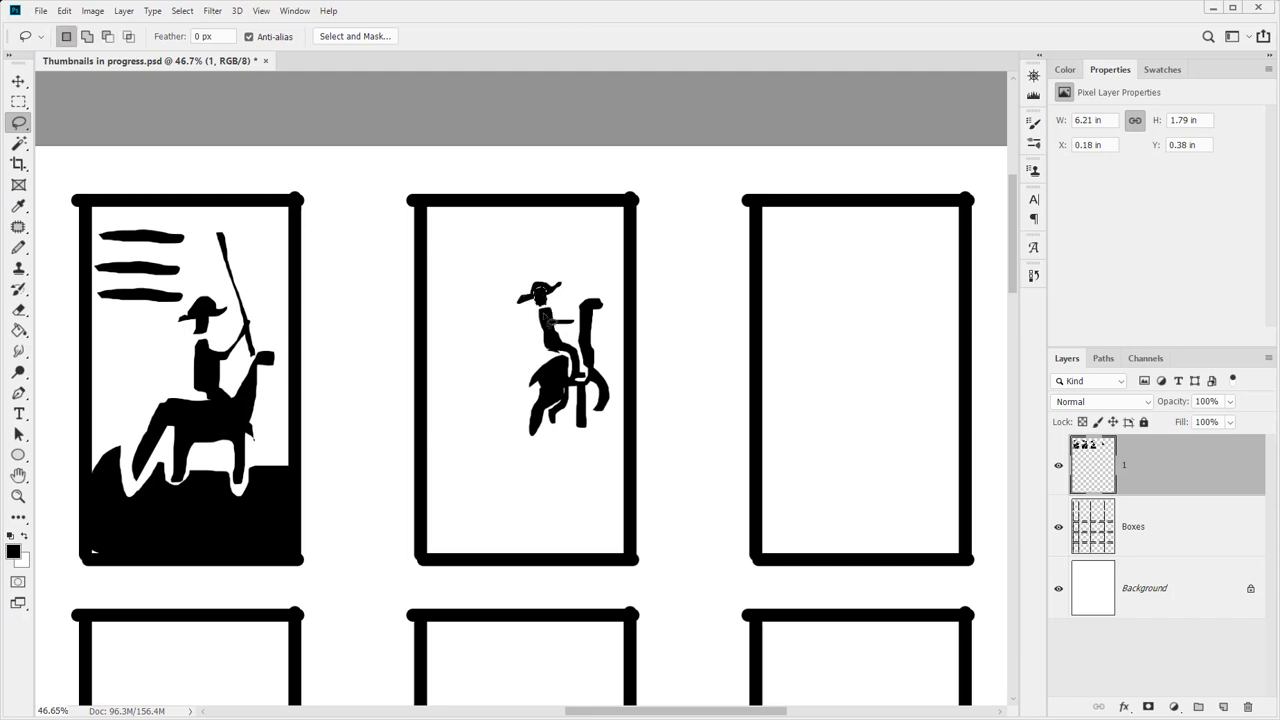
mouse_move(560, 320)
mouse_down()
mouse_move(591, 293)
mouse_move(561, 322)
mouse_move(550, 277)
mouse_move(584, 300)
mouse_move(536, 232)
mouse_move(558, 244)
mouse_move(573, 297)
mouse_up()
key(alt+BackSpace)
key(alt+BackSpace)
Select the rider and sword and rotate them to tilt forward
mouse_move(560, 214)
mouse_down()
mouse_move(516, 241)
mouse_move(498, 288)
mouse_move(501, 410)
mouse_move(585, 432)
mouse_move(622, 398)
mouse_move(628, 285)
mouse_up()
mouse_move(505, 412)
mouse_down()
mouse_move(540, 460)
mouse_move(618, 393)
mouse_move(548, 414)
mouse_up()
key(ctrl+t)
mouse_move(577, 257)
mouse_down()
mouse_move(553, 249)
mouse_move(563, 286)
mouse_move(606, 277)
mouse_move(620, 334)
mouse_move(605, 285)
mouse_move(600, 366)
mouse_move(576, 325)
mouse_up()
key(Return)
key(ctrl+t)
key(Return)
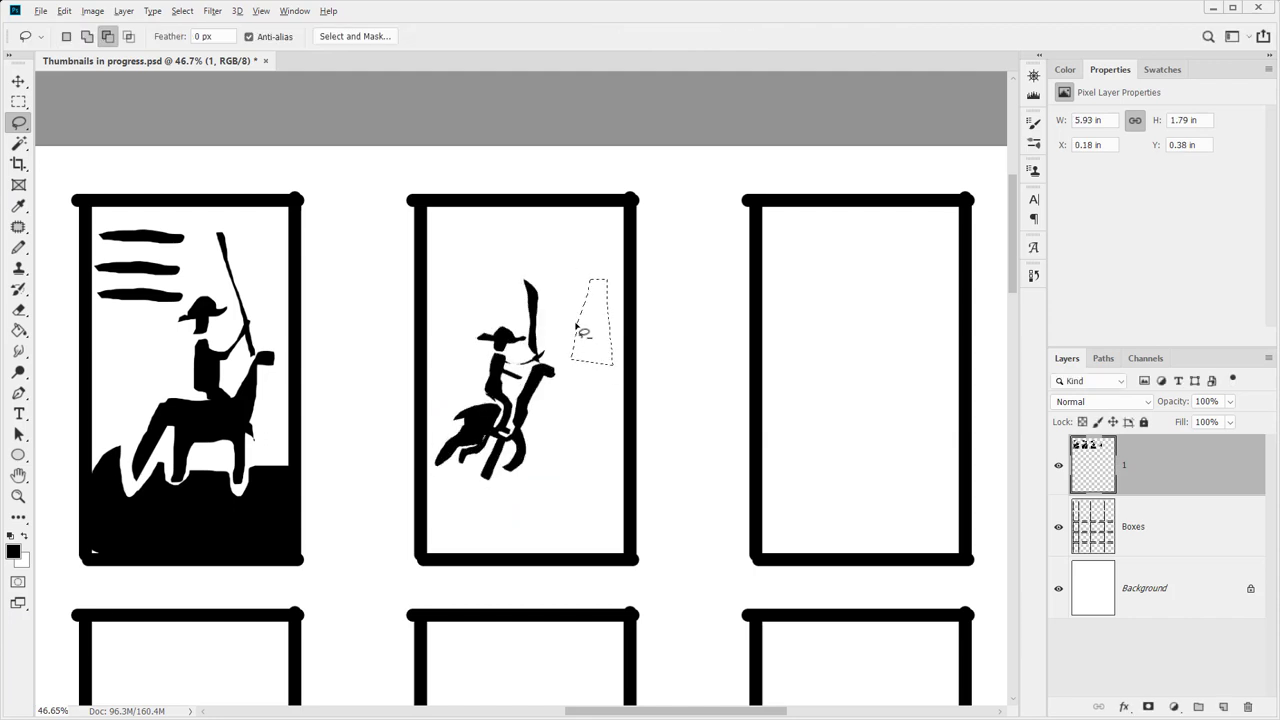
Fill the windmill tower and its sails black
key(alt+BackSpace)
key(ctrl+d)
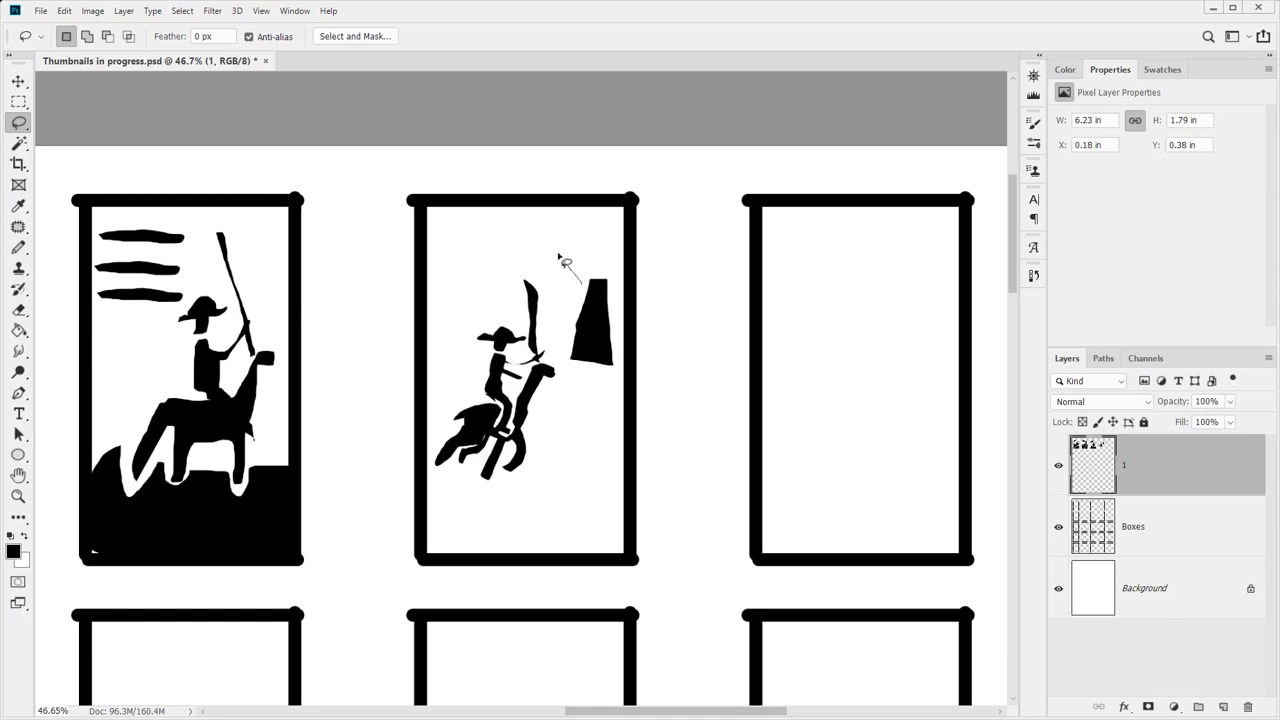
mouse_move(558, 256)
mouse_down()
mouse_move(611, 307)
mouse_move(582, 288)
mouse_up()
key(alt+BackSpace)
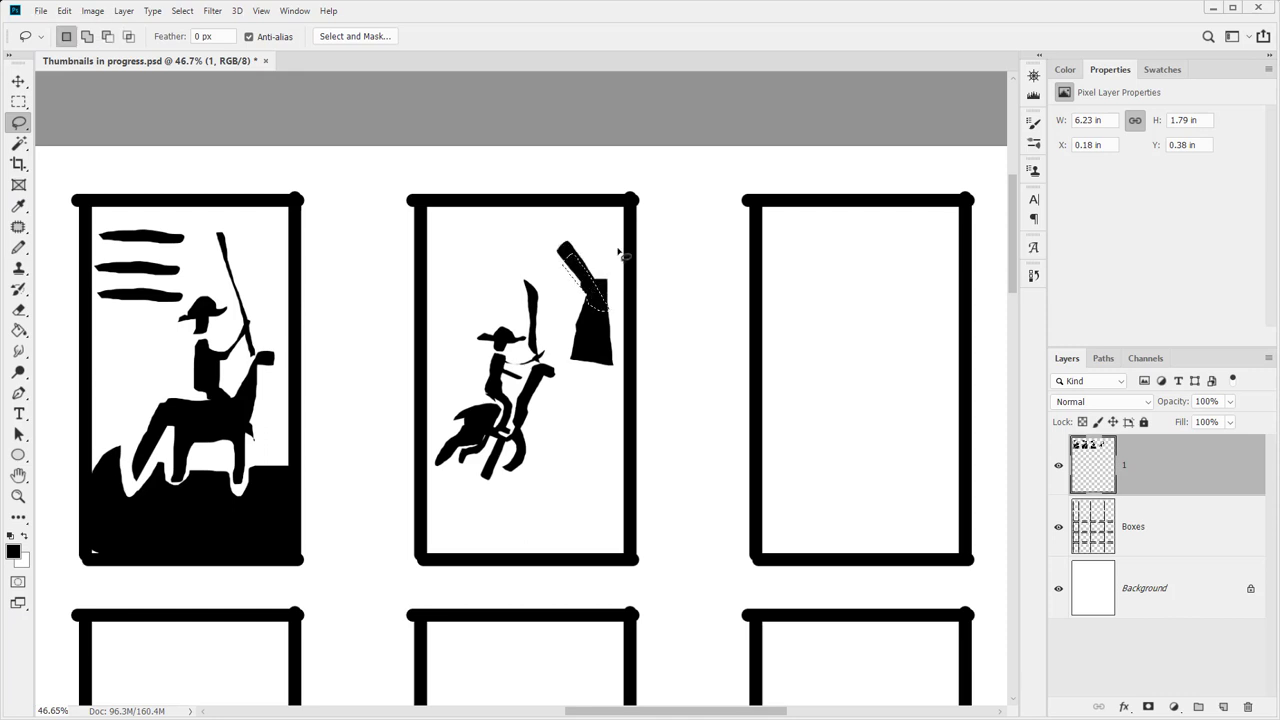
key(ctrl+d)
mouse_move(604, 288)
mouse_down()
mouse_move(627, 258)
mouse_move(621, 243)
mouse_move(601, 285)
mouse_move(556, 312)
mouse_move(590, 296)
mouse_move(625, 323)
mouse_move(598, 291)
mouse_up()
key(alt+BackSpace)
key(ctrl+d)
key(alt+BackSpace)
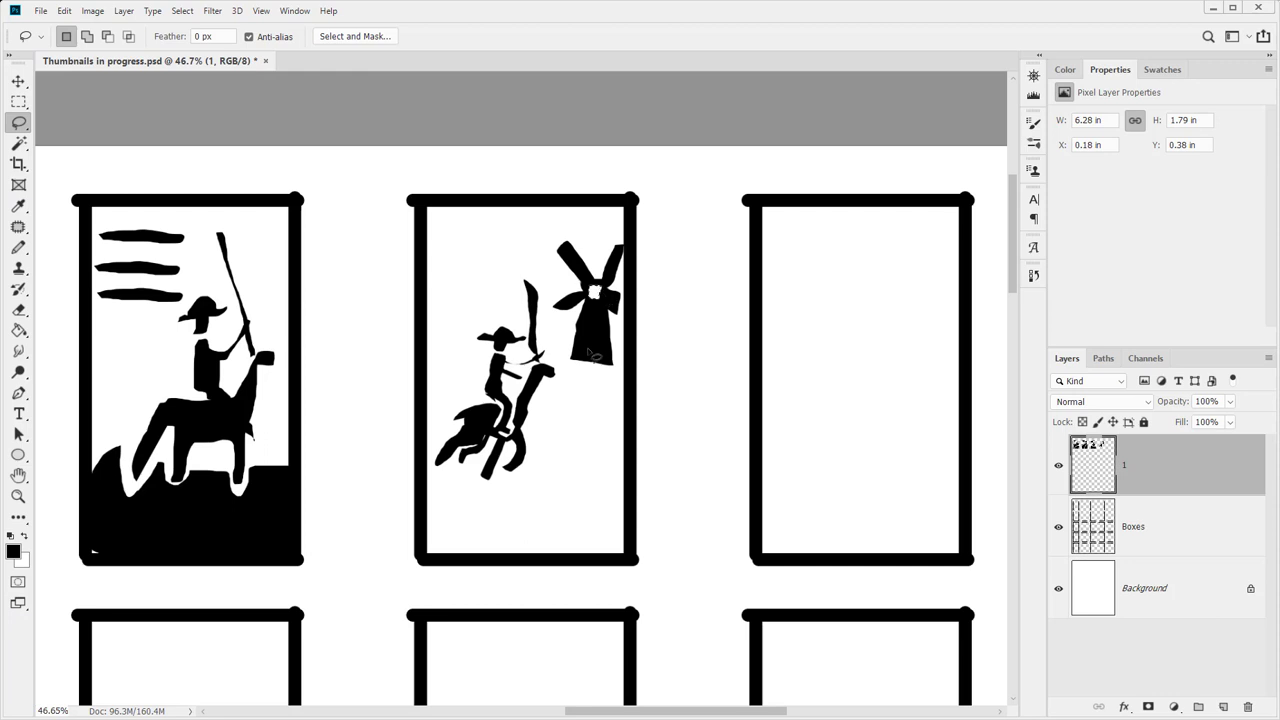
Fill the windmill's door area and the hill below it black
mouse_move(605, 370)
mouse_down()
mouse_move(545, 390)
mouse_move(586, 414)
mouse_move(641, 428)
mouse_move(640, 416)
mouse_up()
key(alt+BackSpace)
key(ctrl+d)
key(alt)
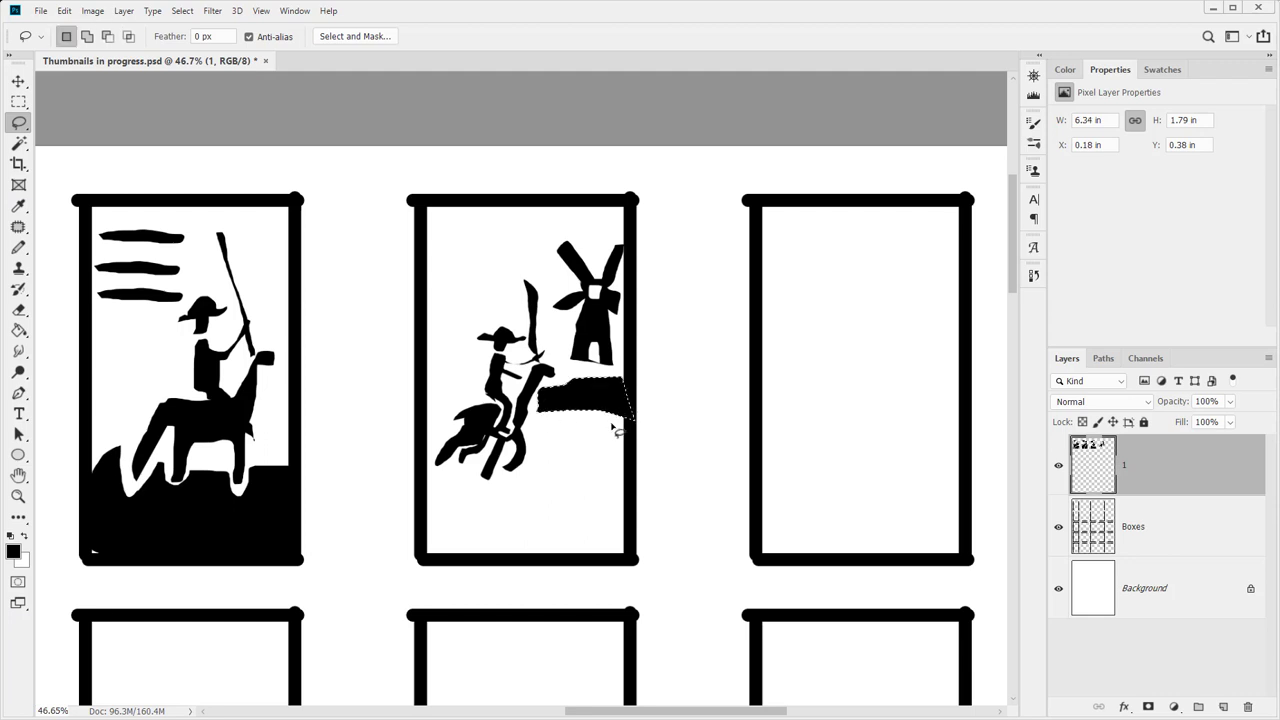
mouse_move(628, 428)
mouse_down()
mouse_move(530, 420)
mouse_move(530, 459)
mouse_move(603, 472)
mouse_move(633, 498)
mouse_move(646, 463)
mouse_up()
key(alt+BackSpace)
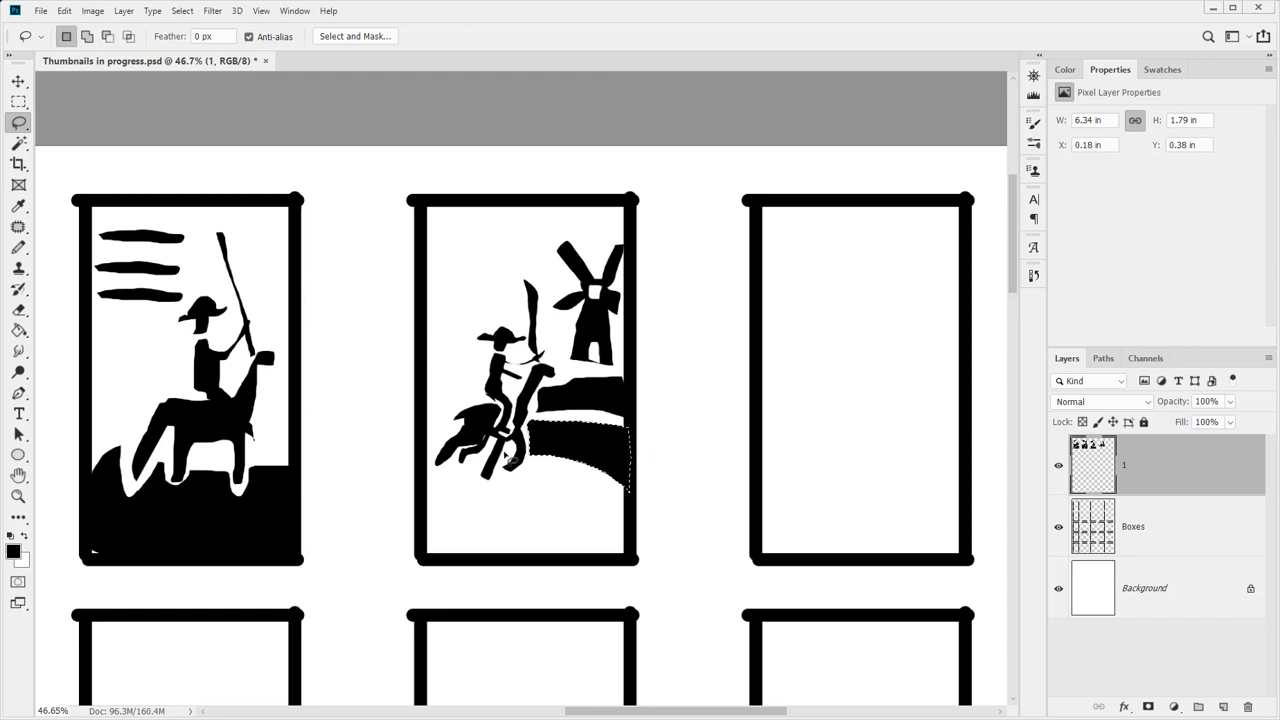
key(ctrl+d)
Blacken the area by the horse's nose, the ground beneath it and a sky line at the top
key(alt)
mouse_move(476, 400)
mouse_down()
mouse_move(440, 405)
mouse_move(480, 402)
mouse_move(466, 396)
mouse_move(432, 446)
mouse_move(450, 450)
mouse_move(460, 422)
mouse_move(446, 422)
mouse_up()
key(alt)
key(alt+BackSpace)
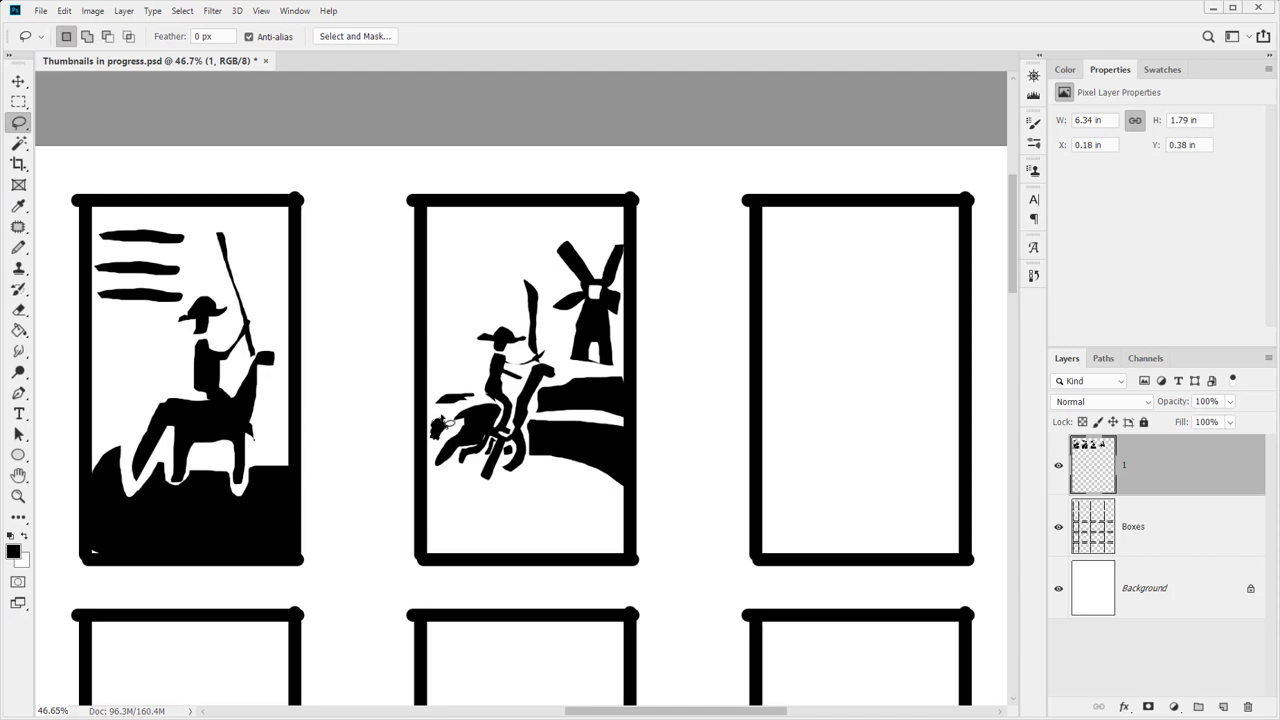
key(ctrl+d)
mouse_move(428, 533)
mouse_down()
mouse_move(432, 550)
mouse_move(620, 546)
mouse_move(618, 494)
mouse_move(565, 470)
mouse_move(525, 465)
mouse_move(497, 482)
mouse_move(428, 460)
mouse_up()
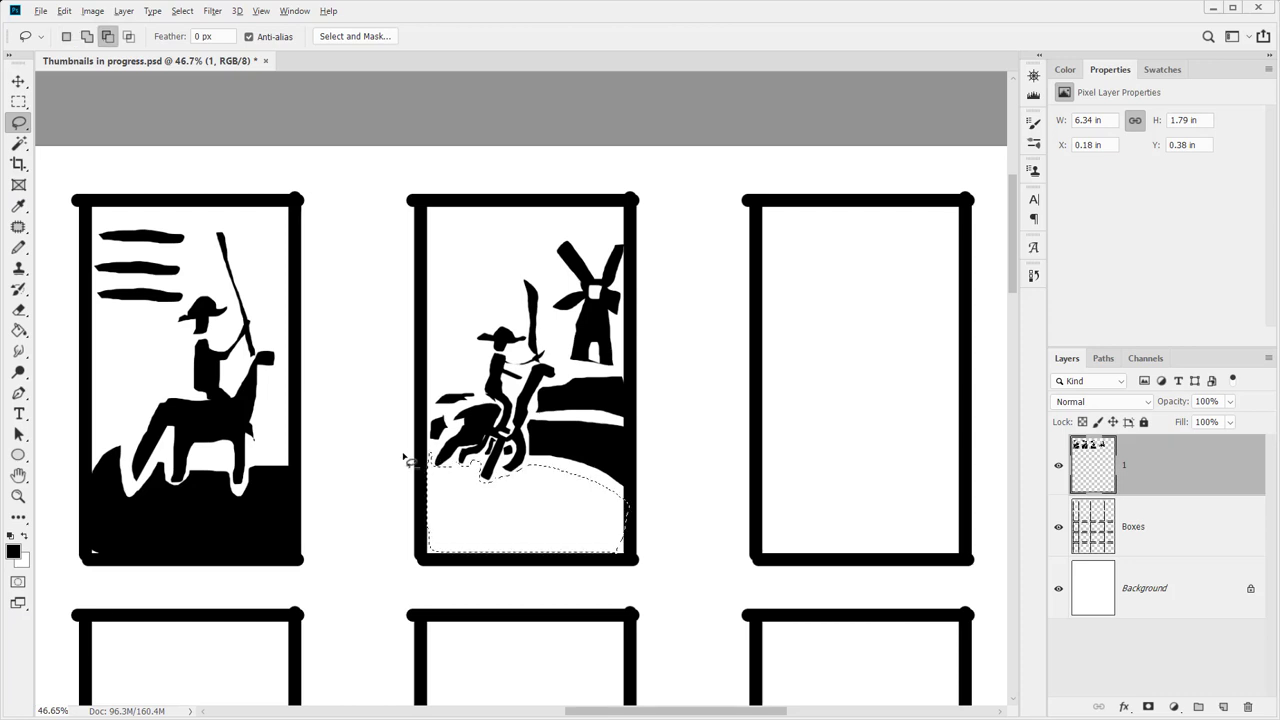
key(alt+BackSpace)
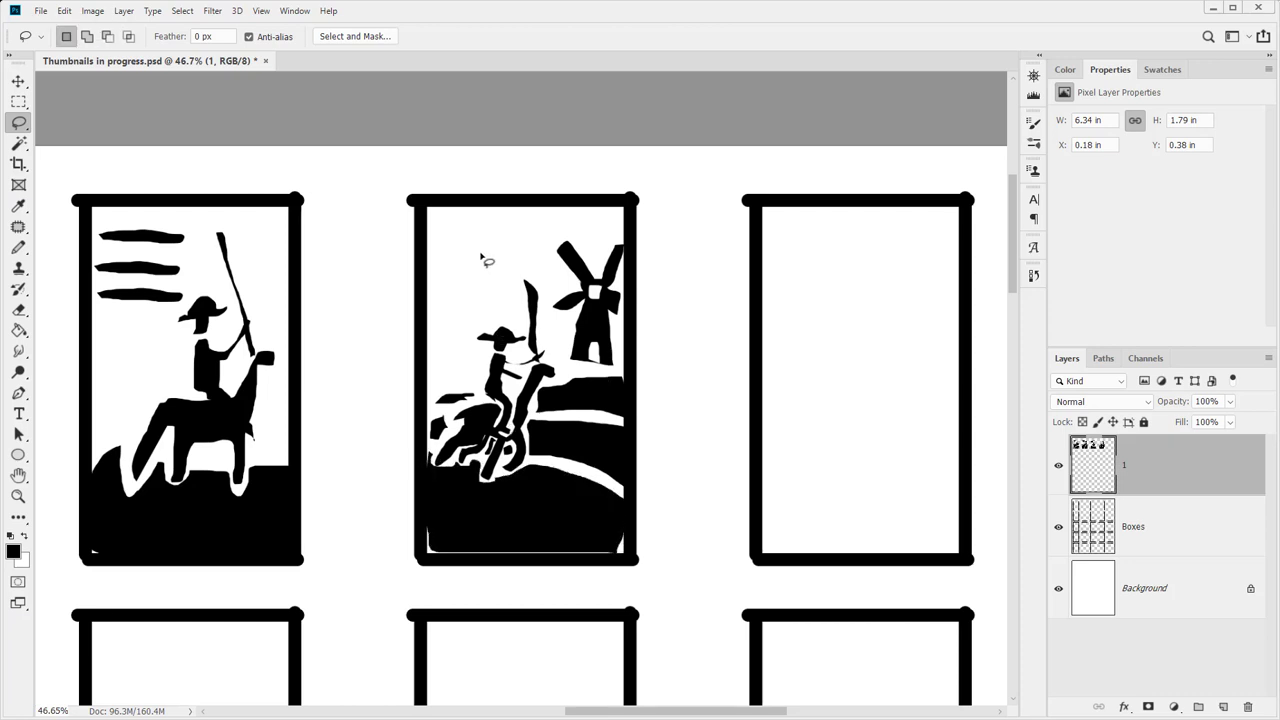
mouse_move(443, 220)
mouse_down()
mouse_move(502, 228)
mouse_move(436, 233)
mouse_move(473, 249)
mouse_move(462, 285)
mouse_move(443, 271)
mouse_up()
key(alt+BackSpace)
key(alt+BackSpace)
key(alt+BackSpace)
Zoom out to 16.7% to show the whole page of boxes and save the sheet
key(z)
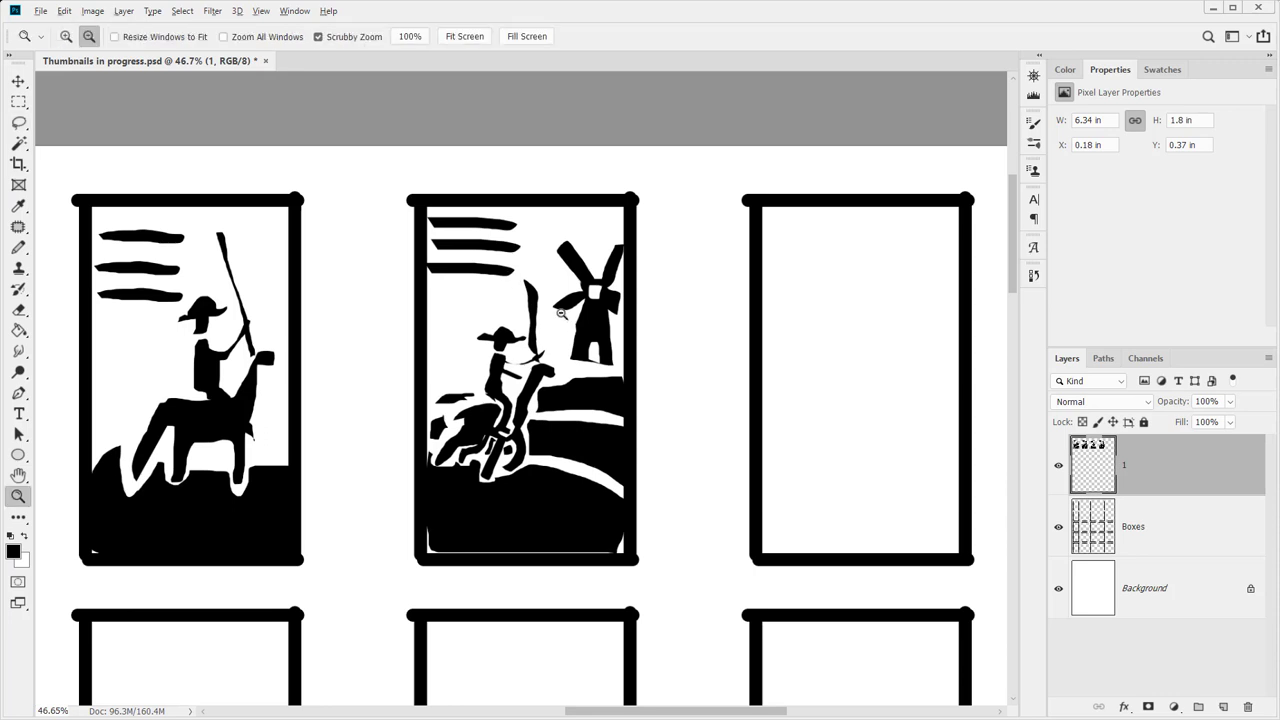
alt+click(562, 408)
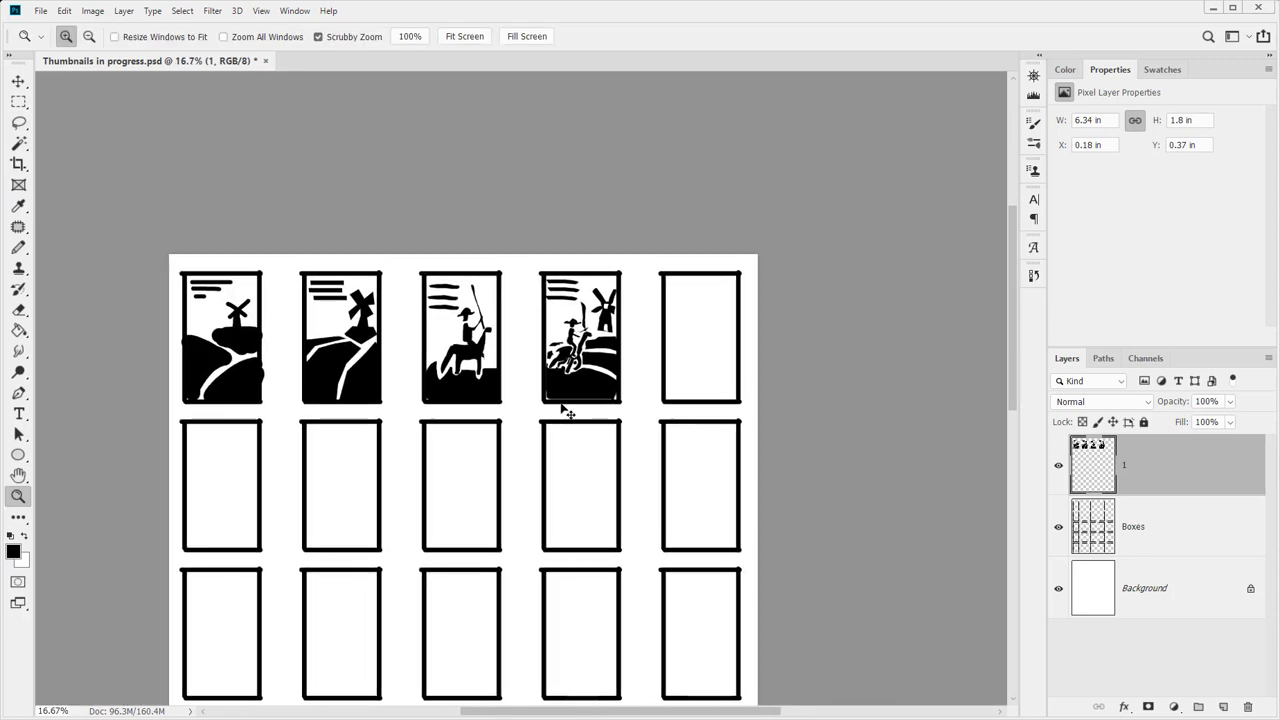
key(ctrl+s)
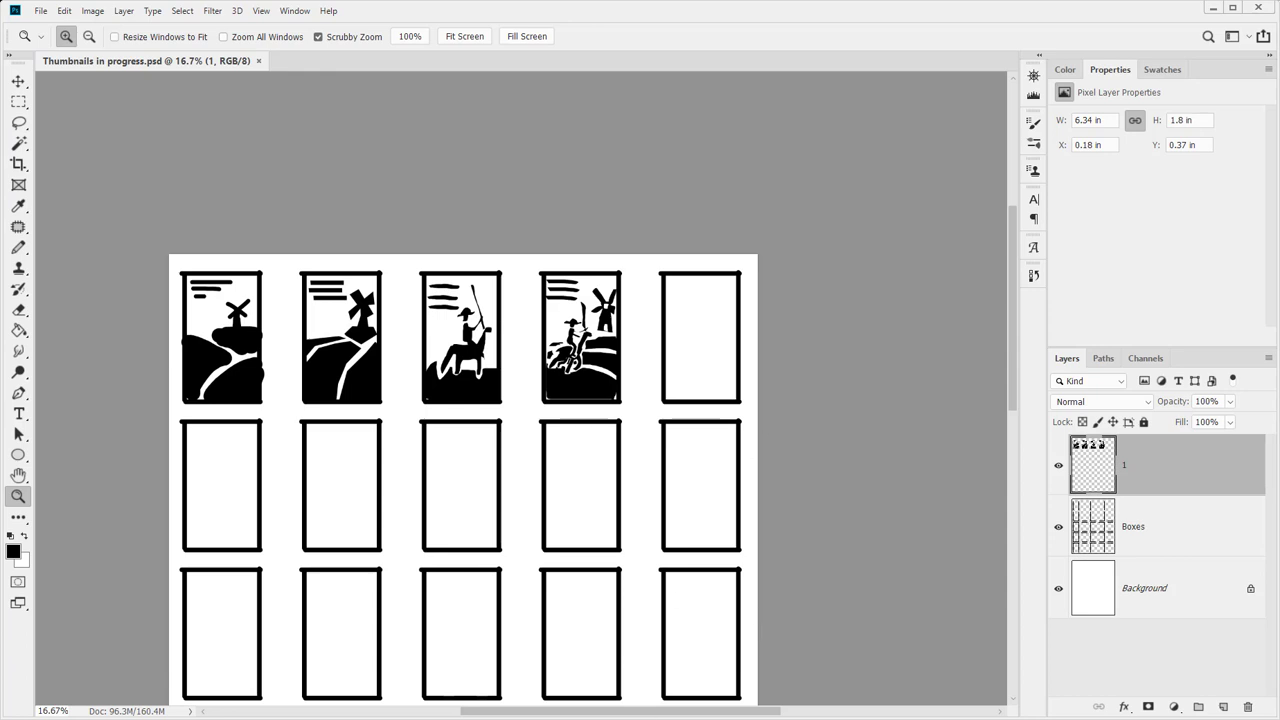
key(b)
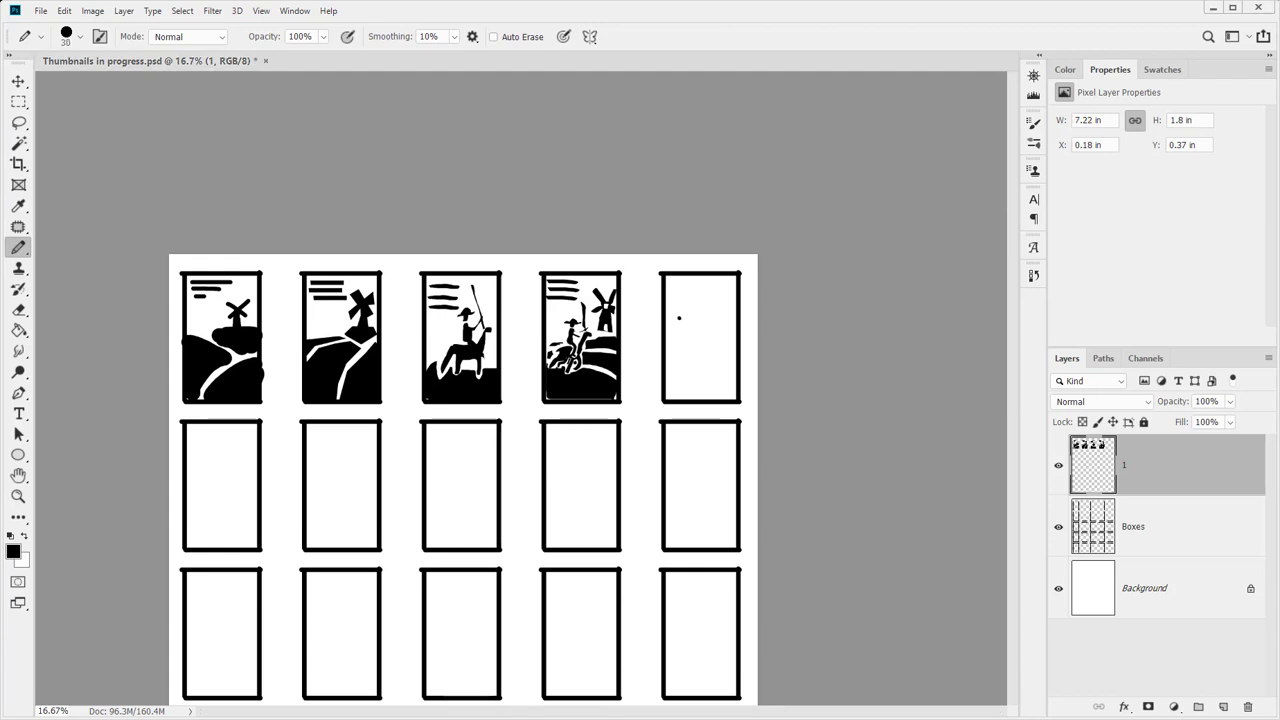
With a size-9 pencil, sketch a horse, a hatted rider and a raised lance in the fifth box
key(z)
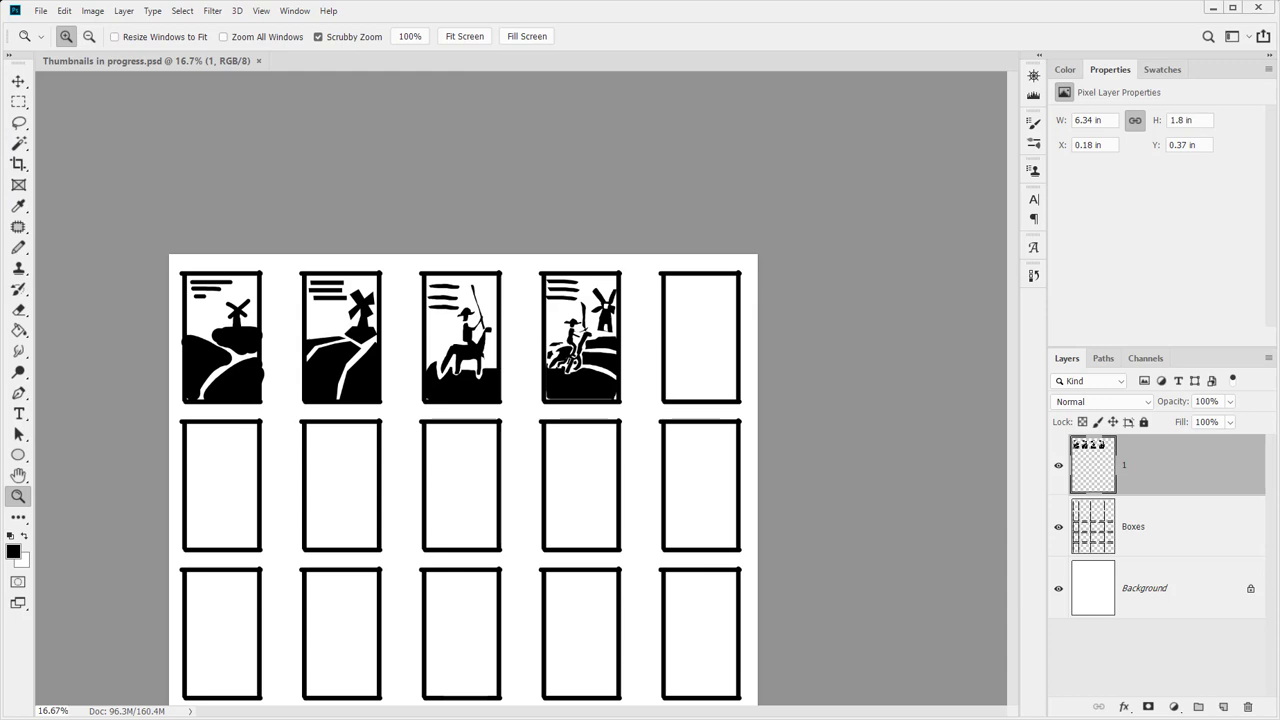
key(b)
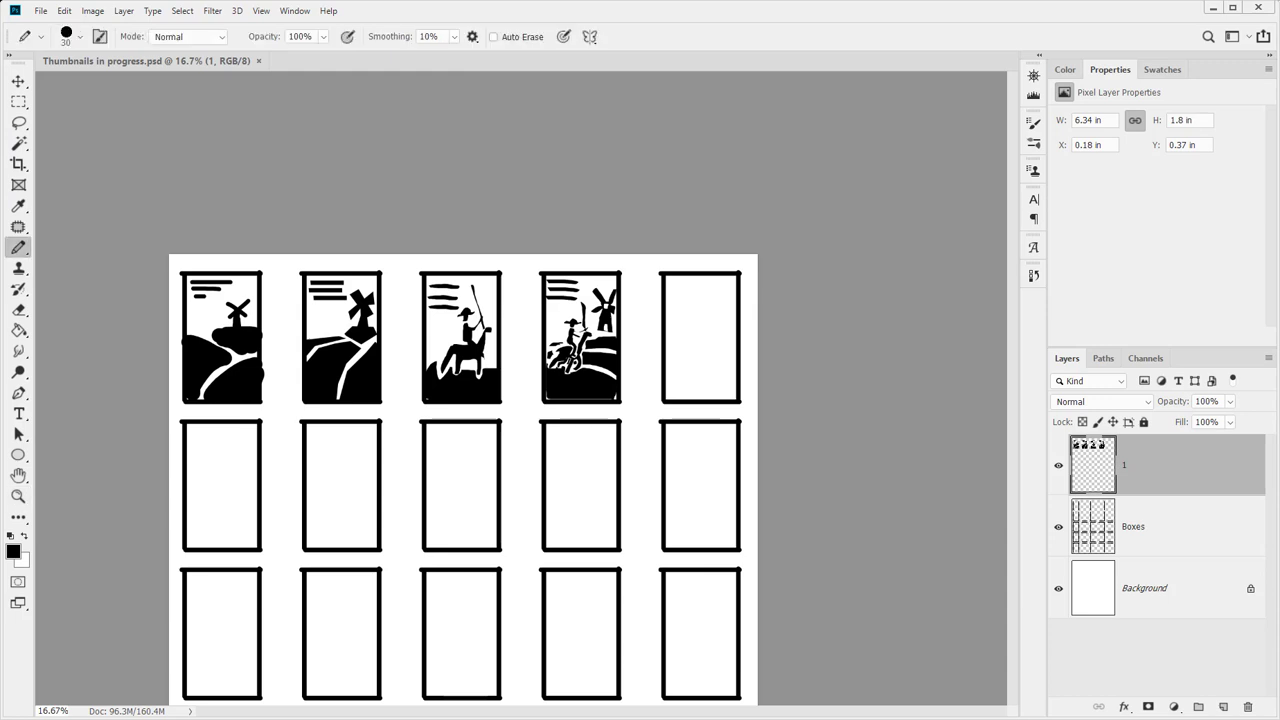
key(bracketleft)
key(bracketleft)
key(bracketleft)
mouse_move(678, 344)
mouse_down()
mouse_move(695, 335)
mouse_move(686, 367)
mouse_up()
drag(691, 343, 709, 346)
mouse_move(696, 337)
mouse_down()
mouse_move(723, 318)
mouse_move(710, 367)
mouse_move(710, 334)
mouse_up()
mouse_move(693, 340)
mouse_down()
mouse_move(690, 360)
mouse_move(705, 362)
mouse_move(715, 313)
mouse_move(697, 316)
mouse_up()
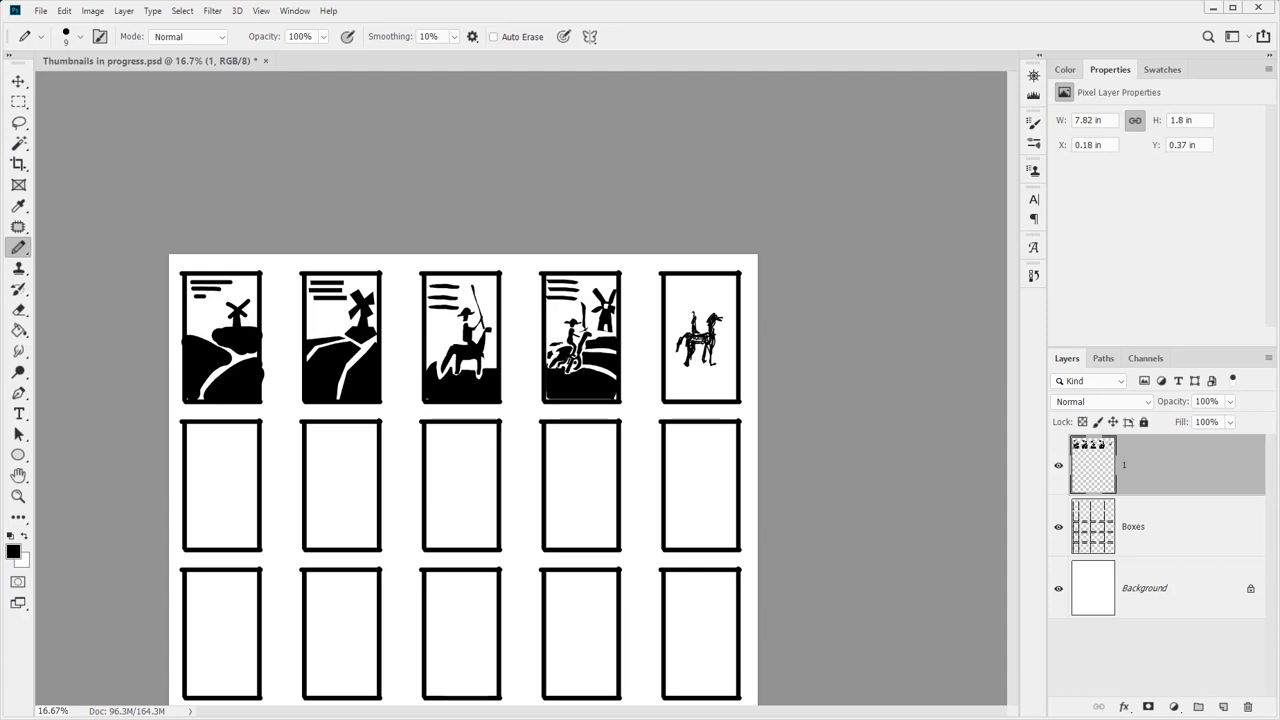
drag(687, 310, 695, 311)
mouse_move(710, 314)
mouse_down()
mouse_move(709, 278)
mouse_move(706, 334)
mouse_move(686, 364)
mouse_move(714, 365)
mouse_up()
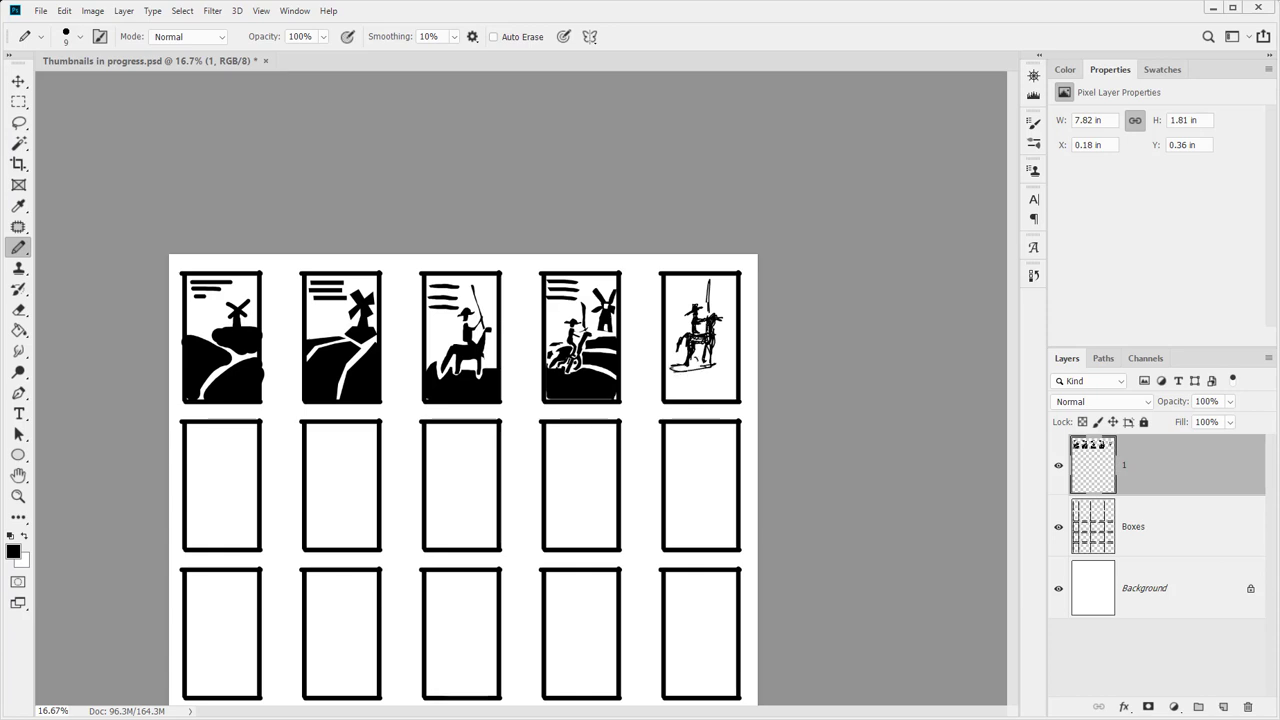
key(l)
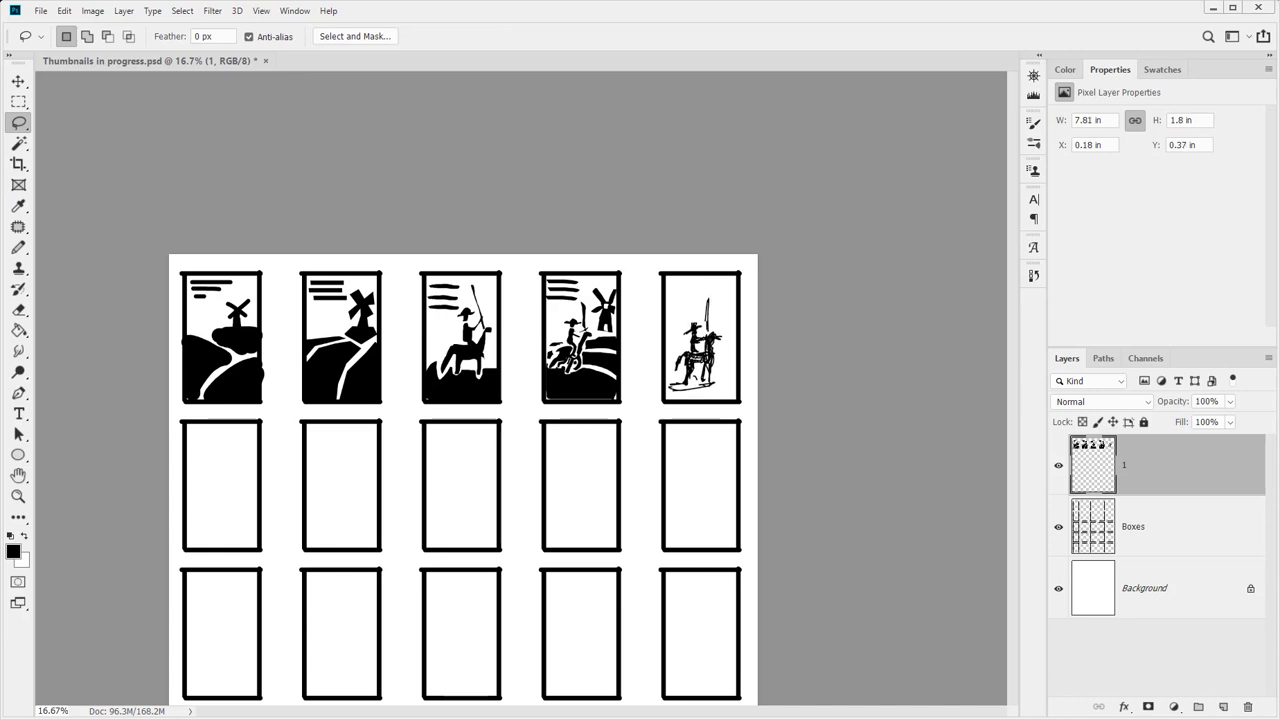
Pencil a small windmill and sky lines around the fifth box's rider
key(b)
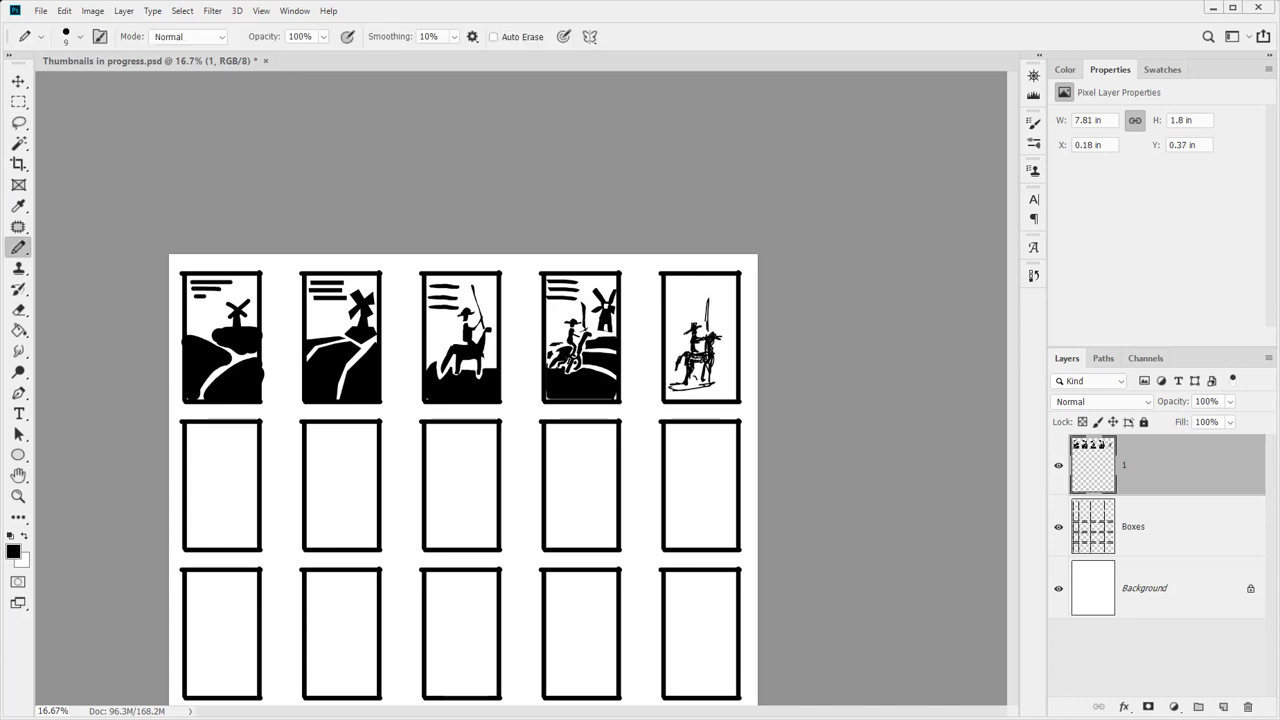
click(726, 311)
mouse_move(676, 312)
mouse_down()
mouse_move(670, 332)
mouse_move(683, 316)
mouse_up()
drag(686, 286, 726, 290)
mouse_move(713, 333)
mouse_down()
mouse_move(736, 329)
mouse_move(684, 347)
mouse_move(736, 347)
mouse_move(732, 366)
mouse_up()
Undo the stray stroke and stamp all visible layers into a merged Layer 1
key(ctrl+z)
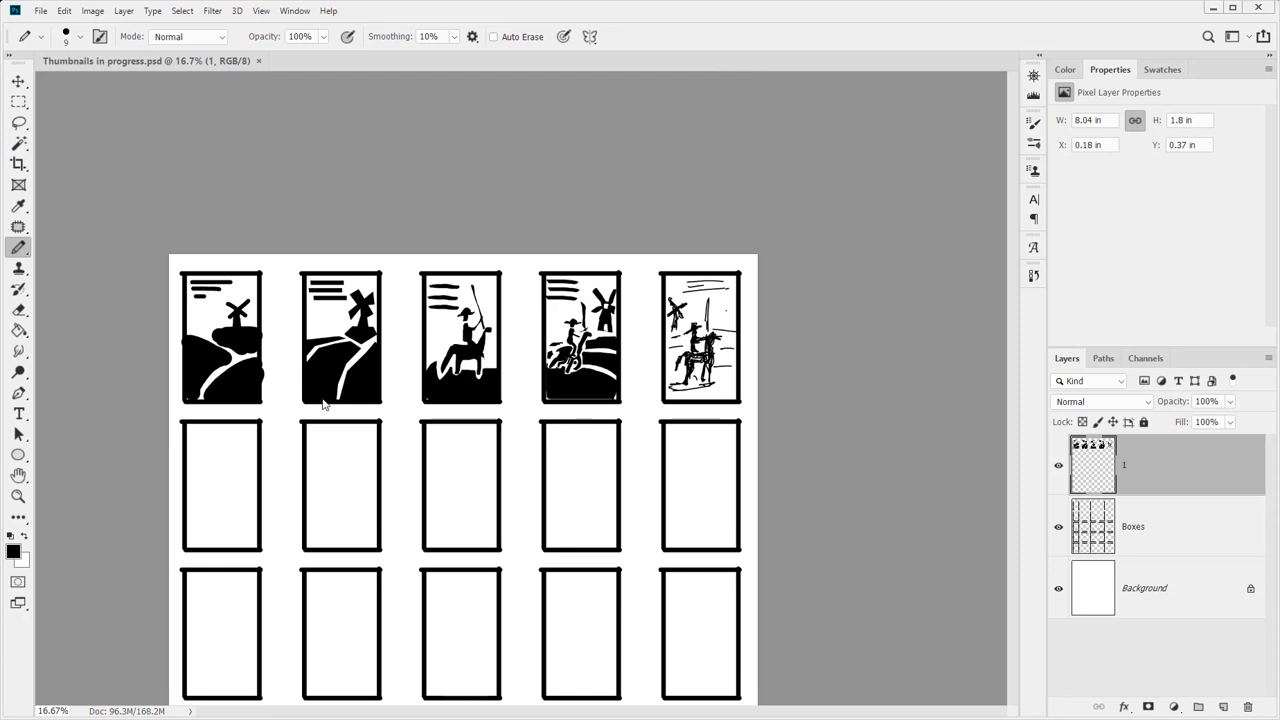
click(373, 208)
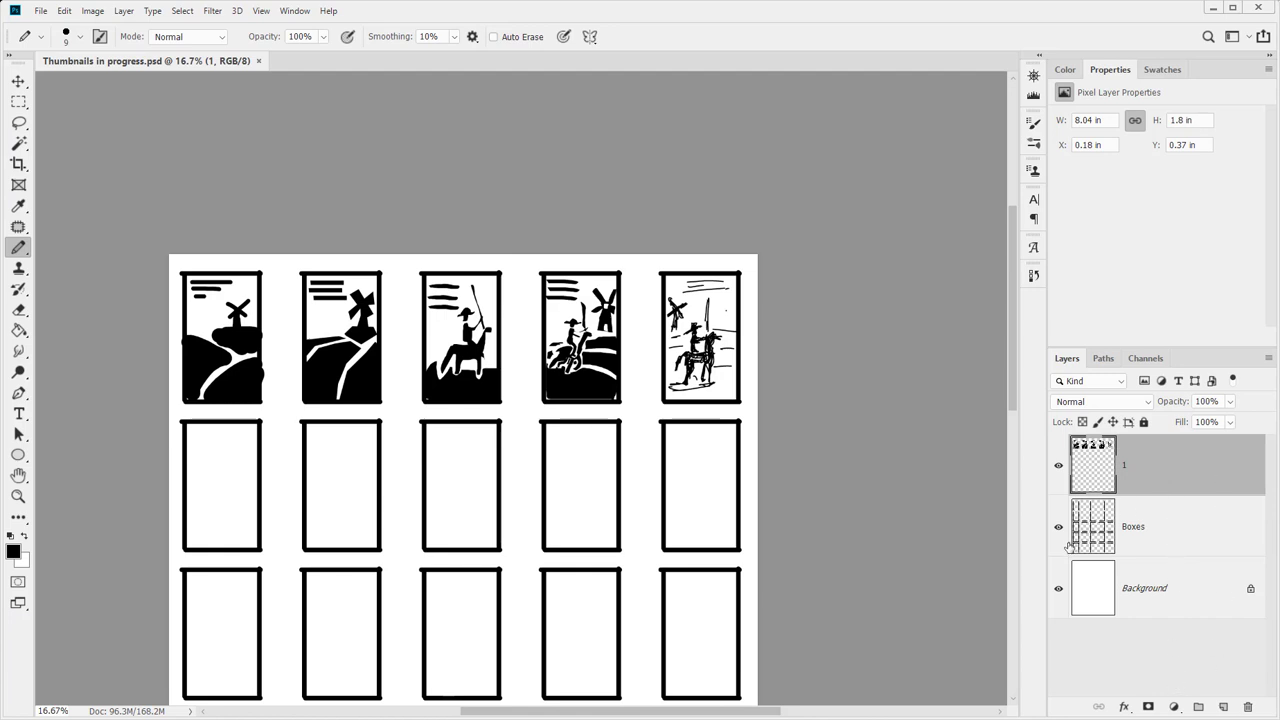
key(ctrl+shift+alt+e)
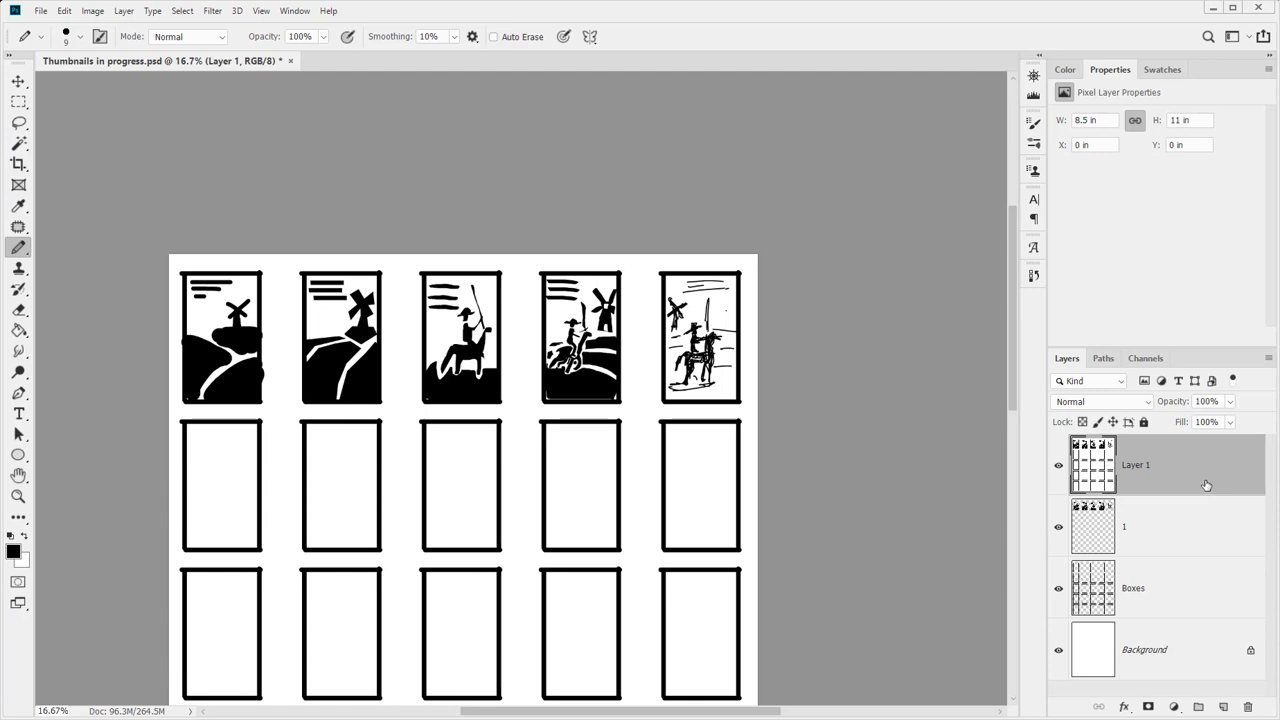
scroll(459, 548, down, 5)
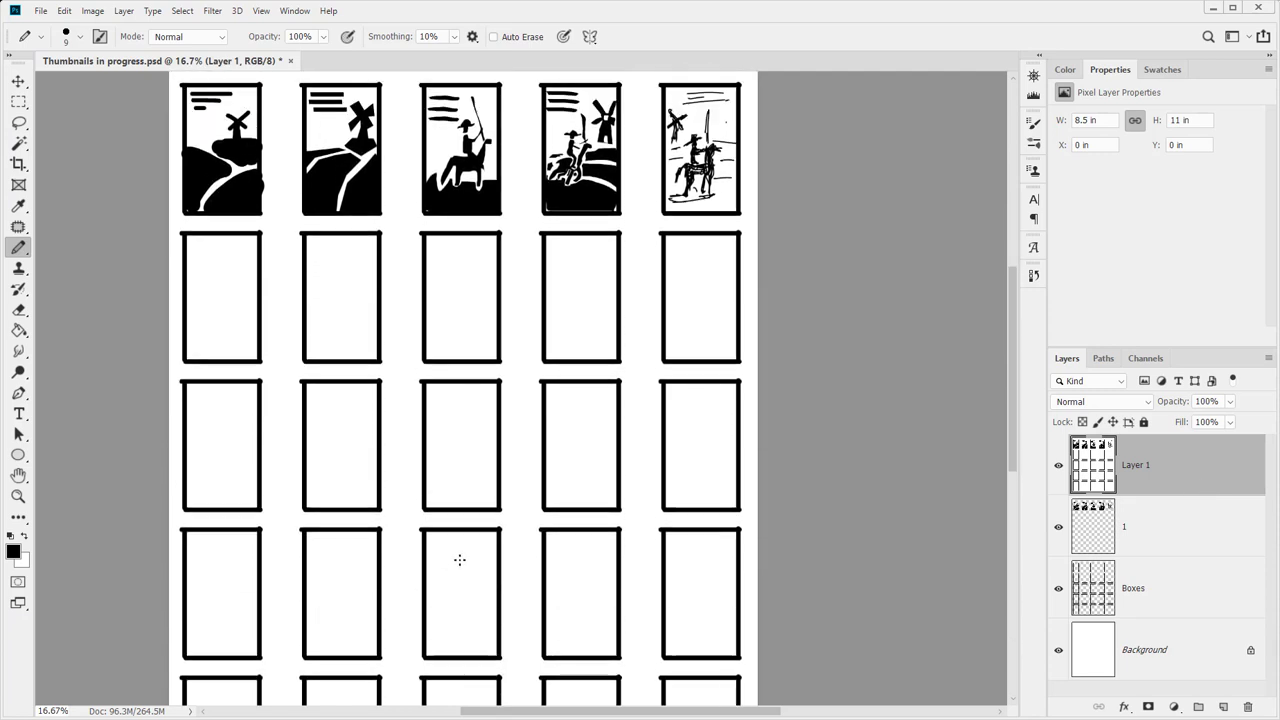
scroll(459, 560, up, 9)
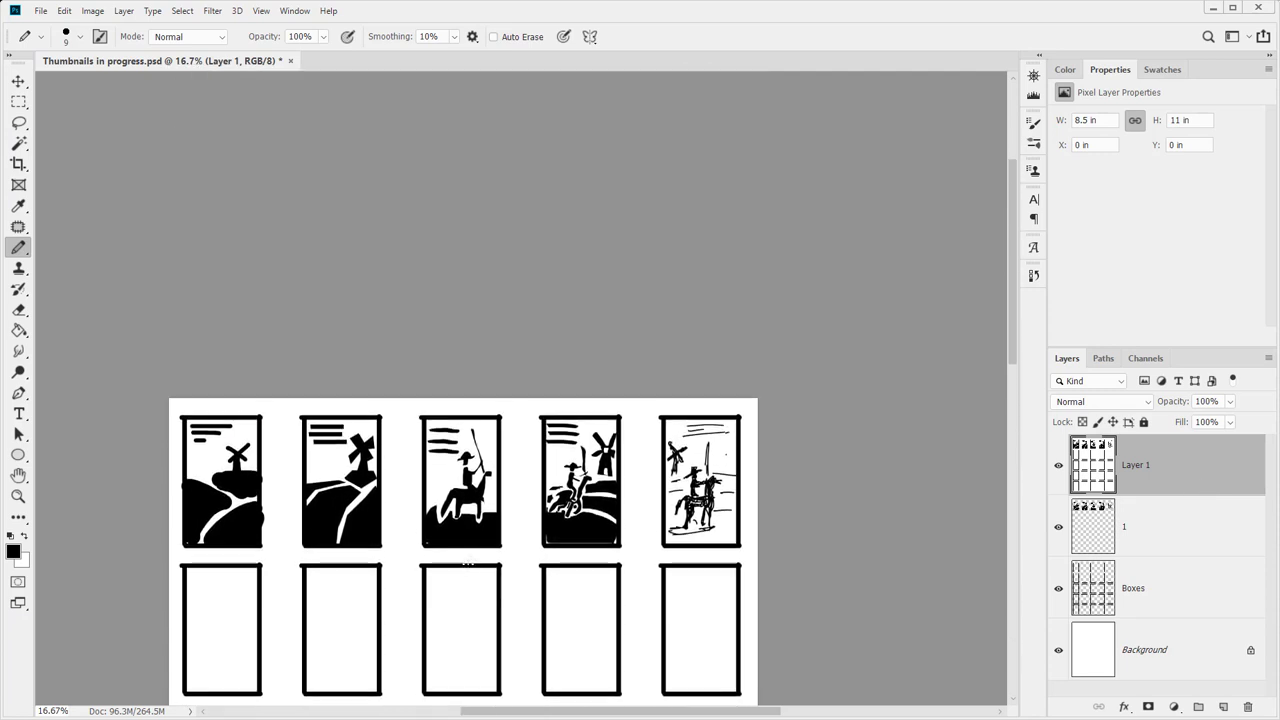
scroll(470, 550, down, 6)
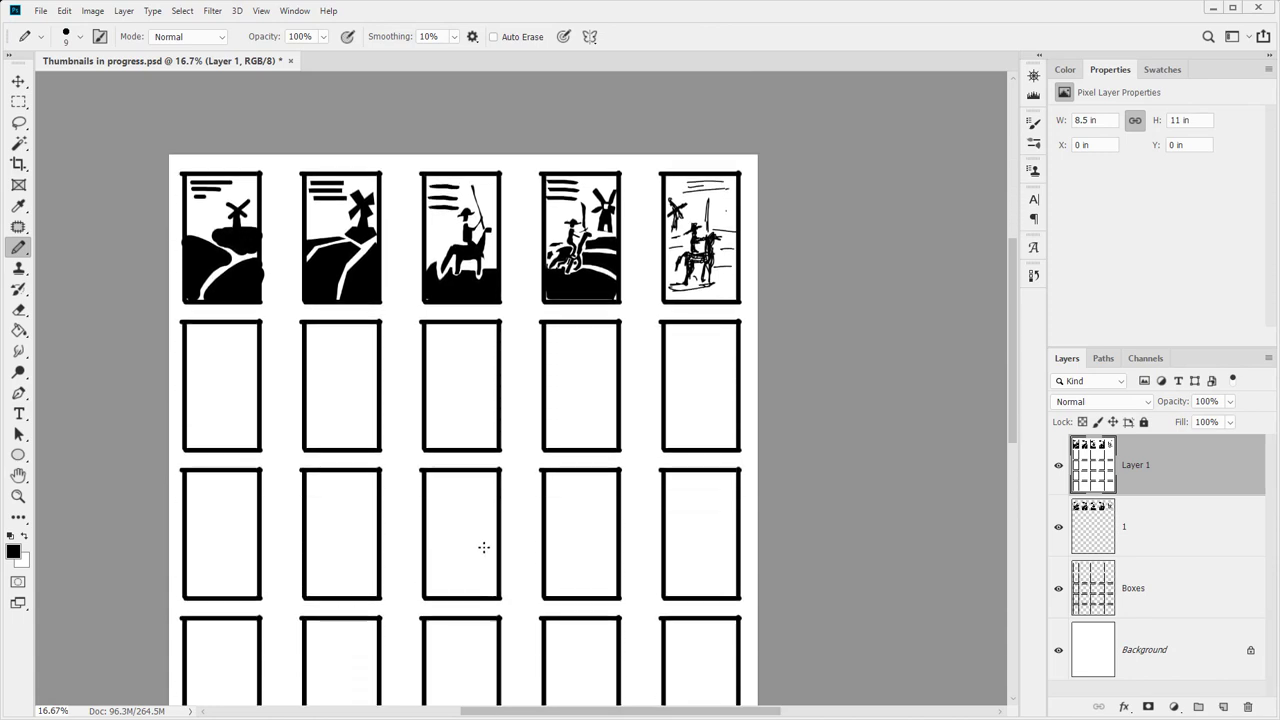
scroll(483, 547, down, 3)
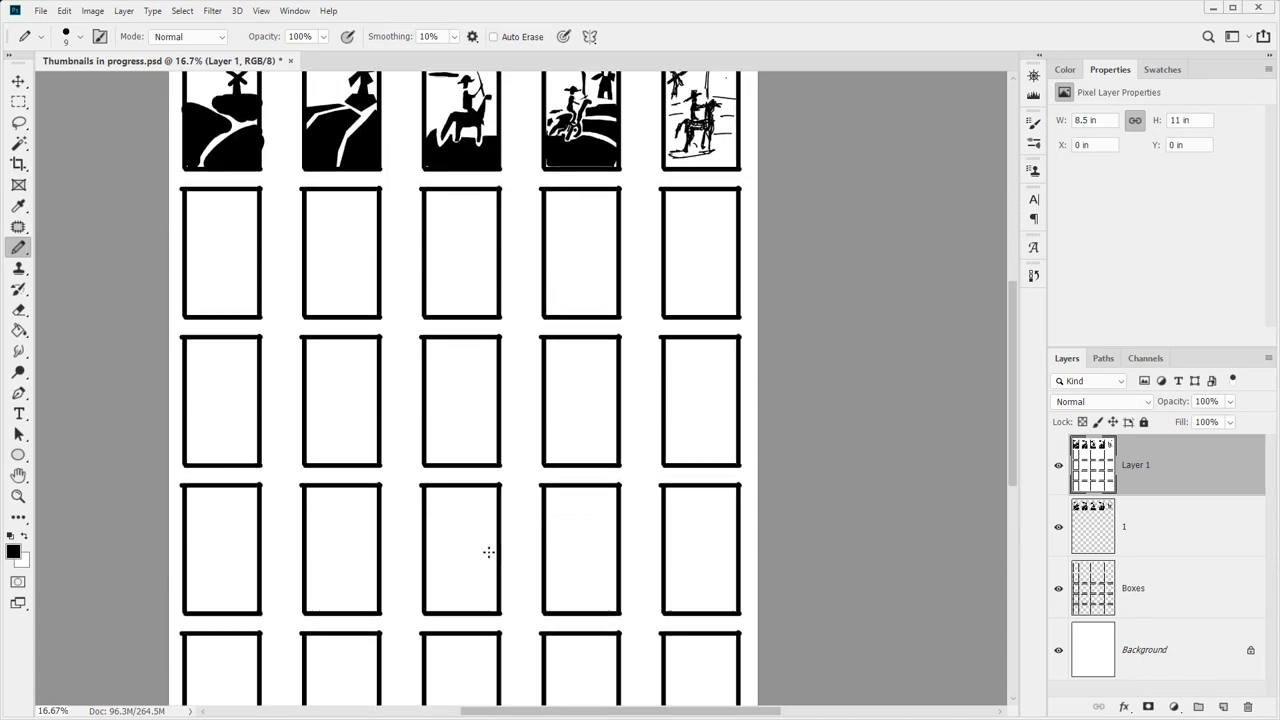
scroll(489, 552, up, 1)
scroll(277, 331, down, 6)
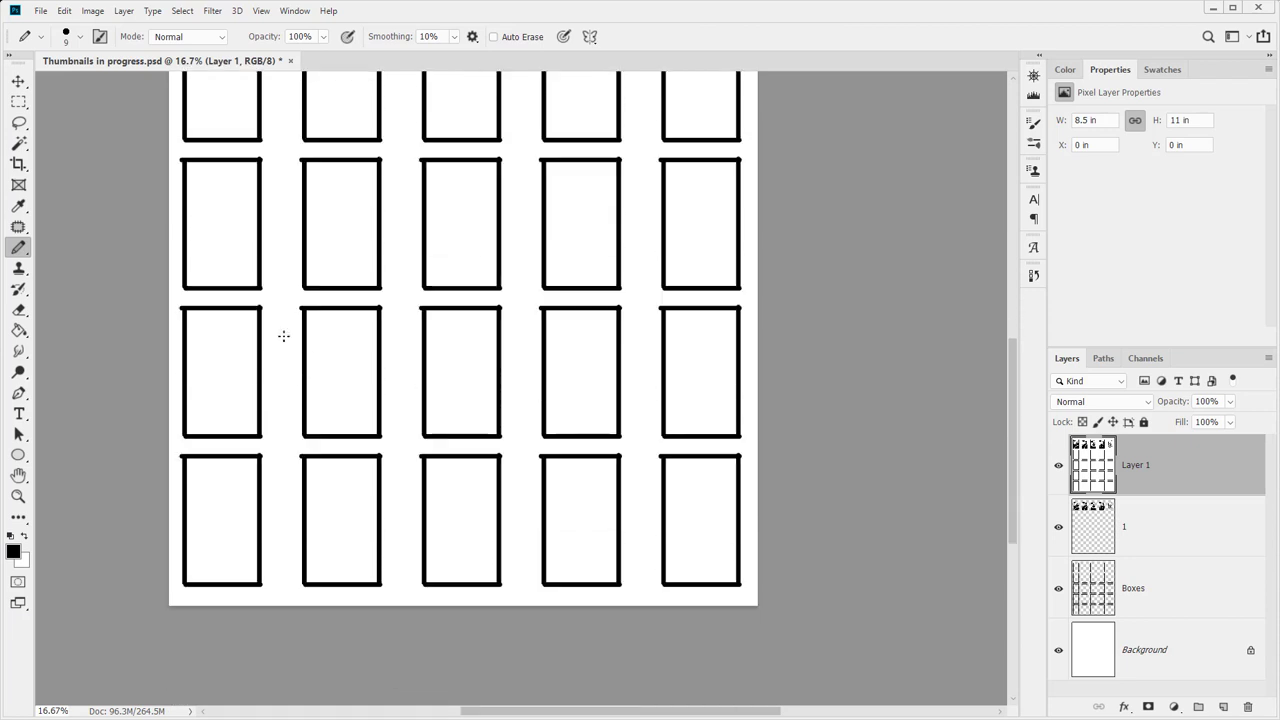
scroll(991, 566, up, 4)
scroll(993, 567, up, 4)
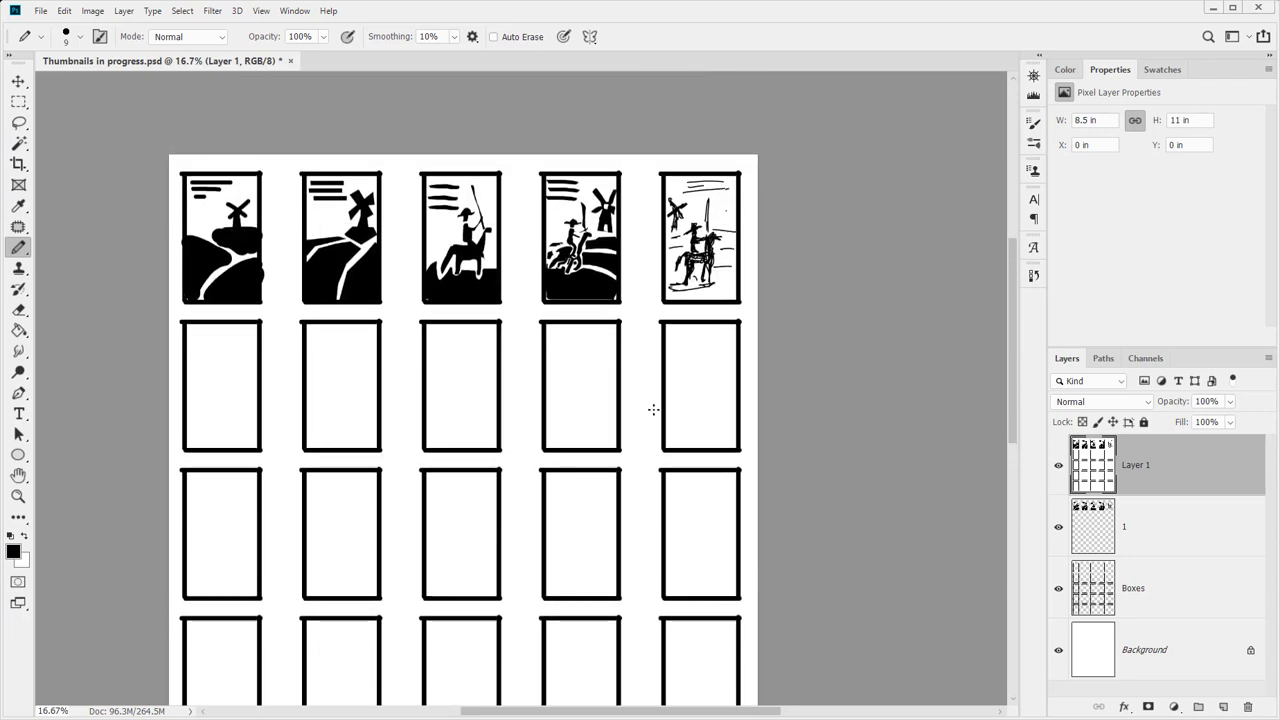
Duplicate Layer 1 into a new document, then return to Thumbnails in progress.psd
right_click(1191, 486)
key(Escape)
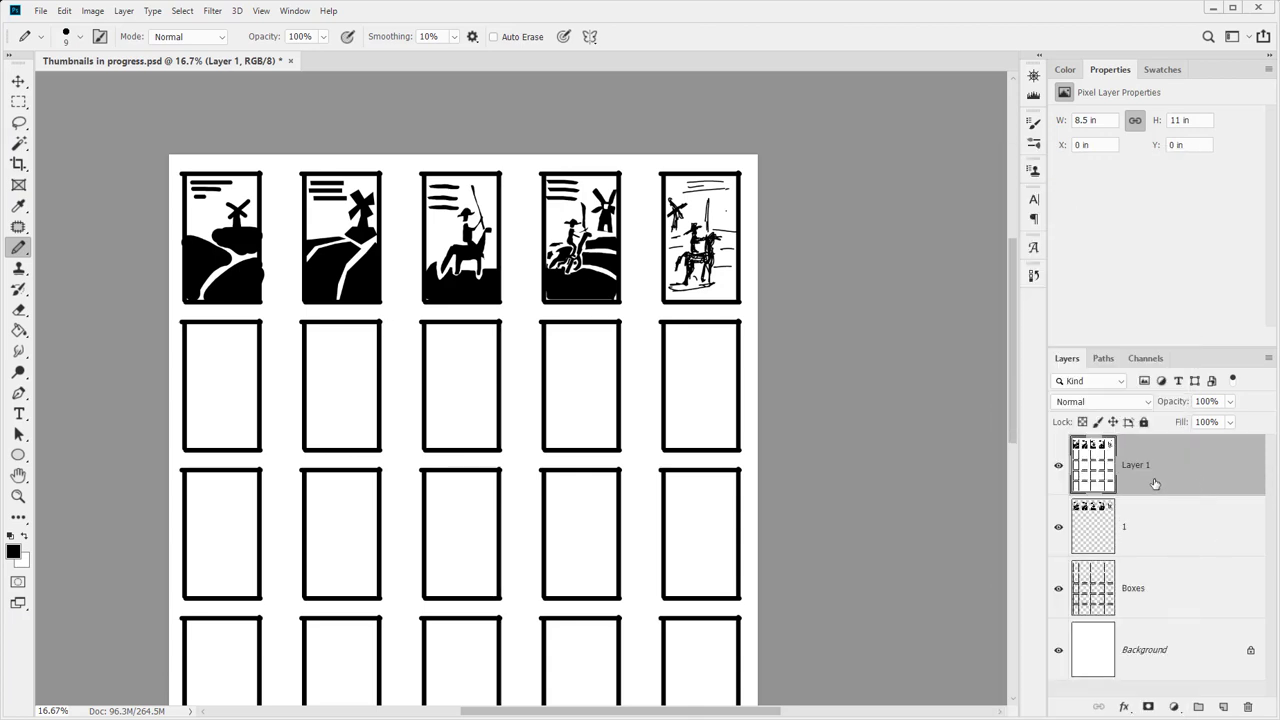
right_click(1228, 462)
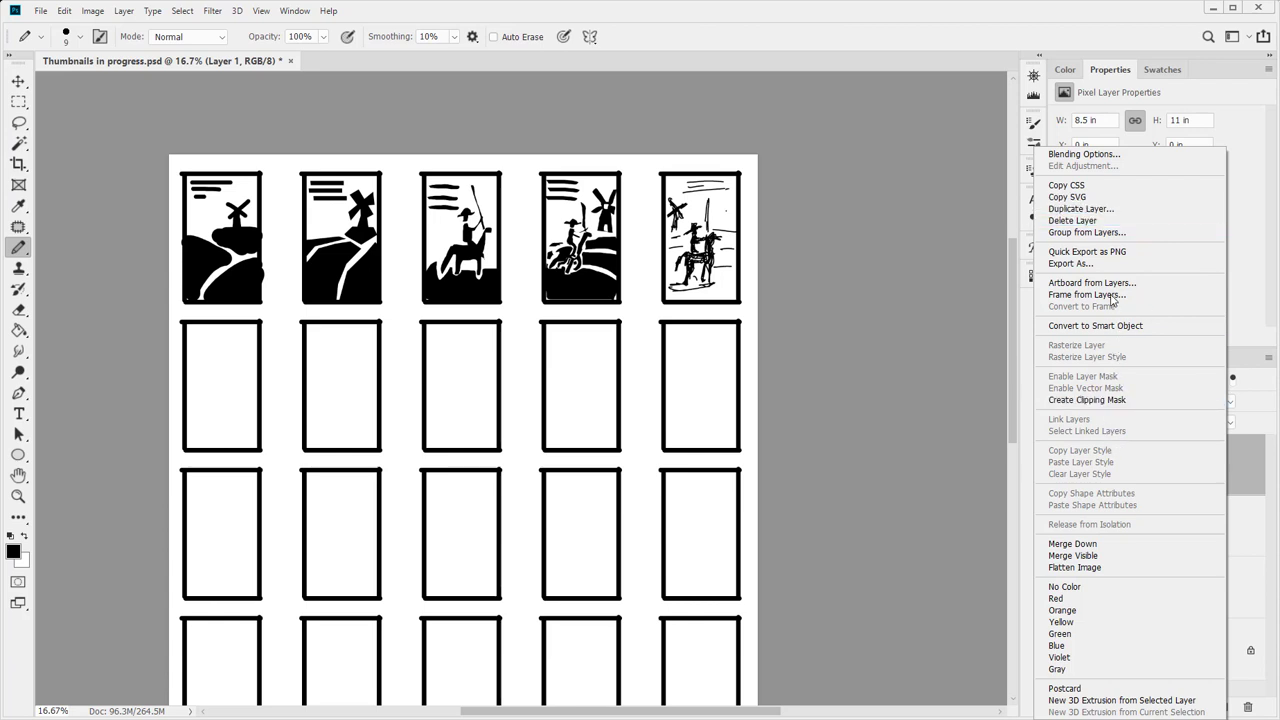
click(1110, 209)
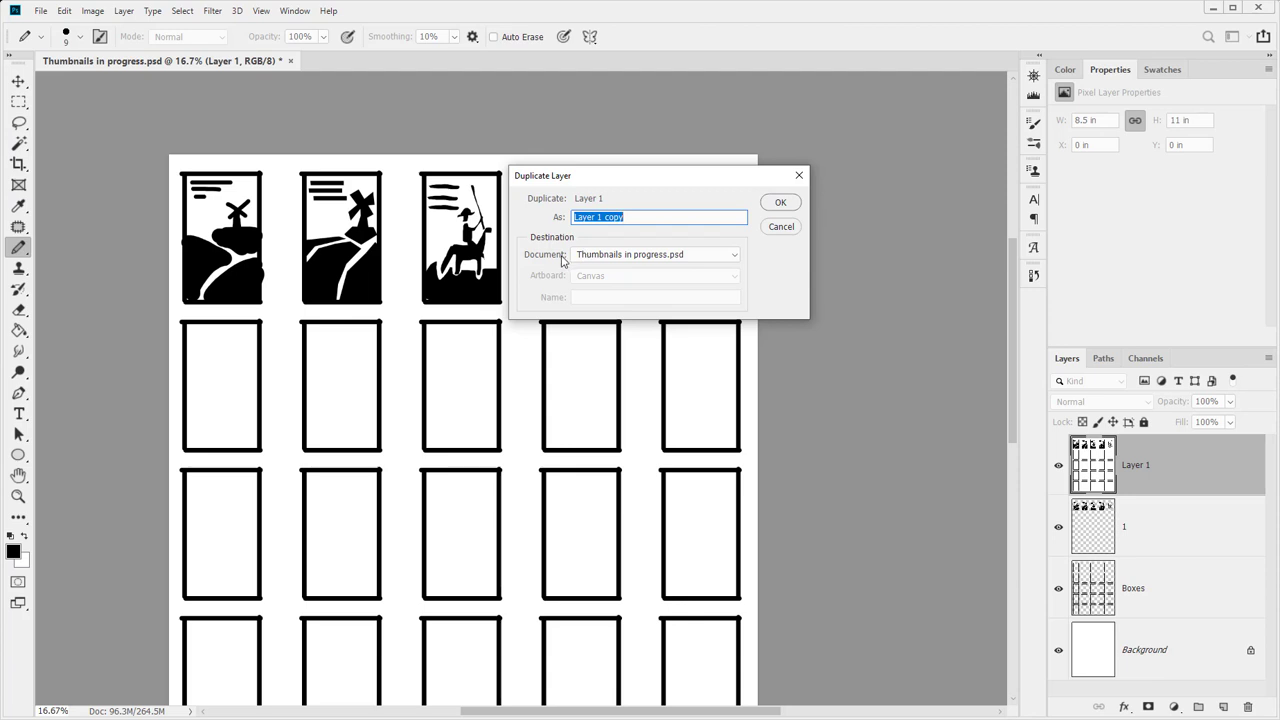
click(633, 255)
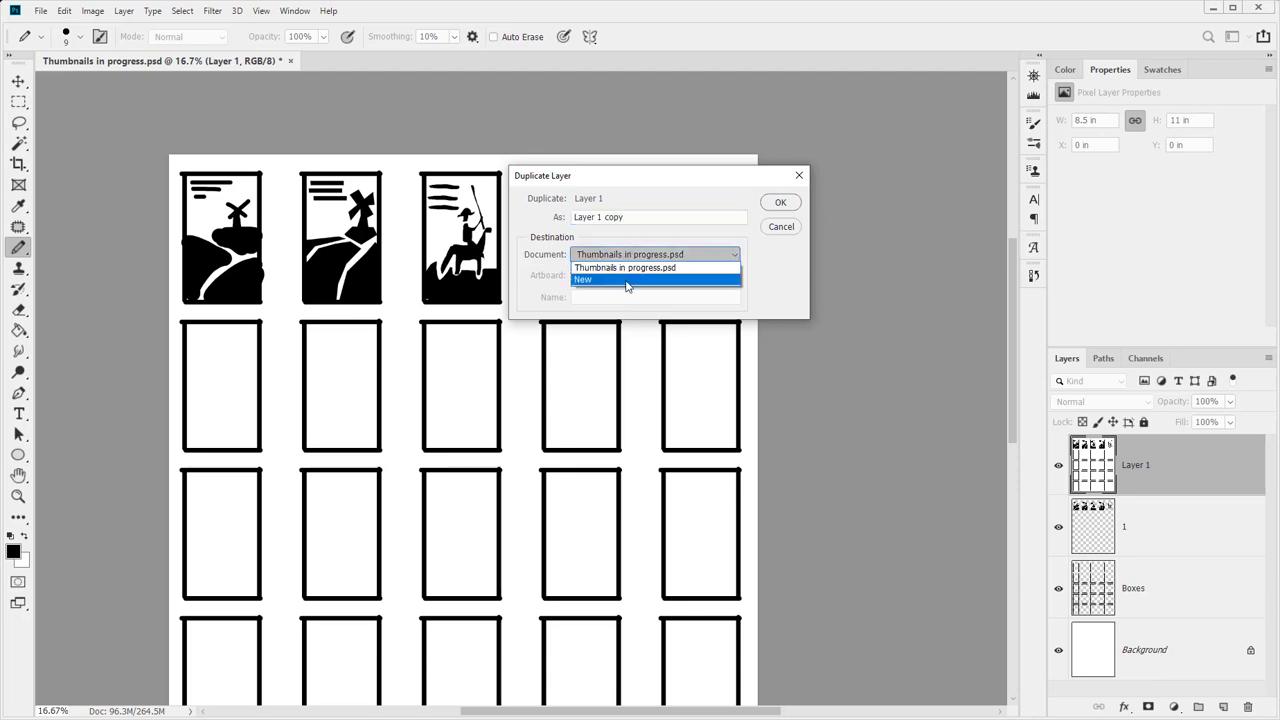
click(629, 280)
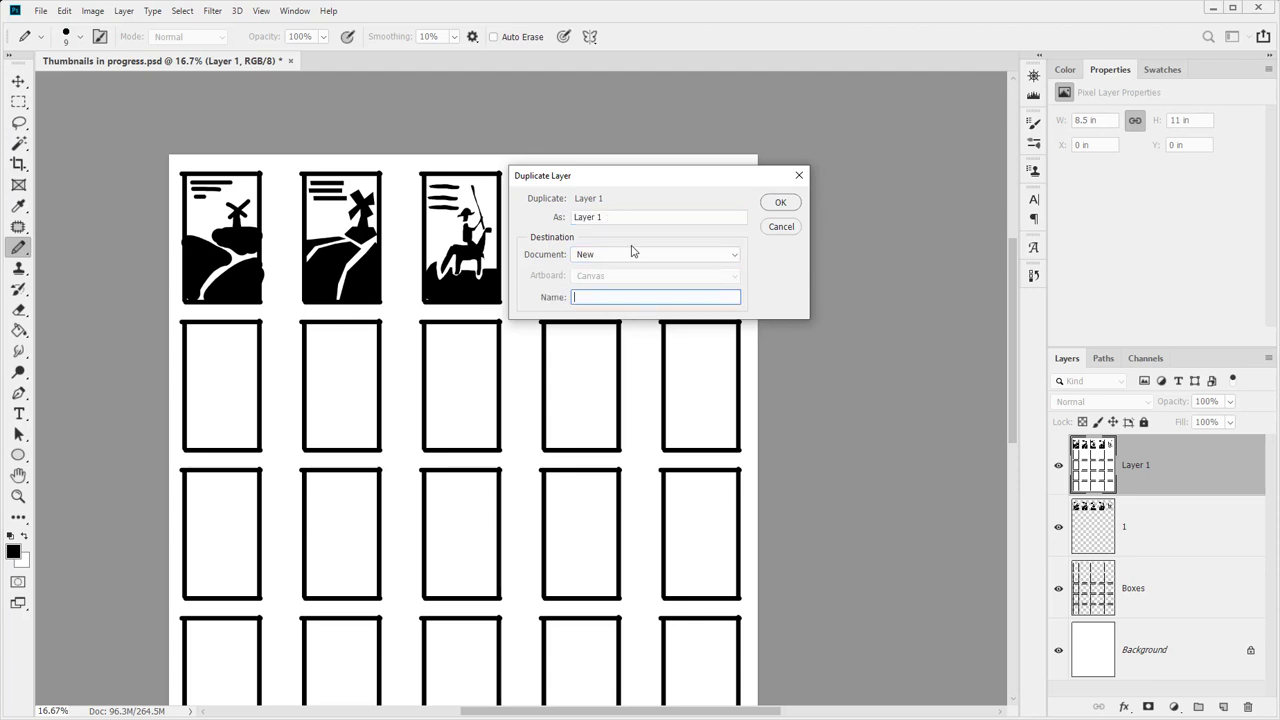
click(780, 202)
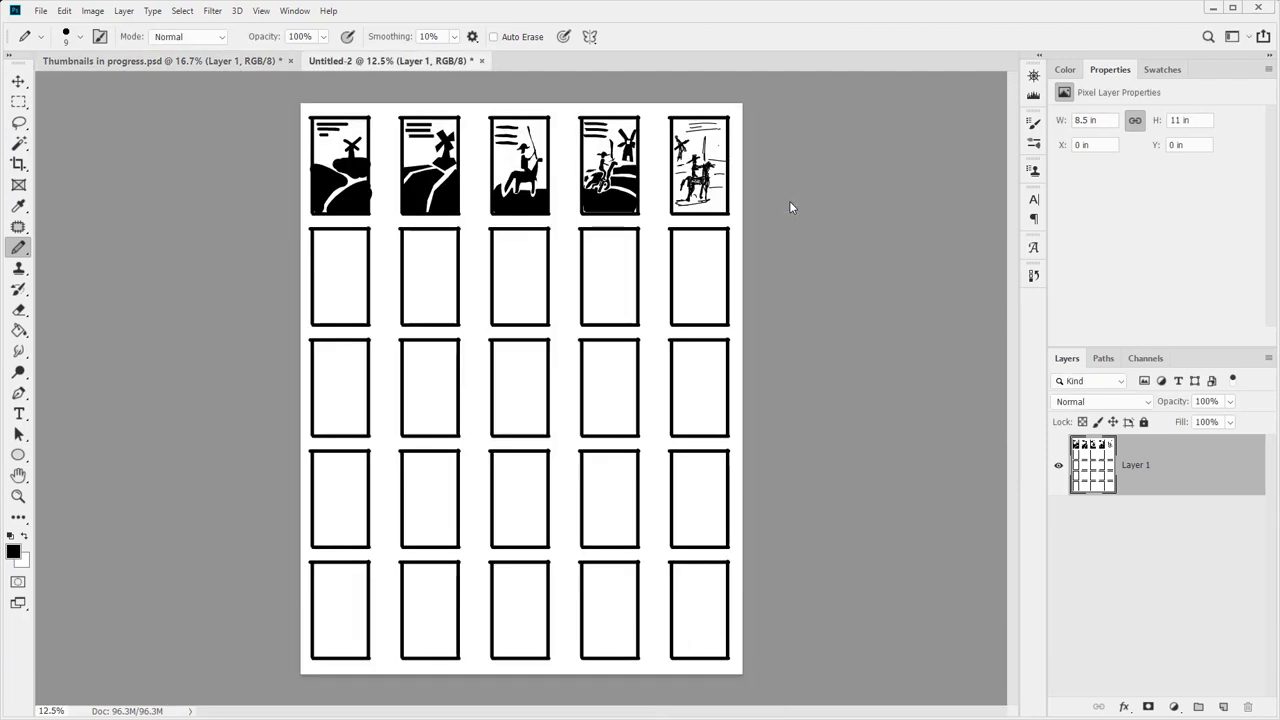
click(260, 62)
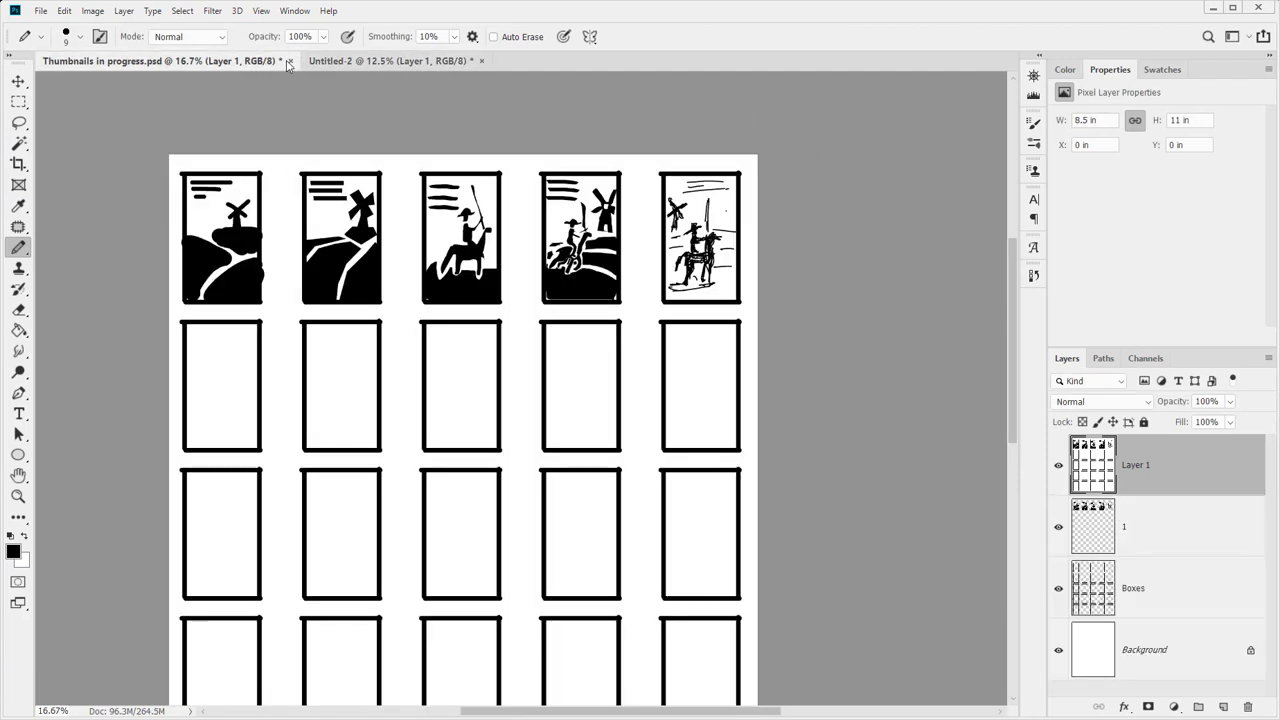
Close Thumbnails in progress.psd, set Untitled-2 to 150 pixels per inch, and zoom in on the grid
click(291, 61)
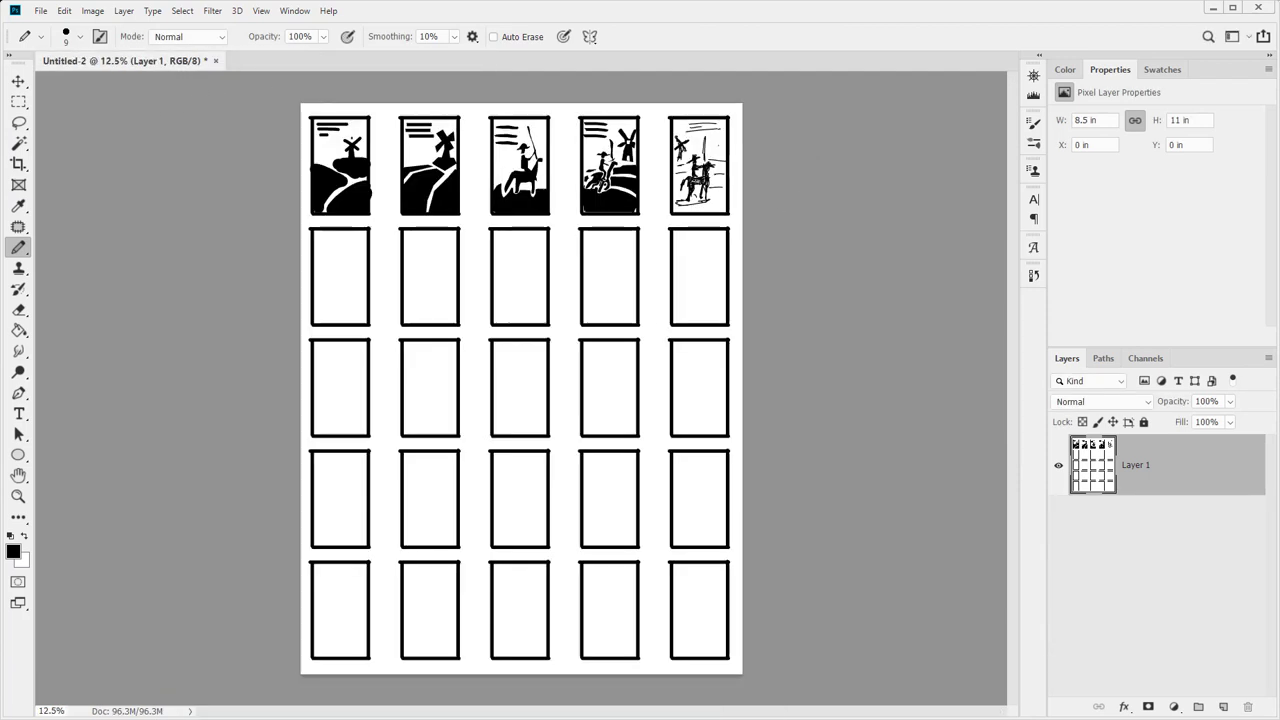
click(92, 11)
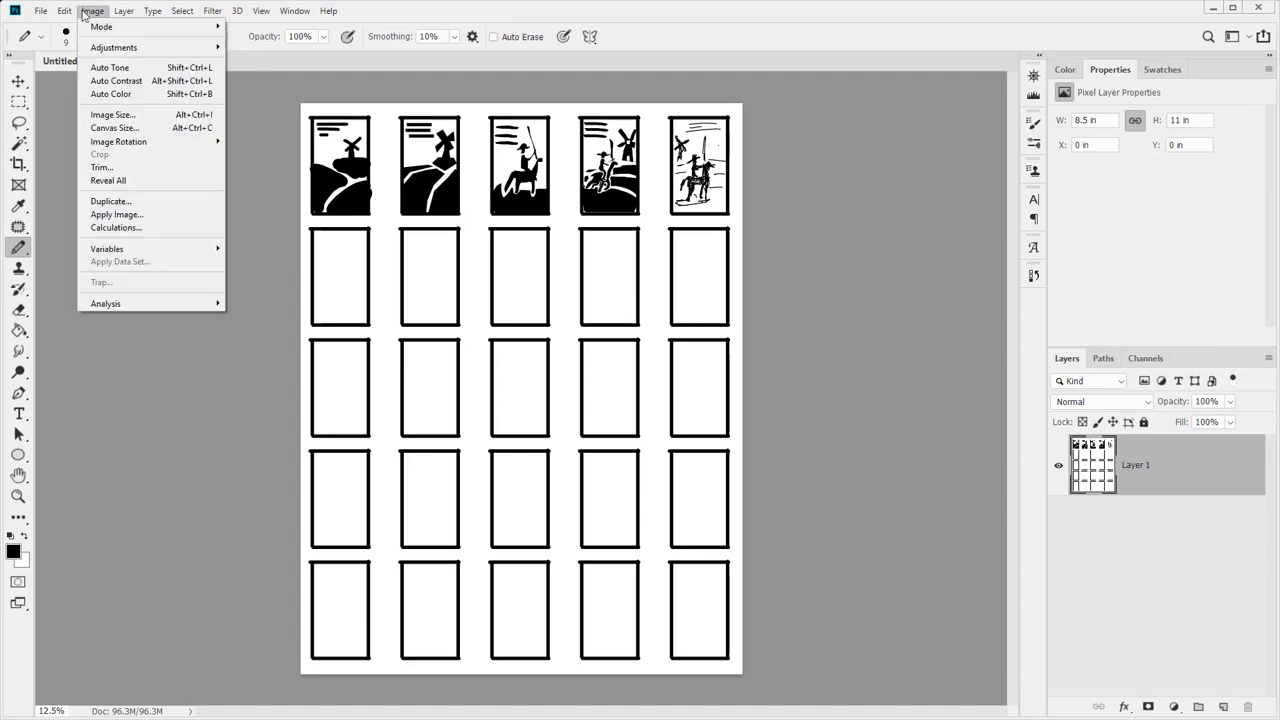
click(112, 114)
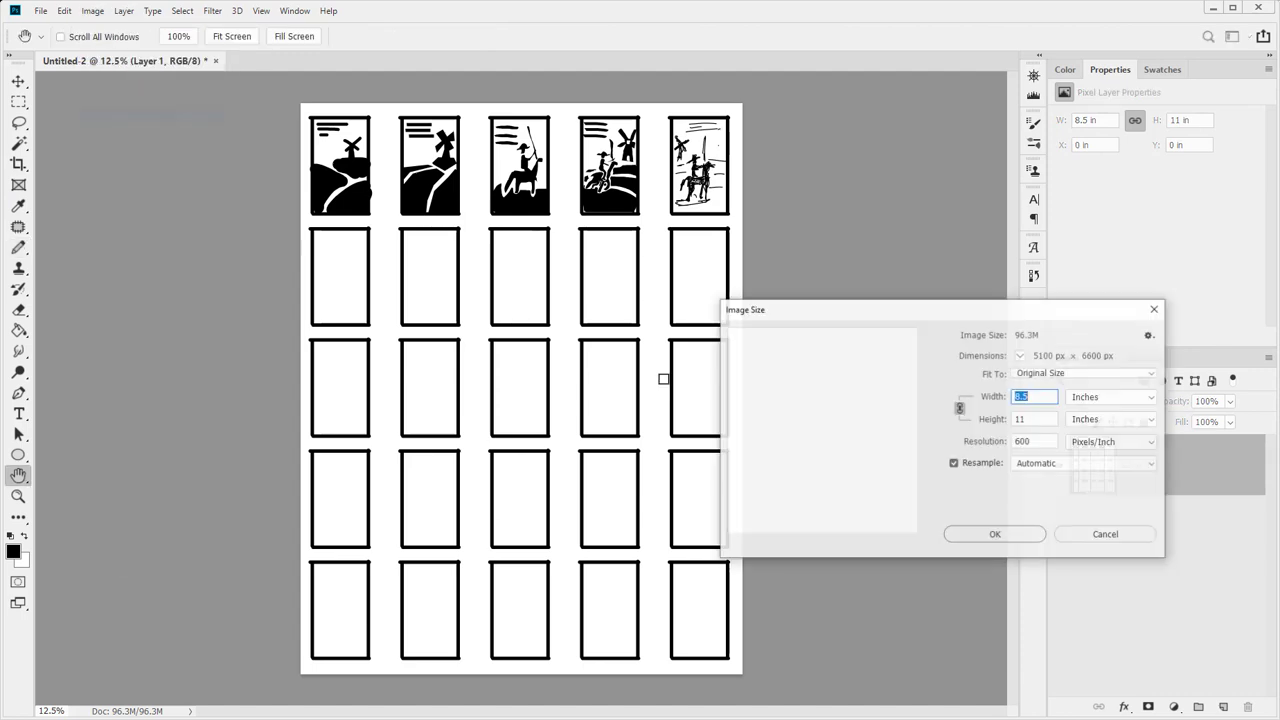
double_click(1044, 441)
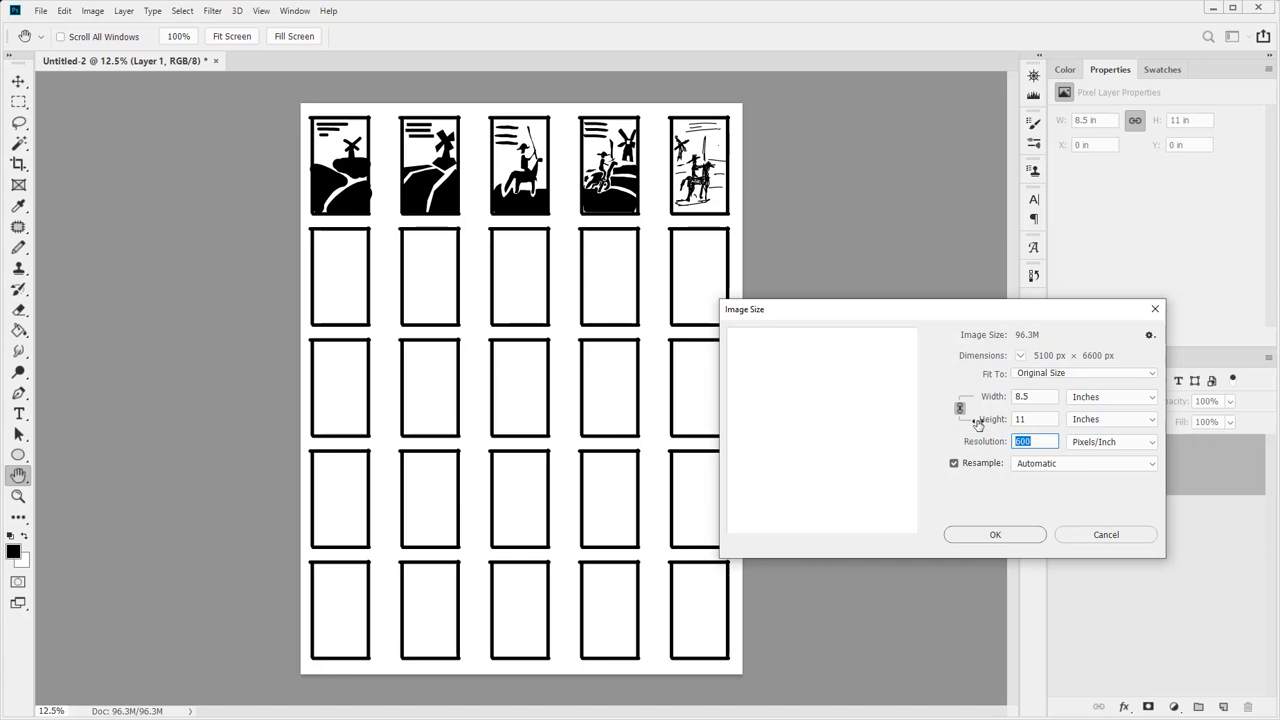
text(150)
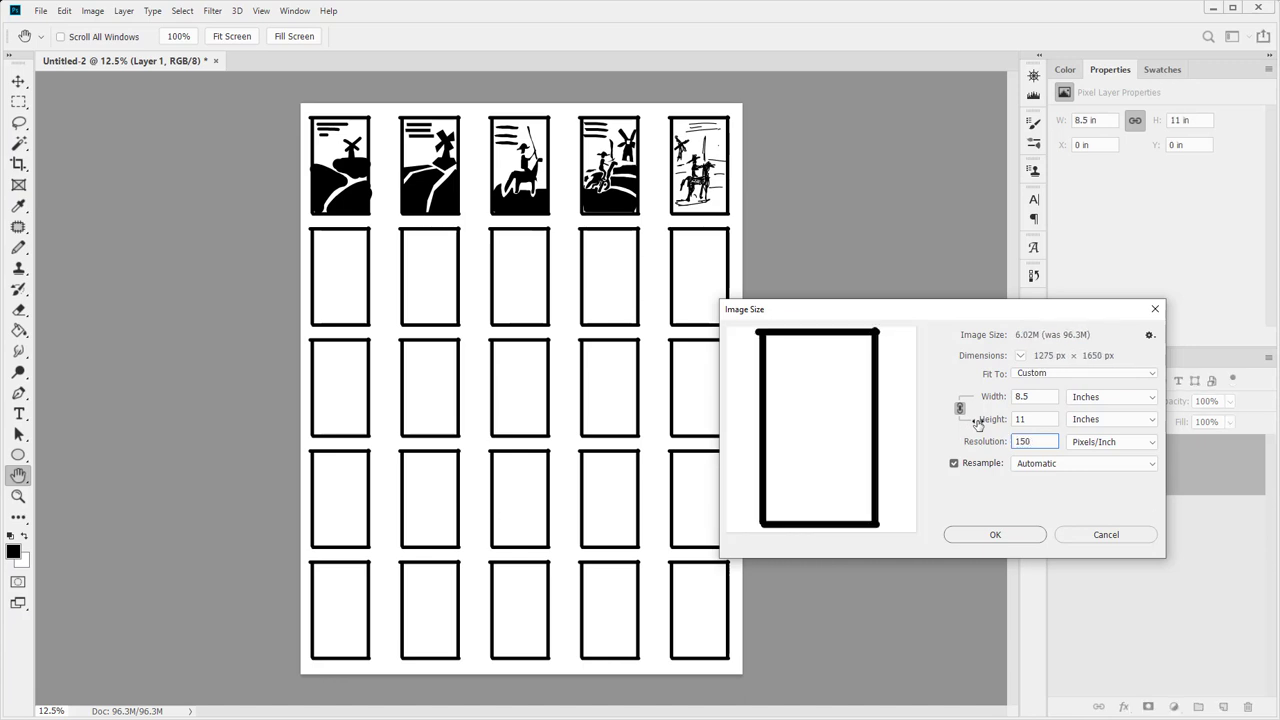
key(Escape)
key(z)
mouse_move(530, 371)
mouse_down()
mouse_move(700, 362)
mouse_move(734, 321)
mouse_move(754, 320)
mouse_move(777, 280)
mouse_move(767, 305)
mouse_move(610, 390)
mouse_move(654, 400)
mouse_up()
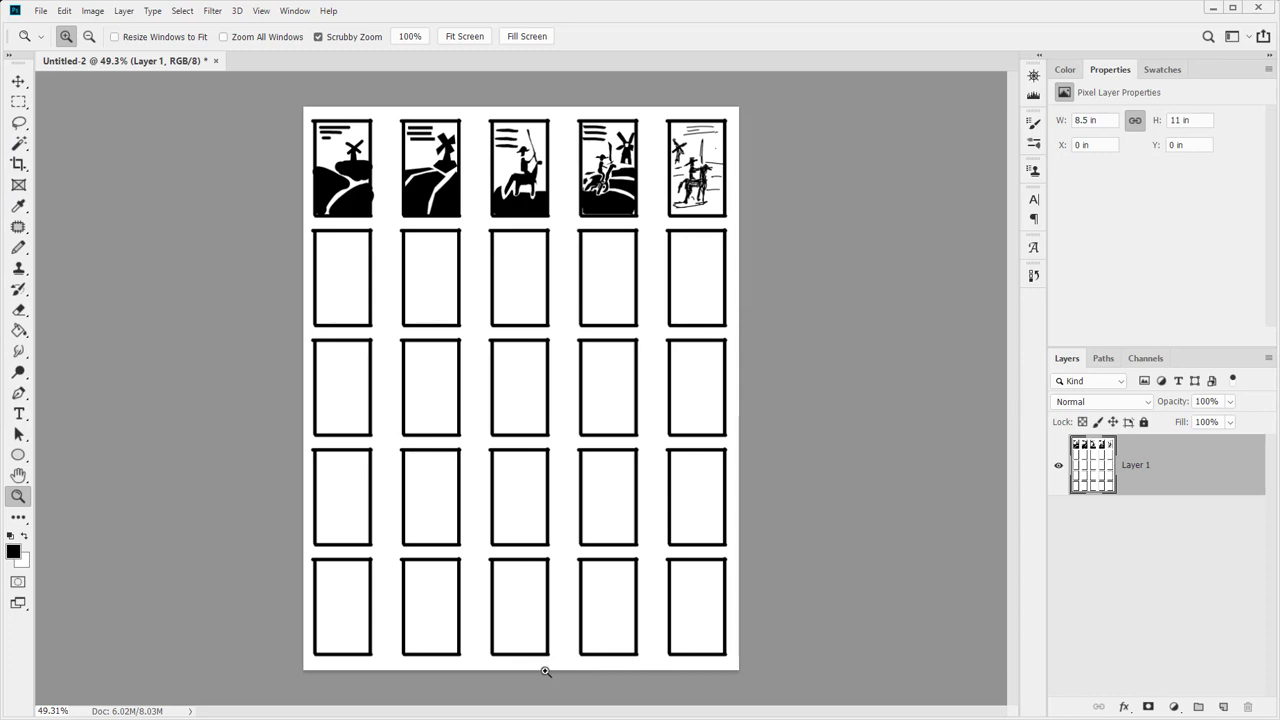
Create a new 8.5 × 11 in document at 150 pixels/inch, named with the student's name
key(ctrl+n)
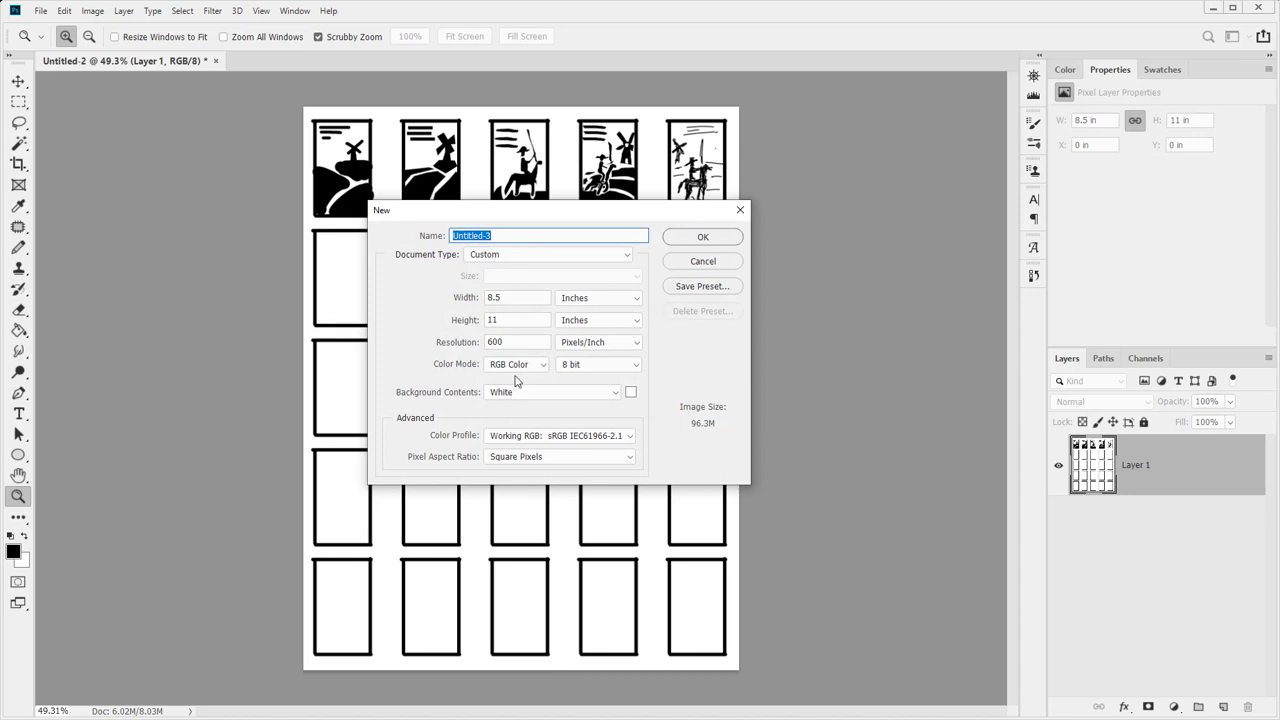
click(516, 298)
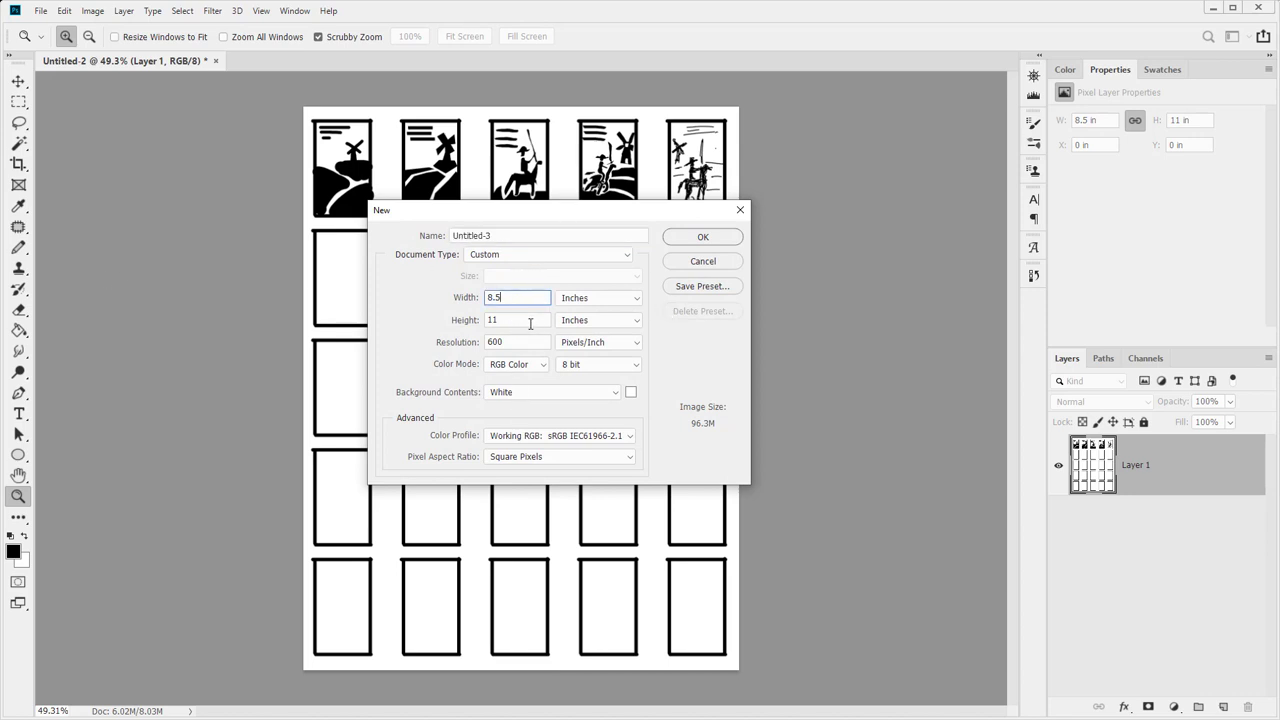
key(Tab)
key(Tab)
text(1)
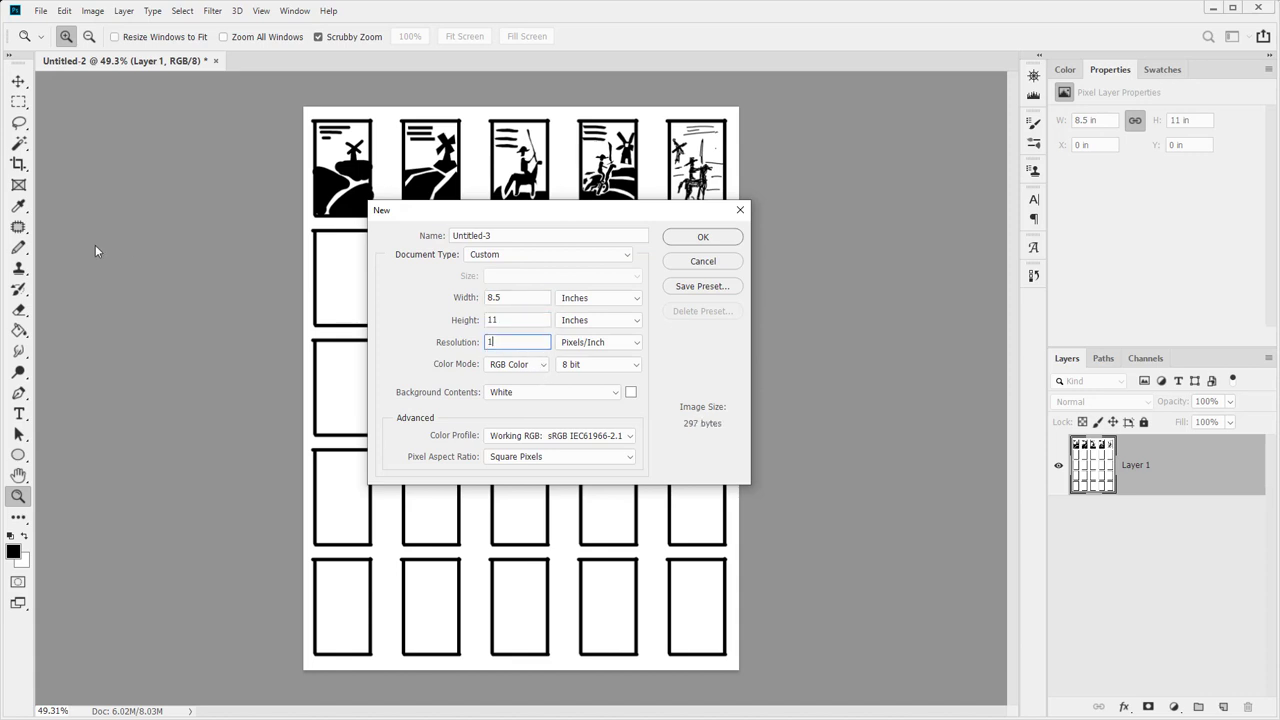
text(50)
click(535, 230)
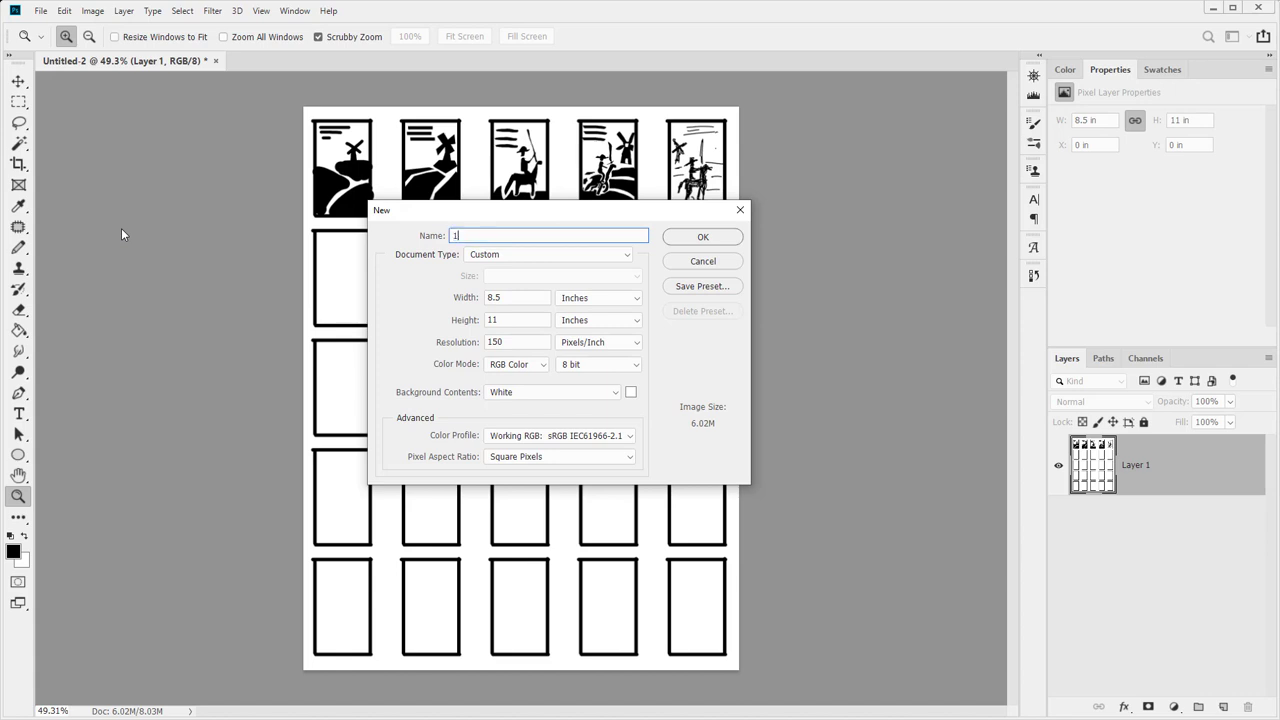
click(721, 239)
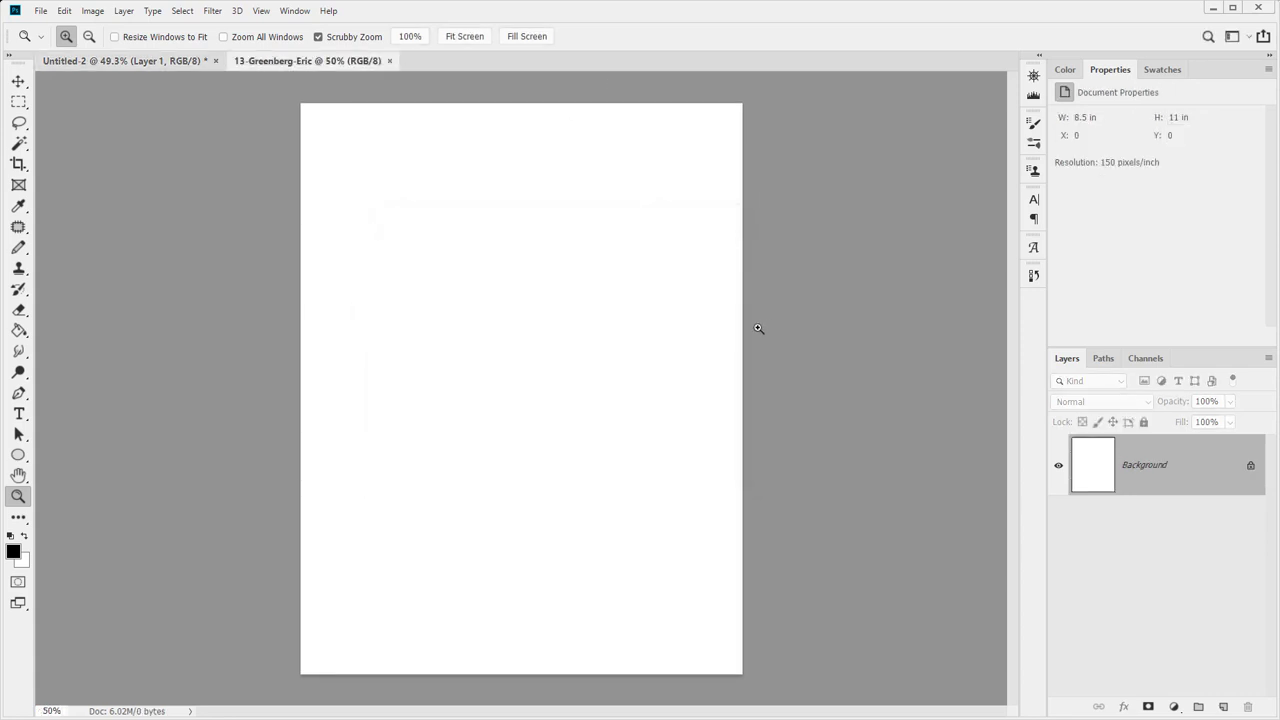
Copy the grid layer from Untitled-2 into the new blank document
click(120, 61)
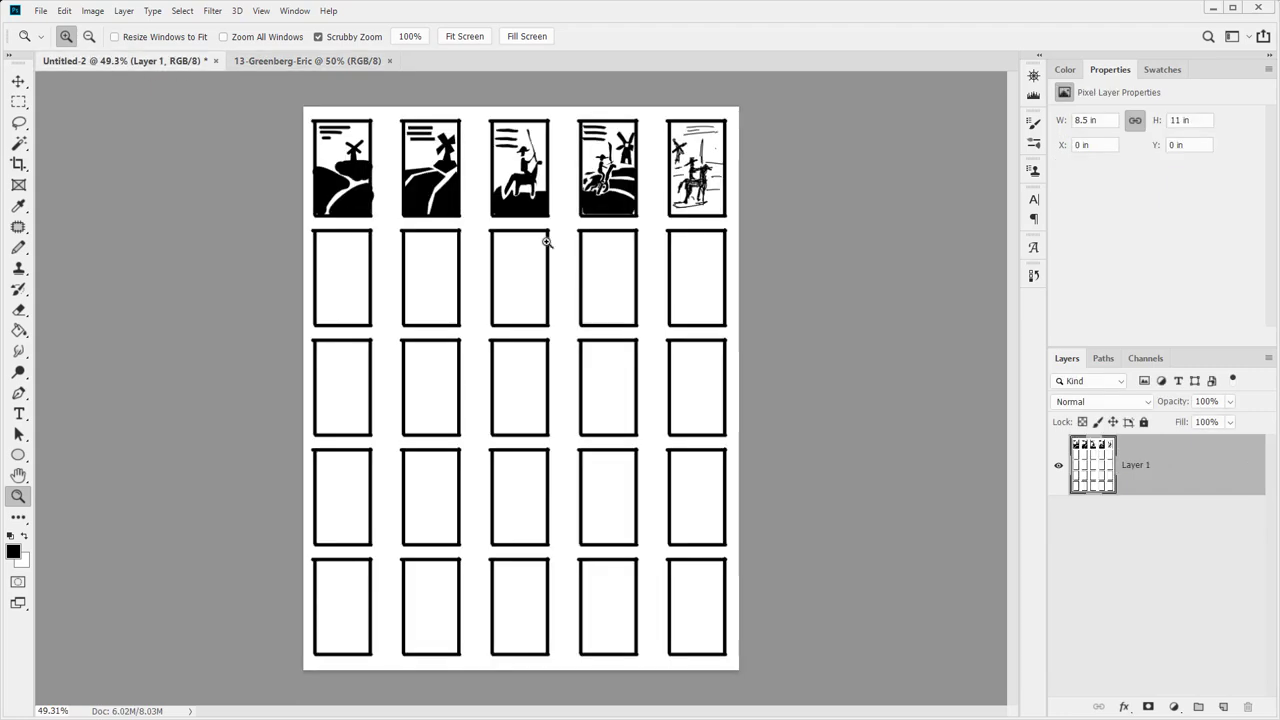
click(315, 61)
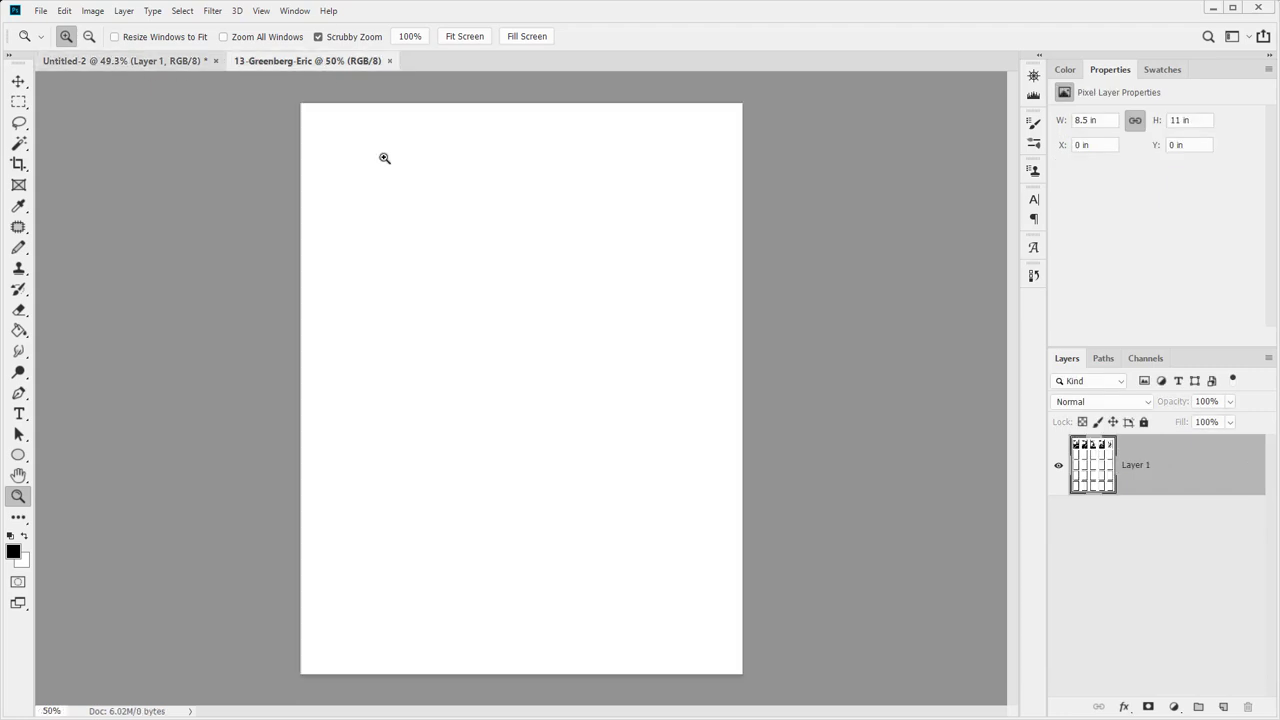
drag(531, 309, 533, 311)
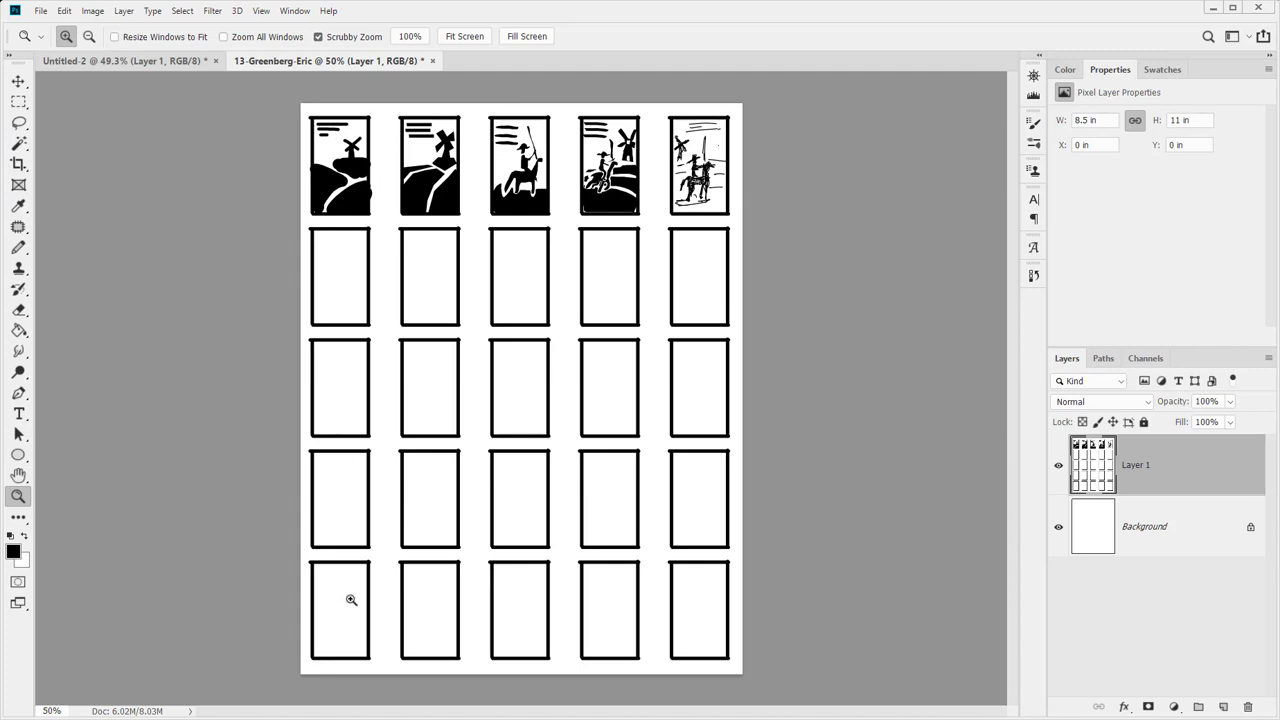
Rename the layer Thumbnails 1-25 and begin a pencil X over row two's second frame
double_click(1142, 460)
text(Thumbnails 1-25)
key(Return)
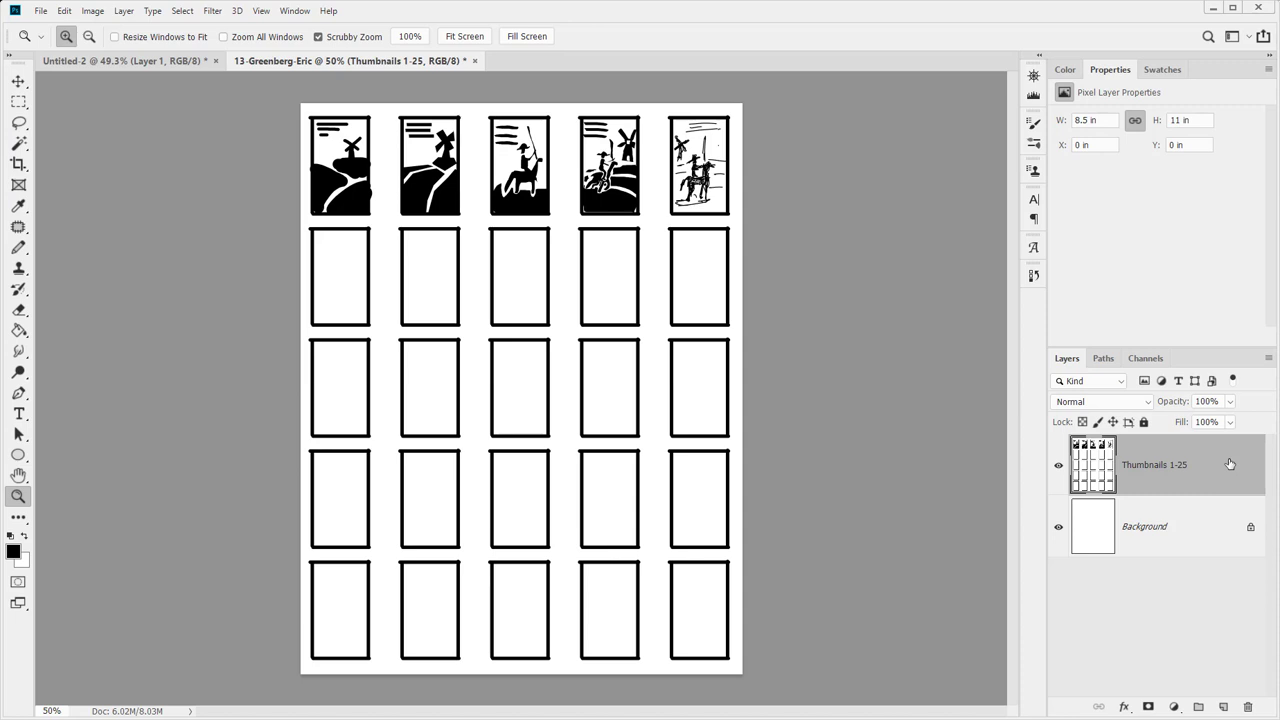
key(b)
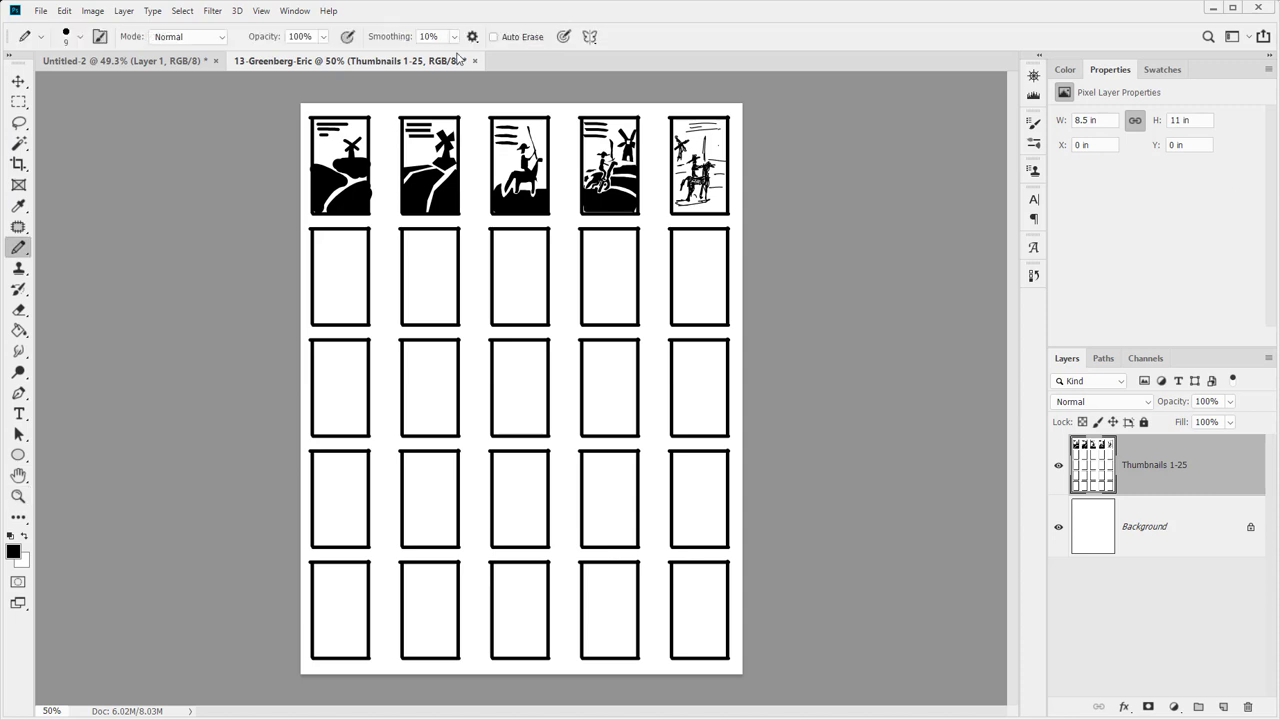
drag(401, 214, 460, 325)
Draw pencil X marks over row two's second, row four's third and row three's fourth frames
drag(449, 246, 387, 330)
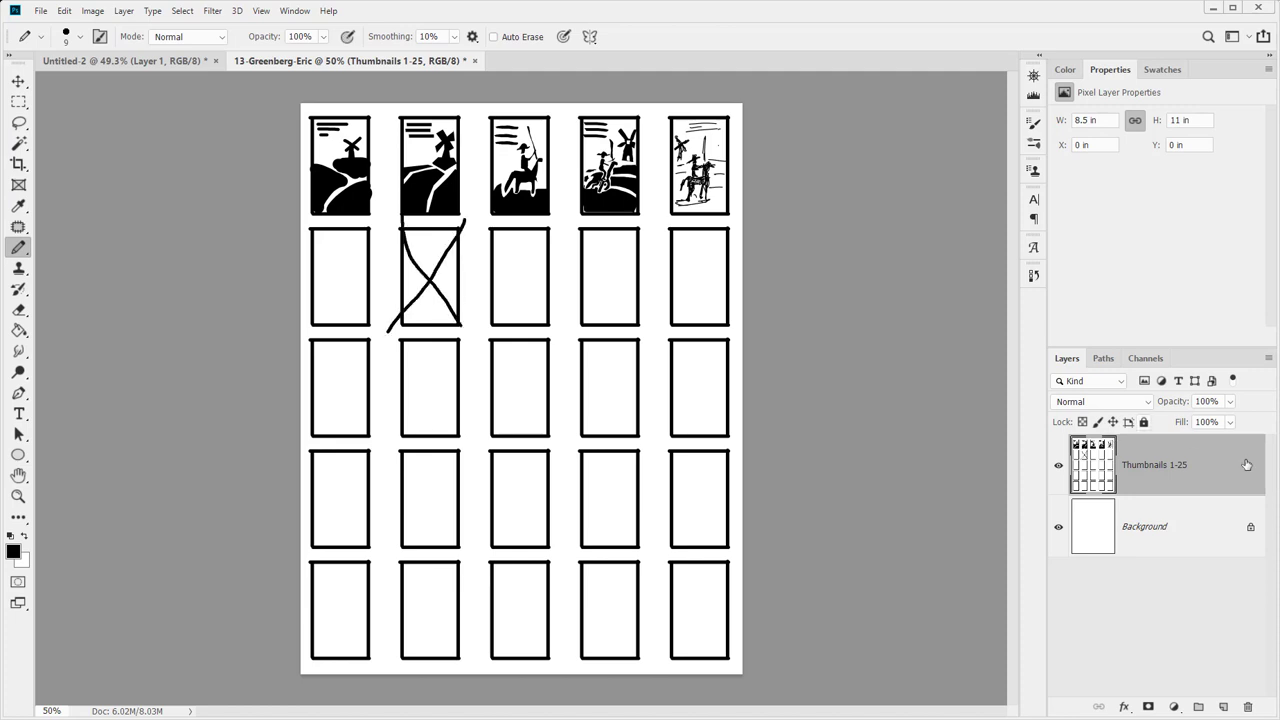
mouse_move(1231, 475)
mouse_down()
mouse_move(1194, 578)
mouse_move(1169, 467)
mouse_up()
drag(482, 550, 570, 447)
drag(490, 452, 550, 550)
drag(558, 455, 643, 327)
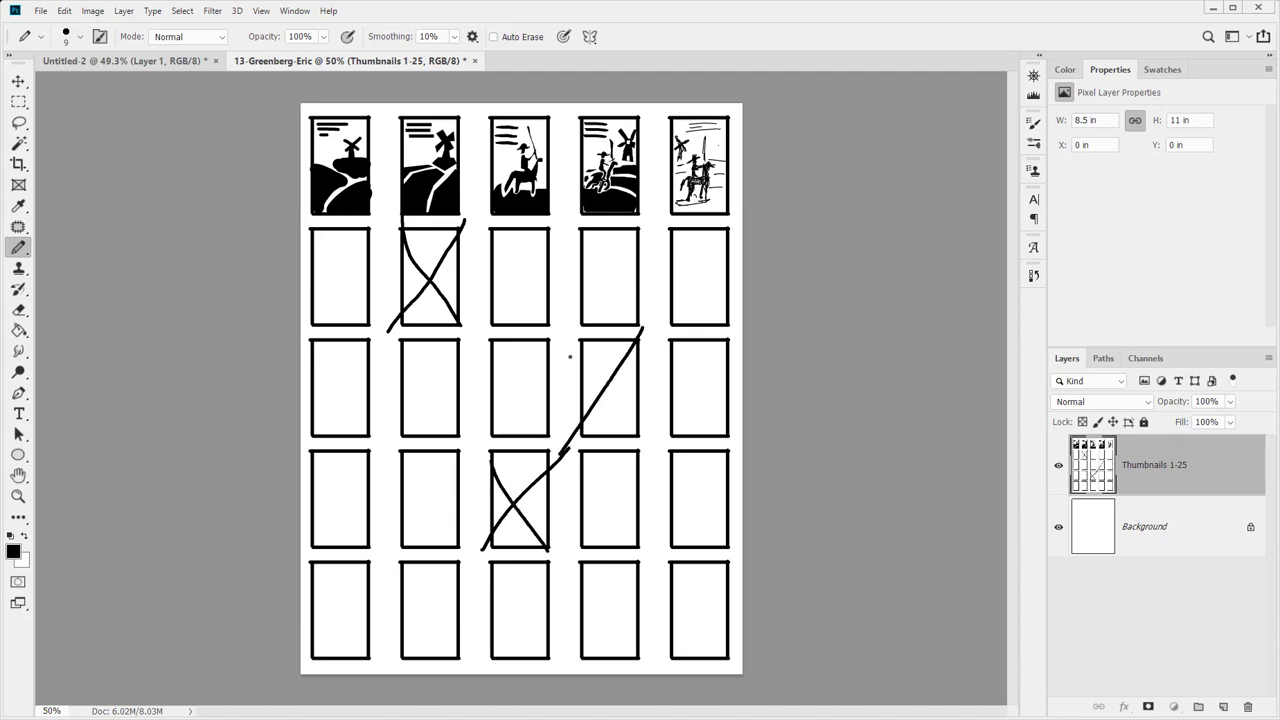
drag(572, 355, 651, 452)
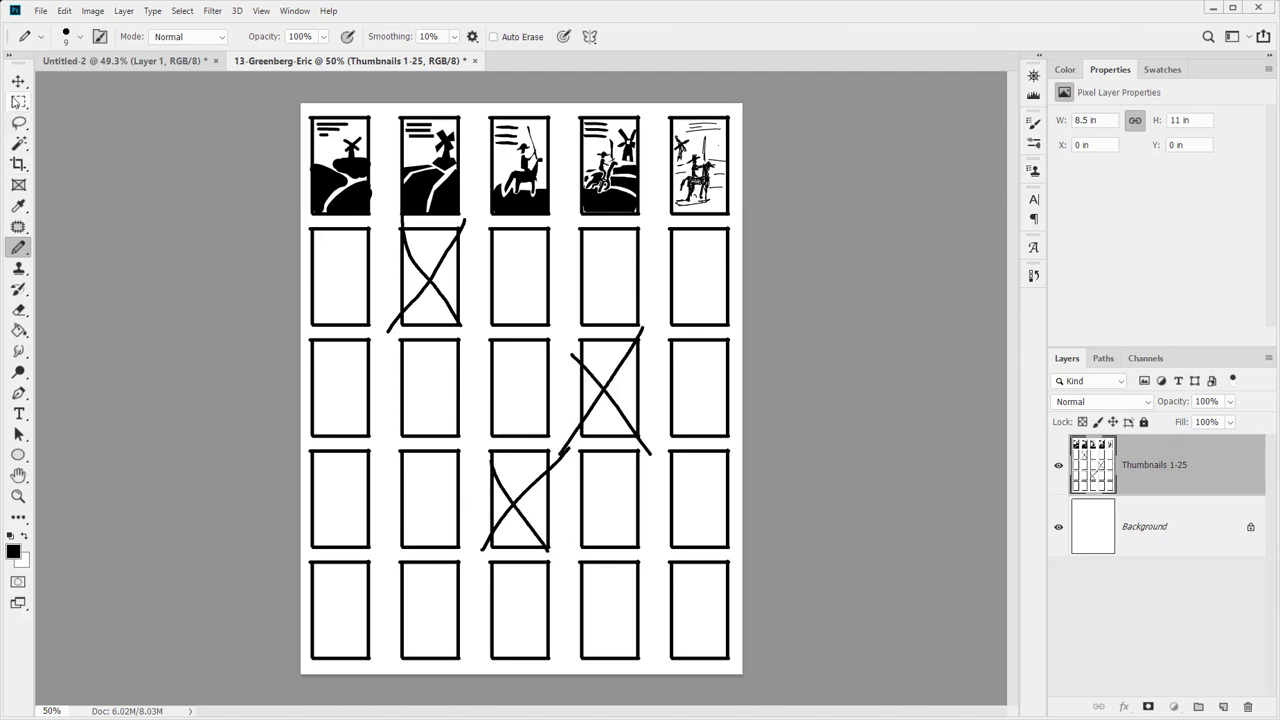
click(18, 101)
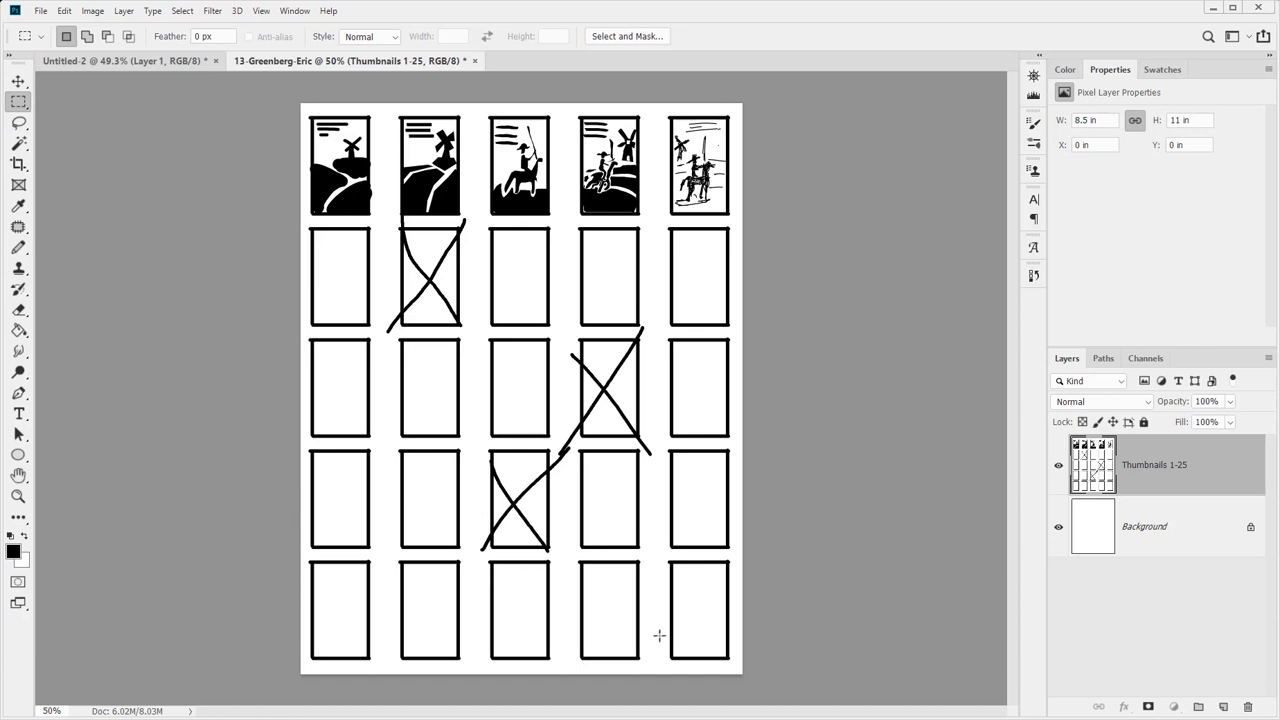
Put the three bottom-left frames on a new layer placed below Thumbnails 1-25
drag(561, 555, 283, 690)
click(1223, 707)
key(ctrl+b)
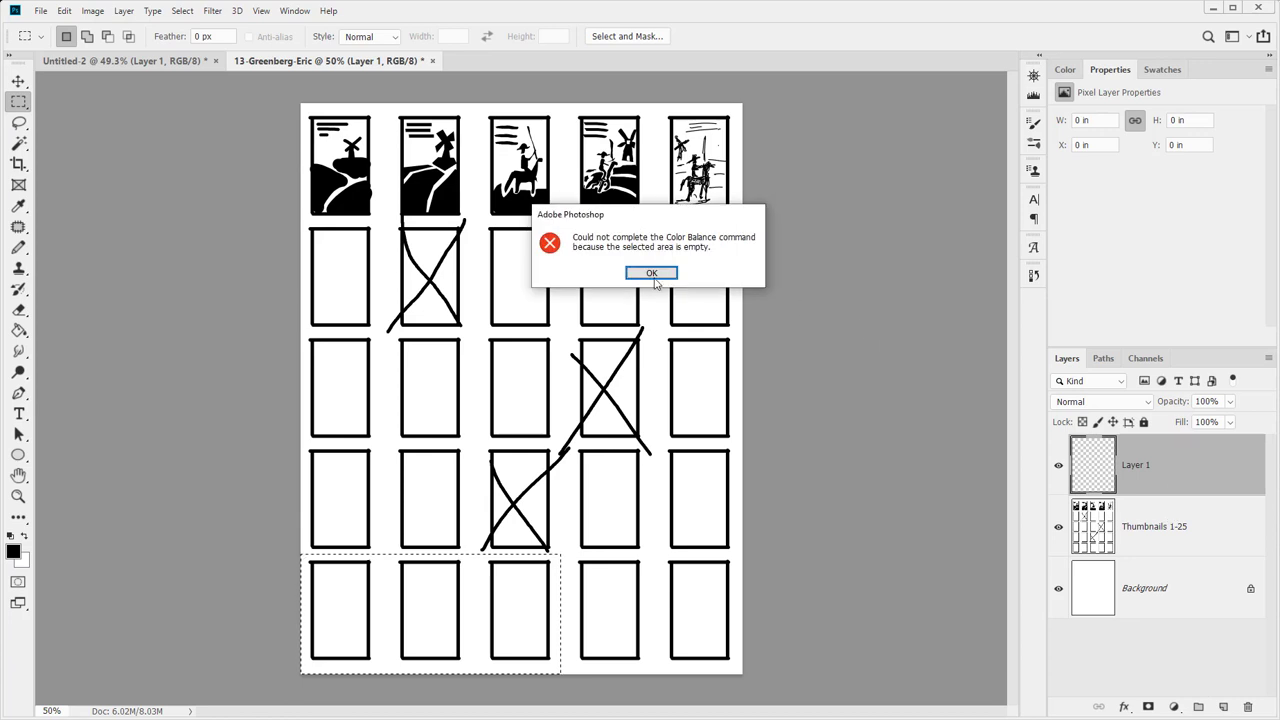
key(Return)
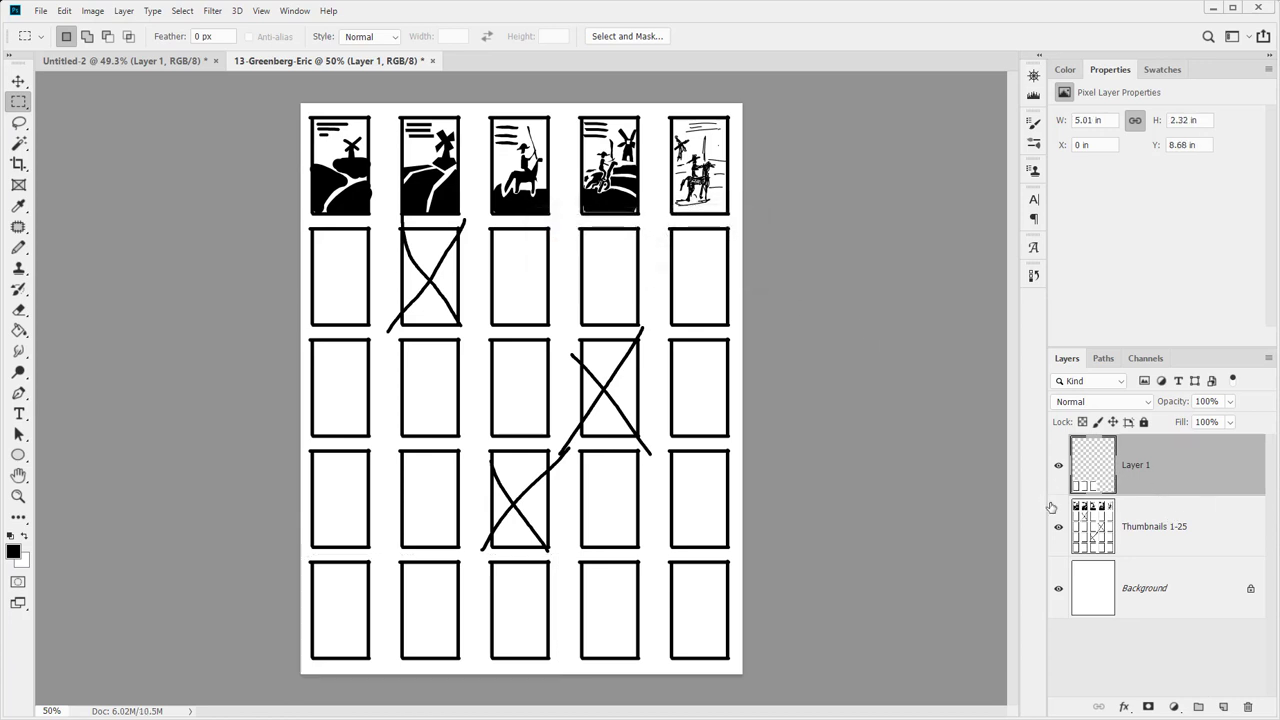
click(1058, 538)
click(1058, 538)
drag(1164, 472, 1168, 523)
Rename the layers Thumbnails 1-22 and Thumbnails 23-25
double_click(1168, 466)
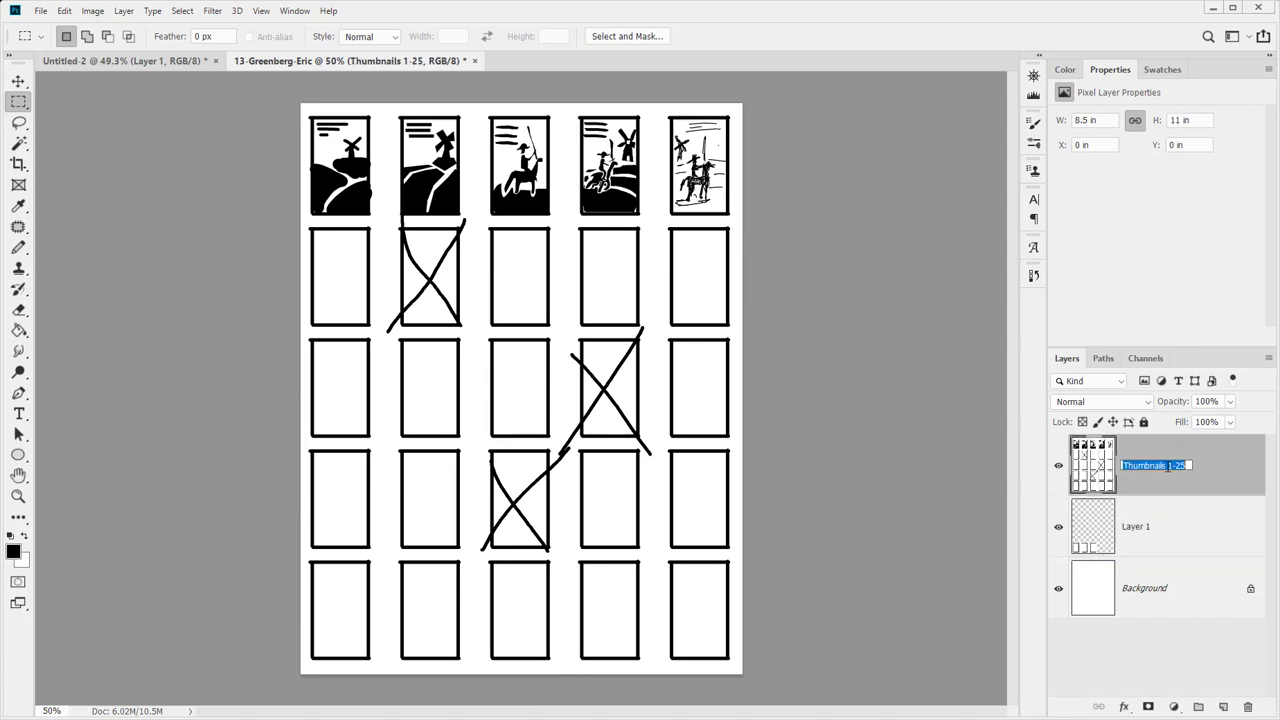
click(1177, 466)
double_click(1181, 467)
text(22)
key(Return)
double_click(1144, 527)
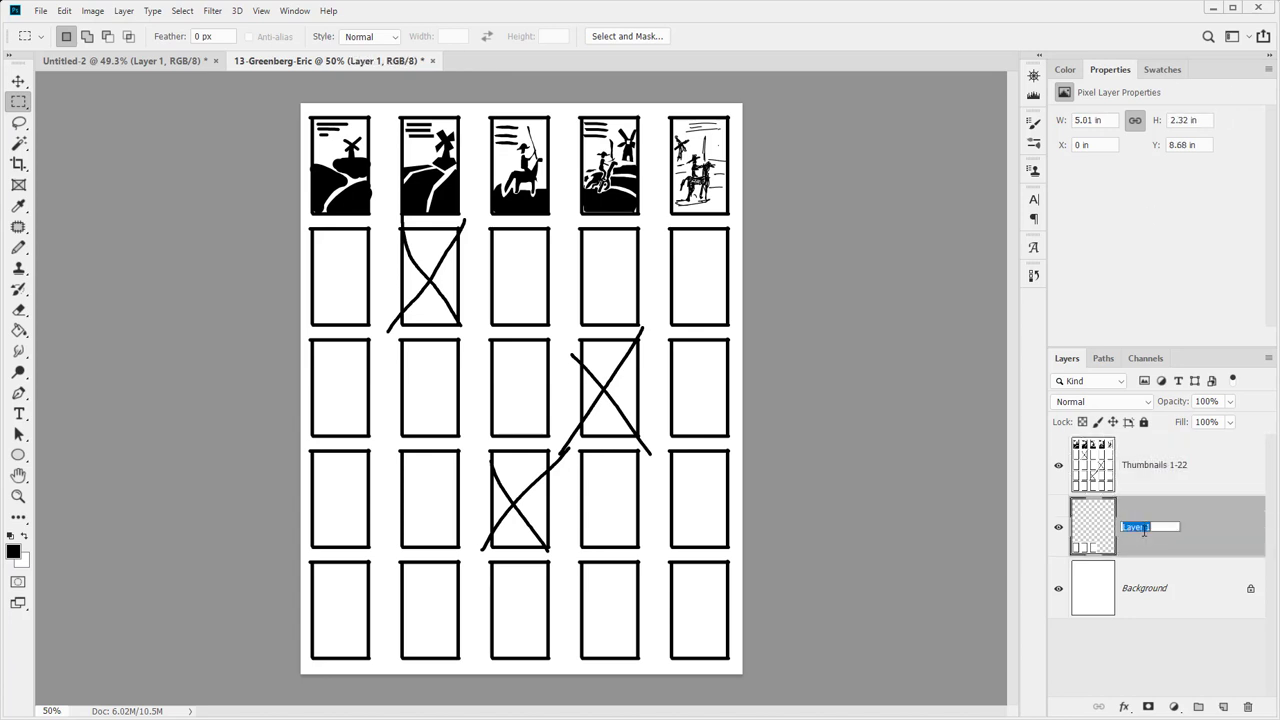
text(Thumbnails 23-25)
key(Return)
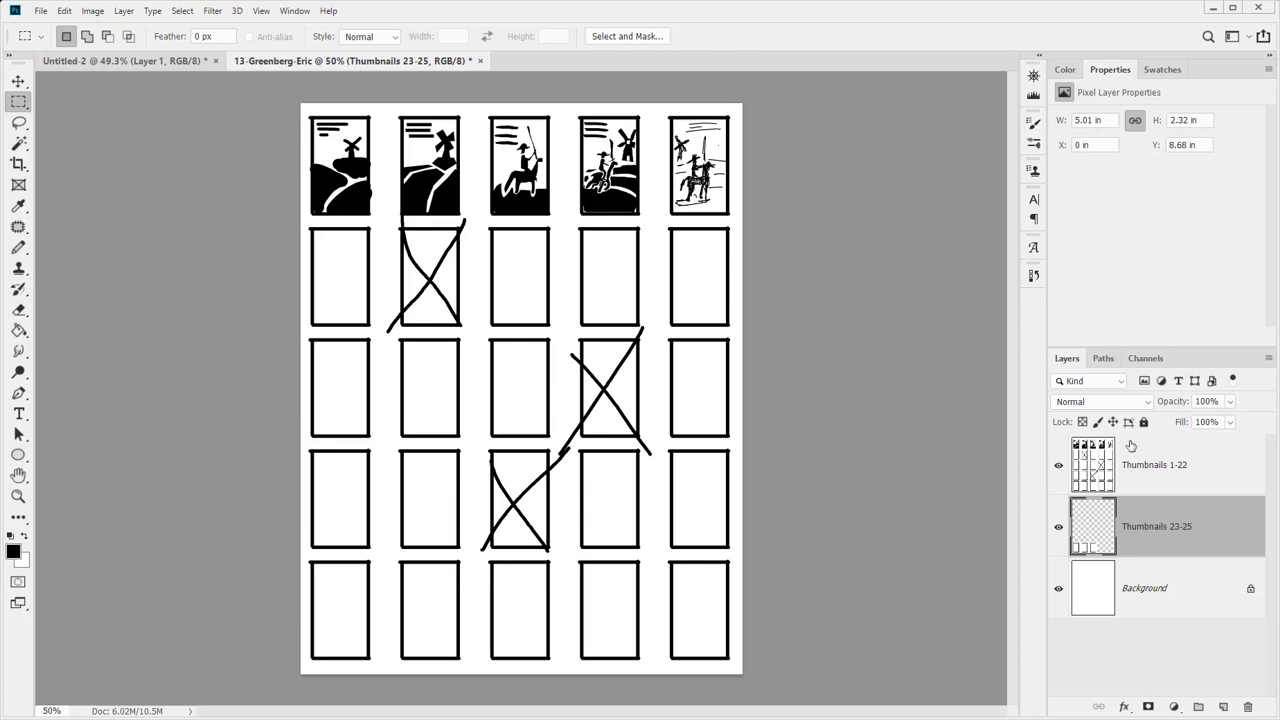
Create a layer group named Thumbnails at the top of the stack
click(1200, 706)
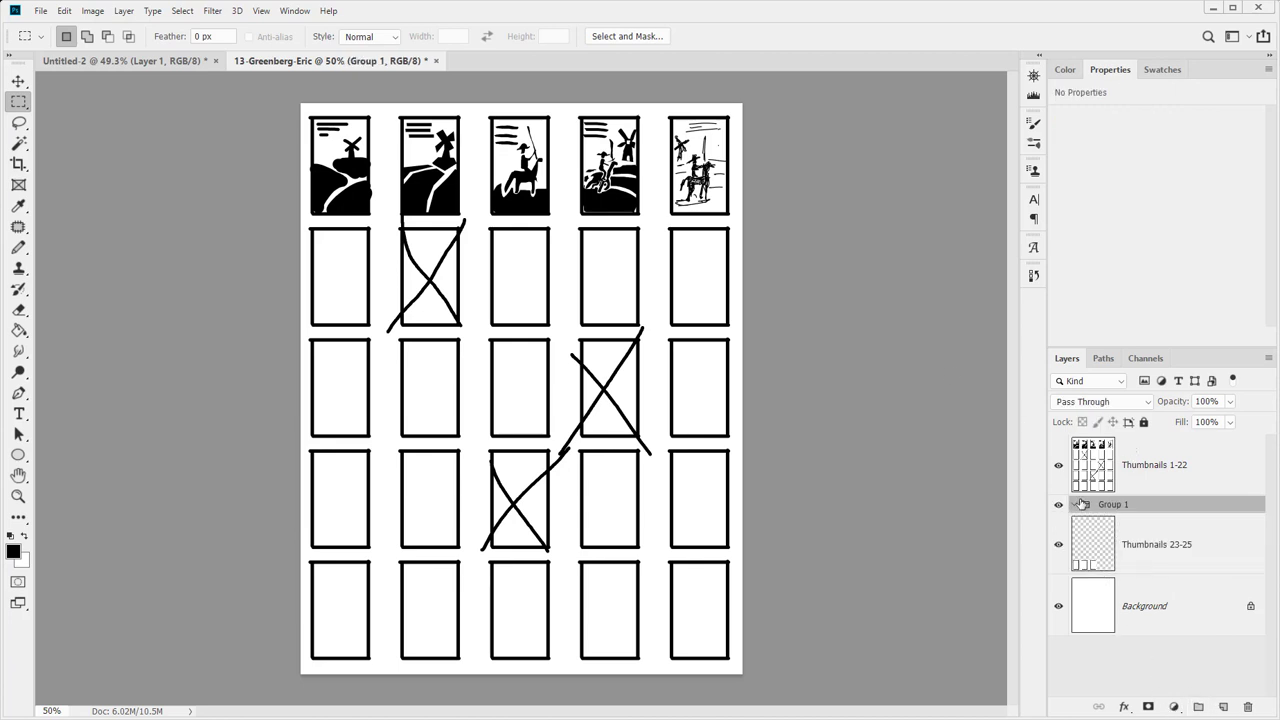
drag(1129, 511, 1120, 447)
double_click(1120, 447)
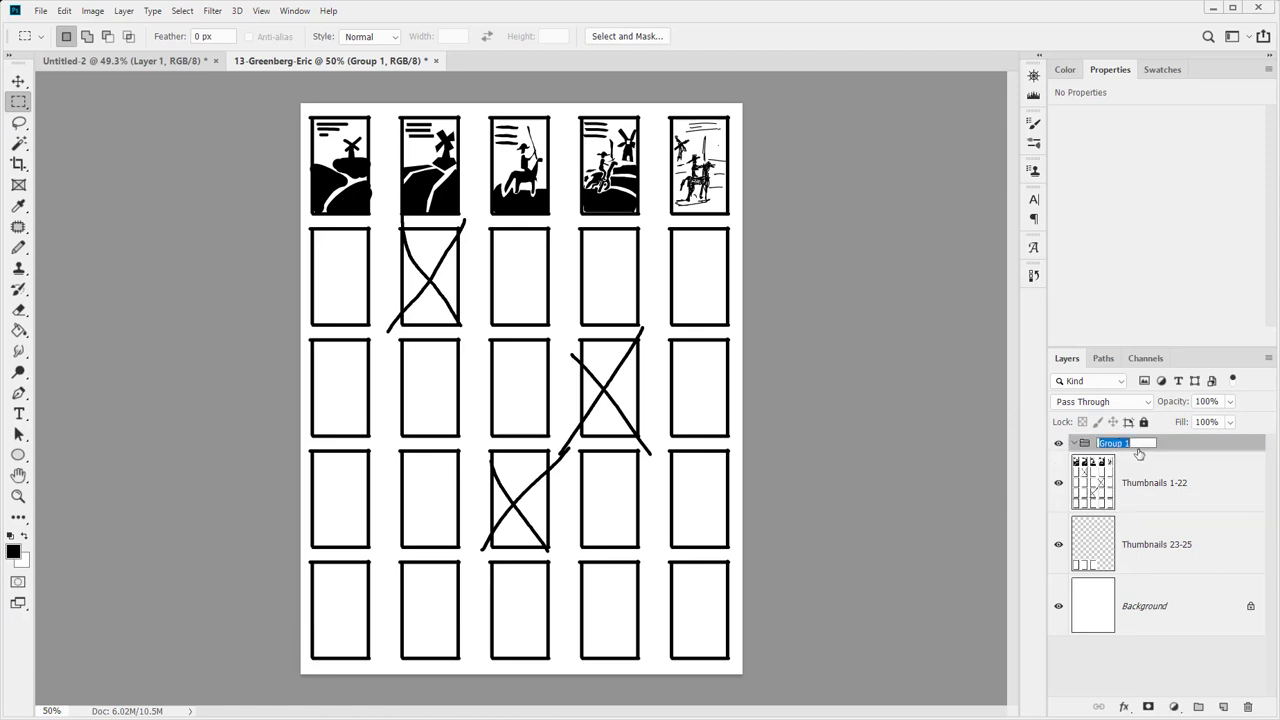
text(Thumbnails)
key(Return)
Move Thumbnails 1-22 and 23-25 into the Thumbnails group and select Thumbnails 1-22
click(1116, 480)
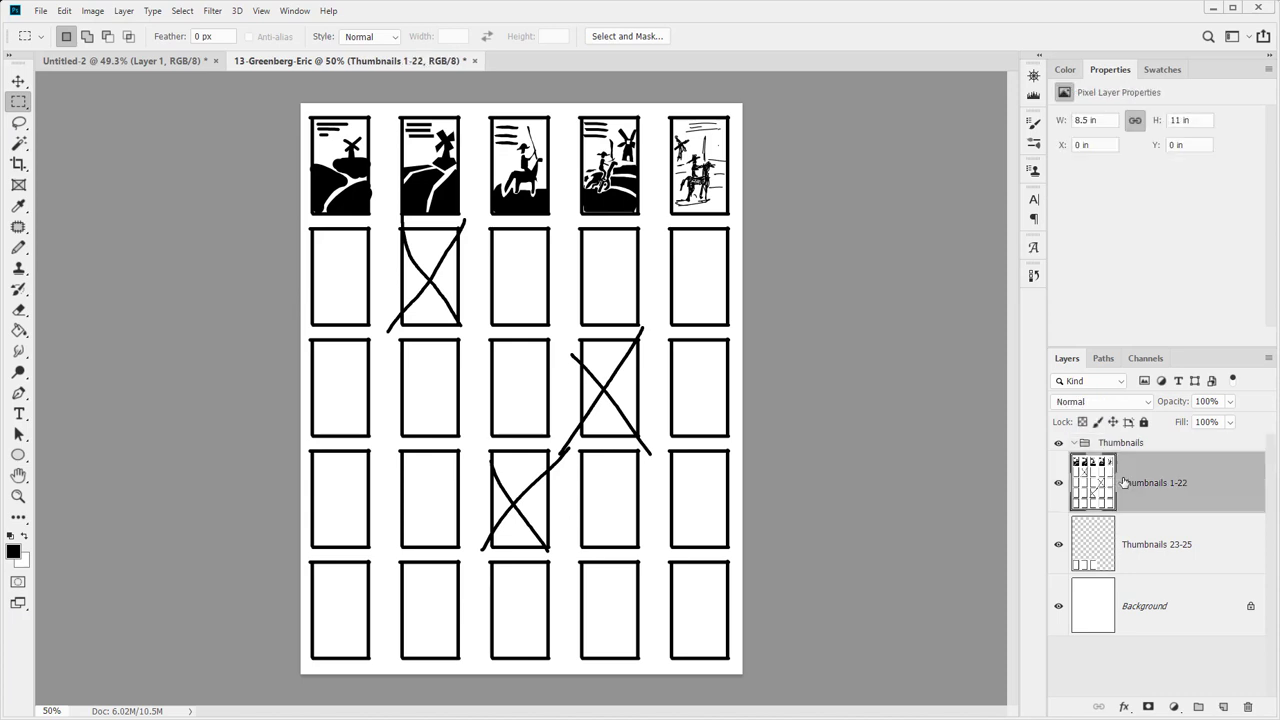
shift+click(1165, 541)
drag(1165, 541, 1165, 449)
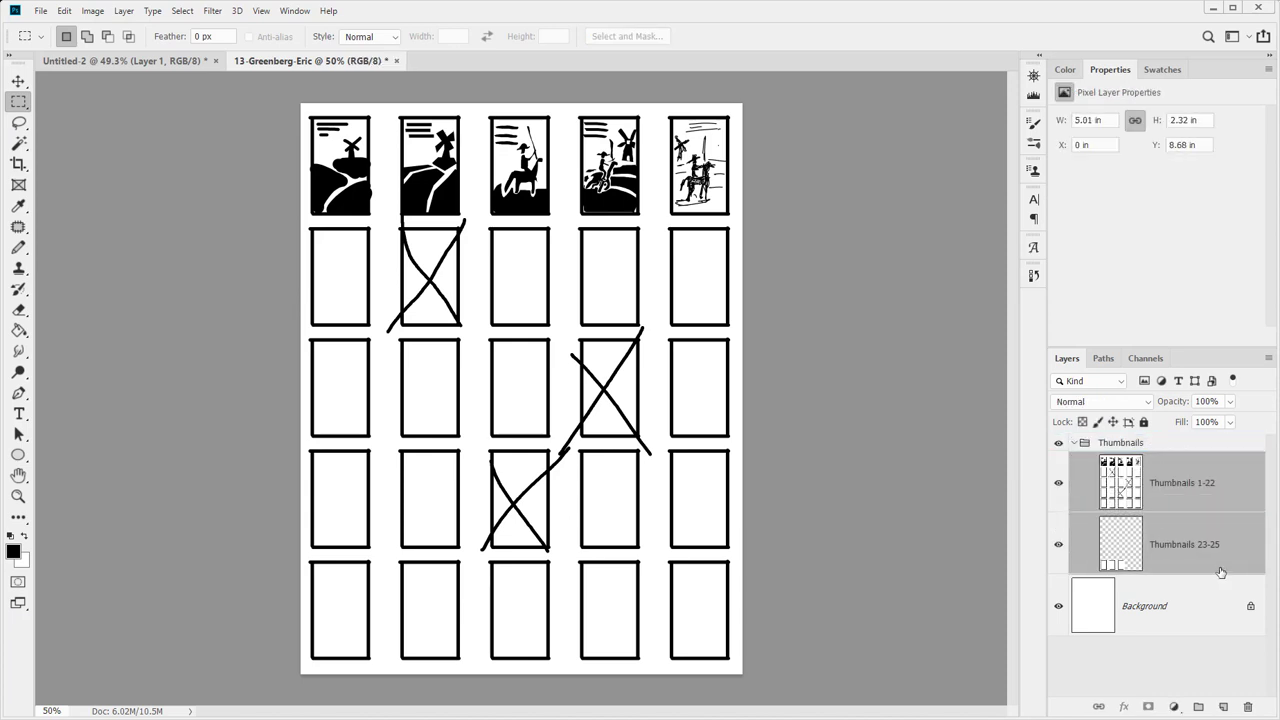
click(1075, 443)
click(1075, 443)
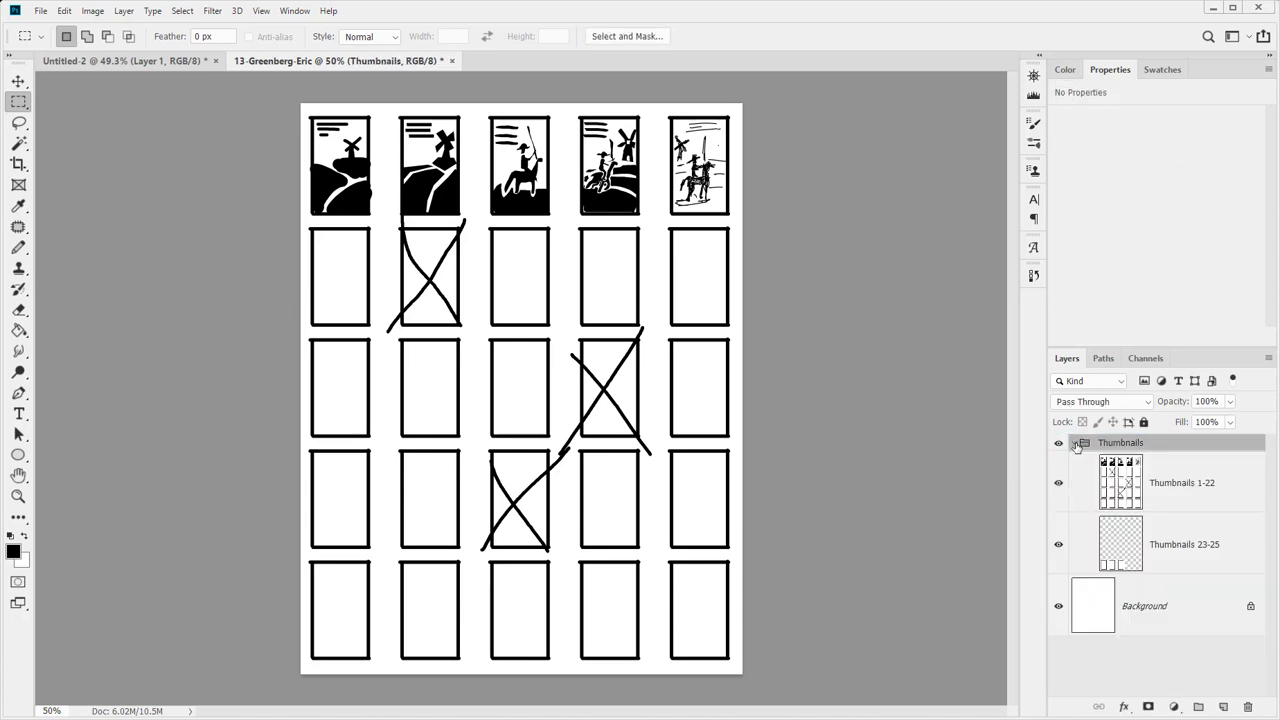
click(1075, 443)
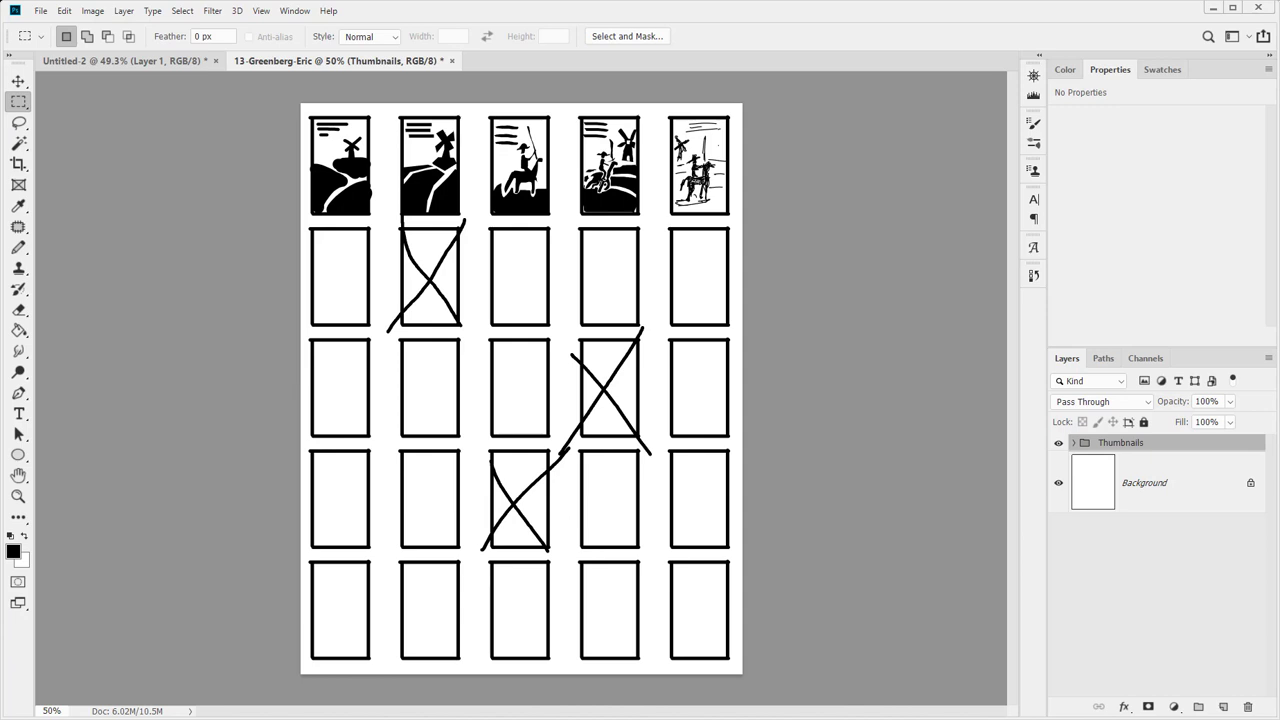
click(1074, 444)
click(1115, 495)
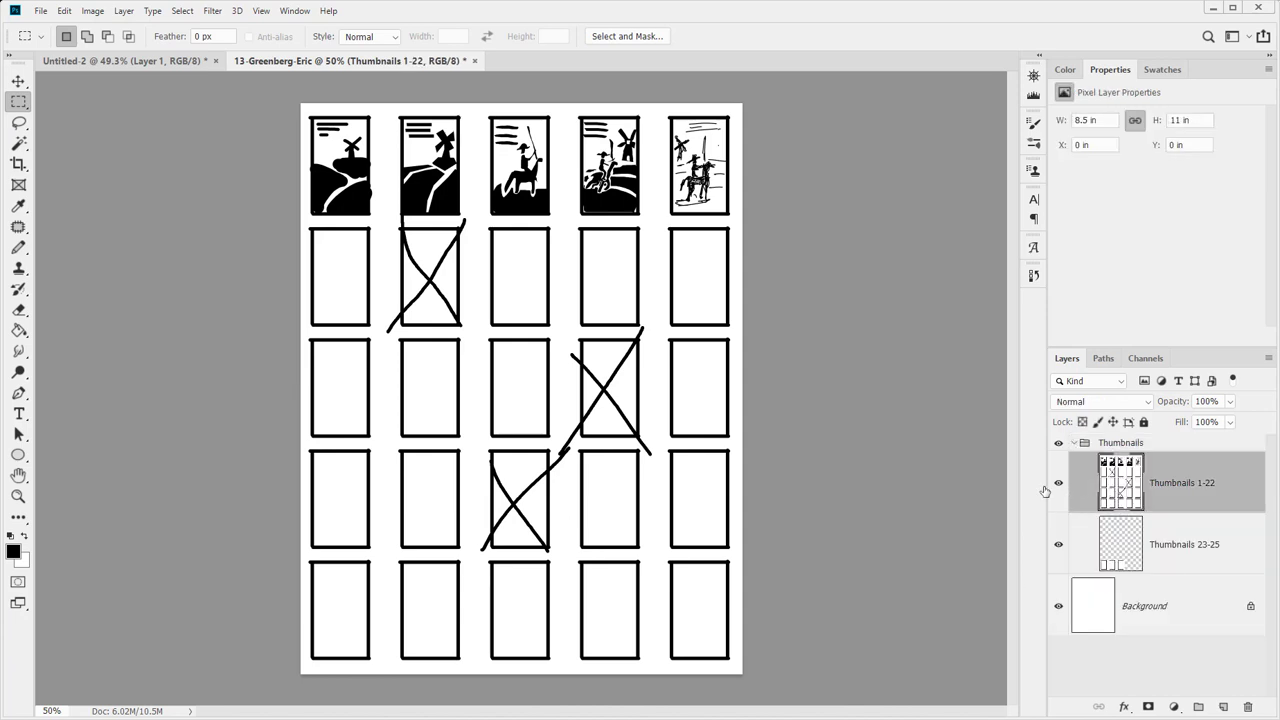
Set the Pencil tool with red as the foreground colour
key(b)
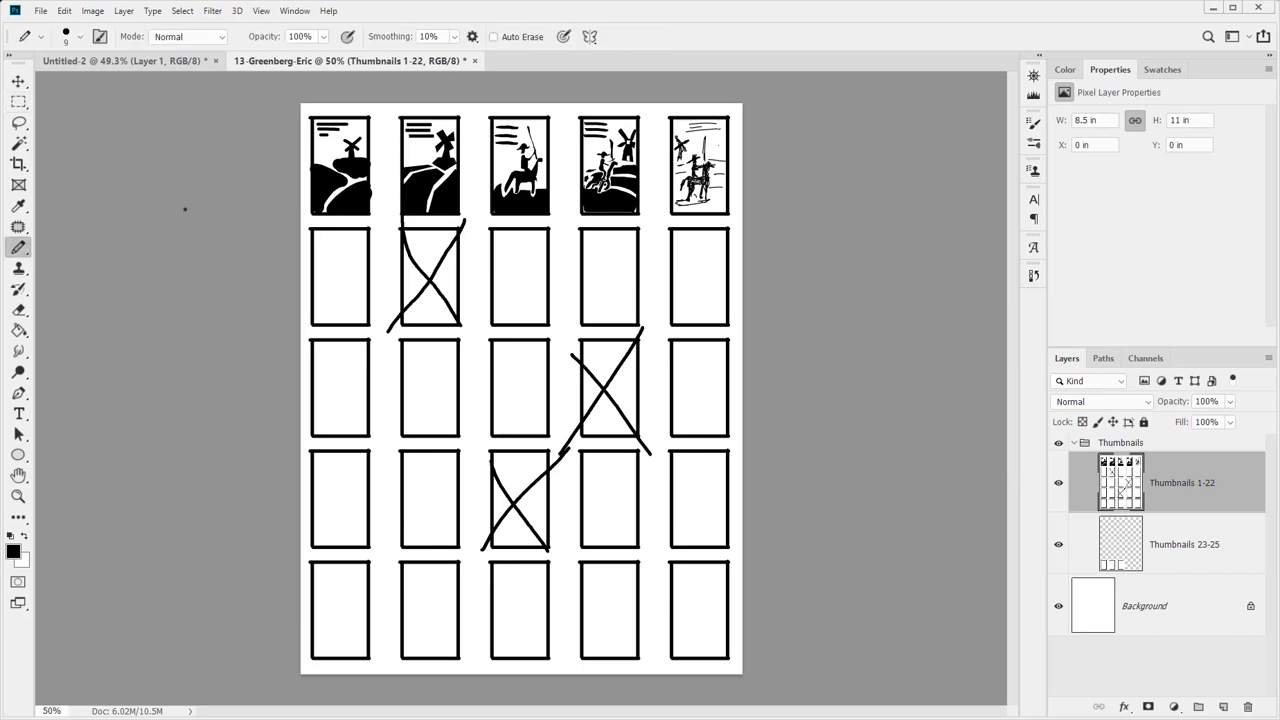
click(15, 551)
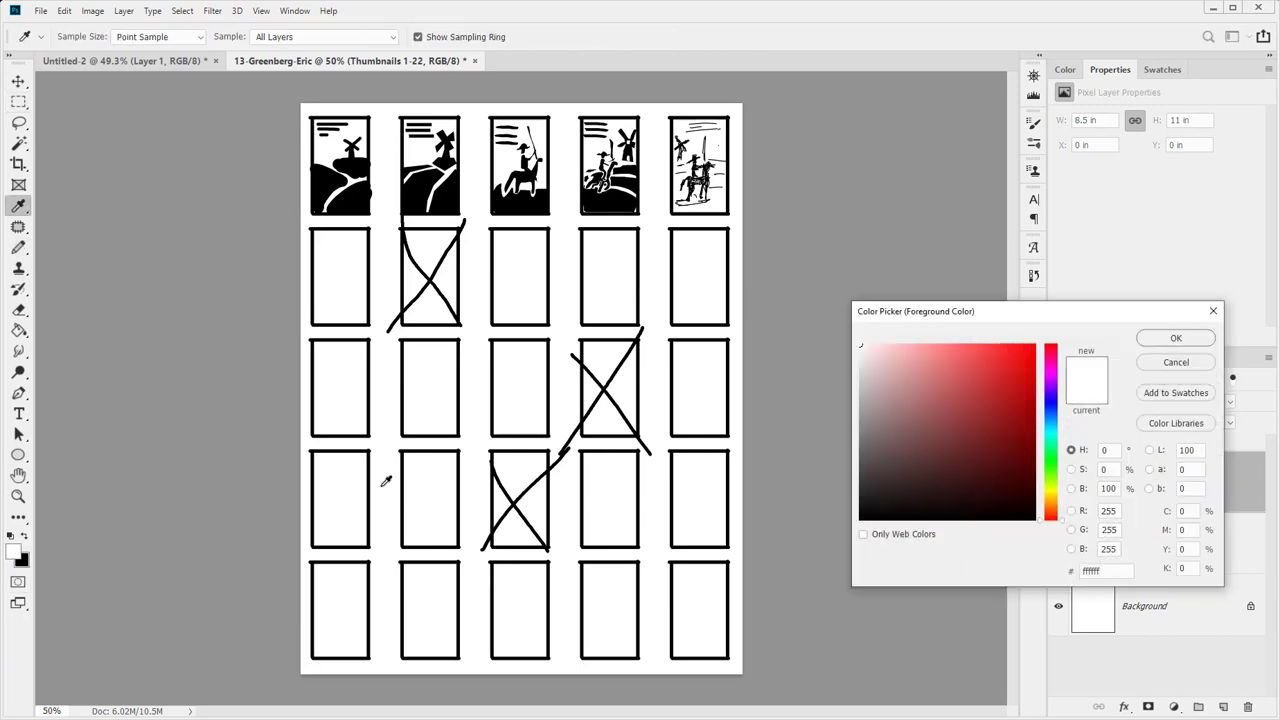
click(951, 366)
click(1176, 338)
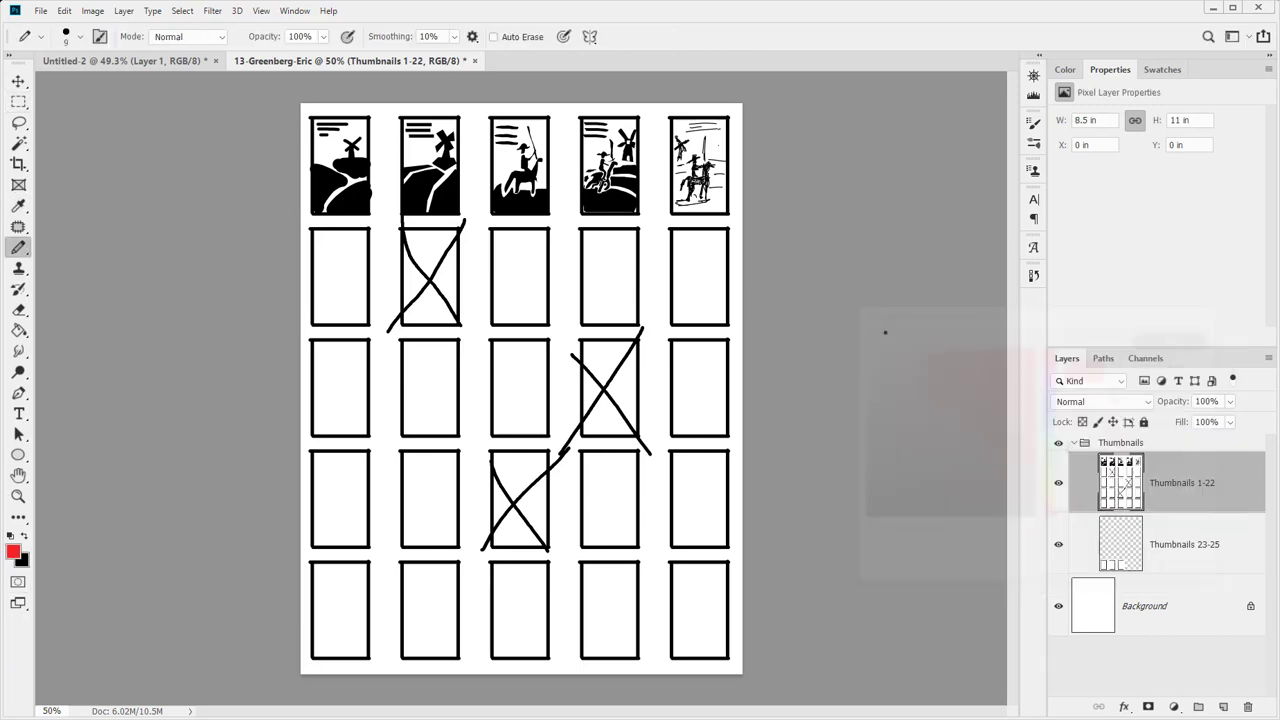
key(p)
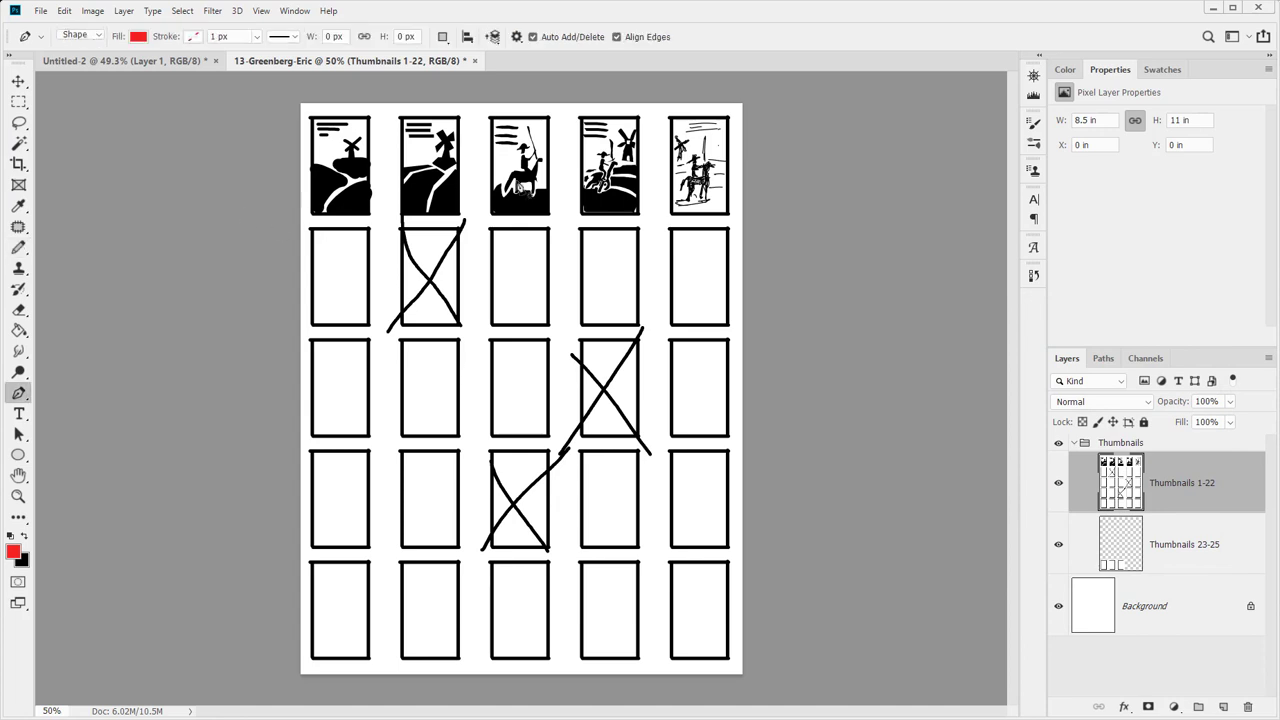
key(b)
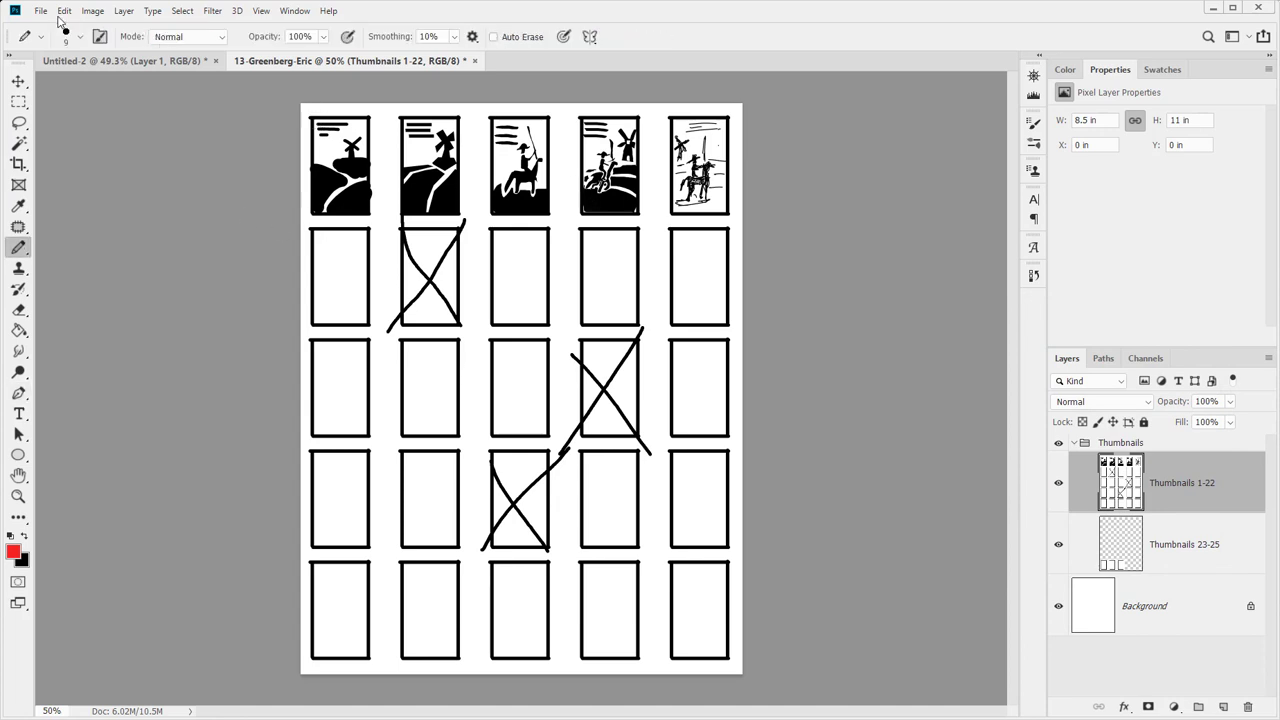
click(15, 250)
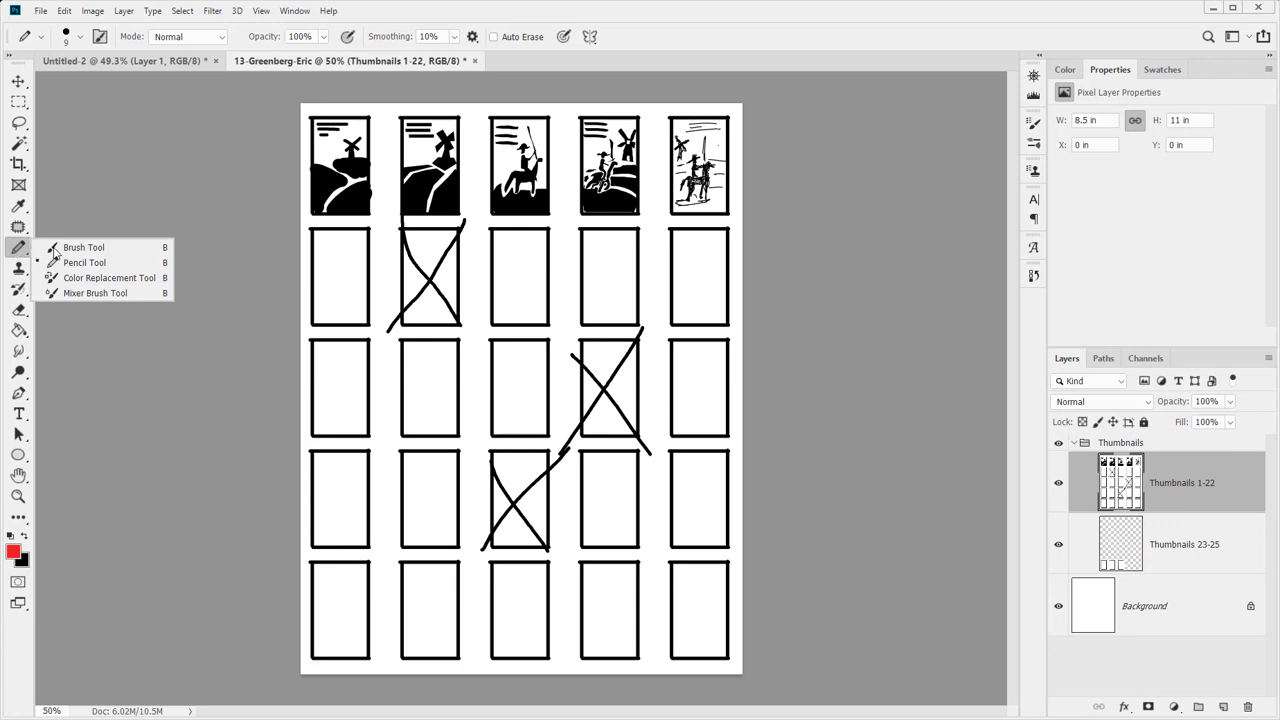
click(53, 264)
Circle the second through fifth top-row sketches with red pencil loops
drag(482, 116, 483, 224)
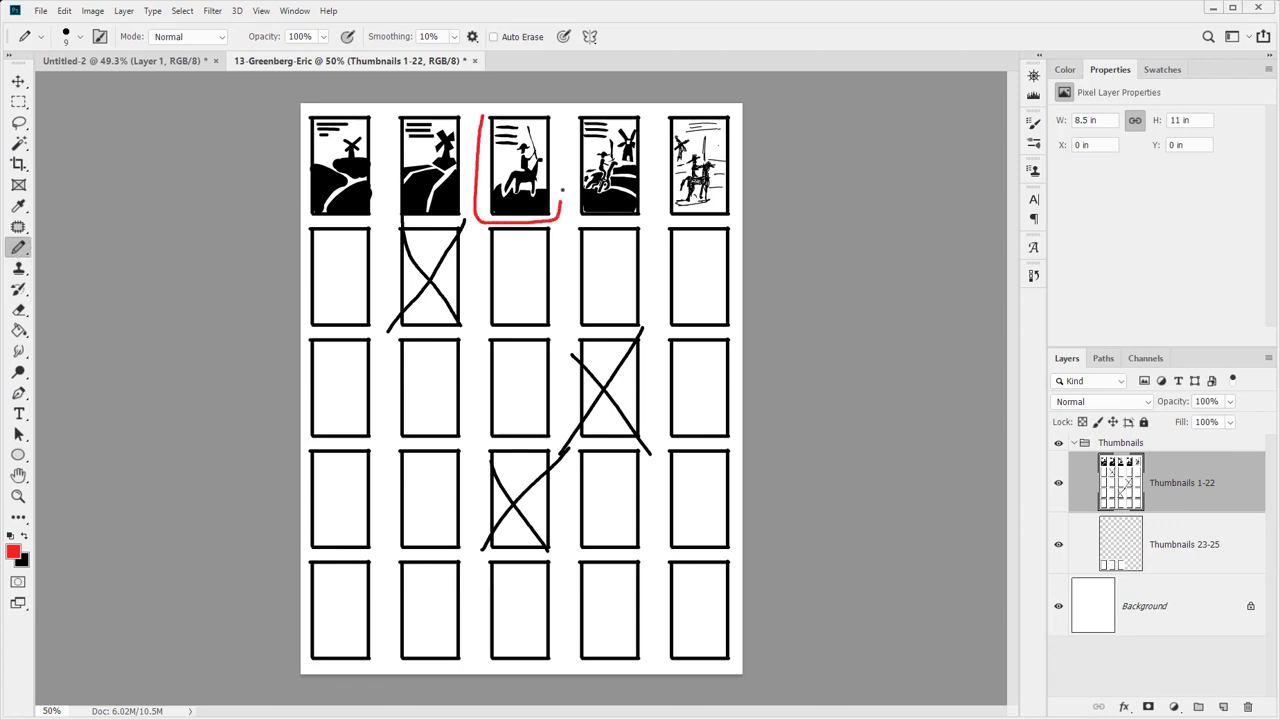
mouse_move(562, 188)
mouse_down()
mouse_move(559, 118)
mouse_move(493, 106)
mouse_up()
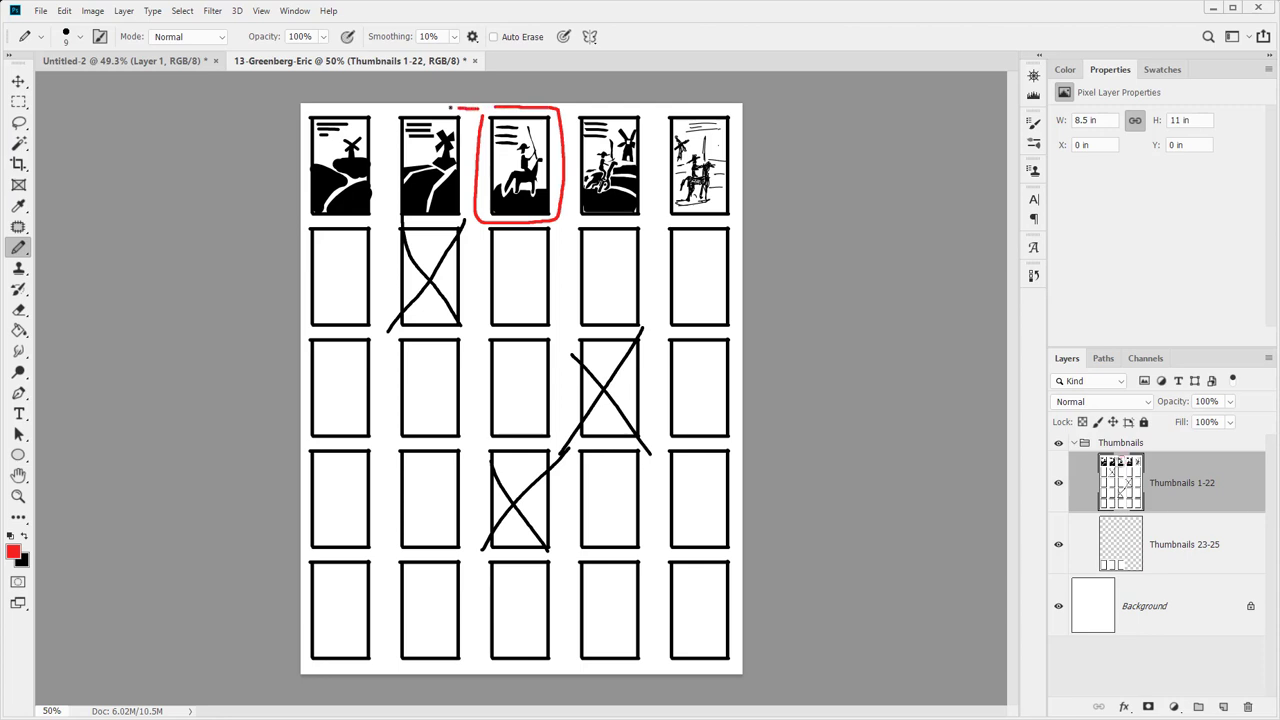
mouse_move(403, 110)
mouse_down()
mouse_move(385, 203)
mouse_move(411, 222)
mouse_move(465, 212)
mouse_move(476, 108)
mouse_up()
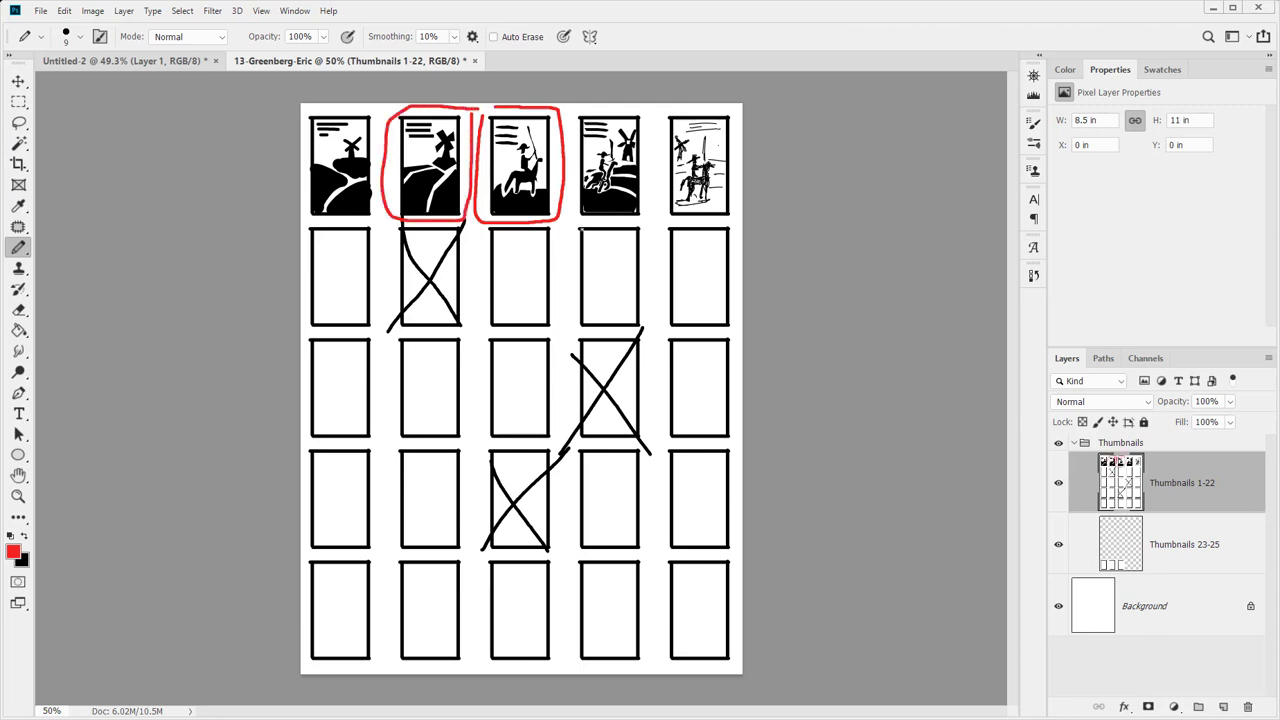
mouse_move(571, 215)
mouse_down()
mouse_move(577, 109)
mouse_move(637, 109)
mouse_move(647, 140)
mouse_move(646, 212)
mouse_move(598, 228)
mouse_move(569, 224)
mouse_move(652, 186)
mouse_move(651, 136)
mouse_move(673, 100)
mouse_move(718, 103)
mouse_move(736, 150)
mouse_move(726, 226)
mouse_move(650, 224)
mouse_up()
key(ctrl+z)
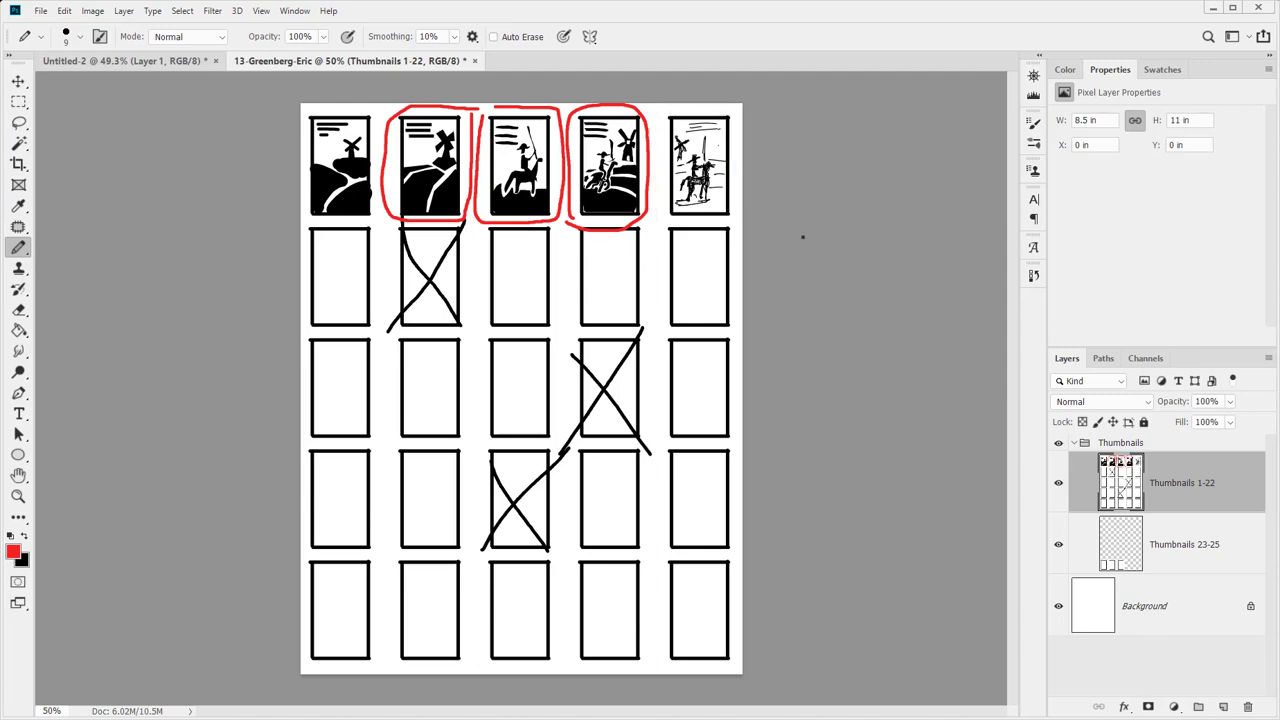
key(ctrl+shift+z)
key(ctrl+shift+s)
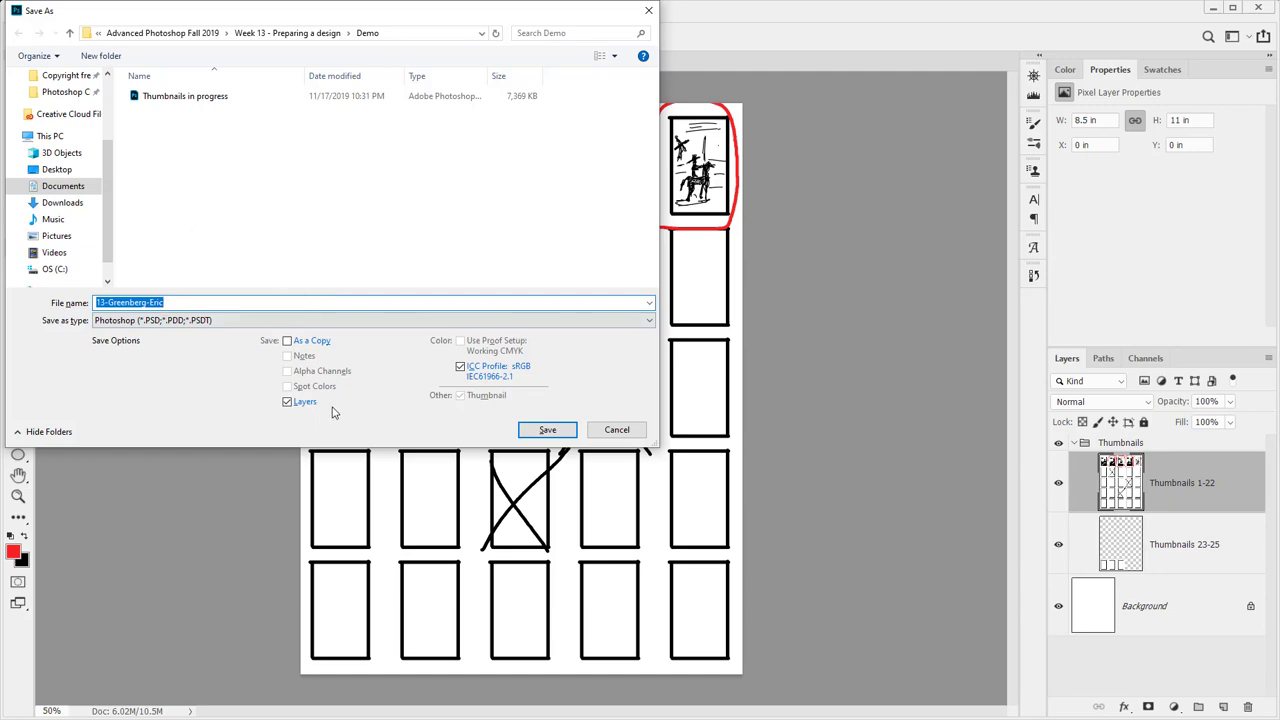
Save the sheet as a PSD with Maximize Compatibility and close it
click(540, 430)
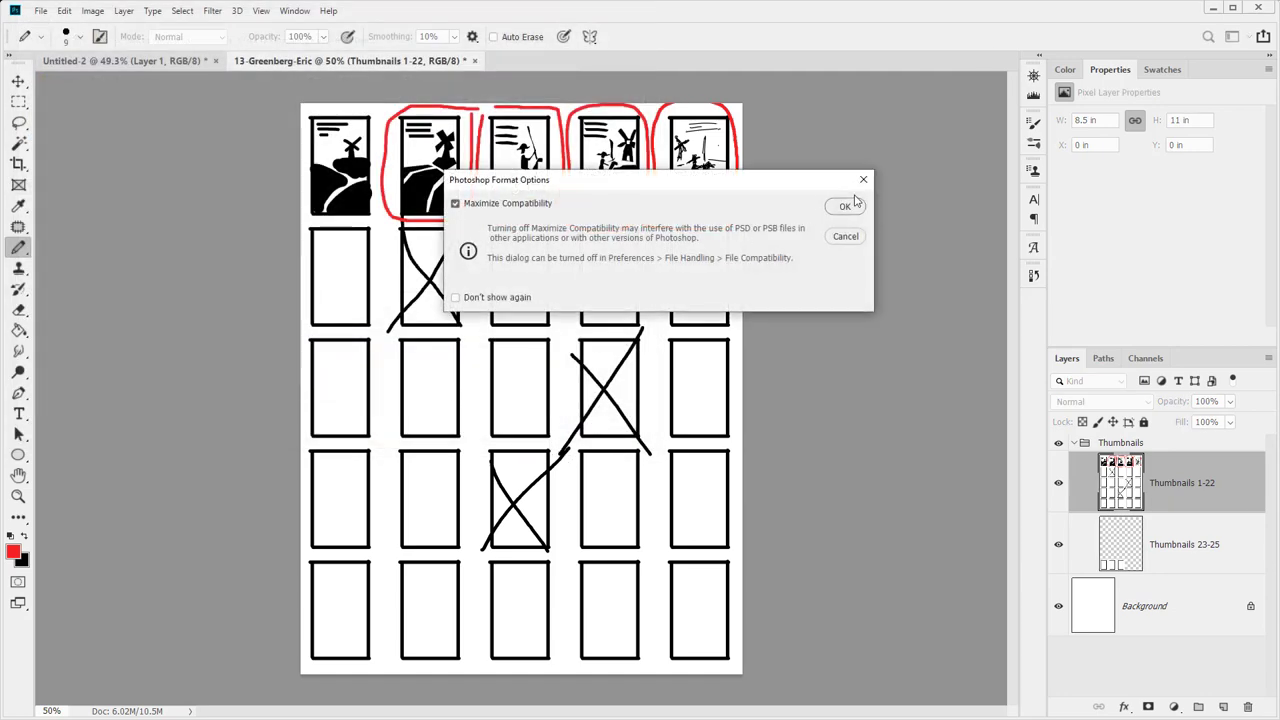
click(845, 206)
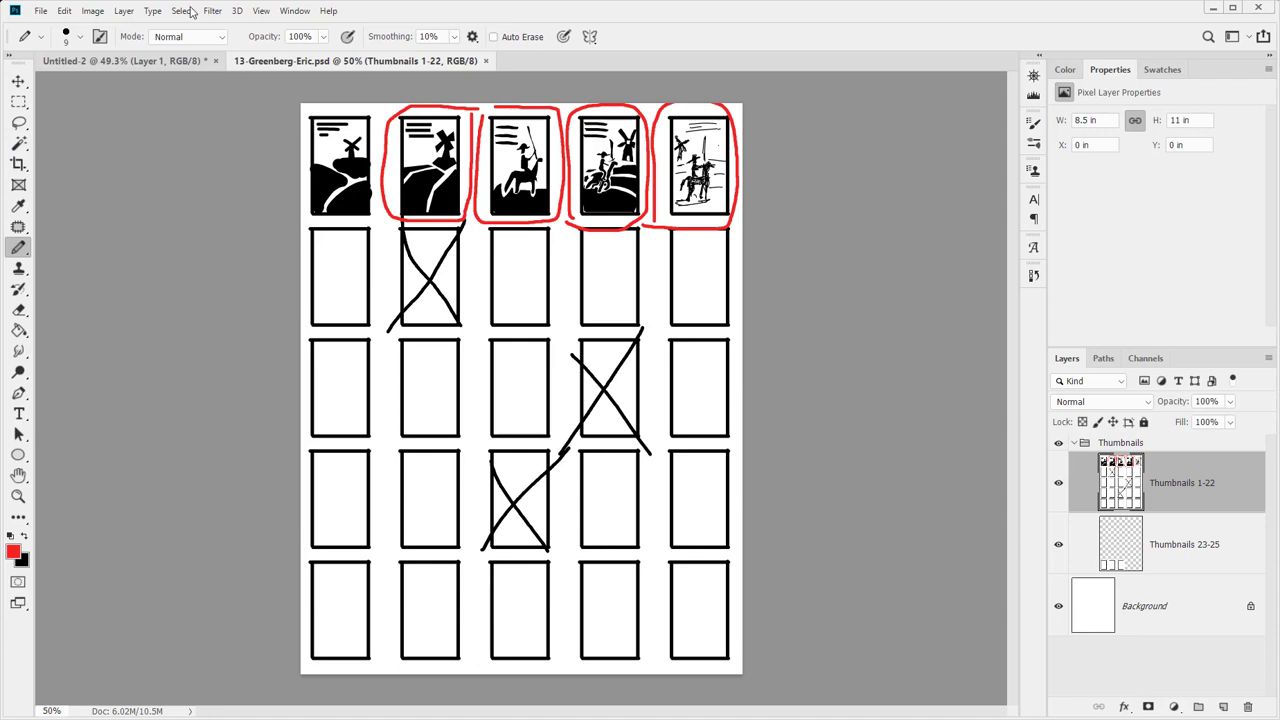
click(486, 62)
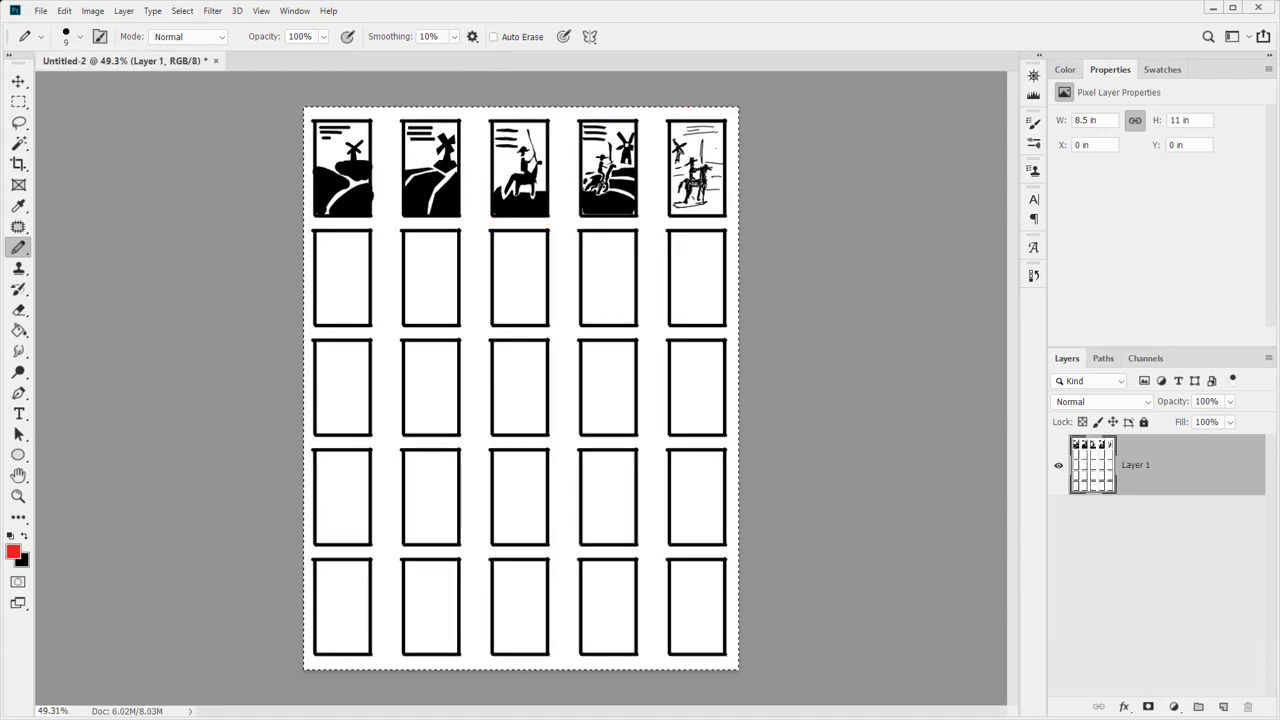
In File Explorer, append -01 to the saved PSD's file name
key(alt+Tab)
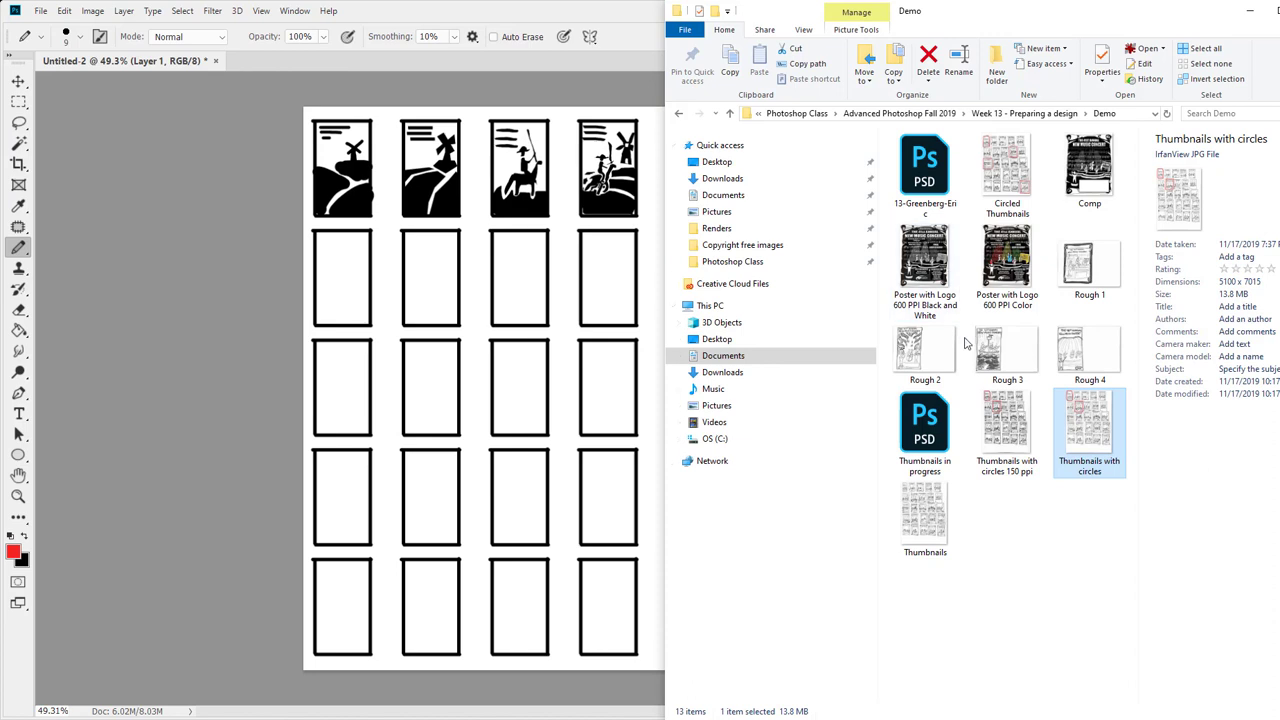
click(924, 200)
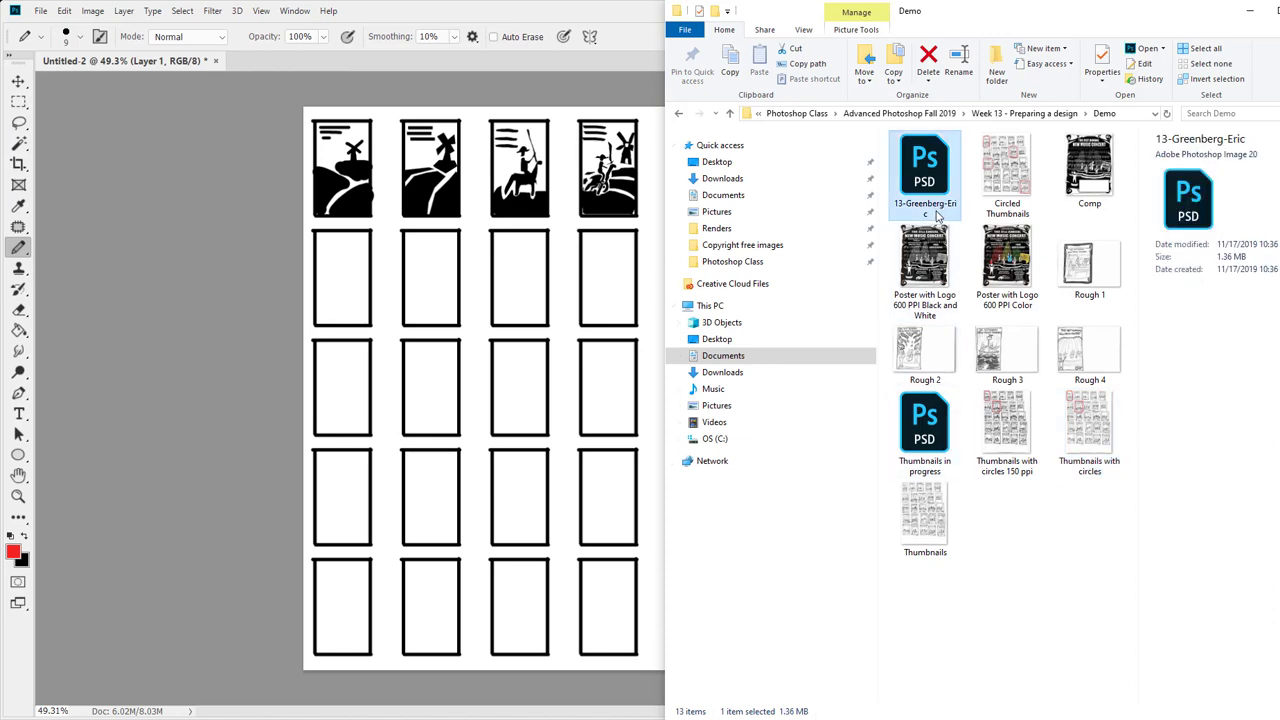
click(937, 205)
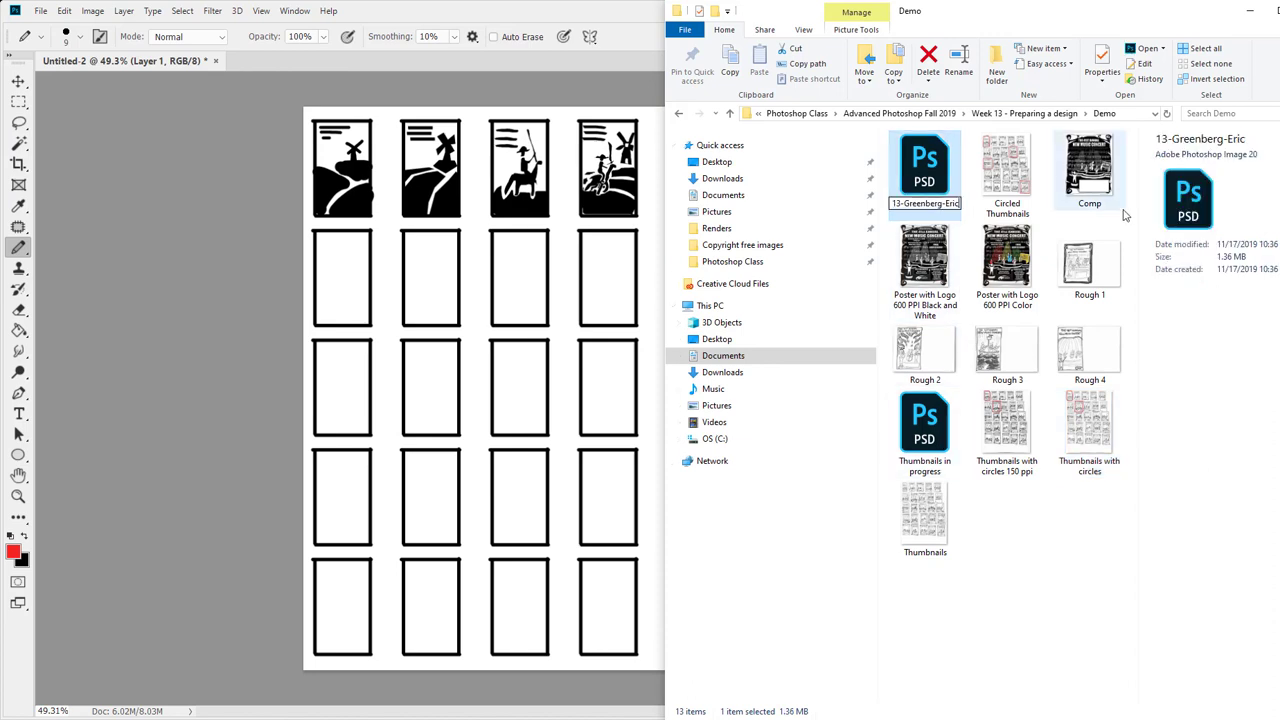
key(End)
text(-01)
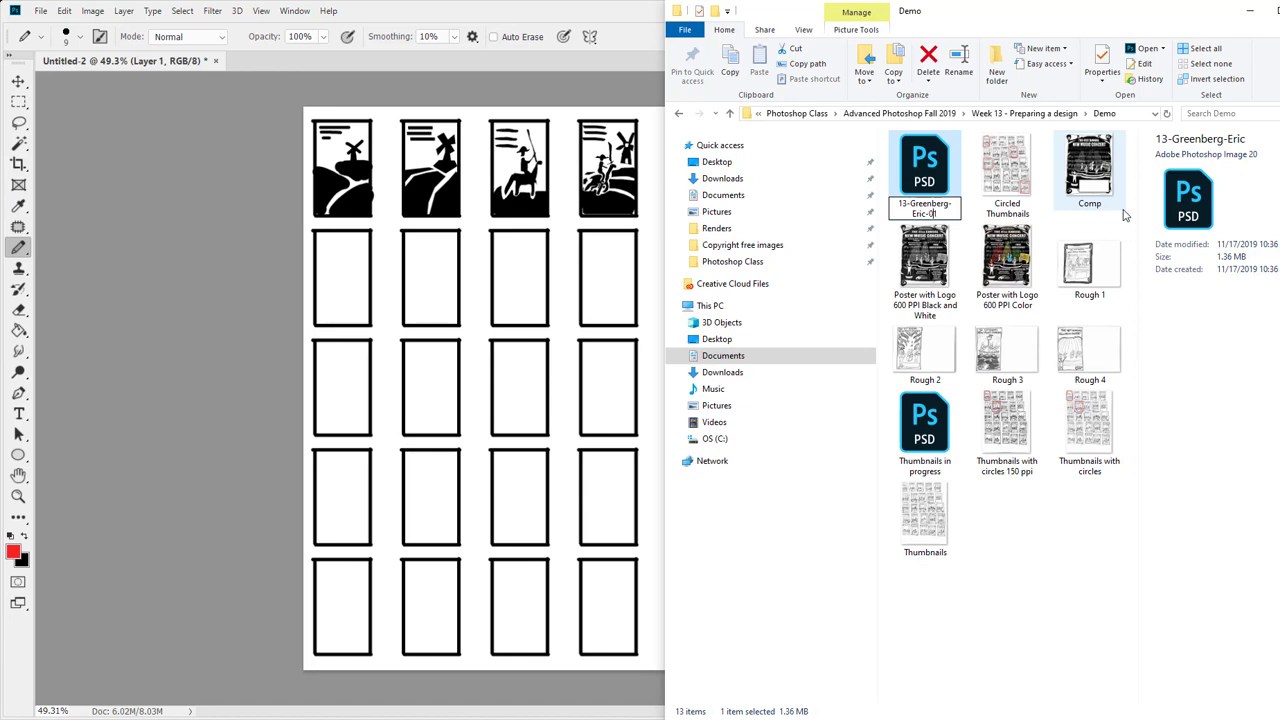
key(Return)
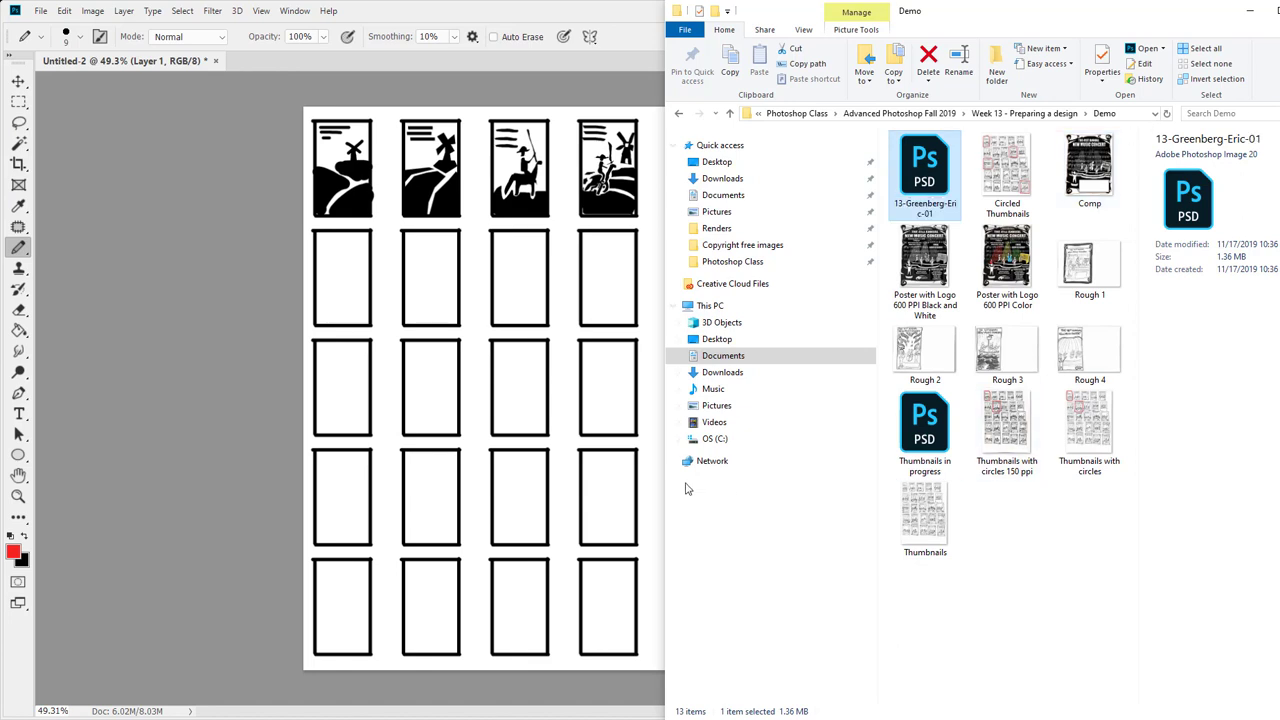
Close Untitled-2 in Photoshop without saving changes
click(155, 62)
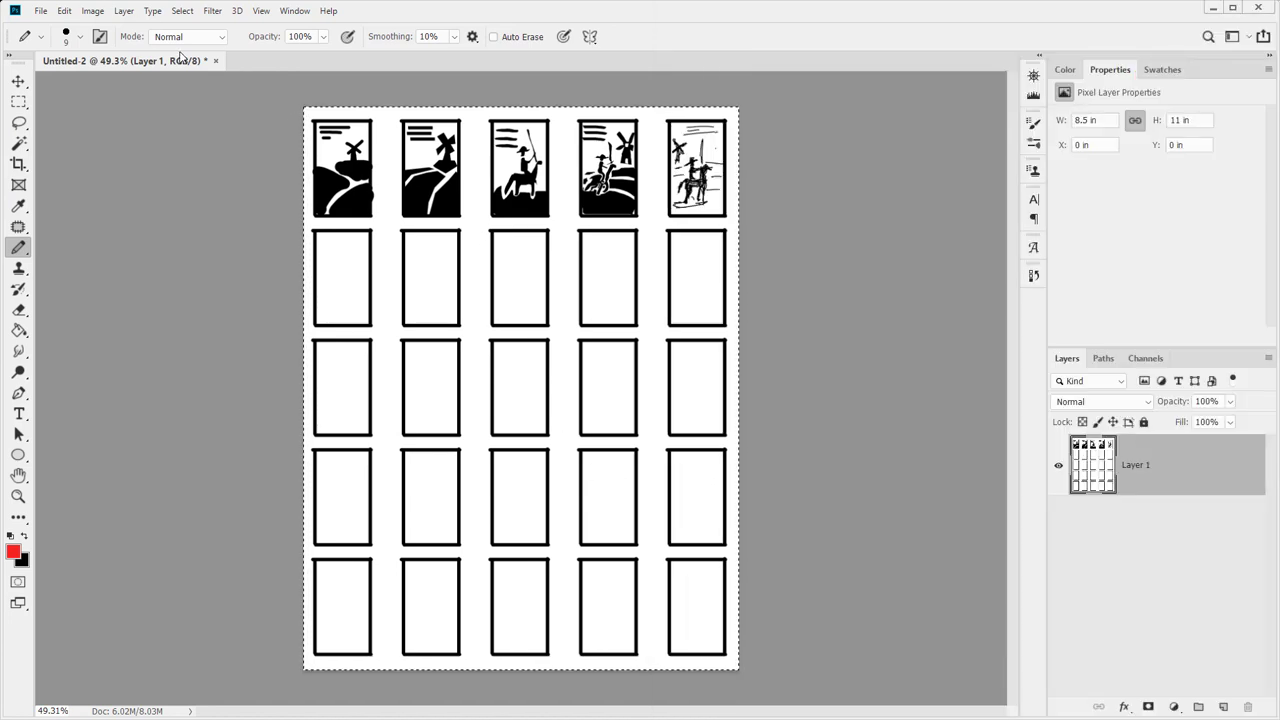
click(215, 61)
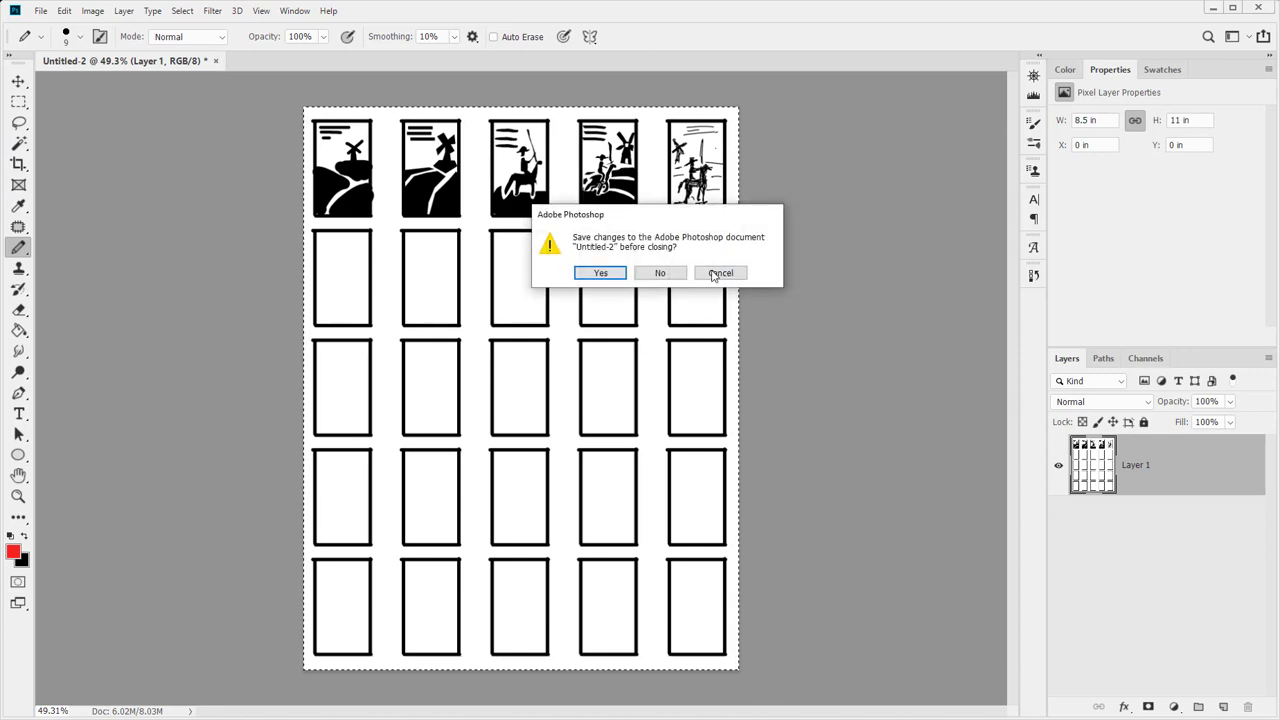
click(660, 273)
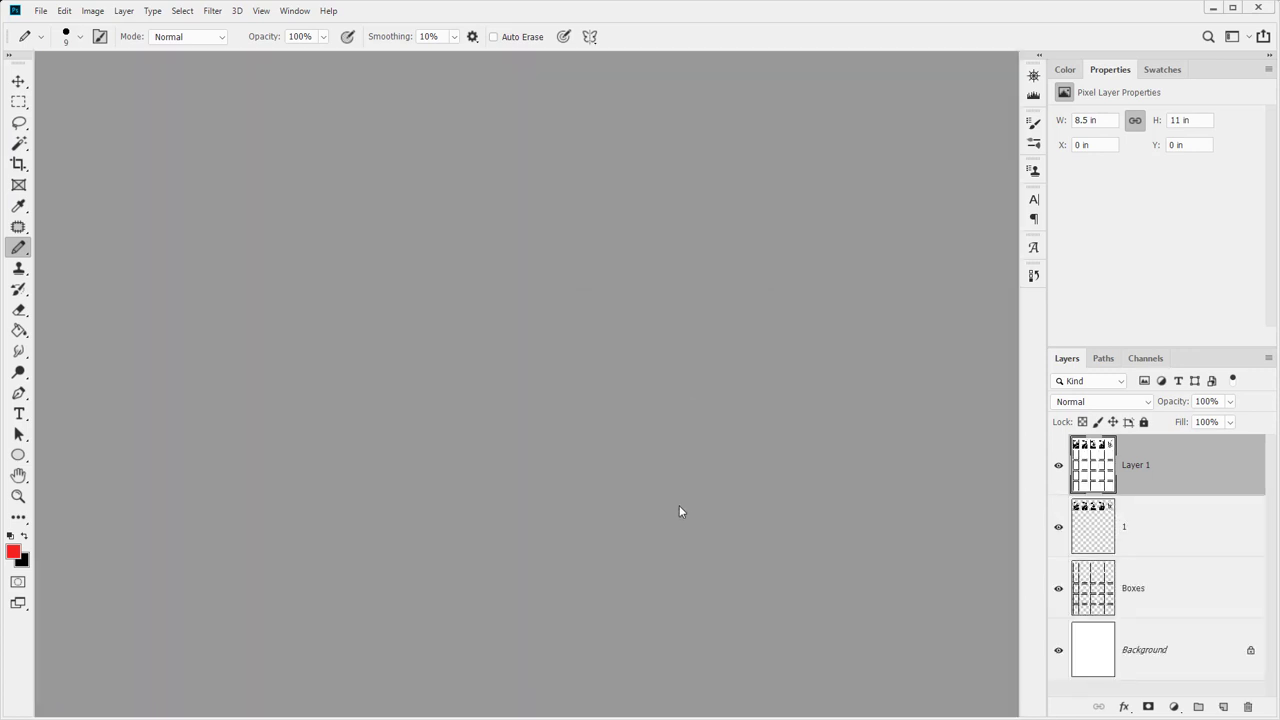